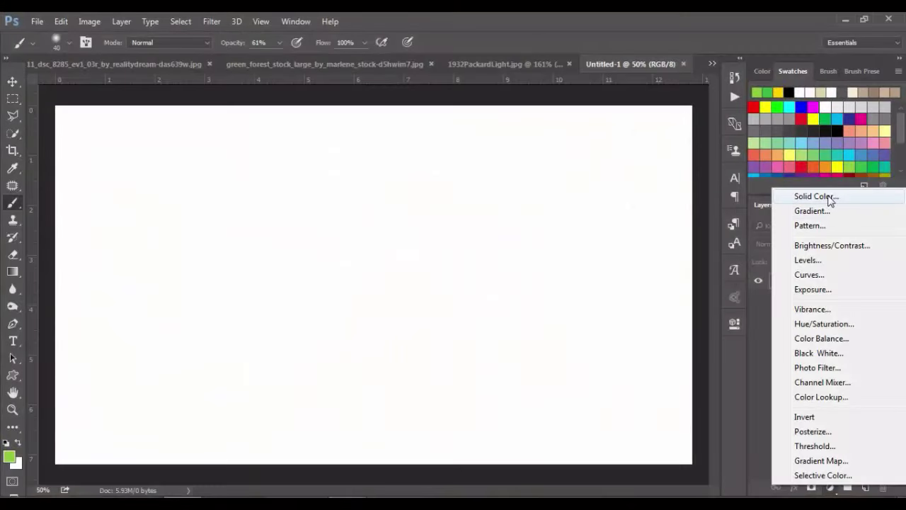
Add a Solid Color fill layer in grey 6b6b6b above the white Background.
{"action": "left_click", "coordinate": [814, 196]}
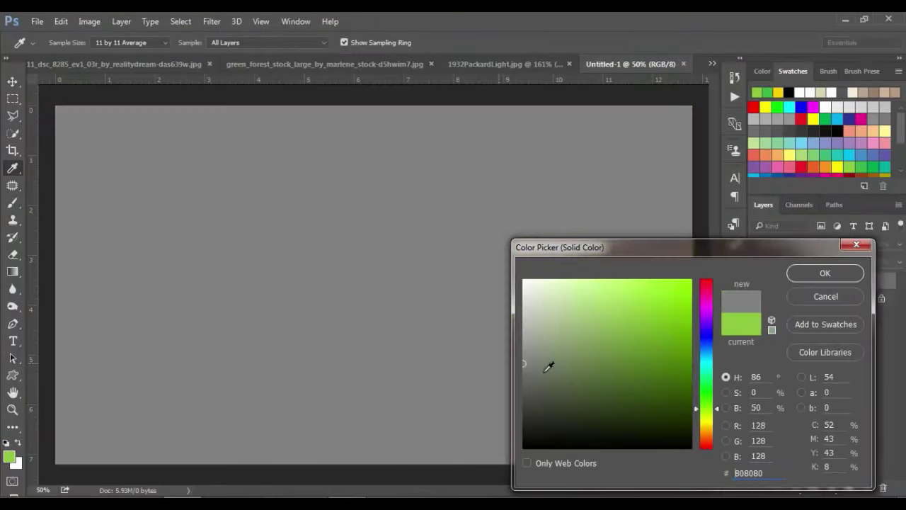
{"action": "left_click_drag", "start_coordinate": [536, 373], "coordinate": [528, 382]}
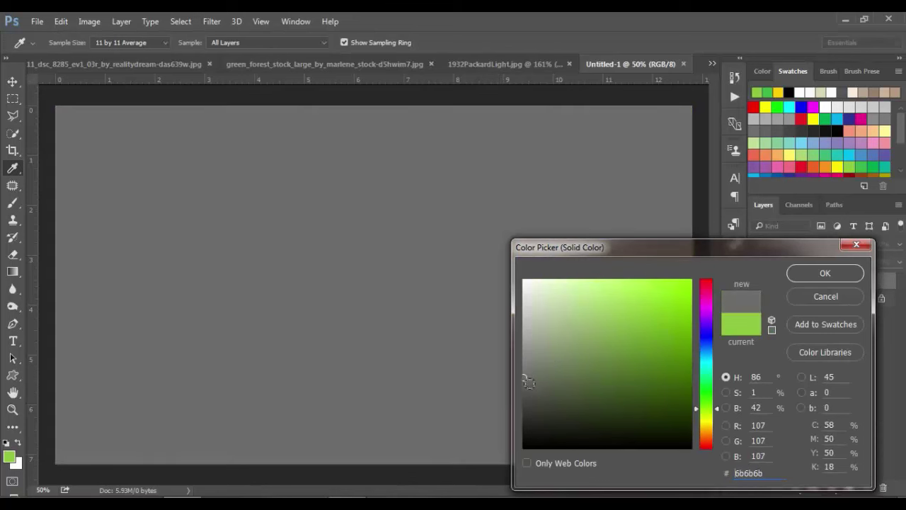
{"action": "left_click", "coordinate": [804, 278]}
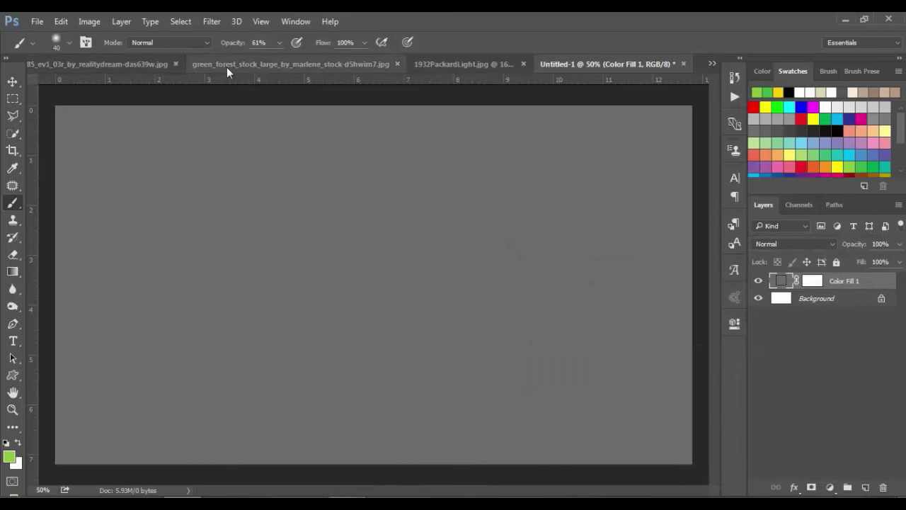
Drag the green forest photo into the Untitled-1 composite as a new layer.
{"action": "left_click", "coordinate": [261, 61]}
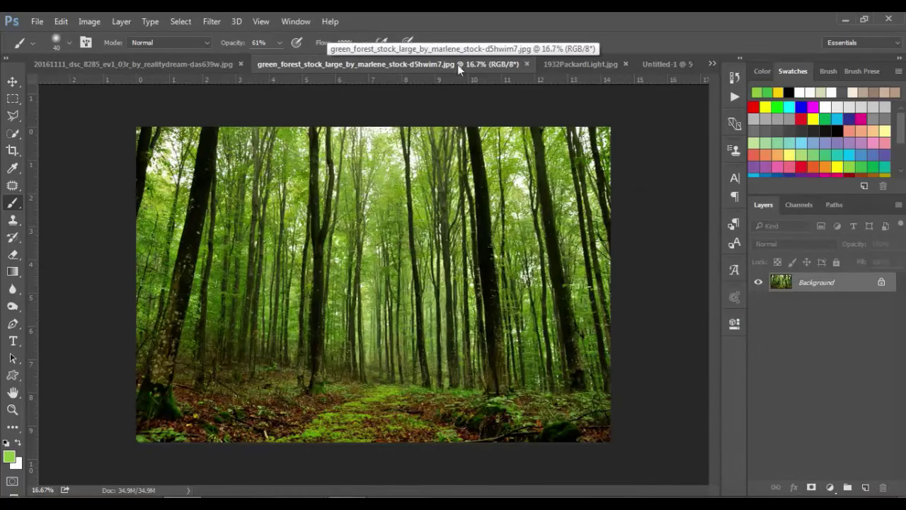
{"action": "left_click", "coordinate": [559, 65]}
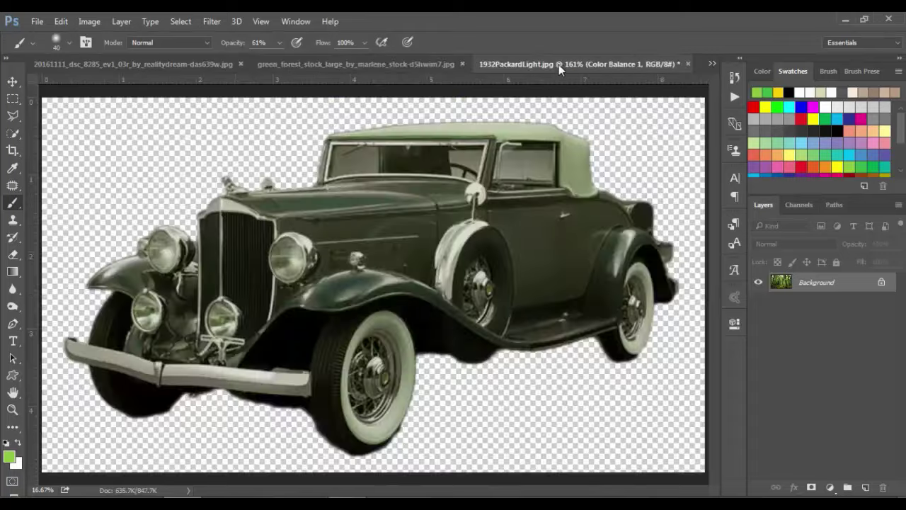
{"action": "left_click", "coordinate": [420, 66]}
{"action": "left_click", "coordinate": [7, 84]}
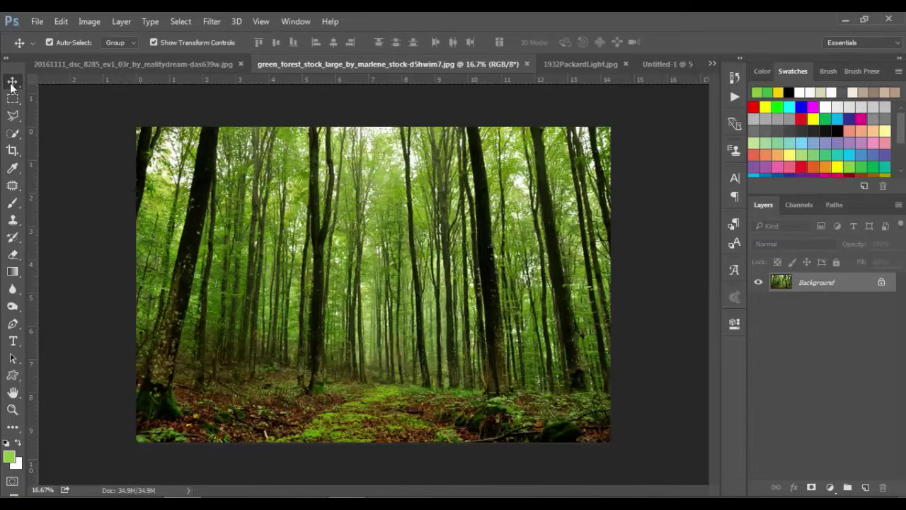
{"action": "left_click_drag", "start_coordinate": [406, 241], "coordinate": [463, 227]}
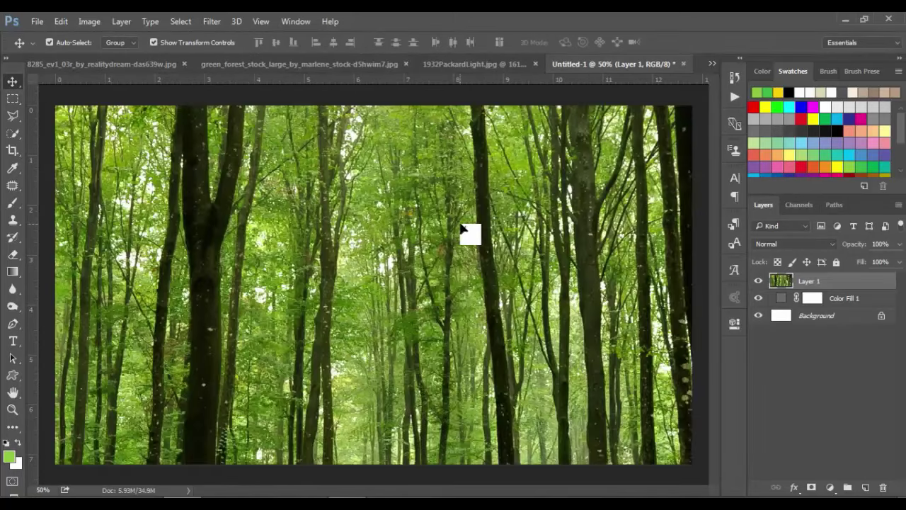
Scale the forest layer to about 47.72% and place it across the canvas top.
{"action": "key", "text": "ctrl+t"}
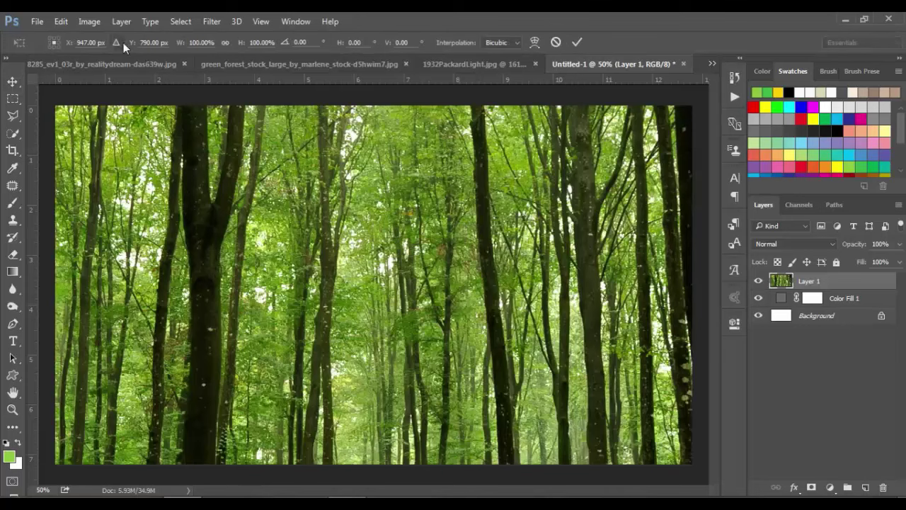
{"action": "left_click", "coordinate": [118, 43]}
{"action": "mouse_move", "coordinate": [167, 50]}
{"action": "left_mouse_down"}
{"action": "mouse_move", "coordinate": [138, 57]}
{"action": "mouse_move", "coordinate": [147, 56]}
{"action": "left_mouse_up"}
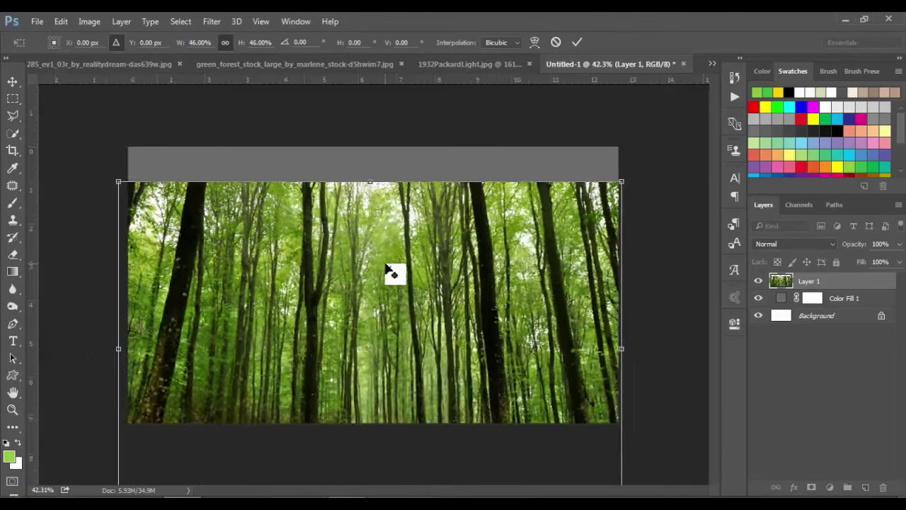
{"action": "scroll", "coordinate": [392, 274], "scroll_direction": "down", "scroll_amount": 1, "text": "alt"}
{"action": "scroll", "coordinate": [428, 320], "scroll_direction": "down", "scroll_amount": 1, "text": "alt"}
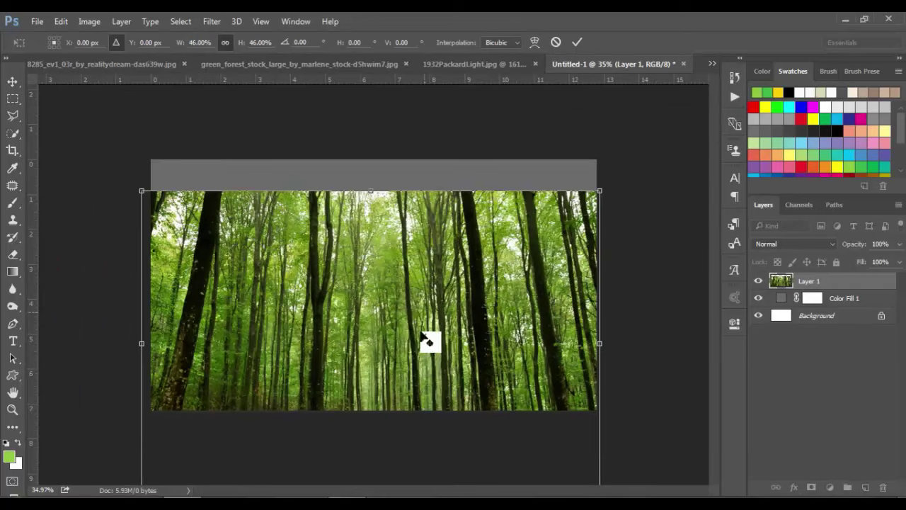
{"action": "mouse_move", "coordinate": [427, 342]}
{"action": "left_mouse_down"}
{"action": "mouse_move", "coordinate": [422, 234]}
{"action": "mouse_move", "coordinate": [430, 242]}
{"action": "left_mouse_up"}
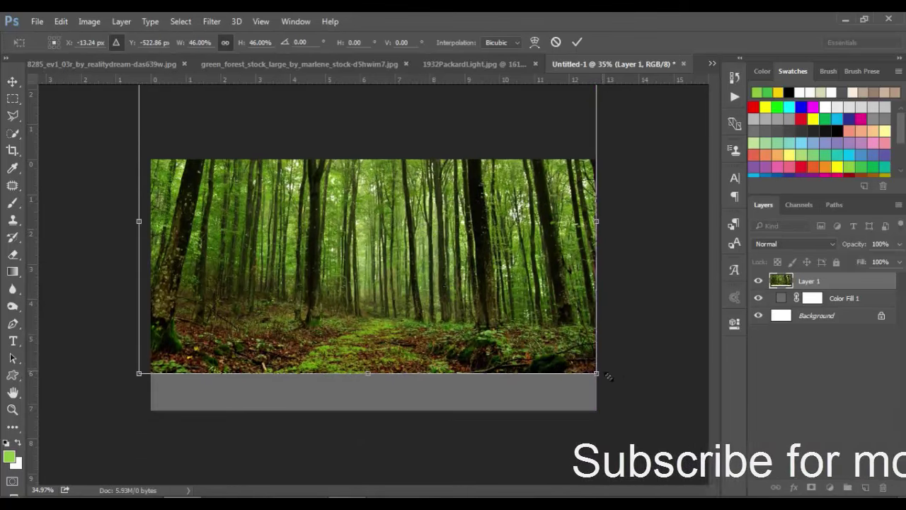
{"action": "left_click_drag", "start_coordinate": [598, 374], "coordinate": [621, 383]}
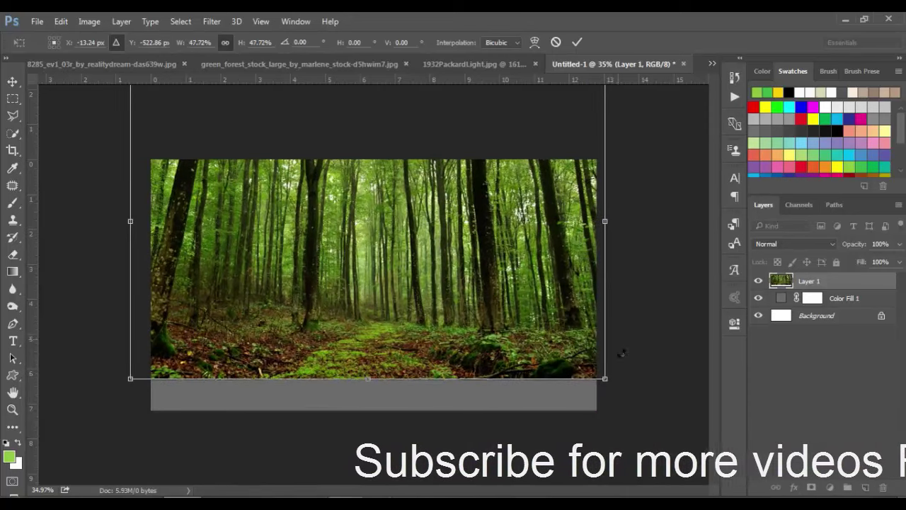
{"action": "left_click", "coordinate": [576, 42]}
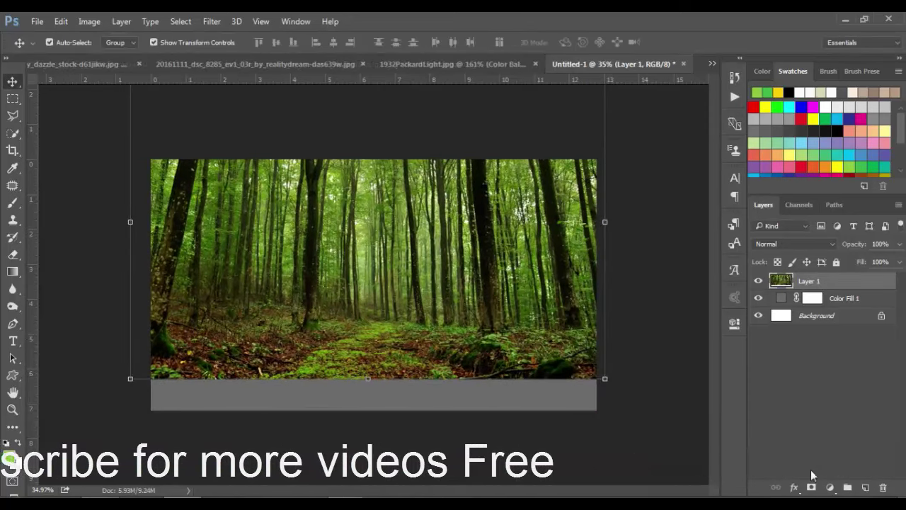
Add a Color Balance adjustment pushing the forest's midtones toward magenta.
{"action": "left_click", "coordinate": [835, 488]}
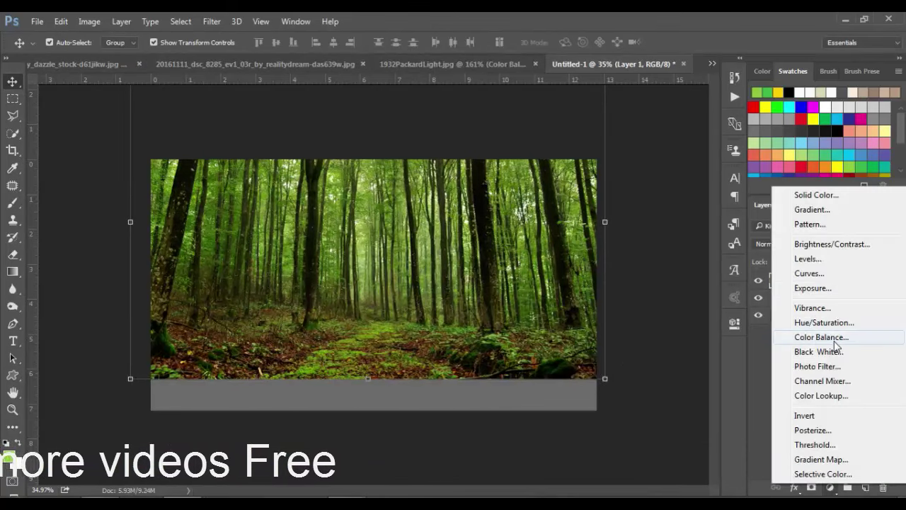
{"action": "left_click", "coordinate": [821, 337]}
{"action": "mouse_move", "coordinate": [604, 347]}
{"action": "left_mouse_down"}
{"action": "mouse_move", "coordinate": [565, 346]}
{"action": "mouse_move", "coordinate": [553, 360]}
{"action": "left_mouse_up"}
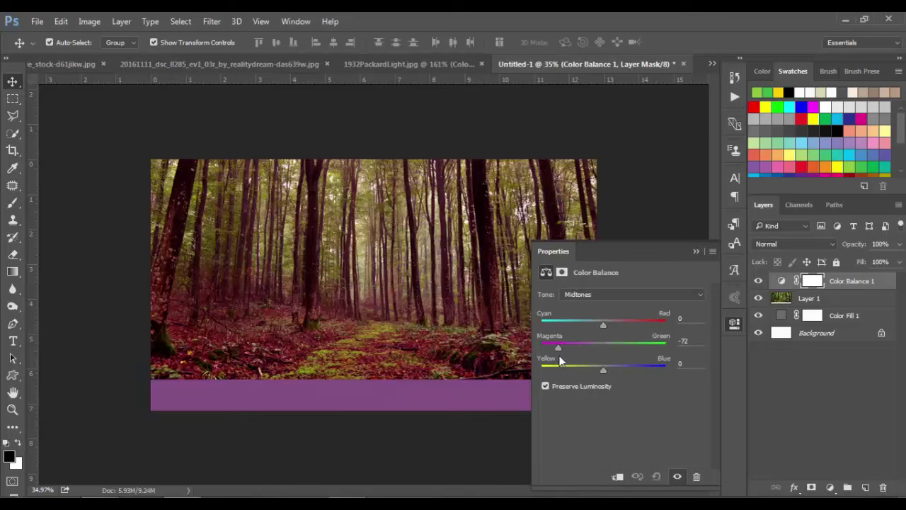
{"action": "left_click_drag", "start_coordinate": [603, 324], "coordinate": [595, 324]}
{"action": "left_click", "coordinate": [599, 298]}
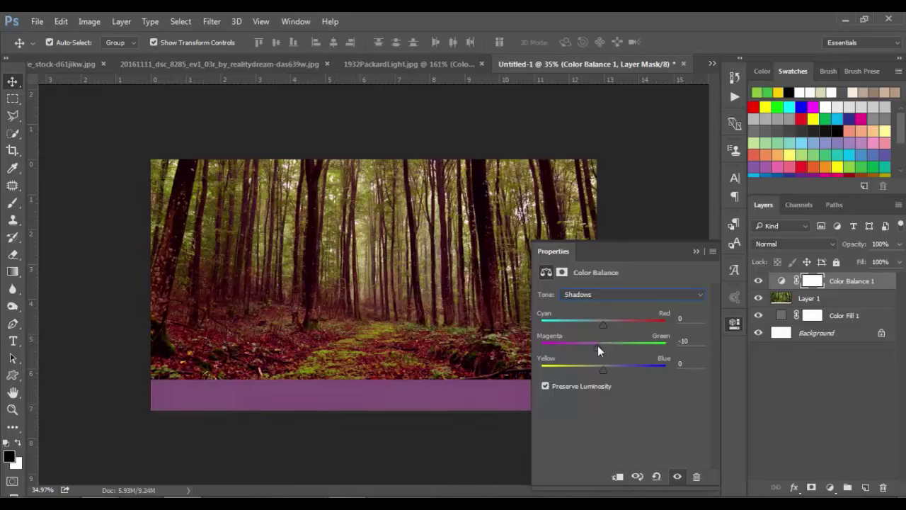
{"action": "left_click", "coordinate": [696, 251]}
Add a clipped Hue/Saturation on Greens: hue -8, saturation -43, lightness -24.
{"action": "left_click", "coordinate": [831, 487]}
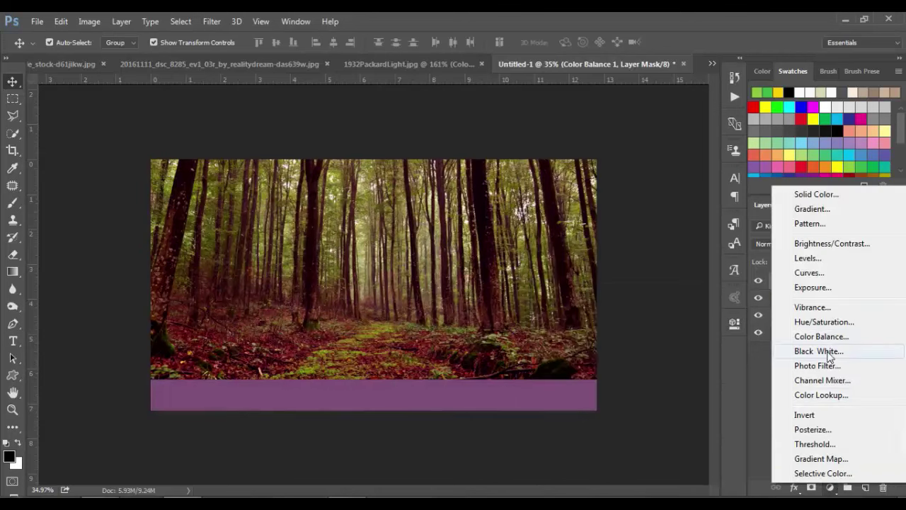
{"action": "left_click", "coordinate": [817, 322]}
{"action": "left_click", "coordinate": [606, 310]}
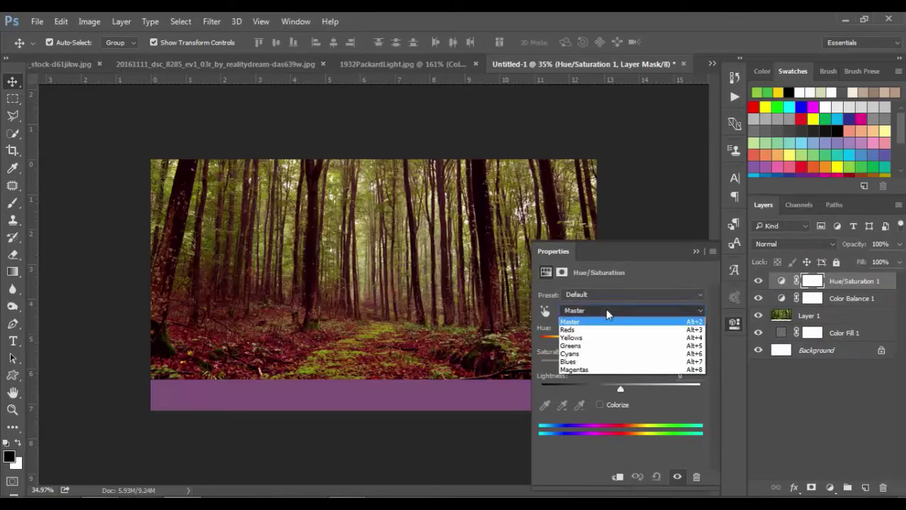
{"action": "left_click", "coordinate": [585, 354]}
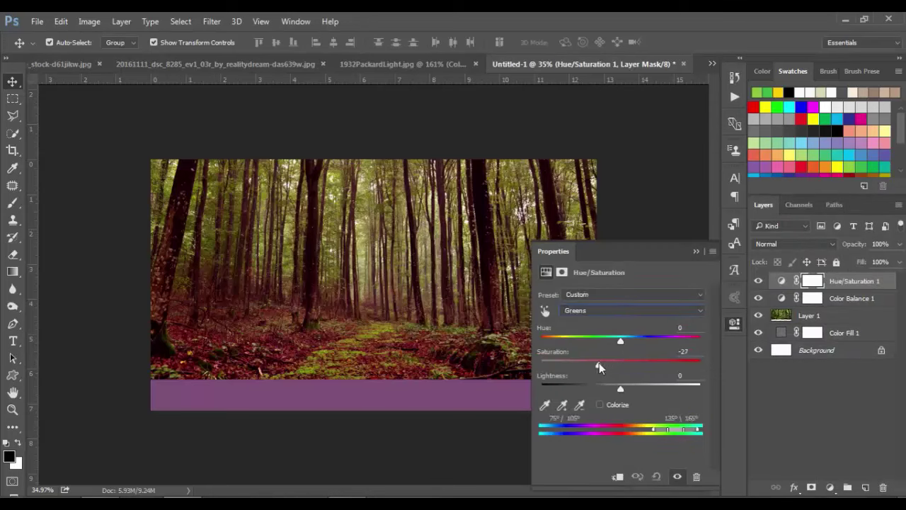
{"action": "left_click_drag", "start_coordinate": [578, 365], "coordinate": [586, 364]}
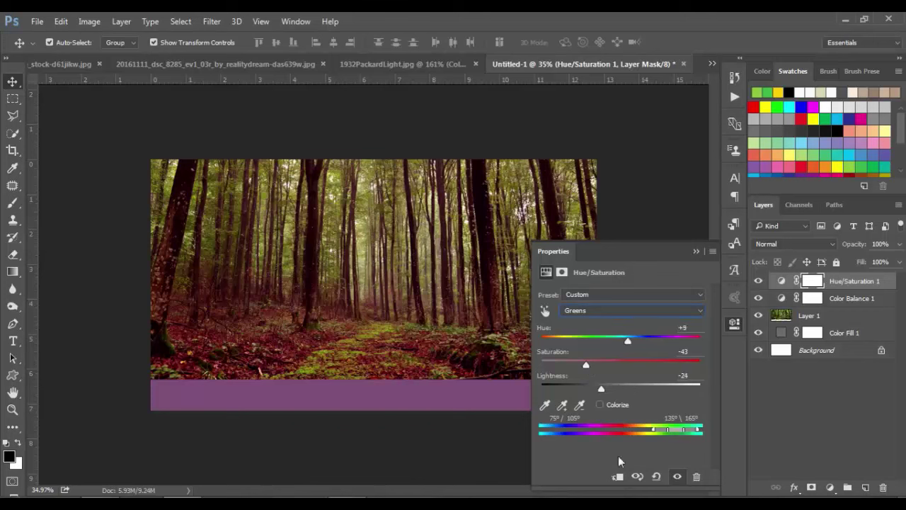
{"action": "left_click", "coordinate": [618, 476]}
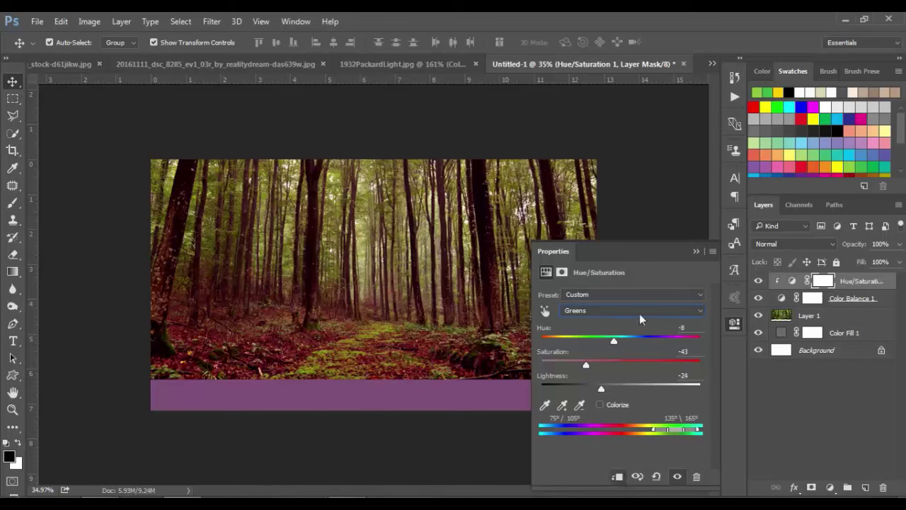
Select the Color Balance layer and check its mask options without changing them.
{"action": "left_click", "coordinate": [697, 251]}
{"action": "right_click", "coordinate": [820, 303]}
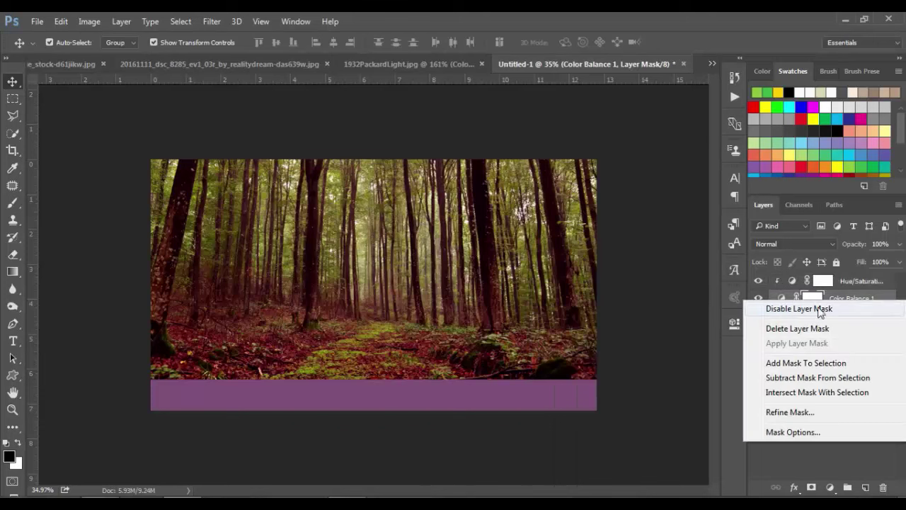
{"action": "key", "text": "Escape"}
Clip the Color Balance to the forest layer and add a mask to Layer 1.
{"action": "left_click", "coordinate": [781, 307], "text": "alt"}
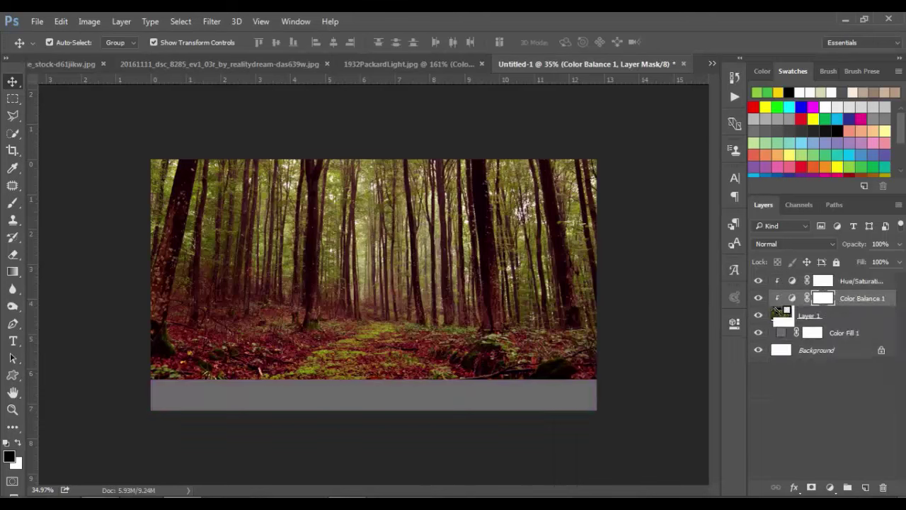
{"action": "left_click", "coordinate": [844, 315]}
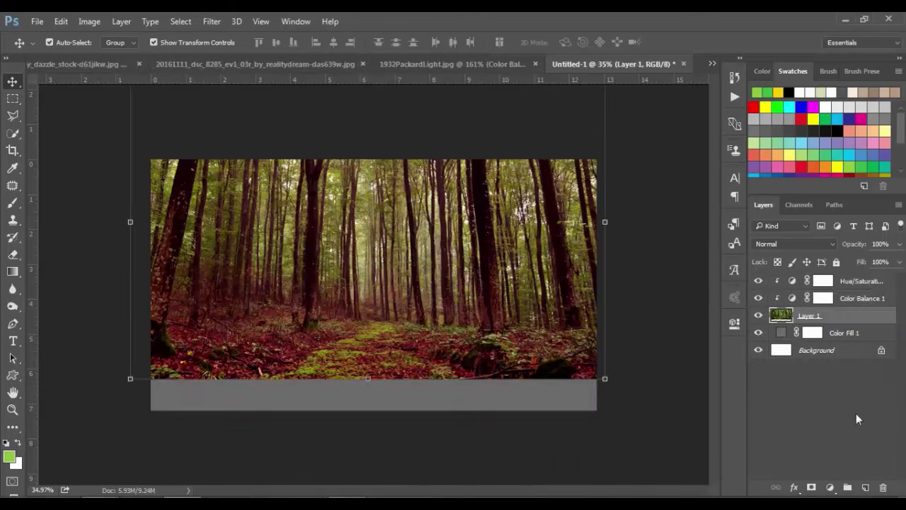
{"action": "left_click", "coordinate": [811, 487]}
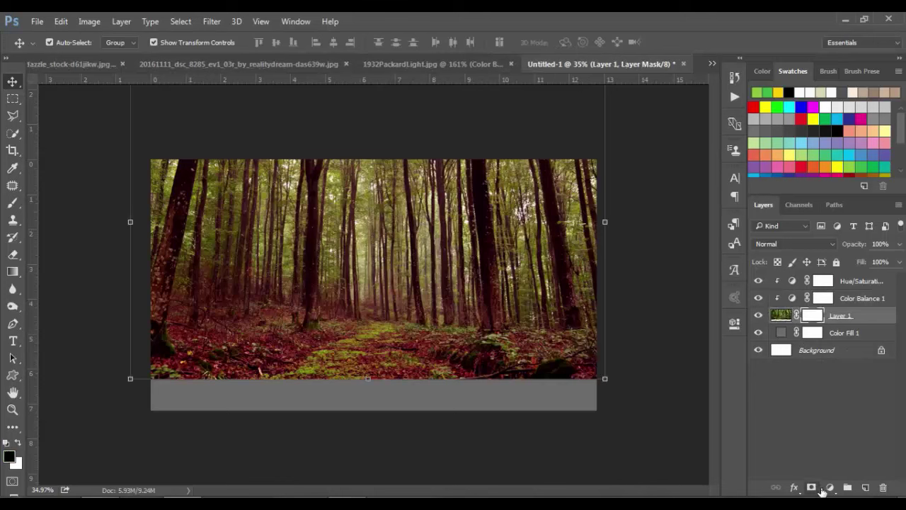
Gradient-fade the forest's bottom into the grey just below the forest floor.
{"action": "key", "text": "b"}
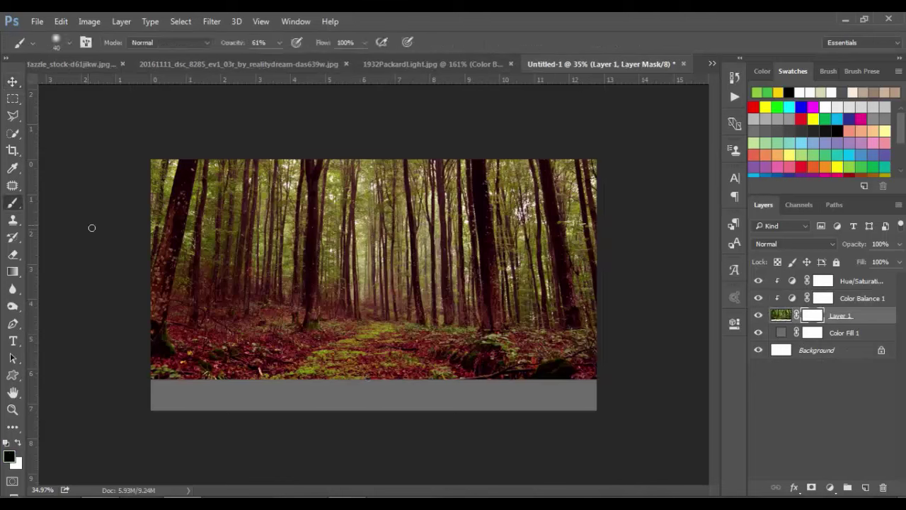
{"action": "left_click", "coordinate": [13, 271]}
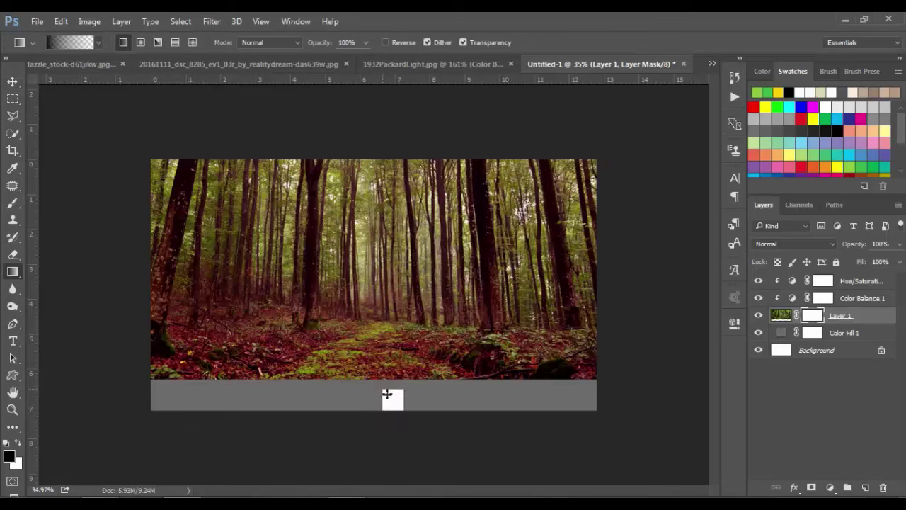
{"action": "left_click_drag", "start_coordinate": [380, 375], "coordinate": [373, 327]}
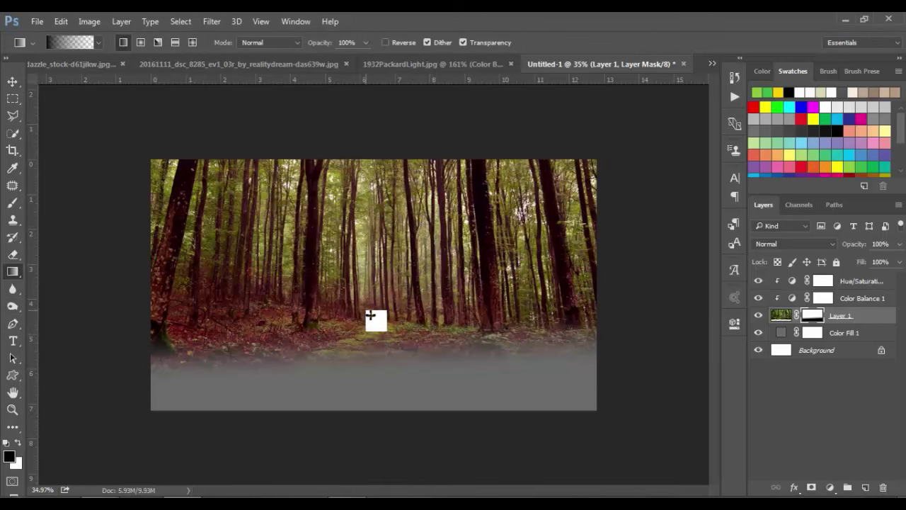
{"action": "left_click_drag", "start_coordinate": [375, 338], "coordinate": [370, 316]}
{"action": "left_click_drag", "start_coordinate": [383, 370], "coordinate": [386, 331]}
{"action": "left_click_drag", "start_coordinate": [378, 364], "coordinate": [375, 333]}
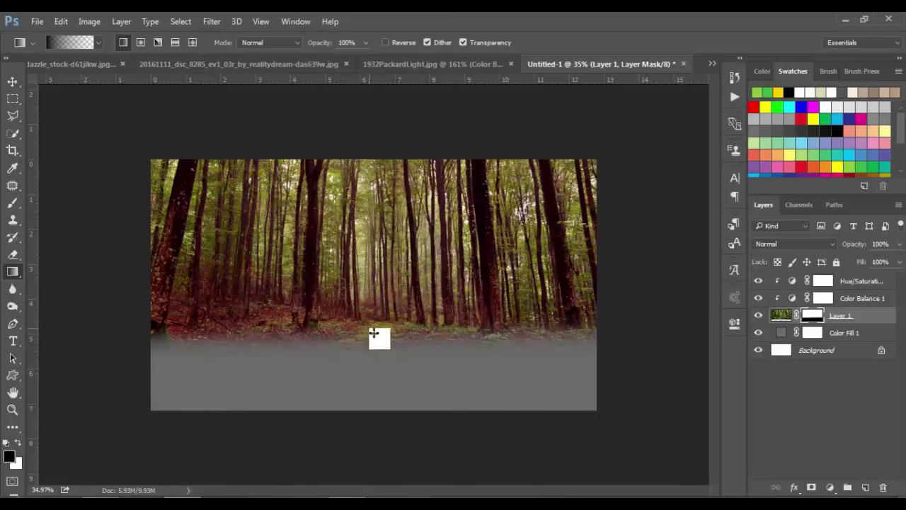
{"action": "left_click", "coordinate": [274, 65]}
Bring the misty red forest in as Layer 2 at the top, against the left edge.
{"action": "left_click", "coordinate": [13, 81]}
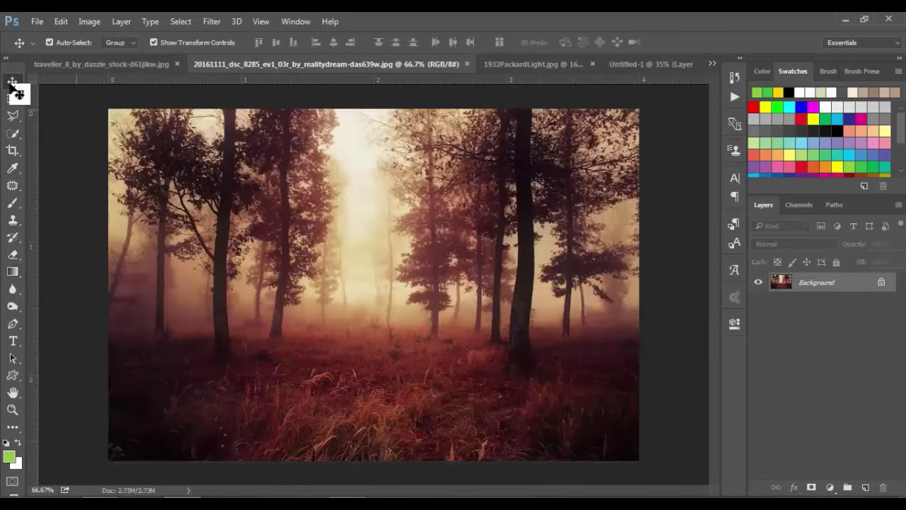
{"action": "mouse_move", "coordinate": [356, 209]}
{"action": "left_mouse_down"}
{"action": "mouse_move", "coordinate": [577, 92]}
{"action": "mouse_move", "coordinate": [408, 279]}
{"action": "left_mouse_up"}
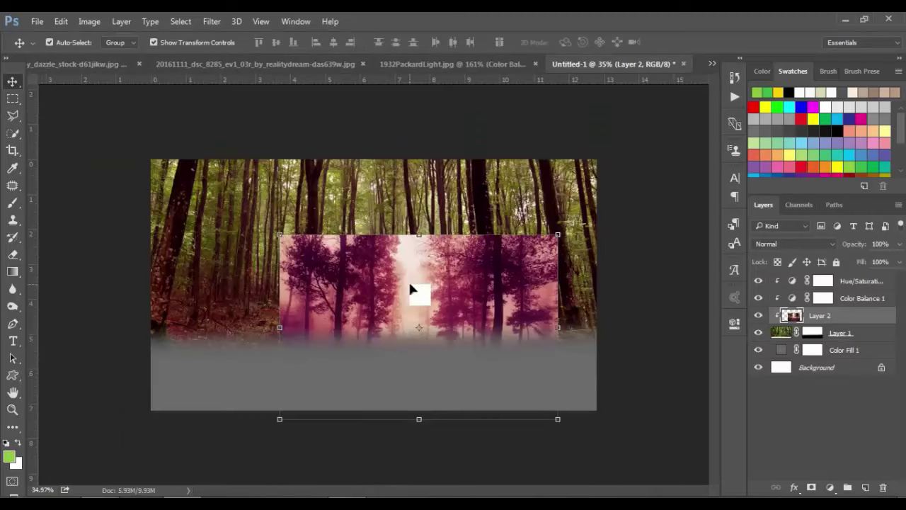
{"action": "left_click_drag", "start_coordinate": [823, 320], "coordinate": [825, 284]}
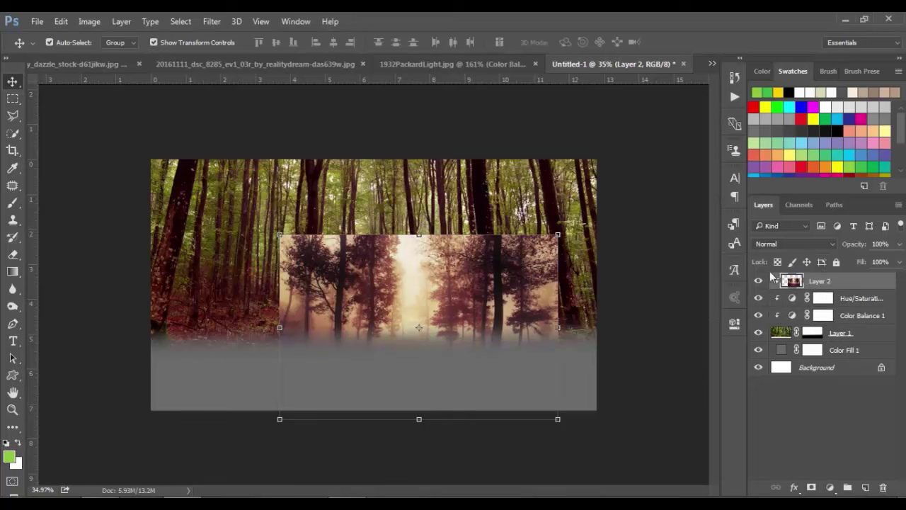
{"action": "left_click_drag", "start_coordinate": [550, 345], "coordinate": [348, 356]}
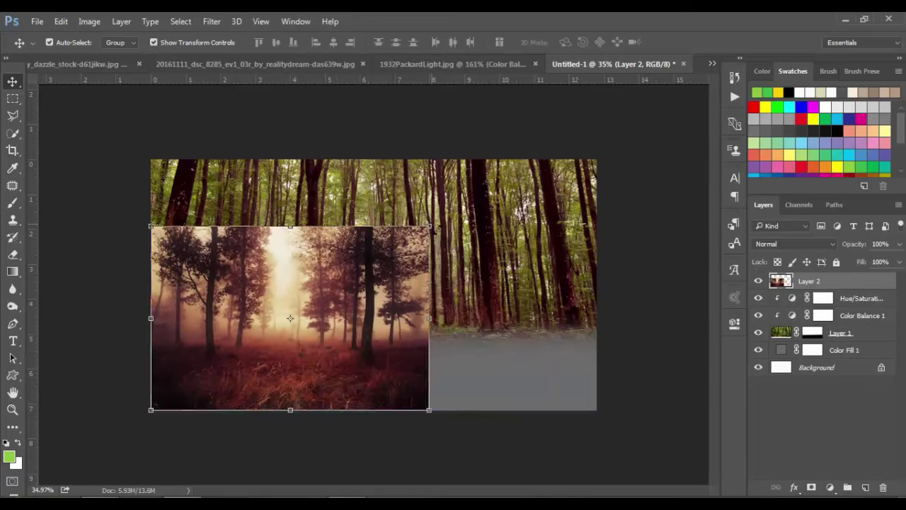
Enlarge the misty forest to about 164% so it fills the whole canvas.
{"action": "key", "text": "ctrl+t"}
{"action": "left_click_drag", "start_coordinate": [430, 227], "coordinate": [603, 110]}
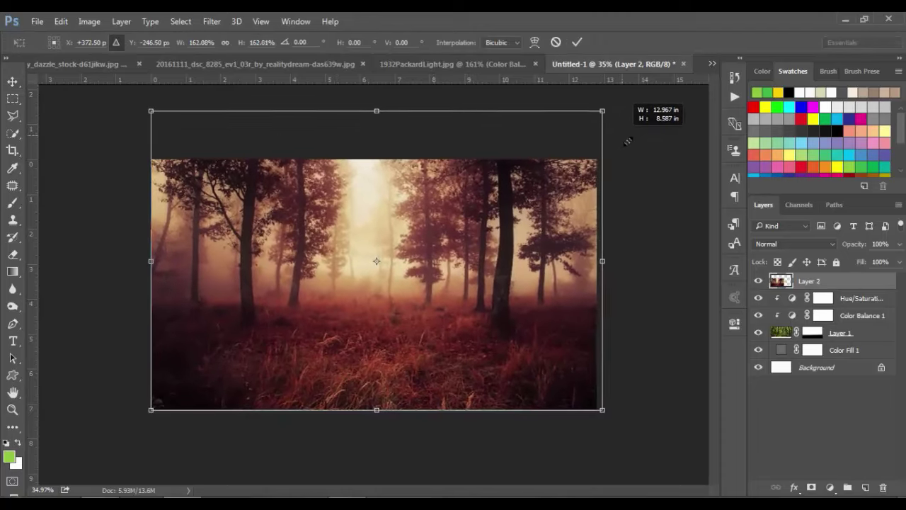
{"action": "left_click_drag", "start_coordinate": [152, 111], "coordinate": [146, 107]}
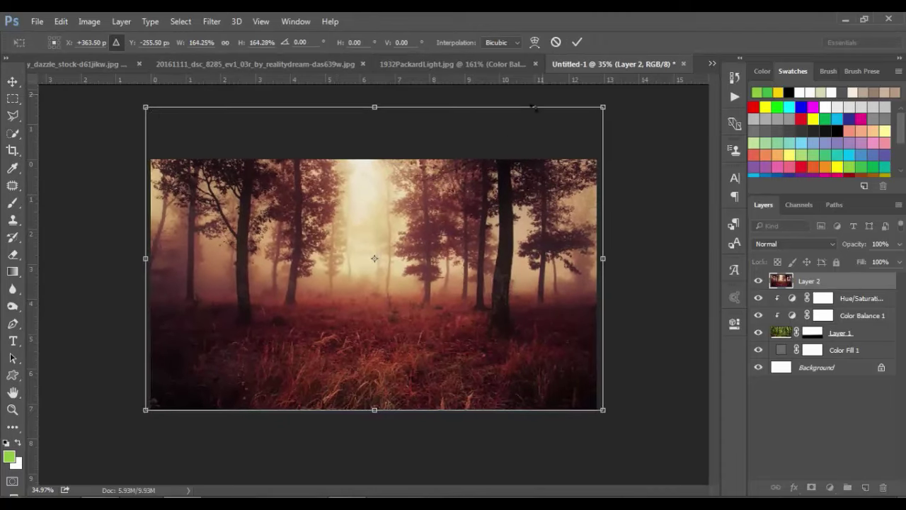
{"action": "left_click", "coordinate": [577, 42]}
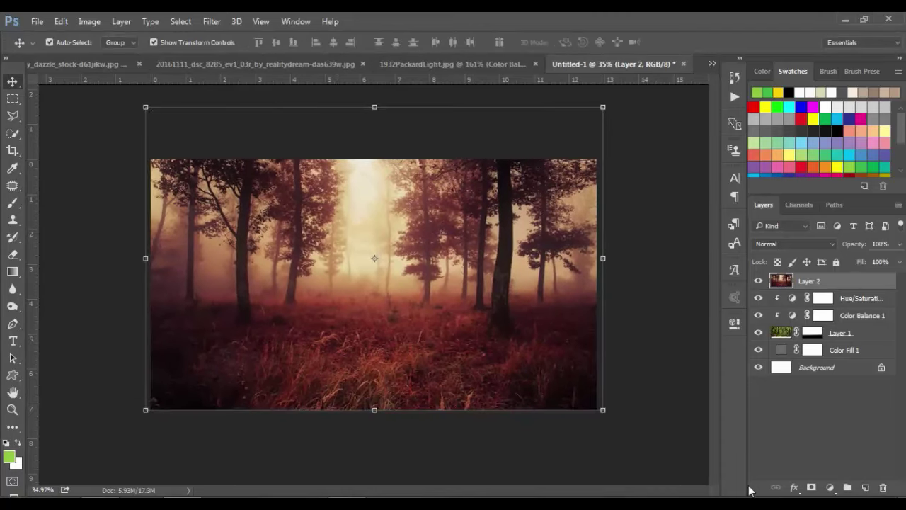
Add a Brightness/Contrast clipped to Layer 2 with brightness -21 and contrast 22.
{"action": "left_click", "coordinate": [832, 489]}
{"action": "left_click", "coordinate": [765, 248]}
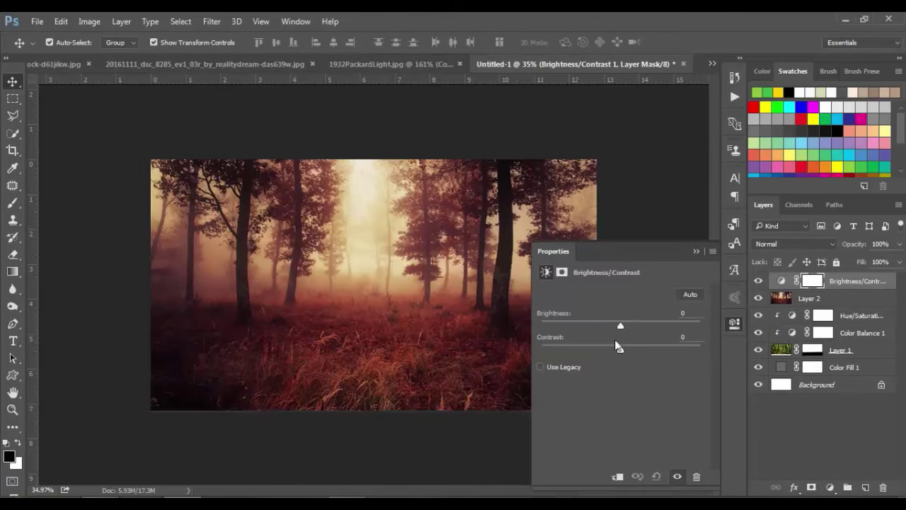
{"action": "left_click", "coordinate": [617, 479]}
{"action": "left_click_drag", "start_coordinate": [613, 328], "coordinate": [638, 347]}
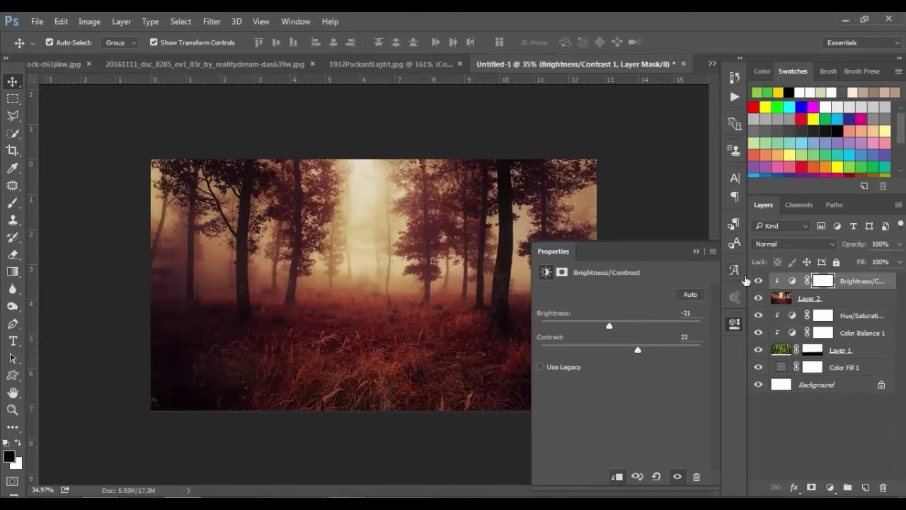
{"action": "left_click", "coordinate": [696, 252]}
Add a clipped Color Balance with midtones -15 Cyan-Red and -14 Magenta-Green.
{"action": "left_click", "coordinate": [830, 488]}
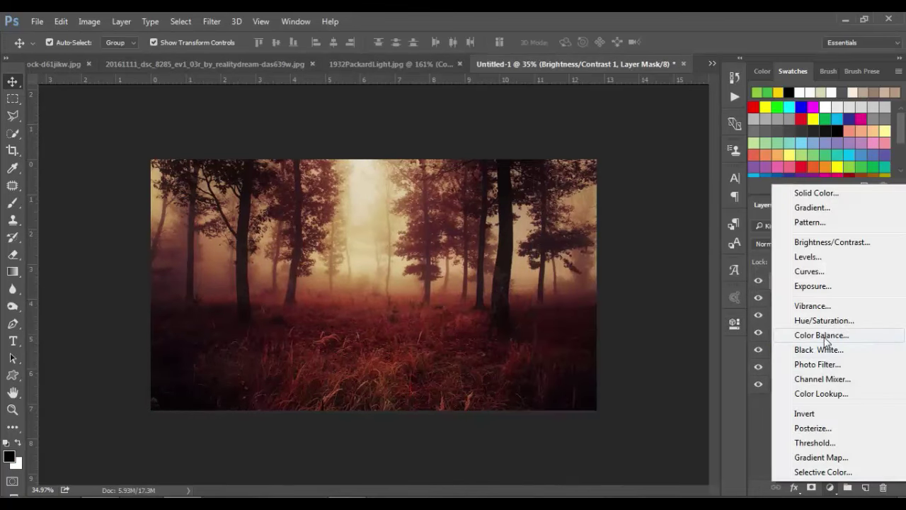
{"action": "left_click", "coordinate": [830, 335]}
{"action": "left_click", "coordinate": [618, 477]}
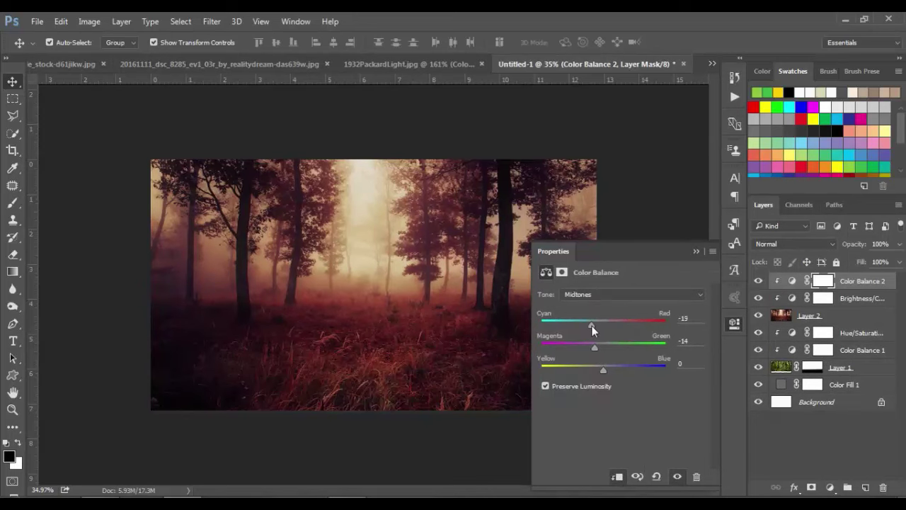
{"action": "left_click", "coordinate": [696, 252]}
Mask Layer 2 with a black-to-white gradient hiding its top, keeping red grass below.
{"action": "left_click", "coordinate": [834, 315]}
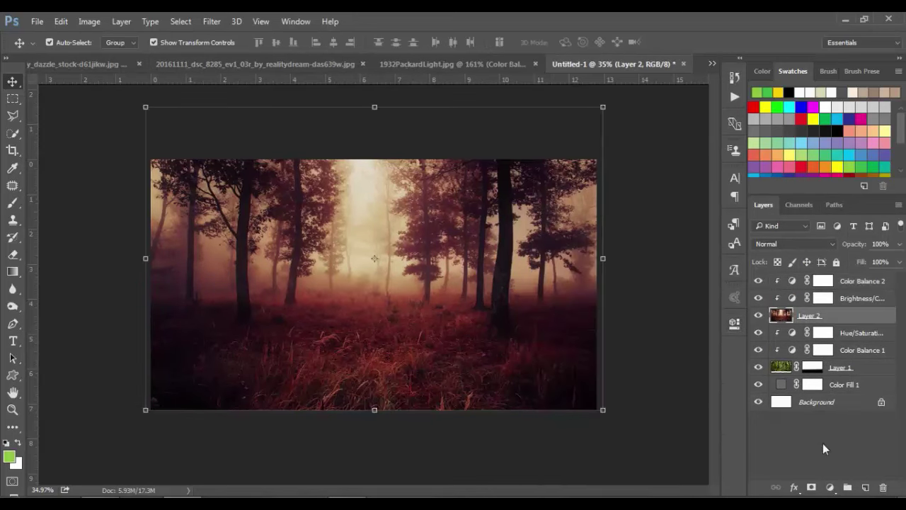
{"action": "left_click", "coordinate": [811, 487]}
{"action": "left_click", "coordinate": [10, 459]}
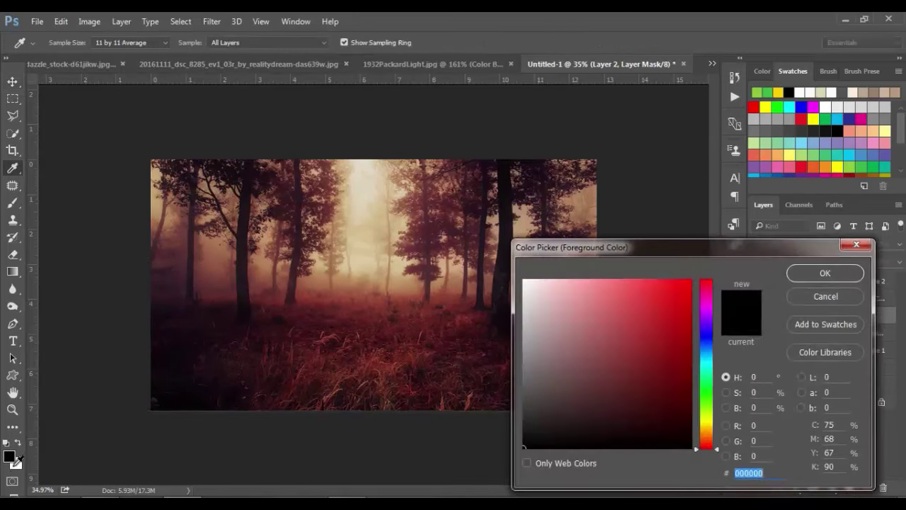
{"action": "left_click", "coordinate": [853, 246]}
{"action": "left_click", "coordinate": [12, 272]}
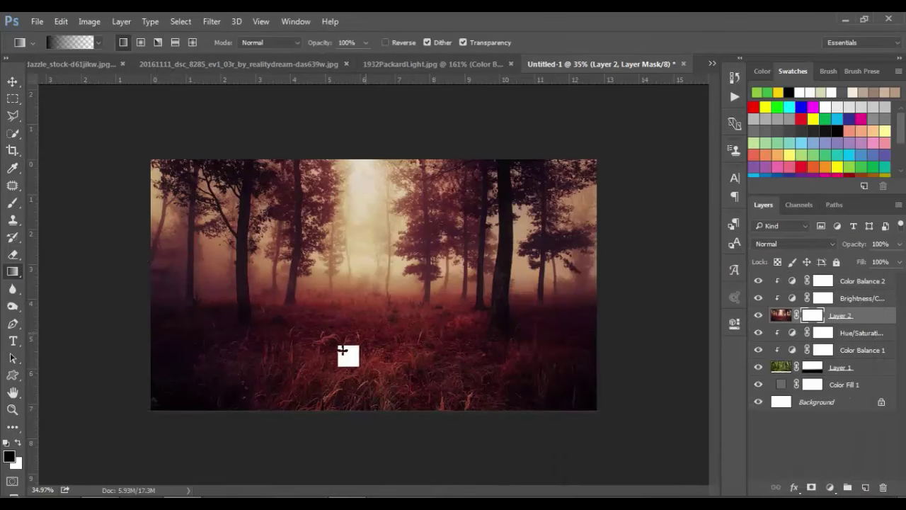
{"action": "left_click_drag", "start_coordinate": [391, 297], "coordinate": [395, 308]}
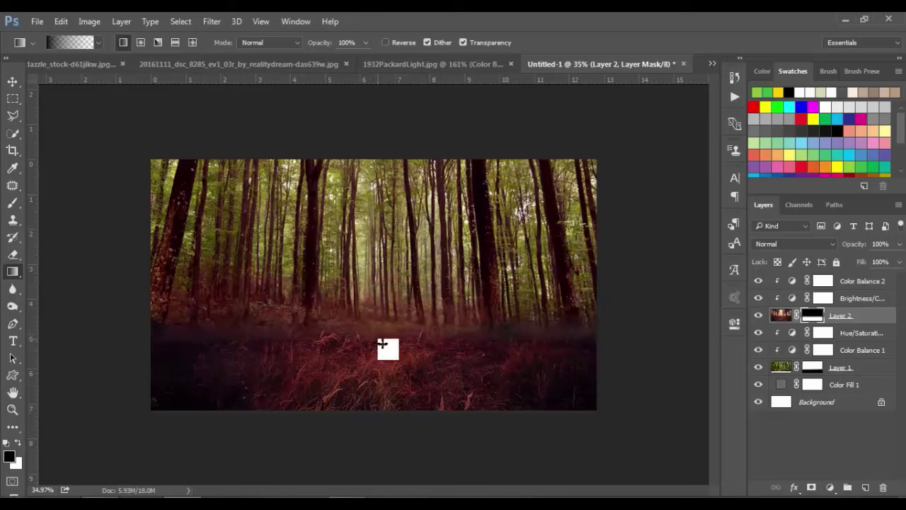
{"action": "left_click_drag", "start_coordinate": [389, 332], "coordinate": [390, 356]}
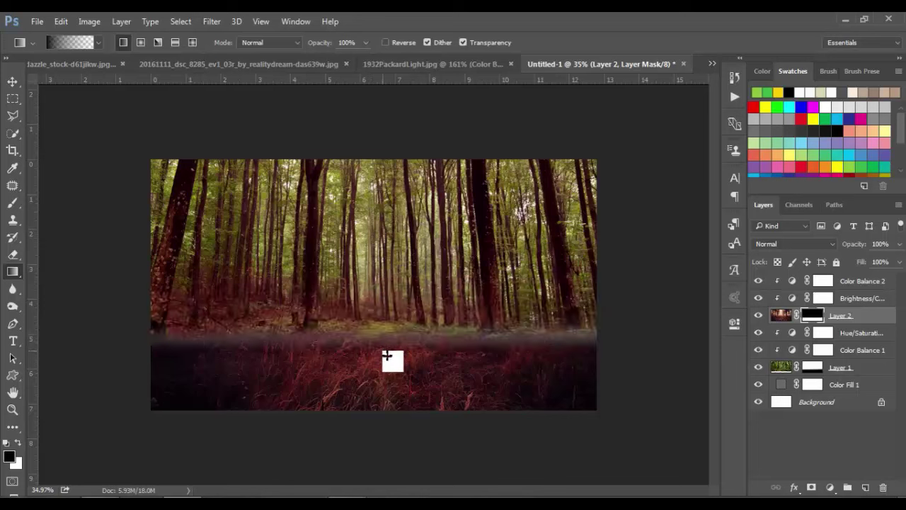
{"action": "left_click", "coordinate": [859, 367]}
Paint black with a 300 soft brush on Layer 1's mask at the lower left.
{"action": "key", "text": "b"}
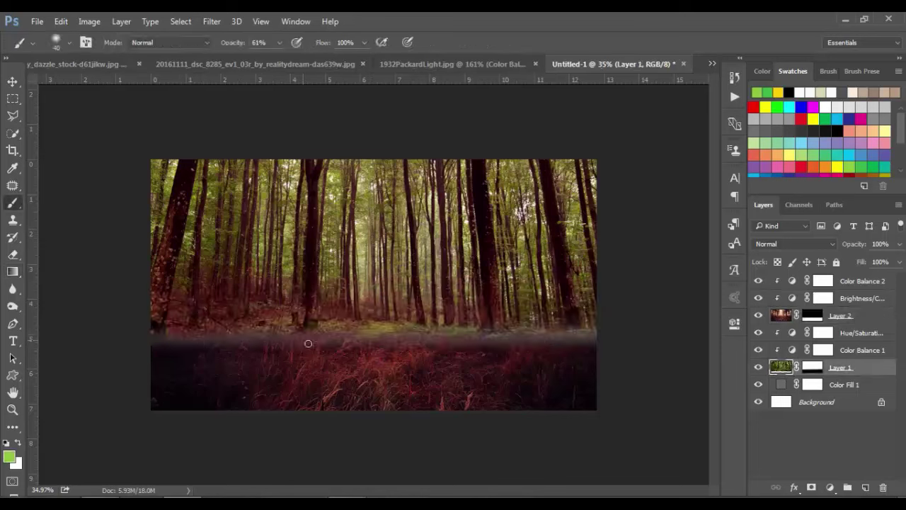
{"action": "key", "text": "bracketright"}
{"action": "key", "text": "bracketright"}
{"action": "key", "text": "bracketright"}
{"action": "left_click", "coordinate": [811, 366]}
{"action": "key", "text": "d"}
{"action": "left_click_drag", "start_coordinate": [199, 376], "coordinate": [324, 366]}
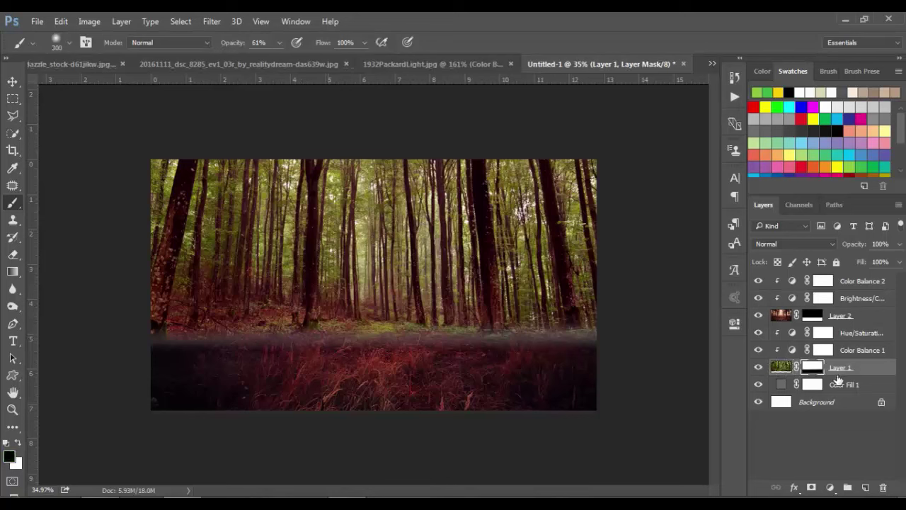
Paint white with a 250 brush on Layer 2's mask to reveal red grass across the bottom.
{"action": "left_click", "coordinate": [842, 316]}
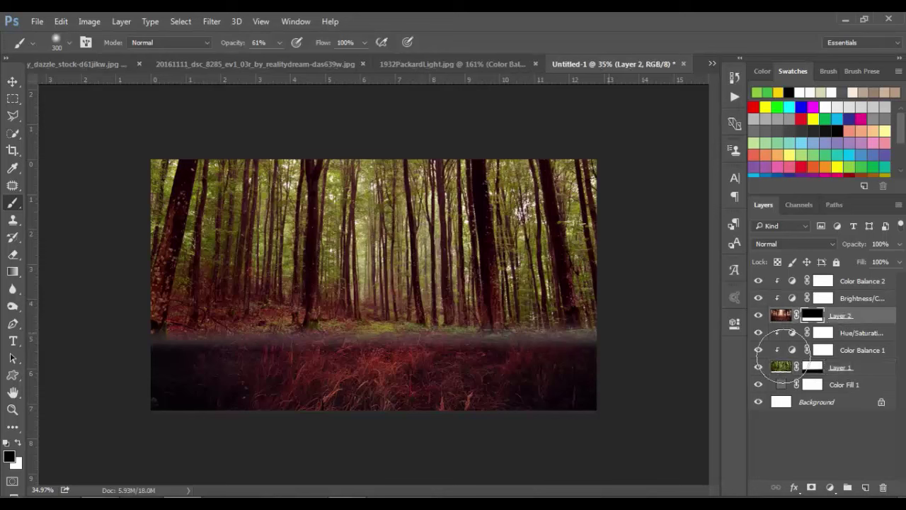
{"action": "key", "text": "bracketleft"}
{"action": "key", "text": "bracketleft"}
{"action": "key", "text": "bracketleft"}
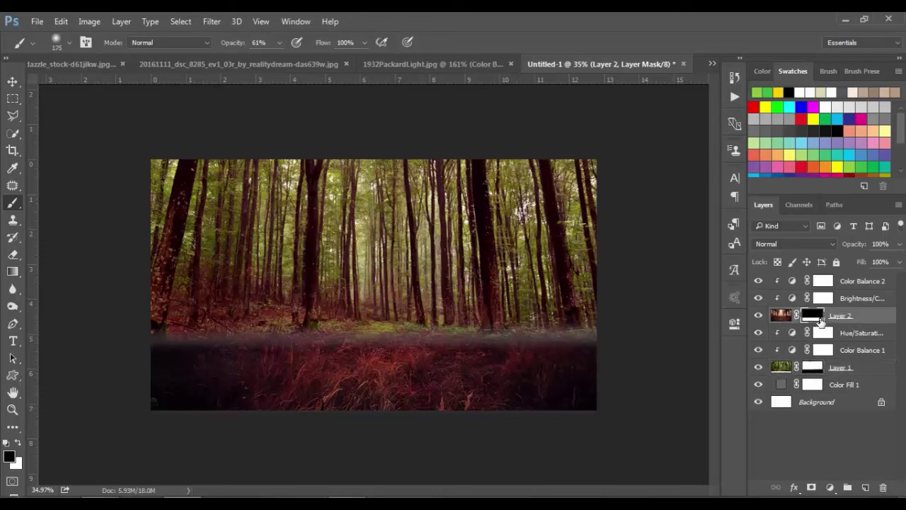
{"action": "key", "text": "x"}
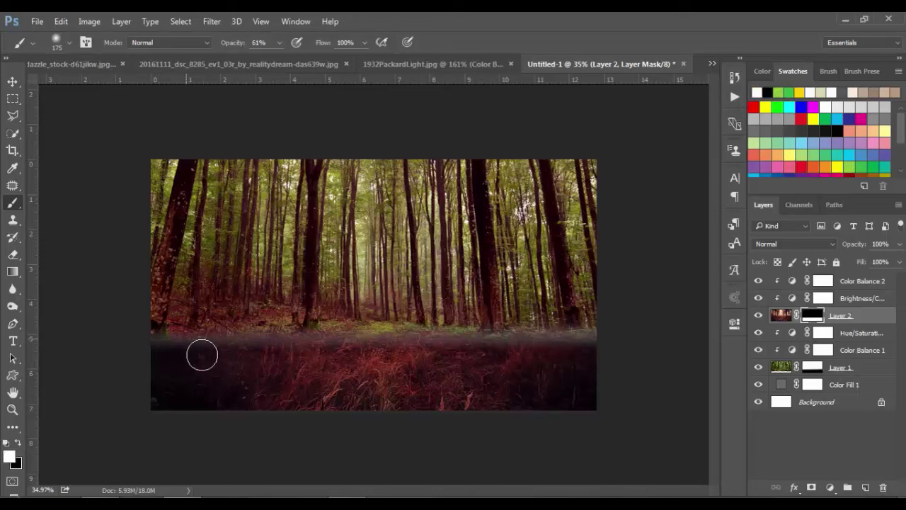
{"action": "mouse_move", "coordinate": [186, 357]}
{"action": "left_mouse_down"}
{"action": "mouse_move", "coordinate": [267, 358]}
{"action": "mouse_move", "coordinate": [163, 354]}
{"action": "mouse_move", "coordinate": [295, 364]}
{"action": "mouse_move", "coordinate": [447, 359]}
{"action": "mouse_move", "coordinate": [401, 348]}
{"action": "mouse_move", "coordinate": [527, 363]}
{"action": "mouse_move", "coordinate": [524, 352]}
{"action": "mouse_move", "coordinate": [597, 351]}
{"action": "mouse_move", "coordinate": [619, 332]}
{"action": "mouse_move", "coordinate": [557, 367]}
{"action": "left_mouse_up"}
{"action": "mouse_move", "coordinate": [610, 351]}
{"action": "left_mouse_down"}
{"action": "mouse_move", "coordinate": [503, 361]}
{"action": "mouse_move", "coordinate": [613, 330]}
{"action": "mouse_move", "coordinate": [474, 366]}
{"action": "left_mouse_up"}
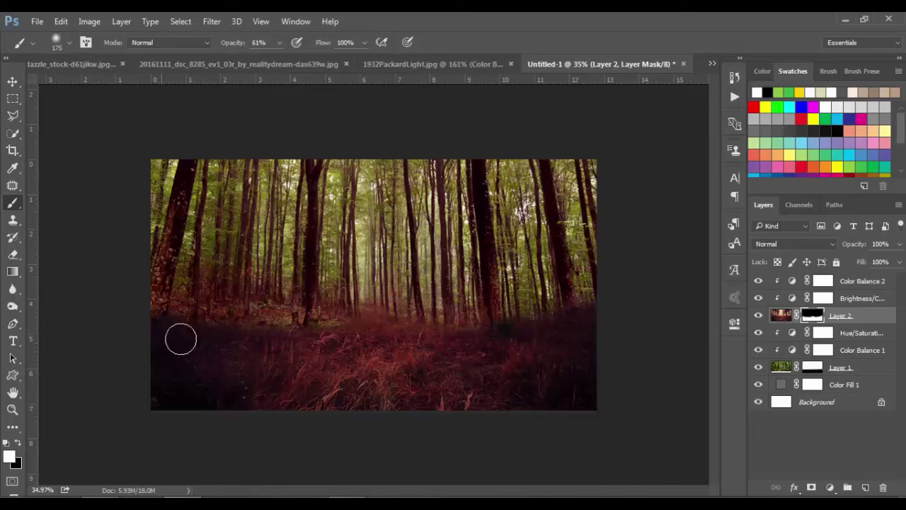
{"action": "mouse_move", "coordinate": [301, 359]}
{"action": "left_mouse_down"}
{"action": "mouse_move", "coordinate": [302, 340]}
{"action": "mouse_move", "coordinate": [168, 334]}
{"action": "mouse_move", "coordinate": [333, 330]}
{"action": "mouse_move", "coordinate": [354, 352]}
{"action": "left_mouse_up"}
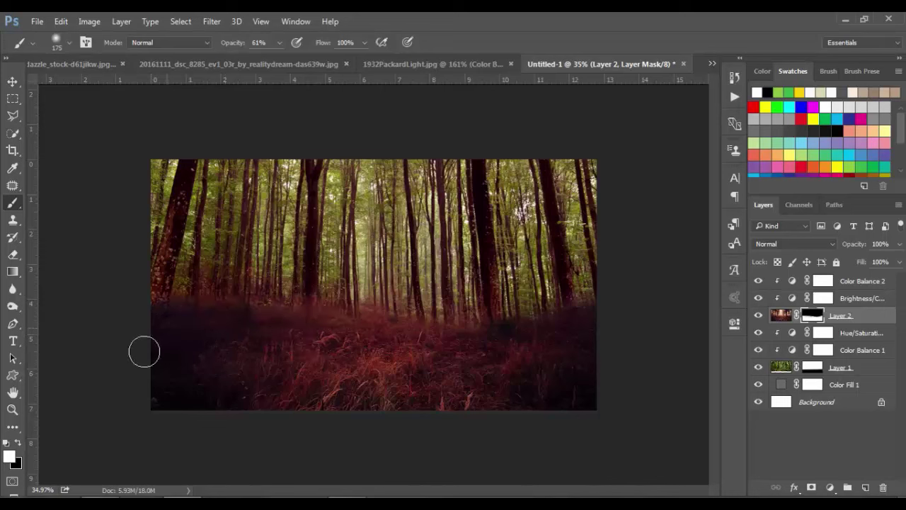
{"action": "left_click", "coordinate": [790, 390]}
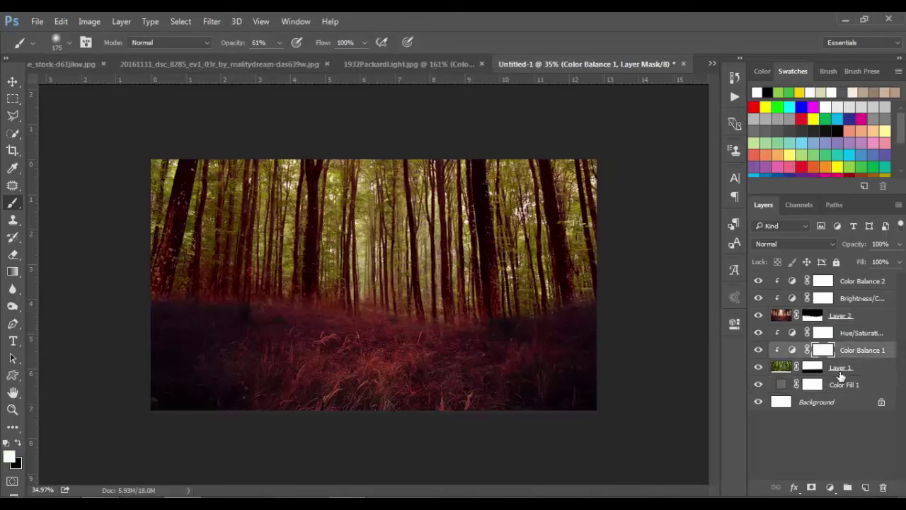
Add a Brightness/Contrast above Layer 1 that darkens the forest and lowers contrast.
{"action": "left_click", "coordinate": [840, 369]}
{"action": "left_click", "coordinate": [829, 487]}
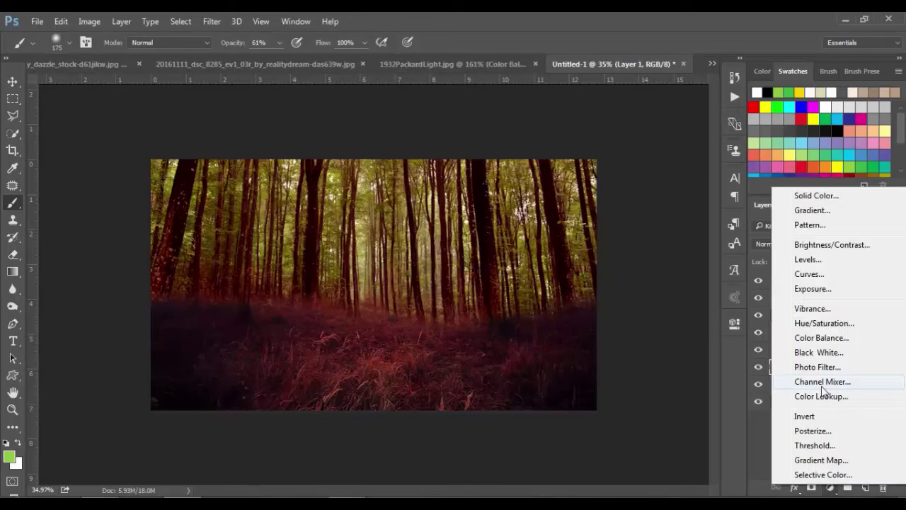
{"action": "left_click", "coordinate": [822, 245]}
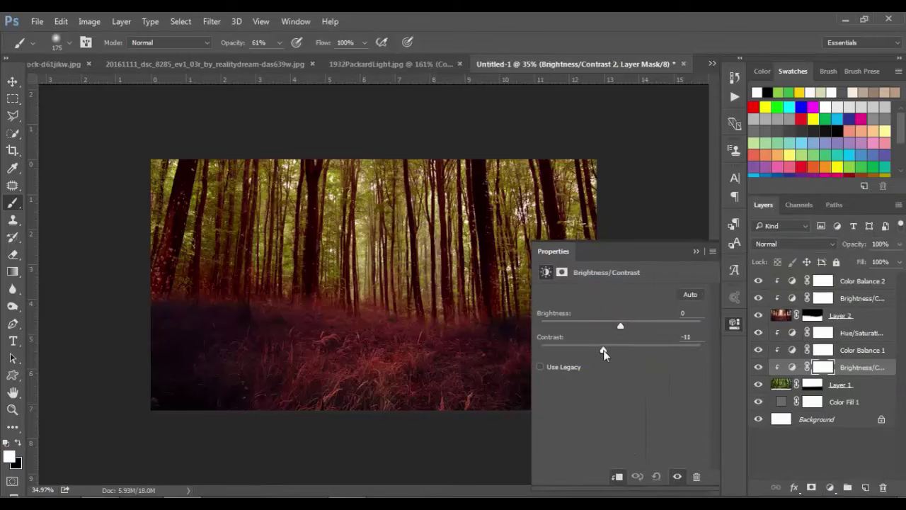
{"action": "mouse_move", "coordinate": [603, 353]}
{"action": "left_mouse_down"}
{"action": "mouse_move", "coordinate": [588, 348]}
{"action": "mouse_move", "coordinate": [601, 326]}
{"action": "mouse_move", "coordinate": [577, 338]}
{"action": "left_mouse_up"}
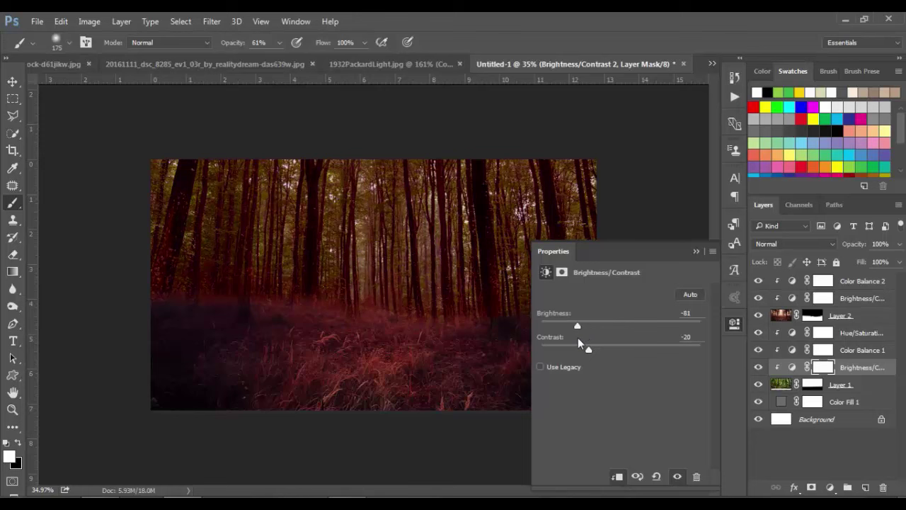
{"action": "left_click", "coordinate": [697, 252]}
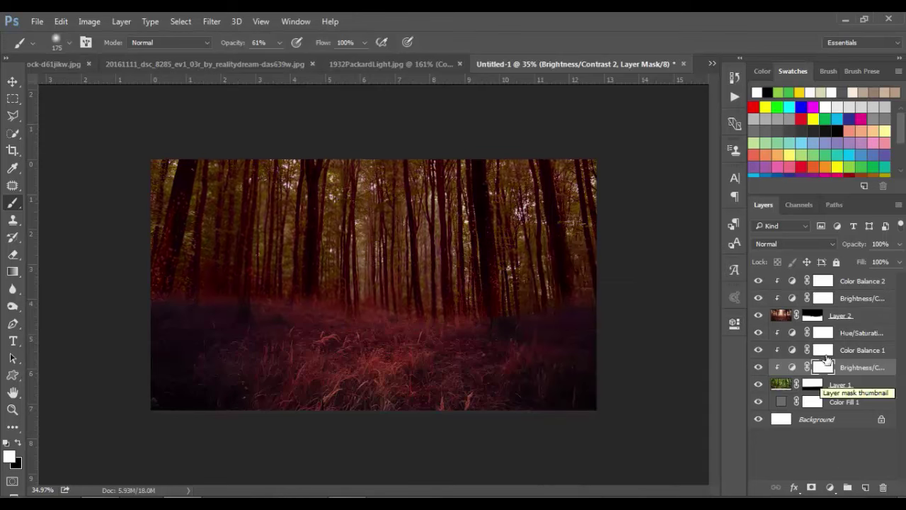
Set Hue/Saturation 1 saturation to -31 and Color Balance 1 midtones to +46, -55, +27.
{"action": "double_click", "coordinate": [792, 332]}
{"action": "left_click_drag", "start_coordinate": [612, 367], "coordinate": [579, 369]}
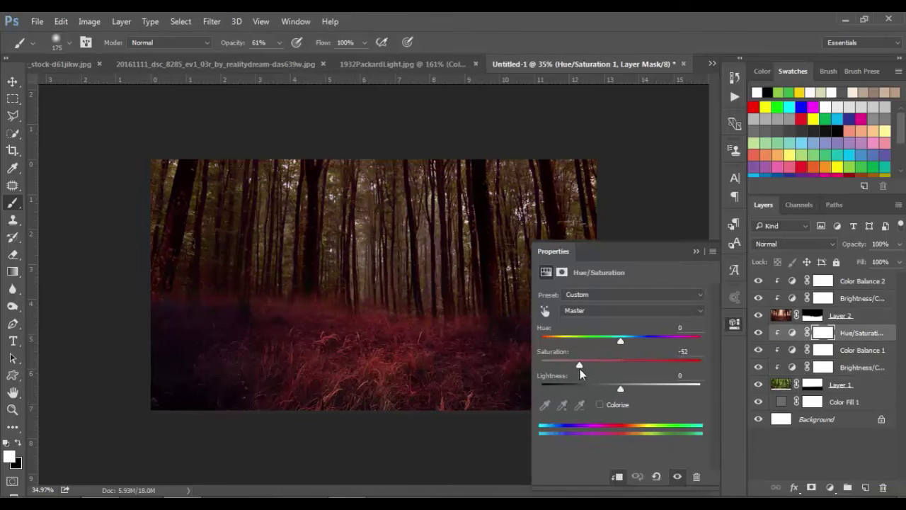
{"action": "left_click", "coordinate": [696, 252]}
{"action": "double_click", "coordinate": [795, 350]}
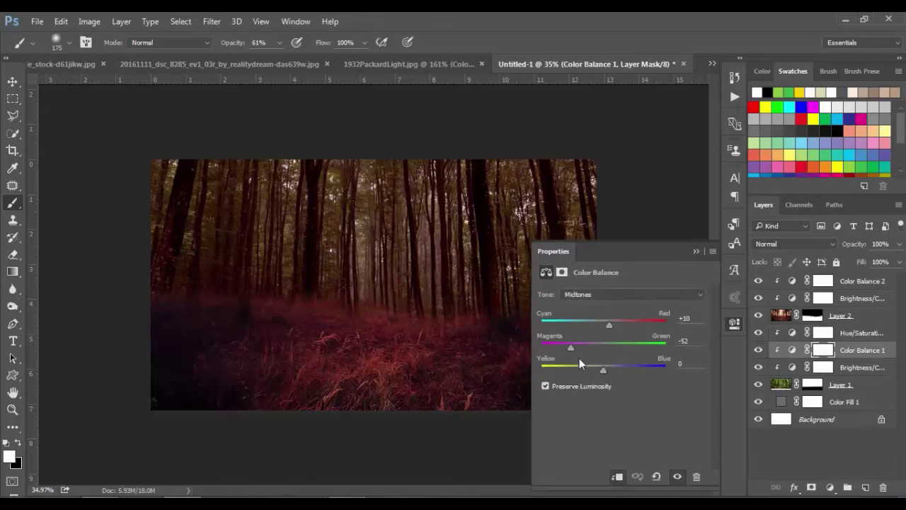
{"action": "mouse_move", "coordinate": [592, 353]}
{"action": "left_mouse_down"}
{"action": "mouse_move", "coordinate": [569, 347]}
{"action": "mouse_move", "coordinate": [613, 369]}
{"action": "left_mouse_up"}
{"action": "left_click", "coordinate": [696, 251]}
Retune Color Balance 2 midtones to +33, 0, -14 for redder grass.
{"action": "left_click", "coordinate": [835, 317]}
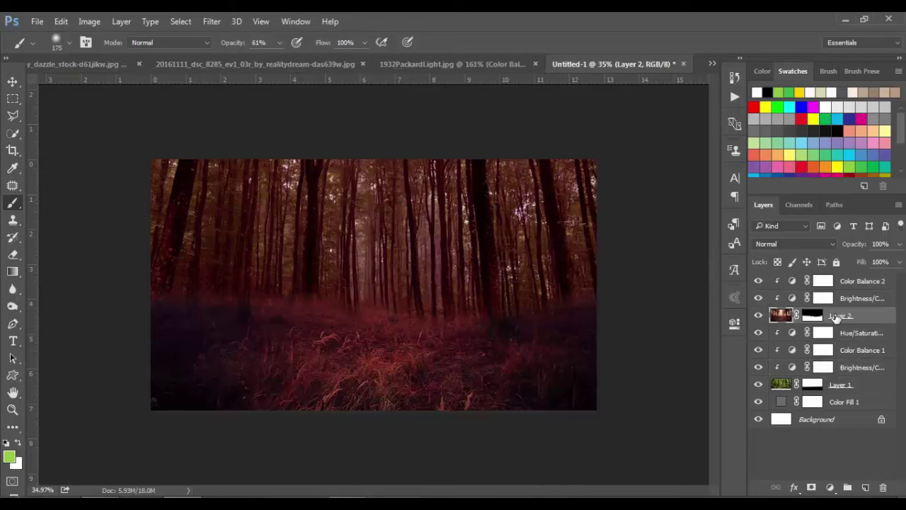
{"action": "double_click", "coordinate": [798, 282]}
{"action": "mouse_move", "coordinate": [594, 328]}
{"action": "left_mouse_down"}
{"action": "mouse_move", "coordinate": [607, 325]}
{"action": "mouse_move", "coordinate": [597, 335]}
{"action": "left_mouse_up"}
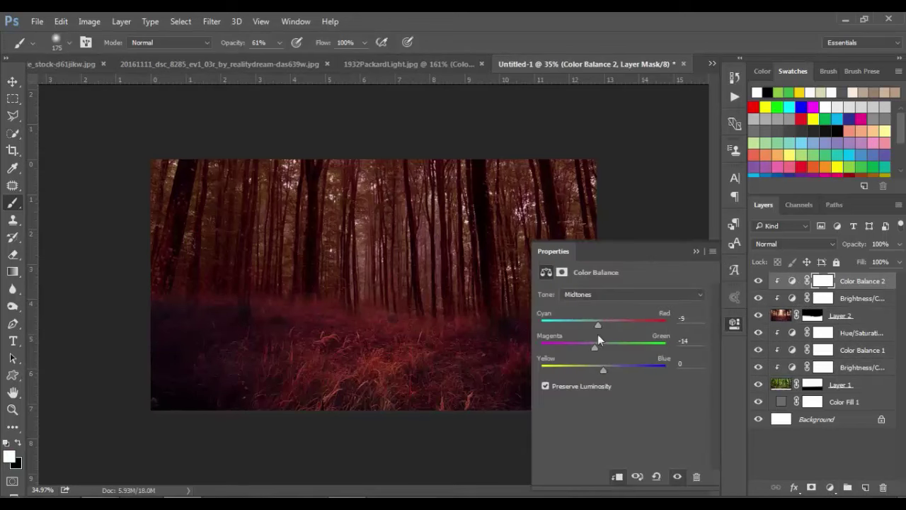
{"action": "left_click_drag", "start_coordinate": [603, 370], "coordinate": [613, 366]}
{"action": "left_click", "coordinate": [696, 252]}
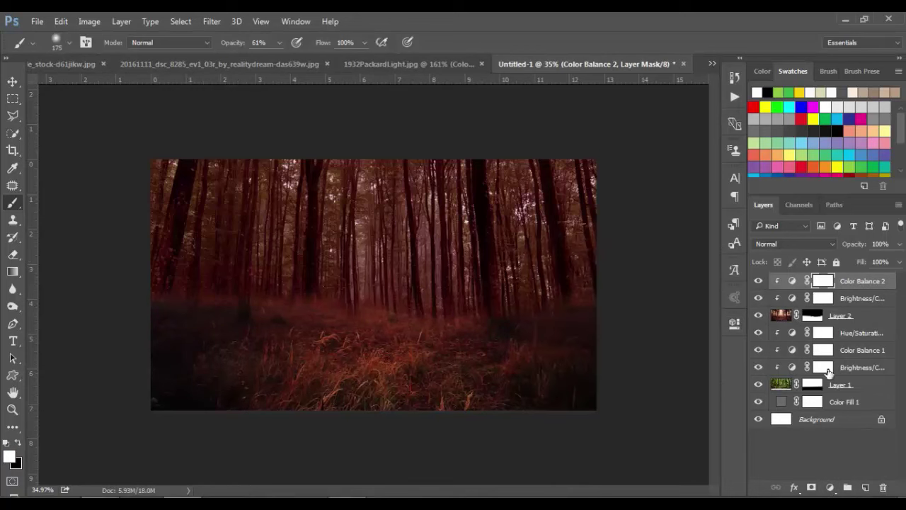
Retune the upper Brightness/Contrast to brightness -39 and contrast 42.
{"action": "double_click", "coordinate": [794, 298]}
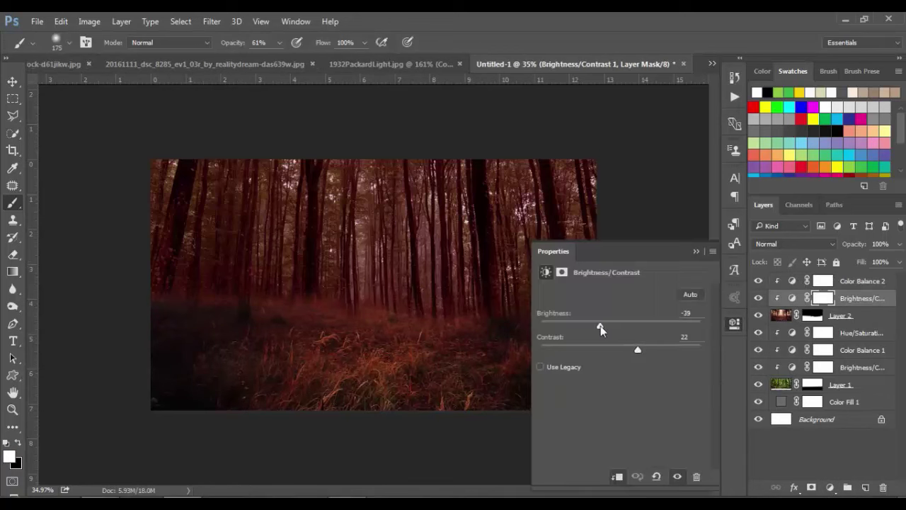
{"action": "left_click_drag", "start_coordinate": [638, 349], "coordinate": [630, 350]}
{"action": "left_click_drag", "start_coordinate": [580, 328], "coordinate": [593, 327]}
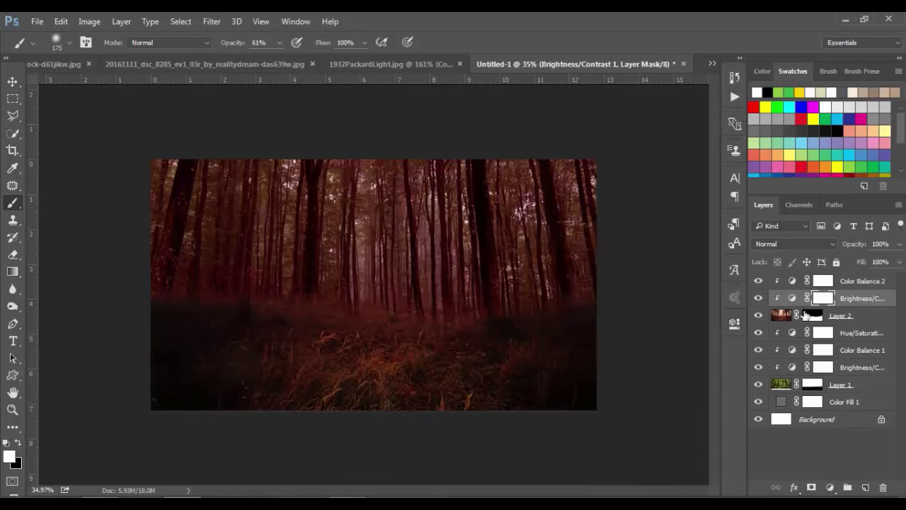
{"action": "double_click", "coordinate": [792, 281]}
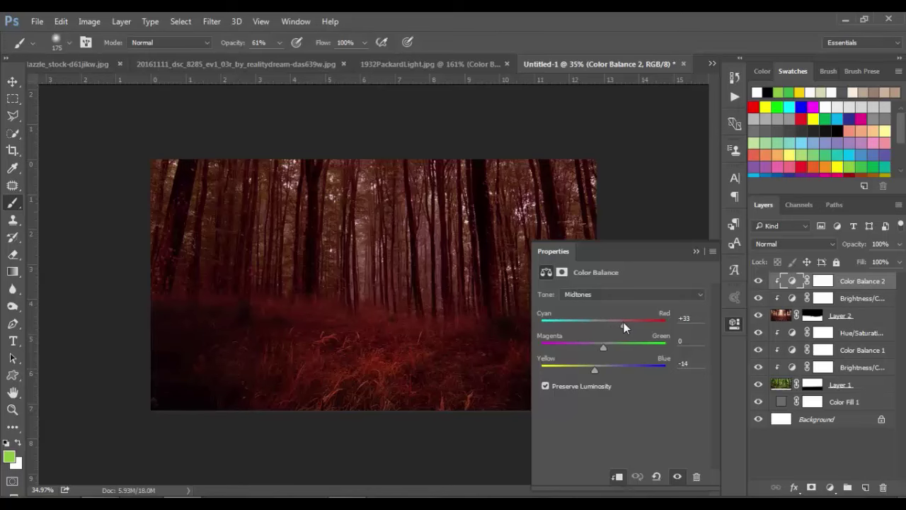
{"action": "left_click", "coordinate": [697, 251]}
Close the forest photo and drag the vintage Packard car into the Untitled-1 composite.
{"action": "key", "text": "v"}
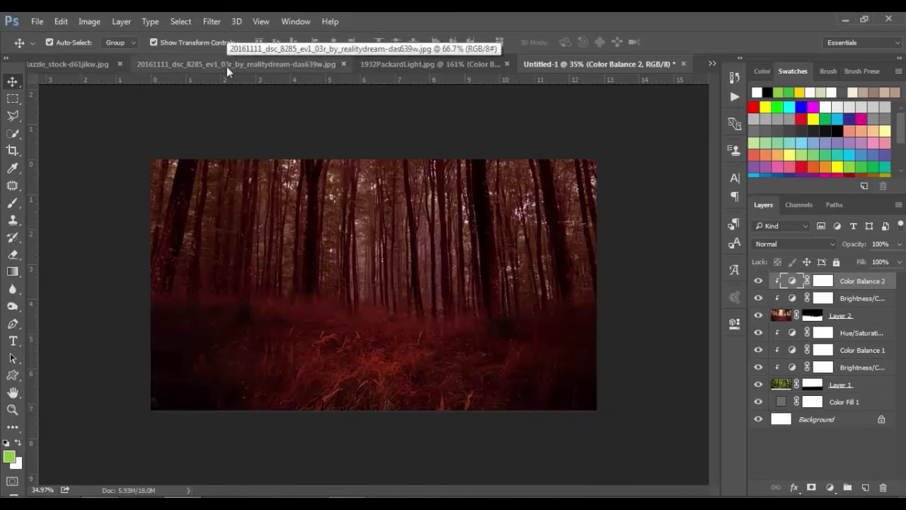
{"action": "left_click", "coordinate": [222, 64]}
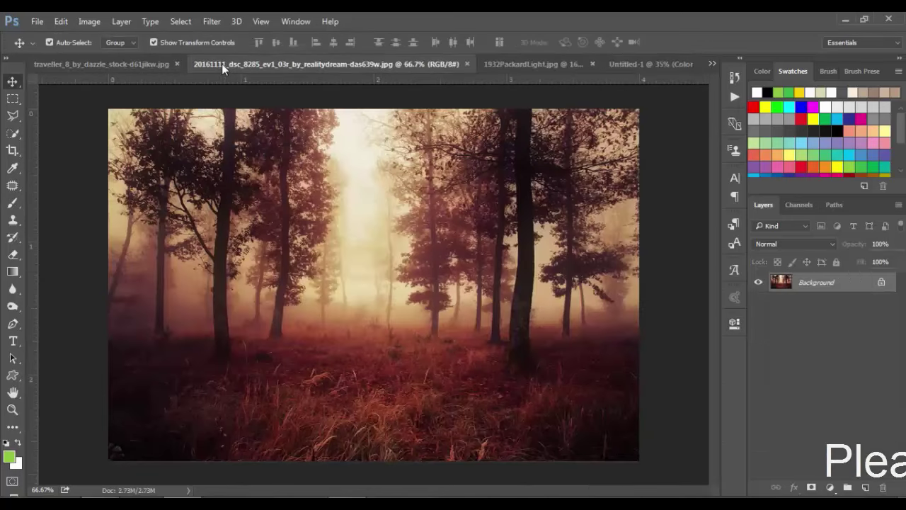
{"action": "left_click", "coordinate": [467, 63]}
{"action": "left_click", "coordinate": [336, 63]}
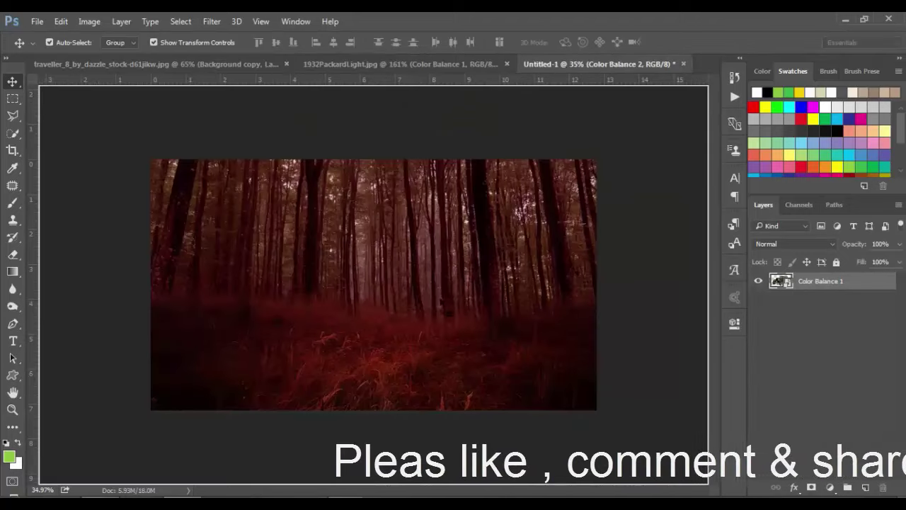
{"action": "left_click_drag", "start_coordinate": [423, 225], "coordinate": [438, 307]}
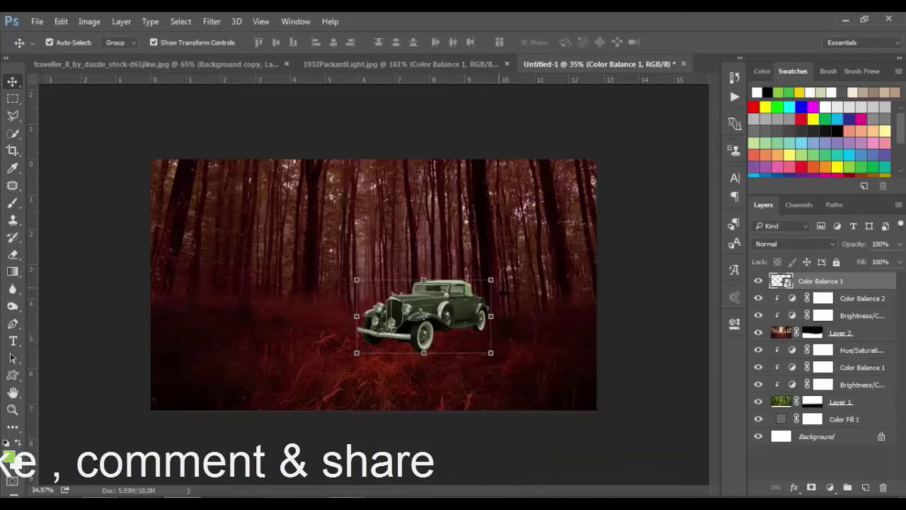
Scale the car to about 91%, flip it horizontally, place it right of centre and tilt it -1.75°.
{"action": "left_click_drag", "start_coordinate": [491, 280], "coordinate": [561, 240]}
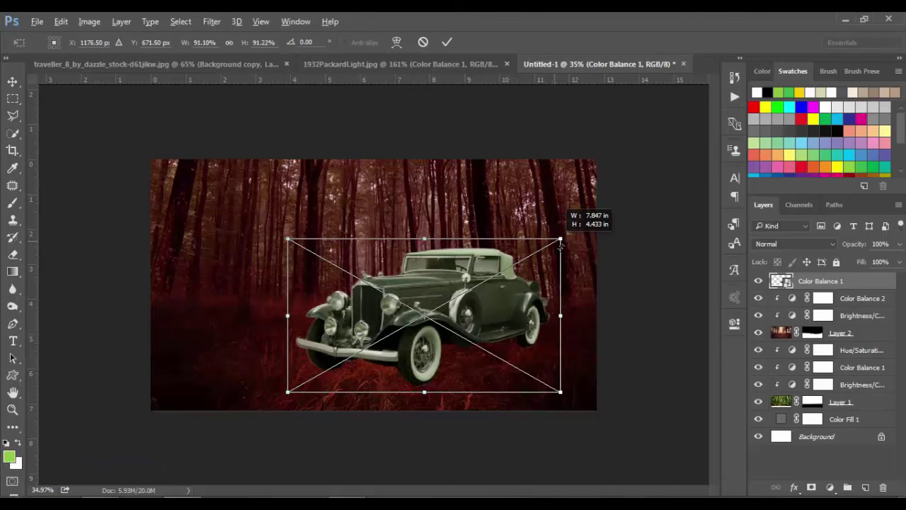
{"action": "left_click_drag", "start_coordinate": [497, 313], "coordinate": [410, 312]}
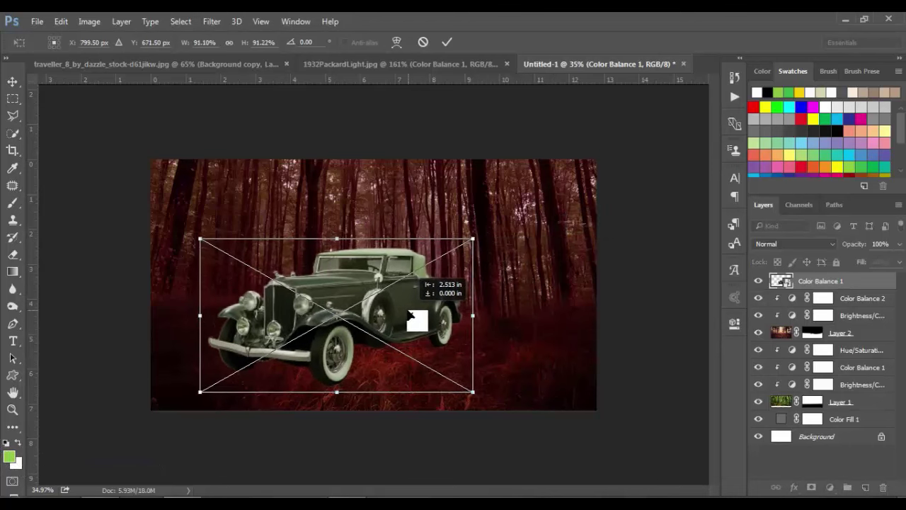
{"action": "right_click", "coordinate": [417, 302]}
{"action": "left_click", "coordinate": [460, 277]}
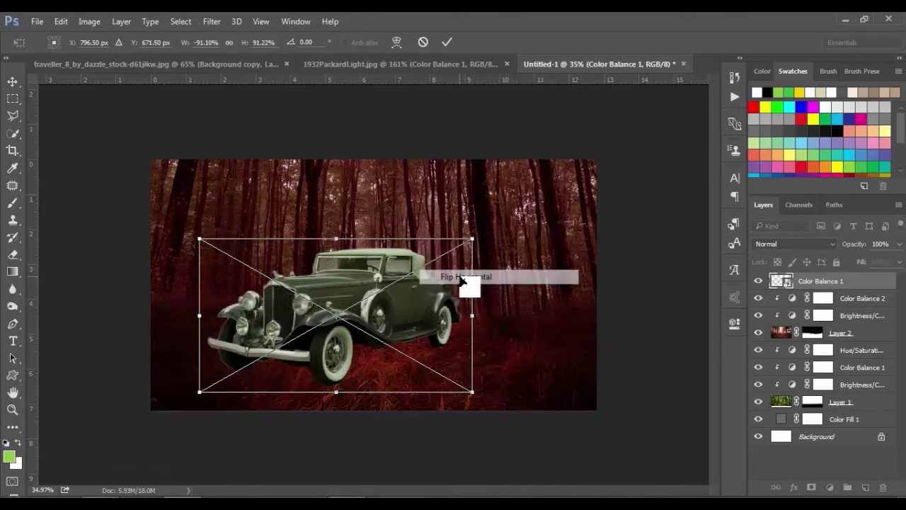
{"action": "left_click_drag", "start_coordinate": [409, 327], "coordinate": [504, 328]}
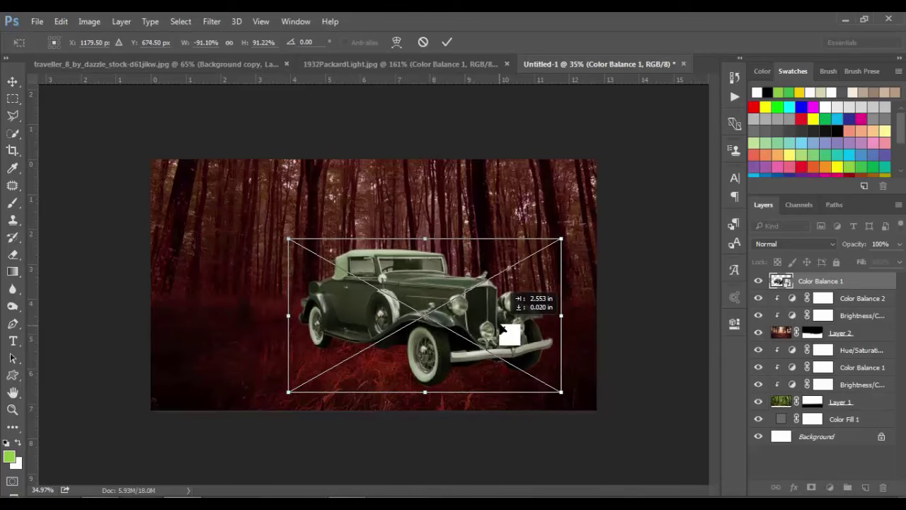
{"action": "left_click_drag", "start_coordinate": [597, 406], "coordinate": [601, 402]}
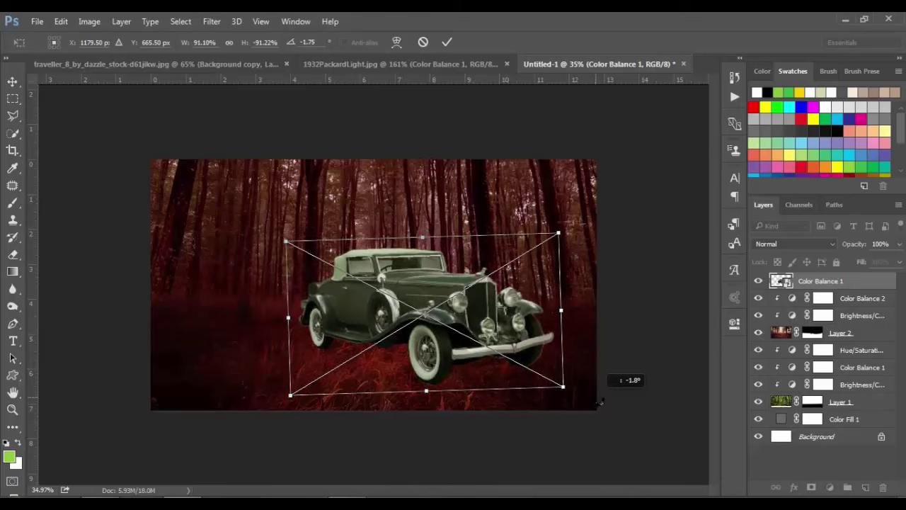
{"action": "left_click", "coordinate": [446, 42]}
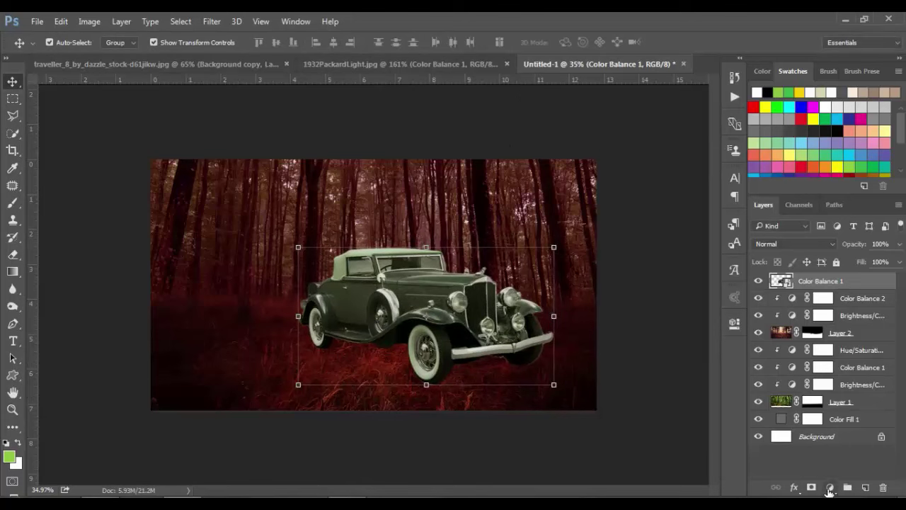
Add a Color Balance clipped to the car, pushing midtones toward red and slightly magenta.
{"action": "left_click", "coordinate": [830, 488]}
{"action": "left_click", "coordinate": [793, 341]}
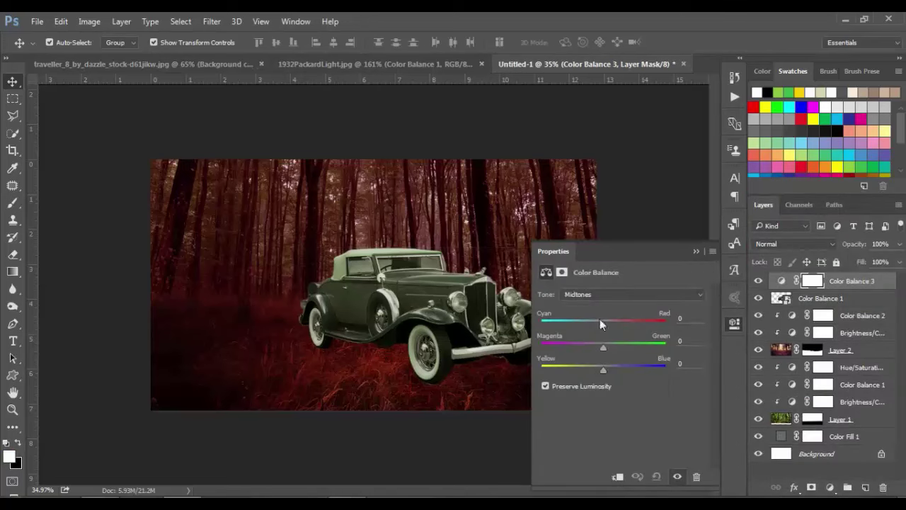
{"action": "left_click_drag", "start_coordinate": [604, 324], "coordinate": [629, 324]}
{"action": "left_click", "coordinate": [620, 476]}
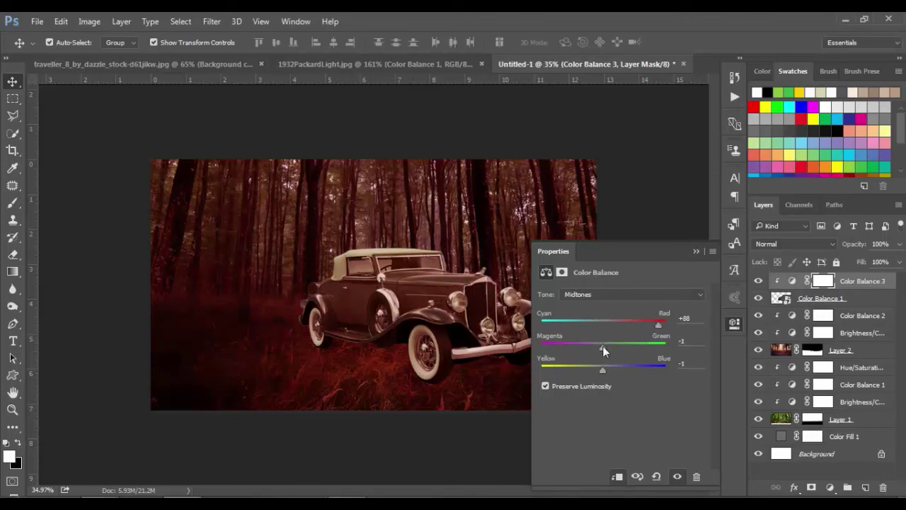
{"action": "mouse_move", "coordinate": [602, 346]}
{"action": "left_mouse_down"}
{"action": "mouse_move", "coordinate": [594, 346]}
{"action": "mouse_move", "coordinate": [613, 346]}
{"action": "mouse_move", "coordinate": [601, 345]}
{"action": "left_mouse_up"}
{"action": "left_click", "coordinate": [696, 252]}
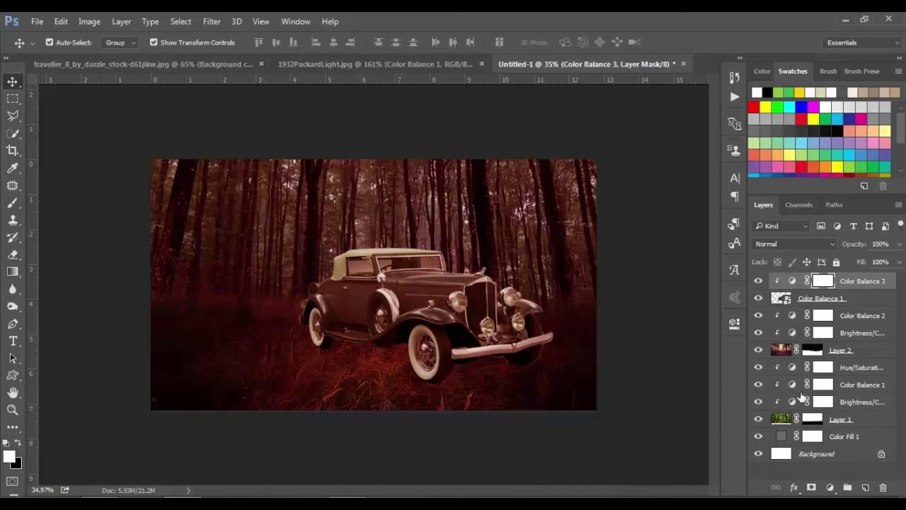
Add a clipped Curves adjustment lowering highlights and shadows to darken the car.
{"action": "left_click", "coordinate": [830, 487]}
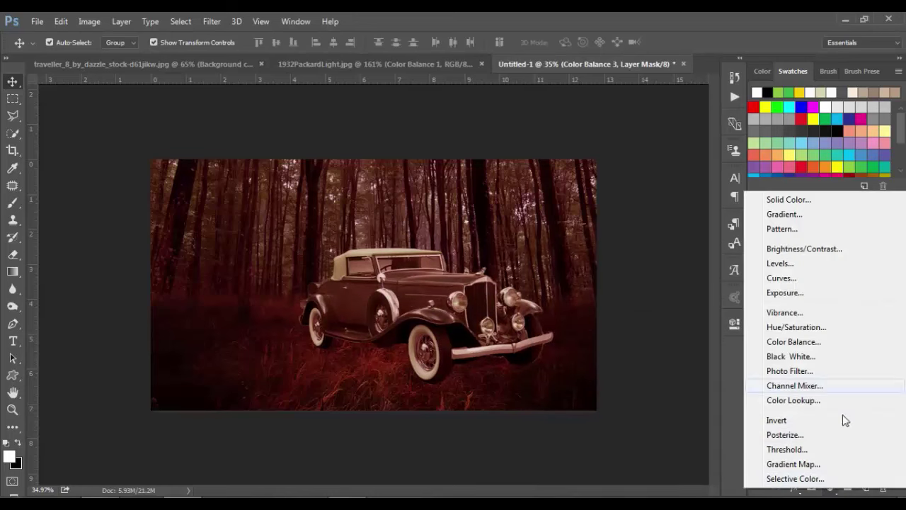
{"action": "left_click", "coordinate": [782, 279]}
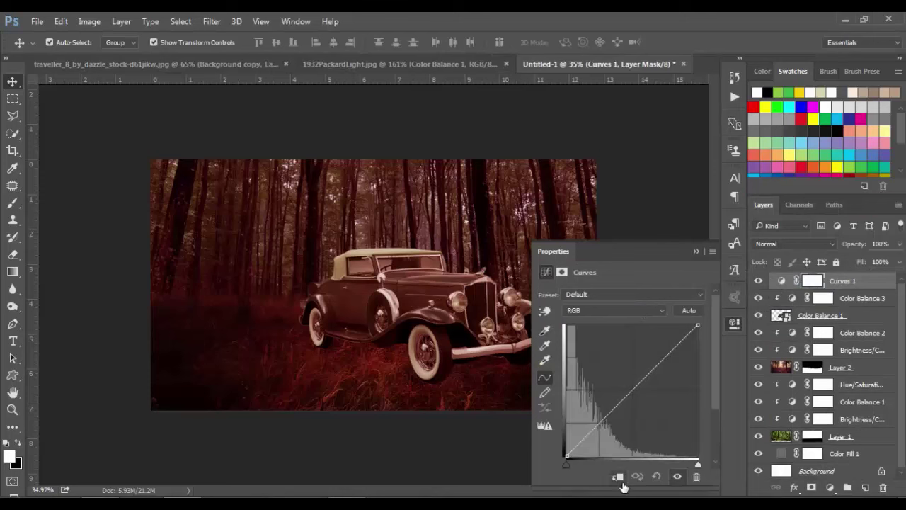
{"action": "left_click_drag", "start_coordinate": [697, 325], "coordinate": [711, 371]}
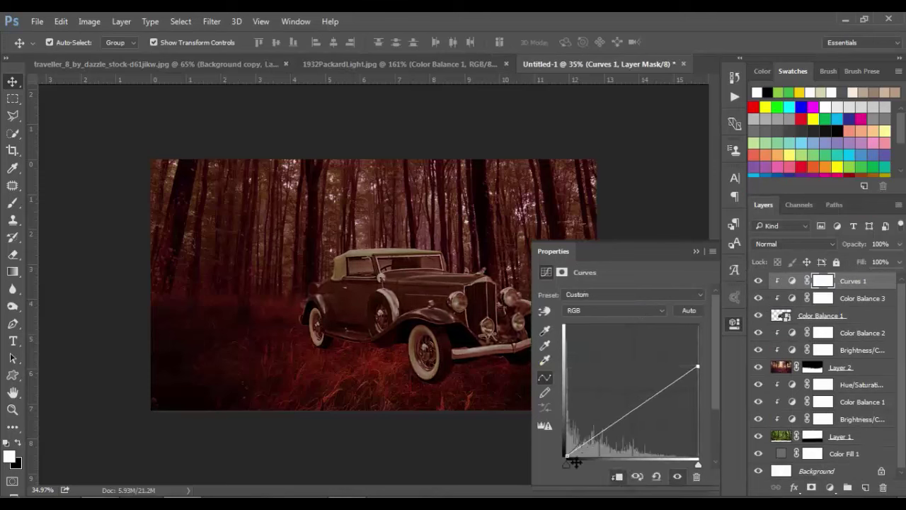
{"action": "left_click_drag", "start_coordinate": [575, 460], "coordinate": [592, 465]}
{"action": "left_click", "coordinate": [697, 251]}
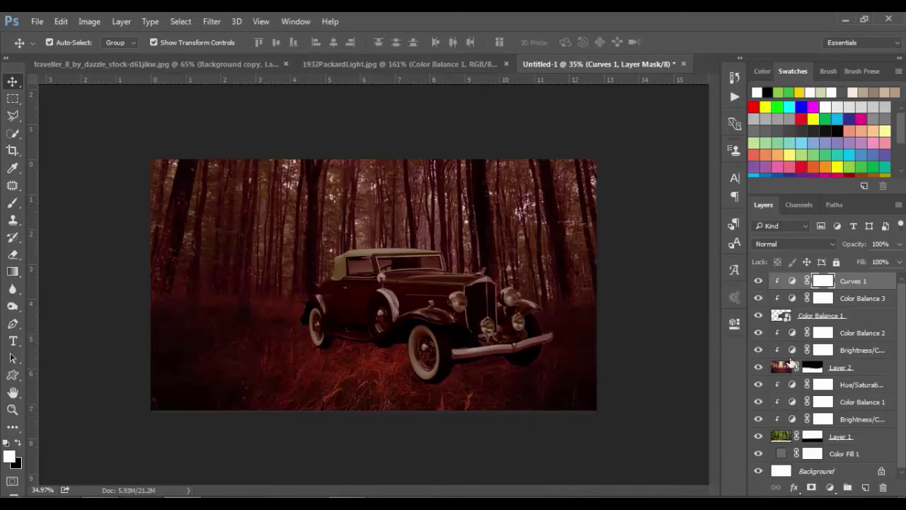
Make Layer 2 visible again and bring up the car layer's context menu.
{"action": "left_click", "coordinate": [759, 368]}
{"action": "left_click", "coordinate": [834, 318]}
{"action": "right_click", "coordinate": [825, 317]}
Rasterize the car layer, add a layer mask and set black as the foreground colour.
{"action": "left_click", "coordinate": [608, 309]}
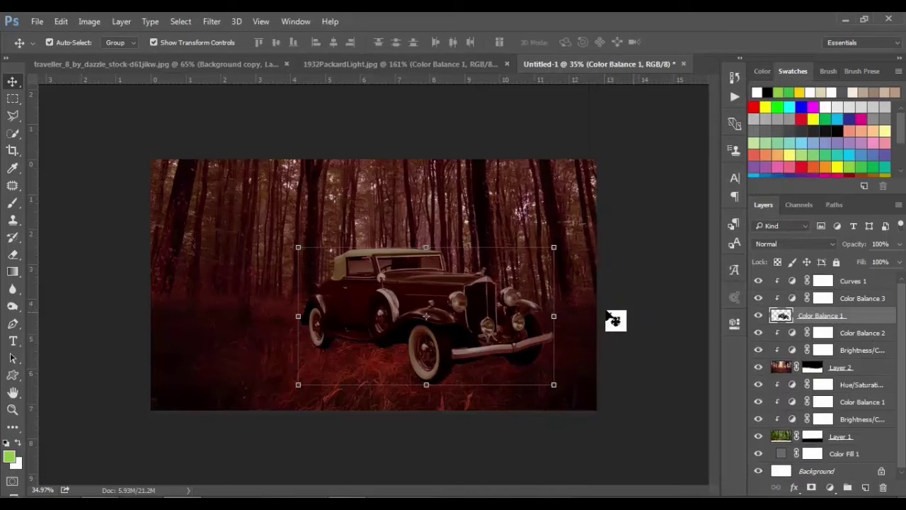
{"action": "left_click", "coordinate": [812, 488]}
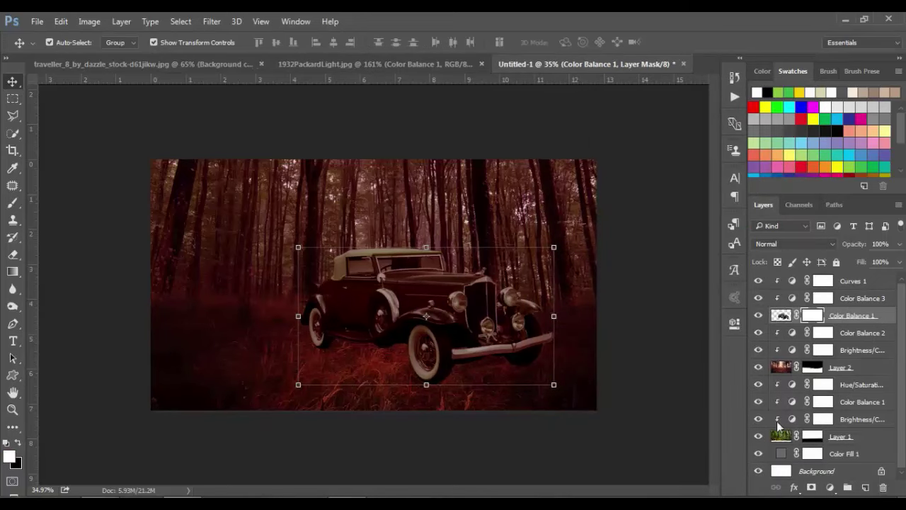
{"action": "left_click", "coordinate": [18, 443]}
Pick the Brush tool with the 112 grass brush tip sized to 51 px.
{"action": "left_click", "coordinate": [13, 203]}
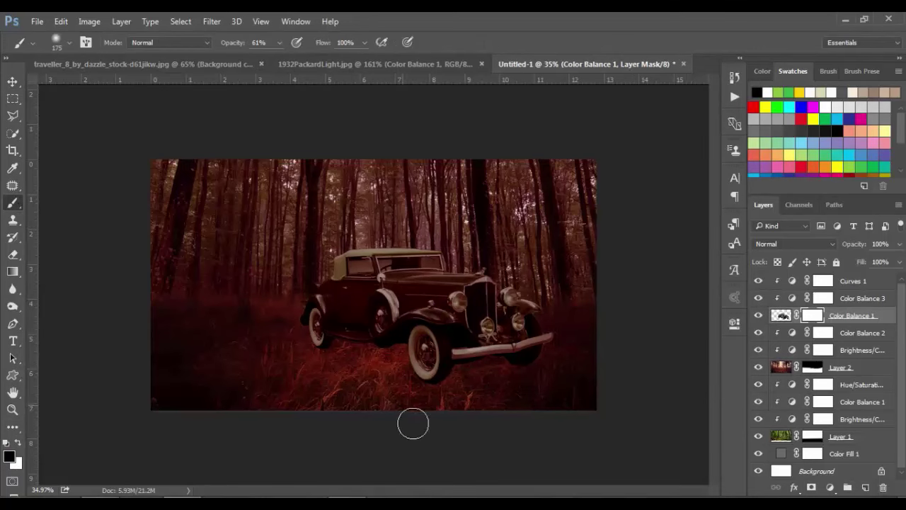
{"action": "key", "text": "bracketleft"}
{"action": "key", "text": "bracketleft"}
{"action": "key", "text": "bracketleft"}
{"action": "key", "text": "bracketleft"}
{"action": "scroll", "coordinate": [407, 398], "scroll_direction": "up", "scroll_amount": 2}
{"action": "scroll", "coordinate": [406, 397], "scroll_direction": "up", "scroll_amount": 2}
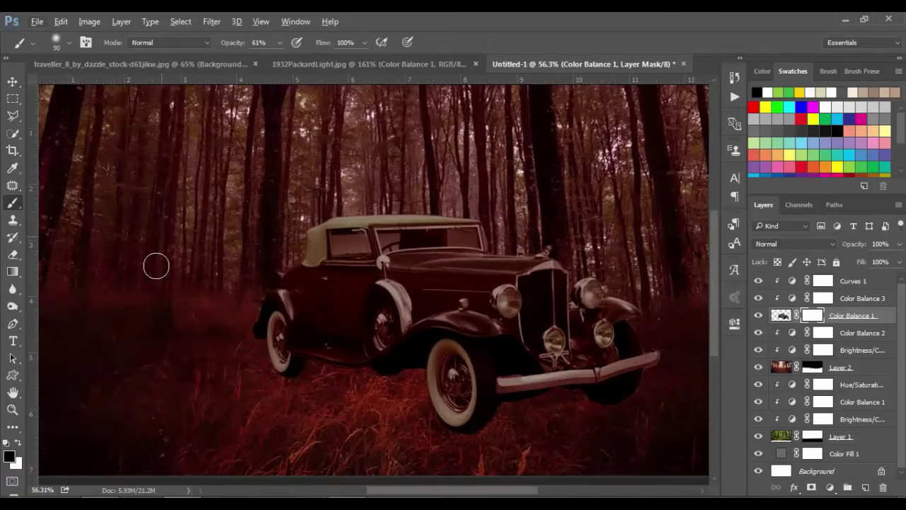
{"action": "right_click", "coordinate": [185, 231]}
{"action": "scroll", "coordinate": [361, 354], "scroll_direction": "down", "scroll_amount": 3}
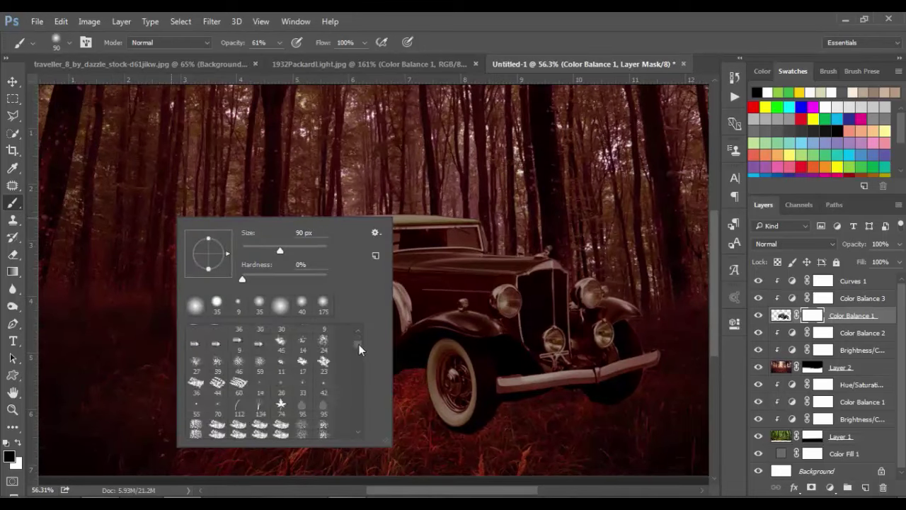
{"action": "scroll", "coordinate": [360, 354], "scroll_direction": "down", "scroll_amount": 2}
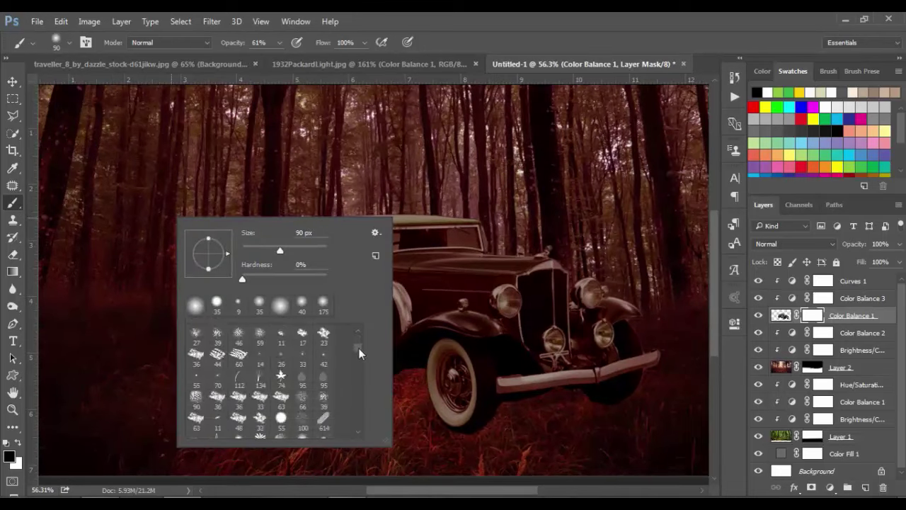
{"action": "left_click", "coordinate": [261, 380]}
{"action": "left_click", "coordinate": [240, 381]}
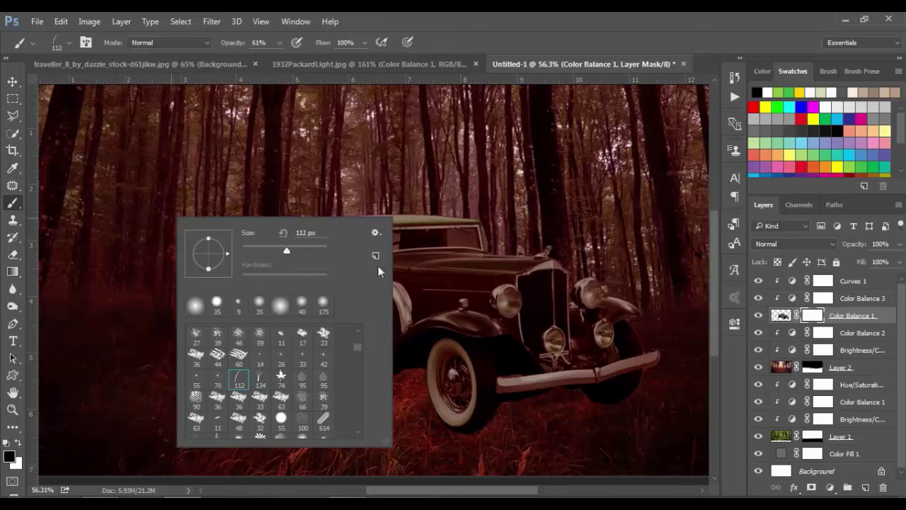
{"action": "left_click", "coordinate": [263, 248]}
{"action": "left_click", "coordinate": [509, 293]}
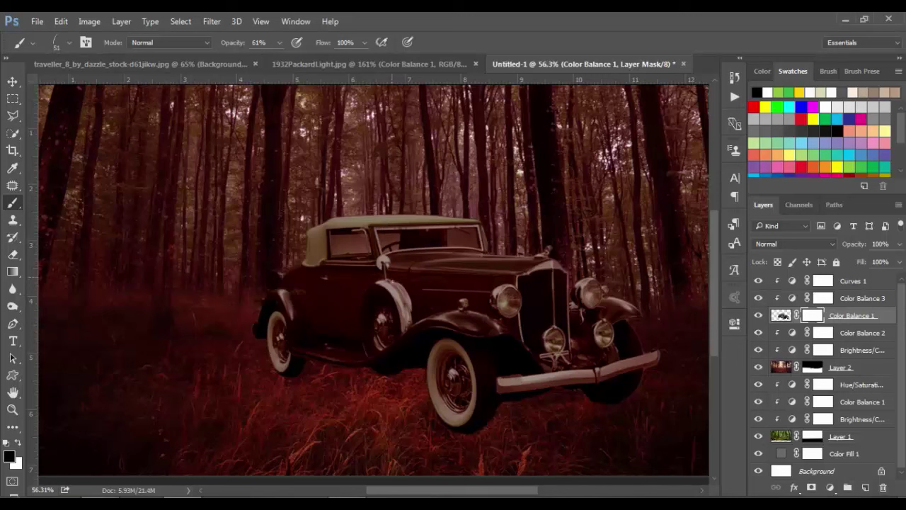
{"action": "key", "text": "bracketright"}
{"action": "key", "text": "bracketright"}
{"action": "key", "text": "bracketright"}
Paint grass over the car's tyre bottoms on the mask, then shrink the brush to 90 px.
{"action": "mouse_move", "coordinate": [511, 440]}
{"action": "left_mouse_down"}
{"action": "mouse_move", "coordinate": [556, 426]}
{"action": "mouse_move", "coordinate": [390, 416]}
{"action": "left_mouse_up"}
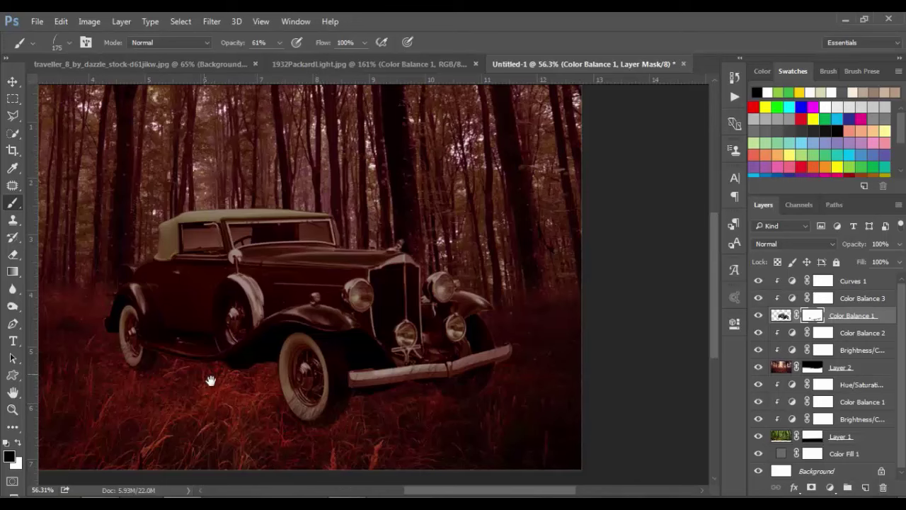
{"action": "left_click_drag", "start_coordinate": [210, 381], "coordinate": [355, 410]}
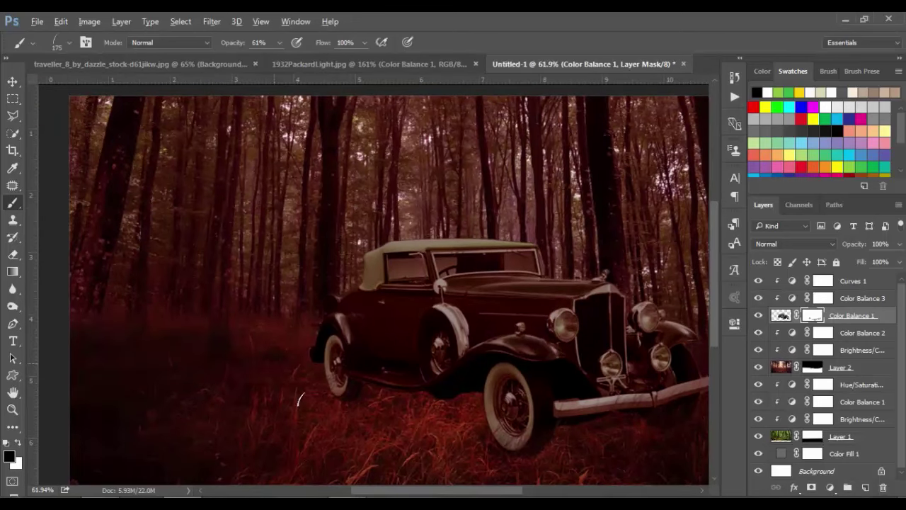
{"action": "left_click_drag", "start_coordinate": [300, 400], "coordinate": [356, 403]}
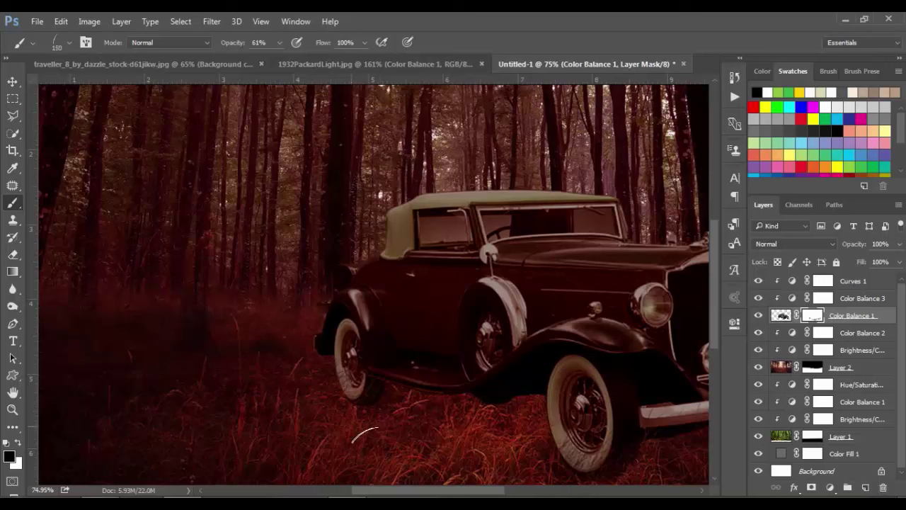
{"action": "key", "text": "bracketleft"}
{"action": "key", "text": "bracketleft"}
{"action": "key", "text": "bracketleft"}
Set the brush to Soft Round at 60 px and 100% opacity.
{"action": "right_click", "coordinate": [163, 200]}
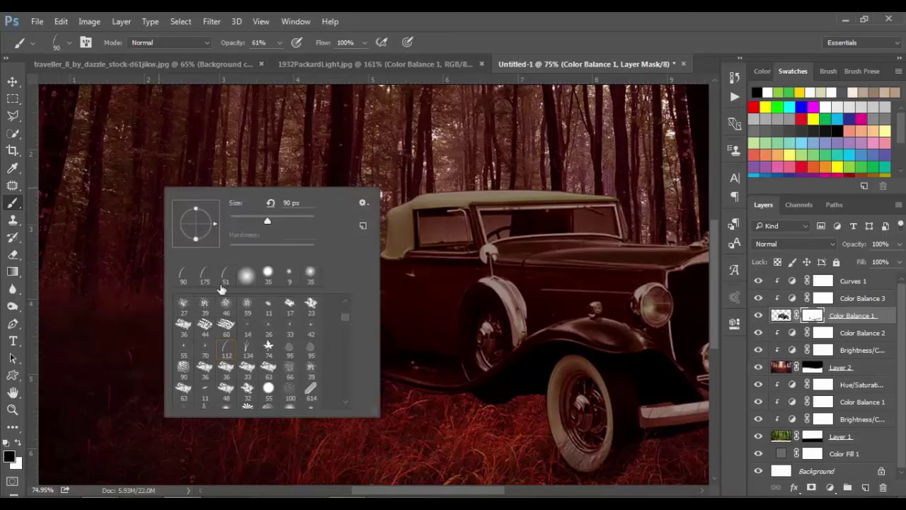
{"action": "left_click", "coordinate": [252, 283]}
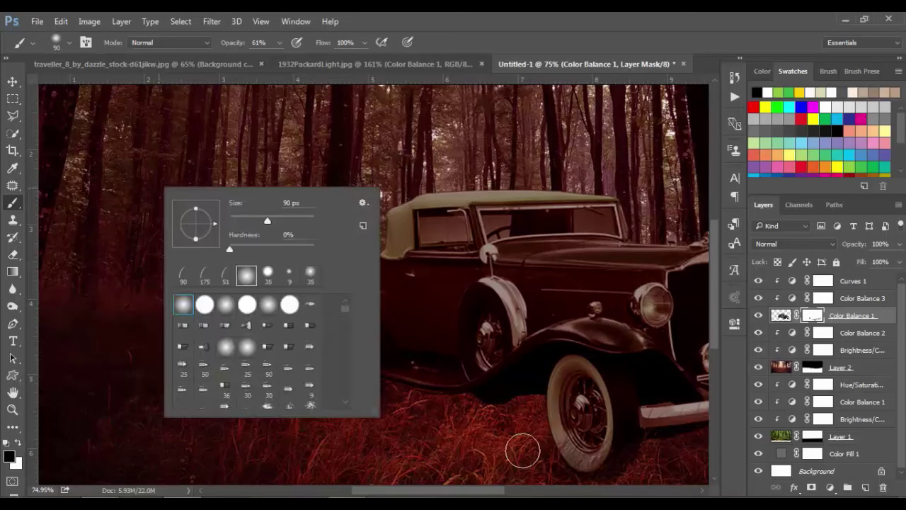
{"action": "key", "text": "Return"}
{"action": "key", "text": "bracketleft"}
{"action": "key", "text": "bracketleft"}
{"action": "key", "text": "bracketleft"}
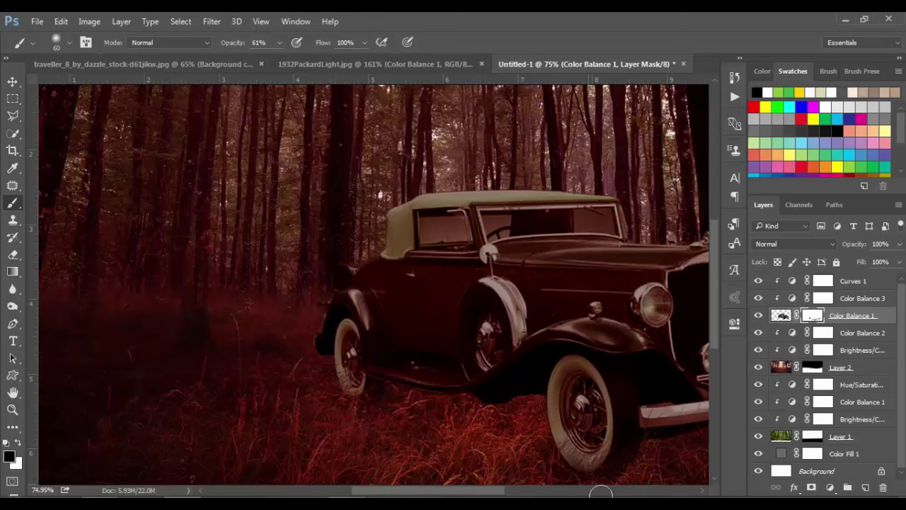
{"action": "left_click_drag", "start_coordinate": [238, 43], "coordinate": [269, 43]}
Work across the grass on both sides of the car's wheels, then zoom out.
{"action": "scroll", "coordinate": [569, 253], "scroll_direction": "down", "scroll_amount": 2}
{"action": "scroll", "coordinate": [602, 354], "scroll_direction": "down", "scroll_amount": 2}
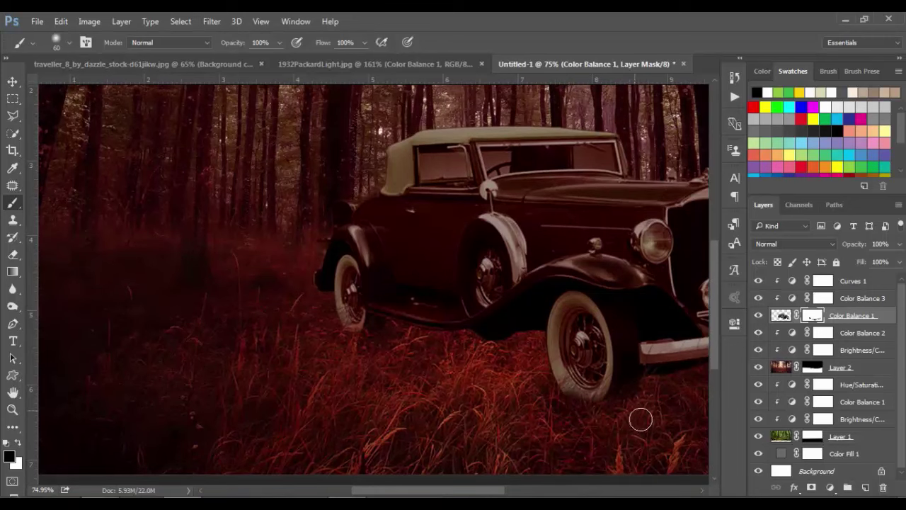
{"action": "left_click_drag", "start_coordinate": [617, 411], "coordinate": [520, 402]}
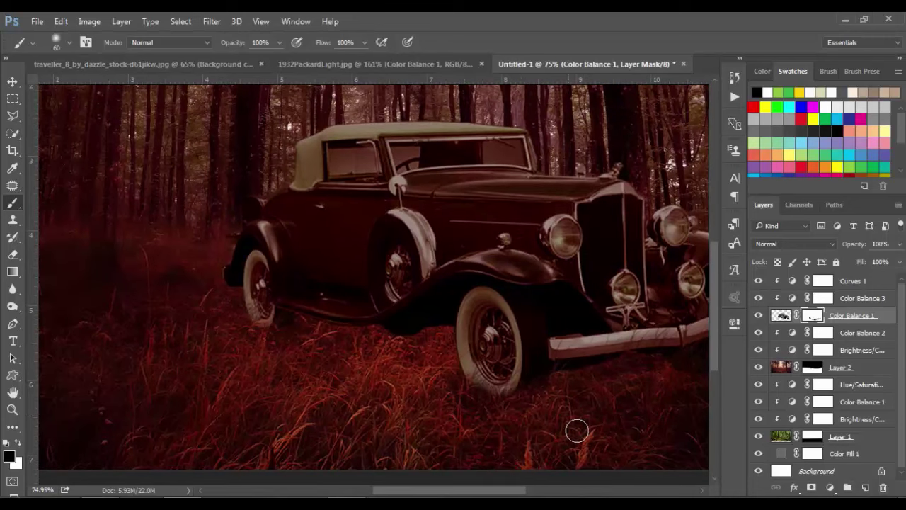
{"action": "scroll", "coordinate": [539, 401], "scroll_direction": "right", "scroll_amount": 3}
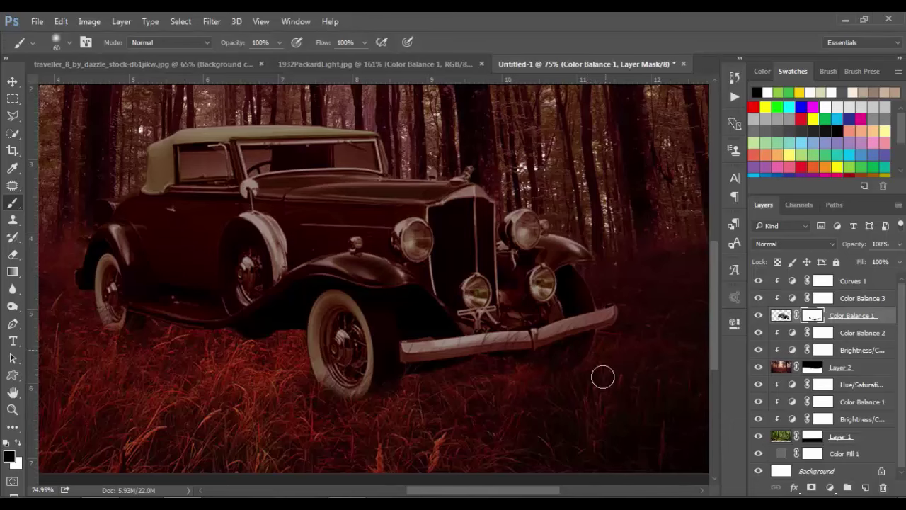
{"action": "left_click_drag", "start_coordinate": [370, 372], "coordinate": [494, 380]}
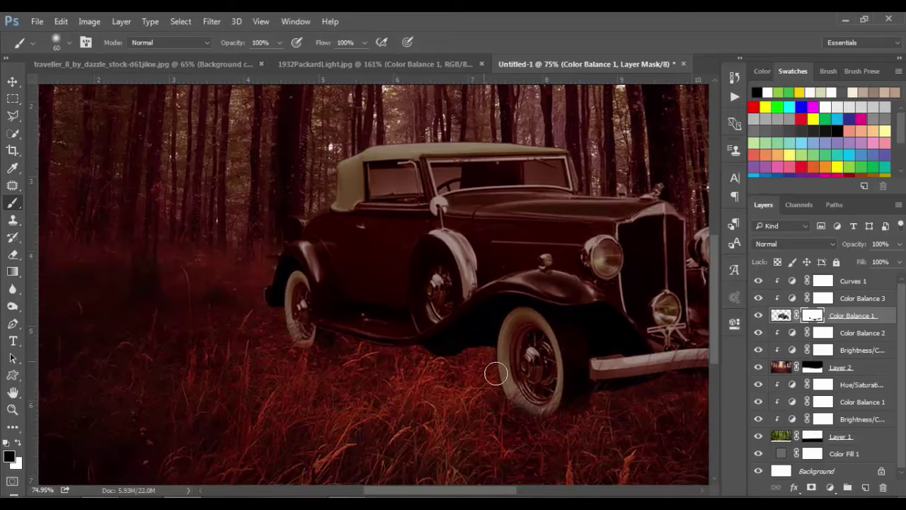
{"action": "scroll", "coordinate": [505, 373], "scroll_direction": "down", "scroll_amount": 3}
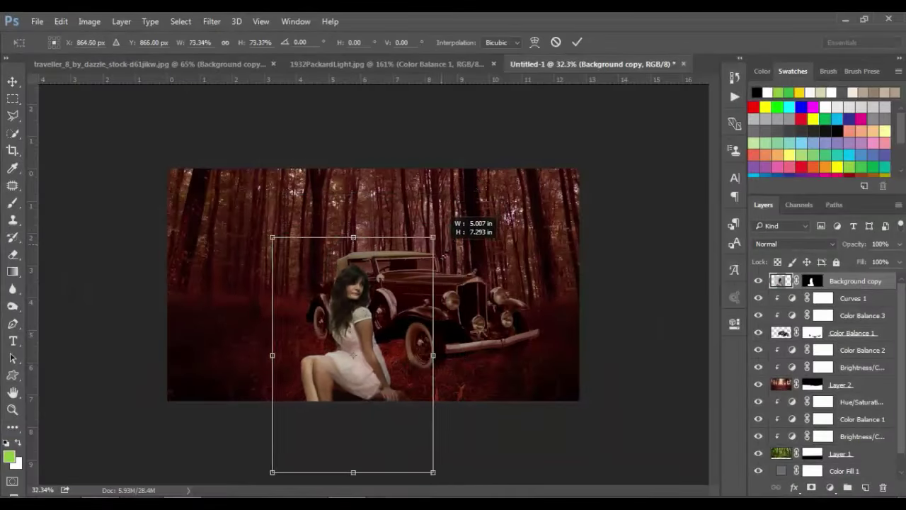
Scale the woman on her suitcase to 39.55% and place her beside the car's left side.
{"action": "left_click_drag", "start_coordinate": [443, 254], "coordinate": [423, 303]}
{"action": "left_click_drag", "start_coordinate": [376, 385], "coordinate": [366, 341]}
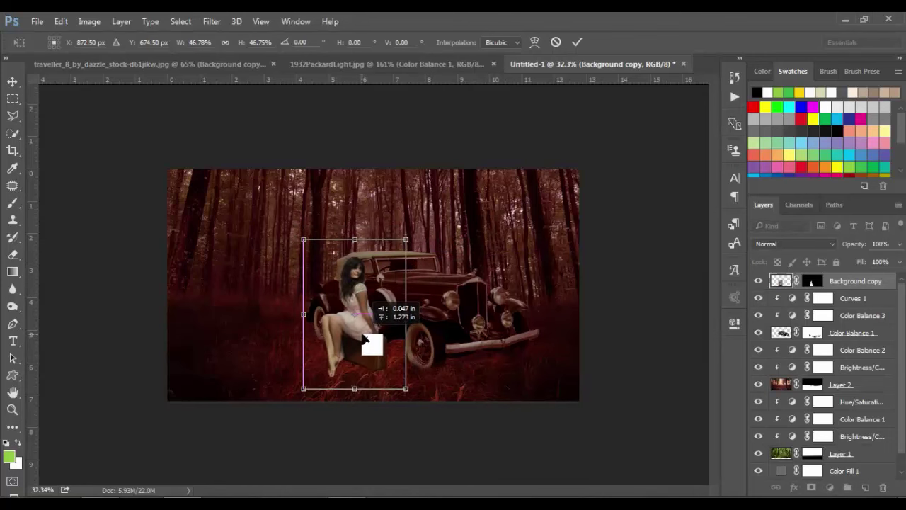
{"action": "scroll", "coordinate": [366, 347], "scroll_direction": "up", "scroll_amount": 2}
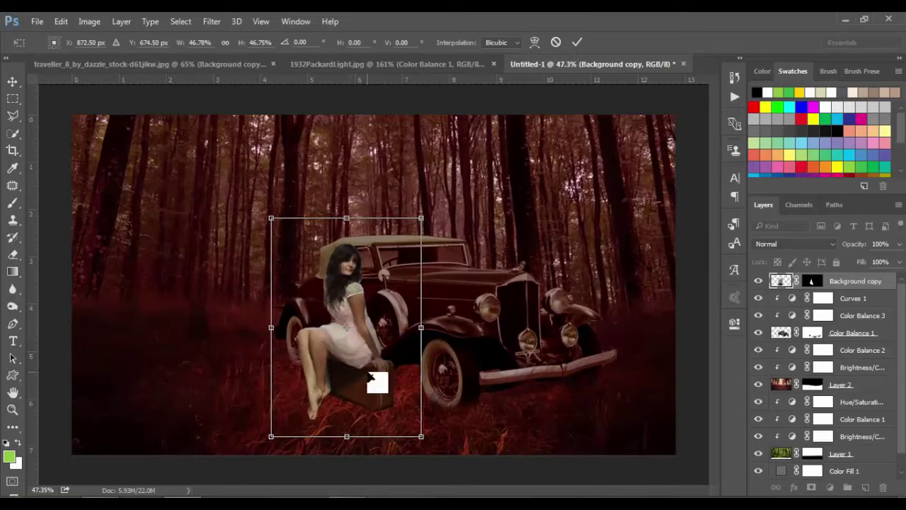
{"action": "mouse_move", "coordinate": [353, 368]}
{"action": "left_mouse_down"}
{"action": "mouse_move", "coordinate": [253, 351]}
{"action": "mouse_move", "coordinate": [310, 345]}
{"action": "left_mouse_up"}
{"action": "mouse_move", "coordinate": [374, 193]}
{"action": "left_mouse_down"}
{"action": "mouse_move", "coordinate": [376, 215]}
{"action": "mouse_move", "coordinate": [363, 210]}
{"action": "left_mouse_up"}
{"action": "mouse_move", "coordinate": [323, 358]}
{"action": "left_mouse_down"}
{"action": "mouse_move", "coordinate": [333, 366]}
{"action": "mouse_move", "coordinate": [289, 360]}
{"action": "mouse_move", "coordinate": [303, 379]}
{"action": "mouse_move", "coordinate": [306, 364]}
{"action": "left_mouse_up"}
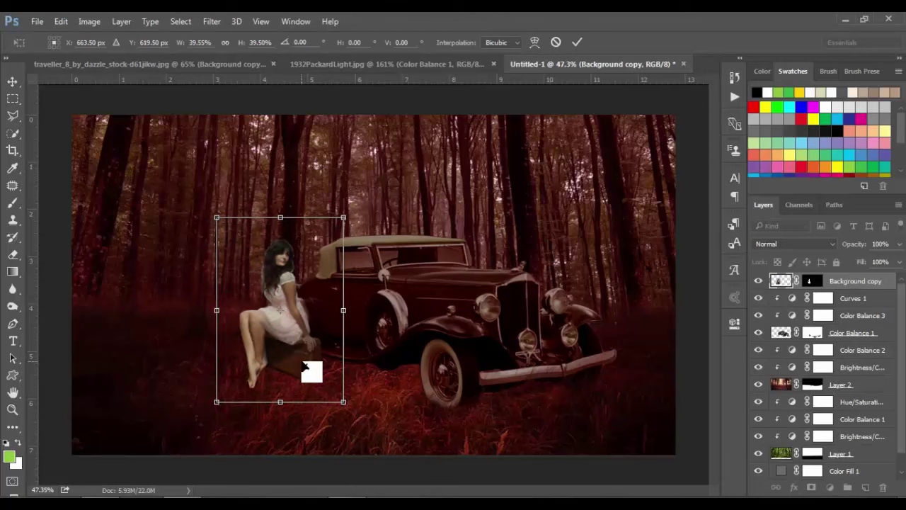
{"action": "left_click", "coordinate": [577, 42]}
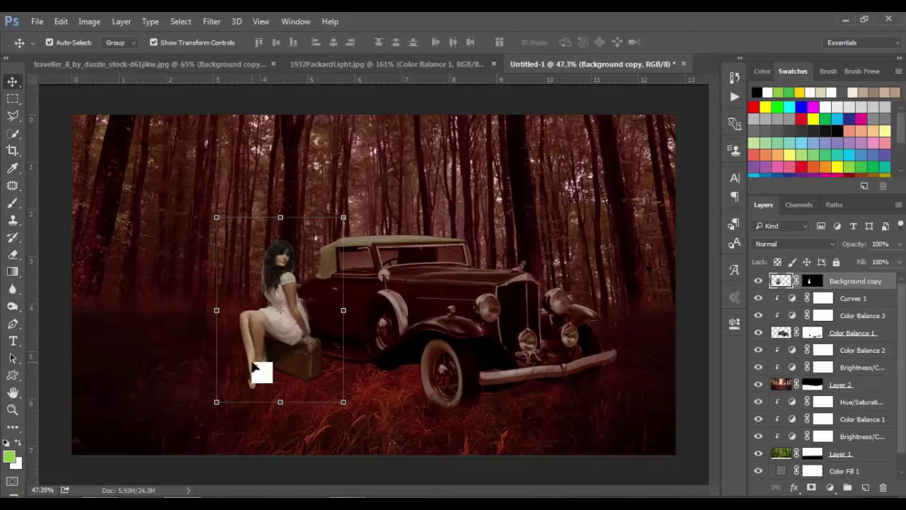
Zoom in on the woman's head and target her Background copy layer mask.
{"action": "scroll", "coordinate": [262, 346], "scroll_direction": "up", "scroll_amount": 3}
{"action": "scroll", "coordinate": [263, 348], "scroll_direction": "up", "scroll_amount": 3}
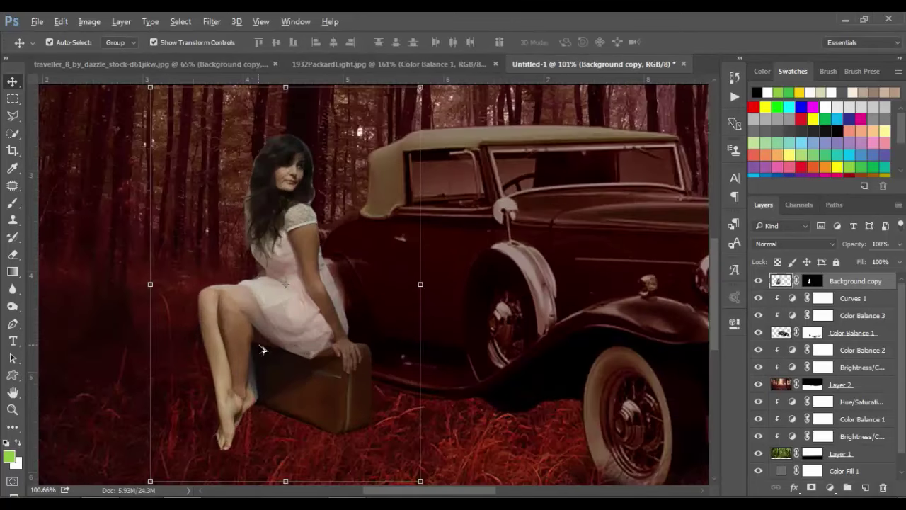
{"action": "scroll", "coordinate": [264, 347], "scroll_direction": "up", "scroll_amount": 1}
{"action": "scroll", "coordinate": [297, 330], "scroll_direction": "up", "scroll_amount": 1}
{"action": "scroll", "coordinate": [301, 311], "scroll_direction": "up", "scroll_amount": 1}
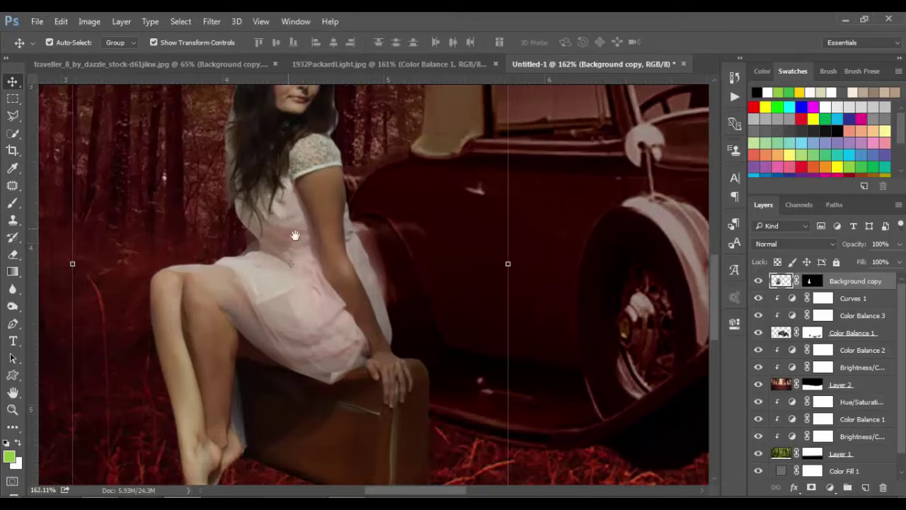
{"action": "left_click_drag", "start_coordinate": [295, 235], "coordinate": [325, 354]}
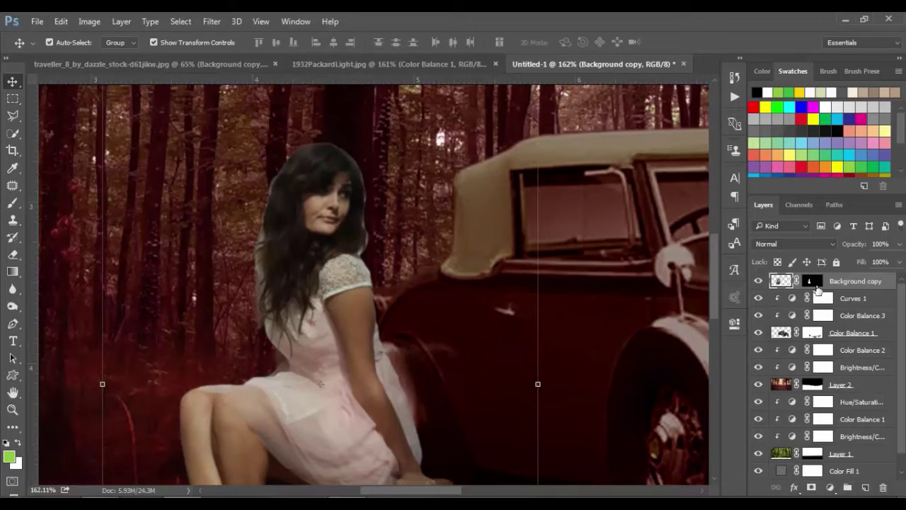
{"action": "left_click", "coordinate": [814, 281]}
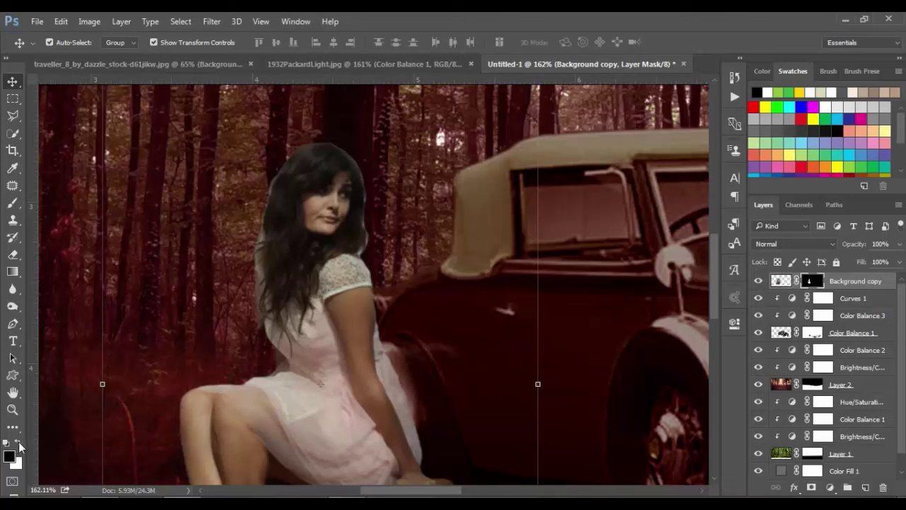
Paint black with a 20 px brush along the woman's hair edge on the mask.
{"action": "left_click", "coordinate": [17, 443]}
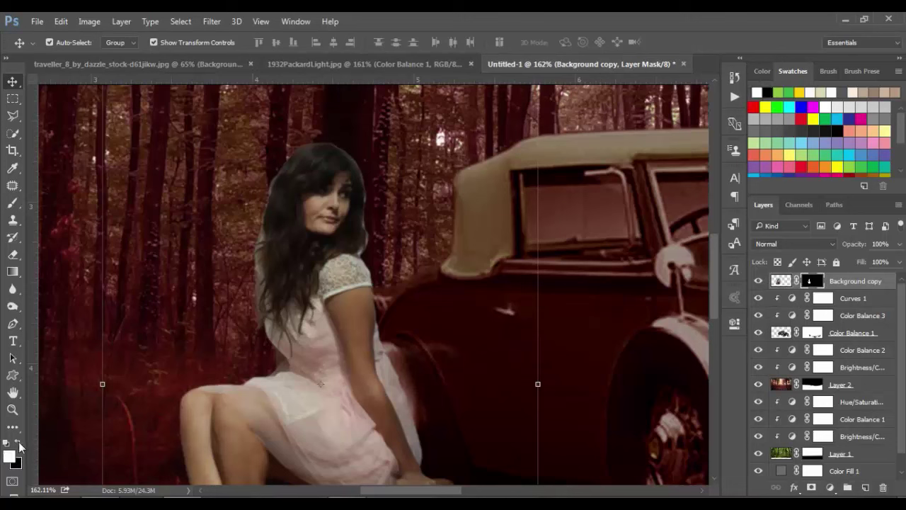
{"action": "left_click", "coordinate": [15, 205]}
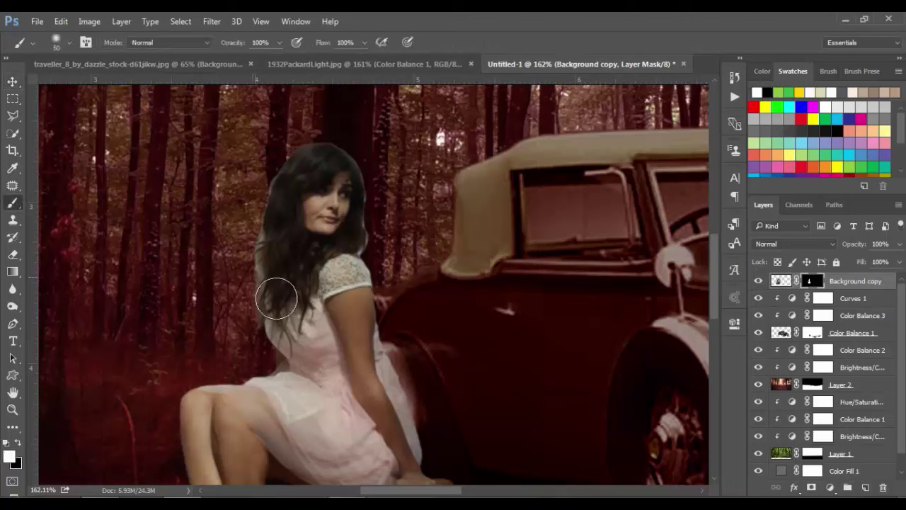
{"action": "key", "text": "bracketleft"}
{"action": "key", "text": "bracketleft"}
{"action": "key", "text": "bracketleft"}
{"action": "key", "text": "x"}
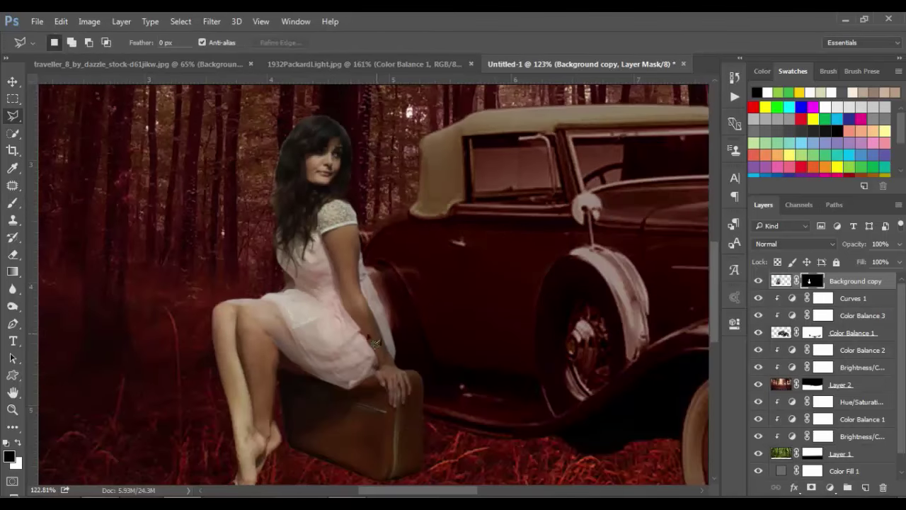
{"action": "mouse_move", "coordinate": [403, 328]}
{"action": "left_mouse_down"}
{"action": "mouse_move", "coordinate": [387, 344]}
{"action": "mouse_move", "coordinate": [433, 304]}
{"action": "left_mouse_up"}
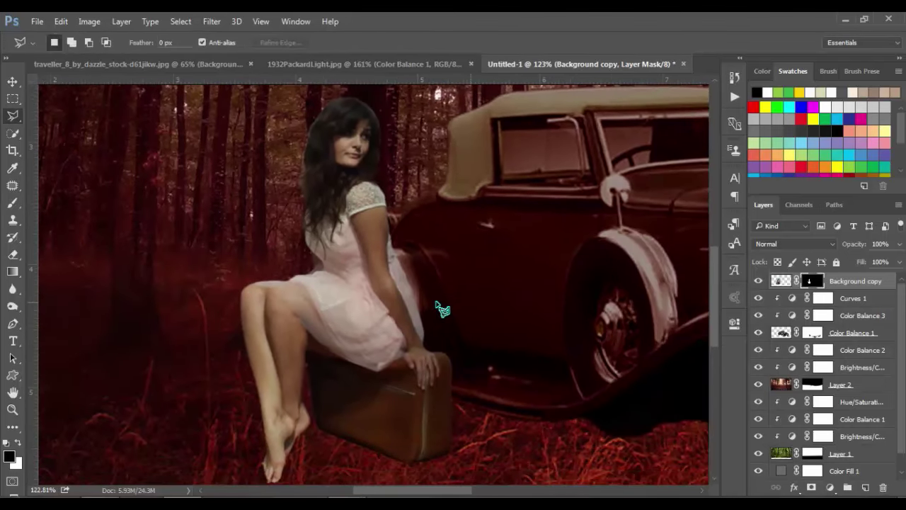
{"action": "key", "text": "ctrl+2"}
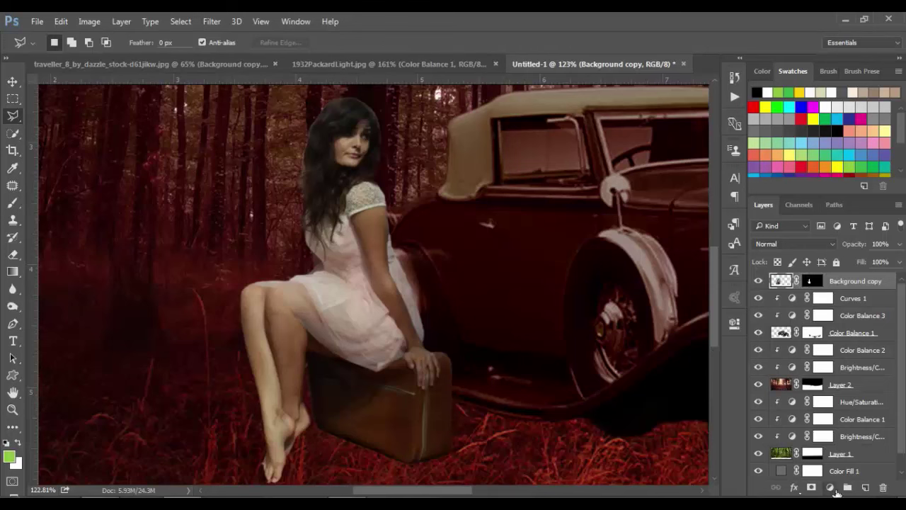
Clip a Hue/Saturation to the woman with Saturation -18, Lightness -23 and a slight hue shift.
{"action": "left_click", "coordinate": [831, 487]}
{"action": "left_click", "coordinate": [798, 330]}
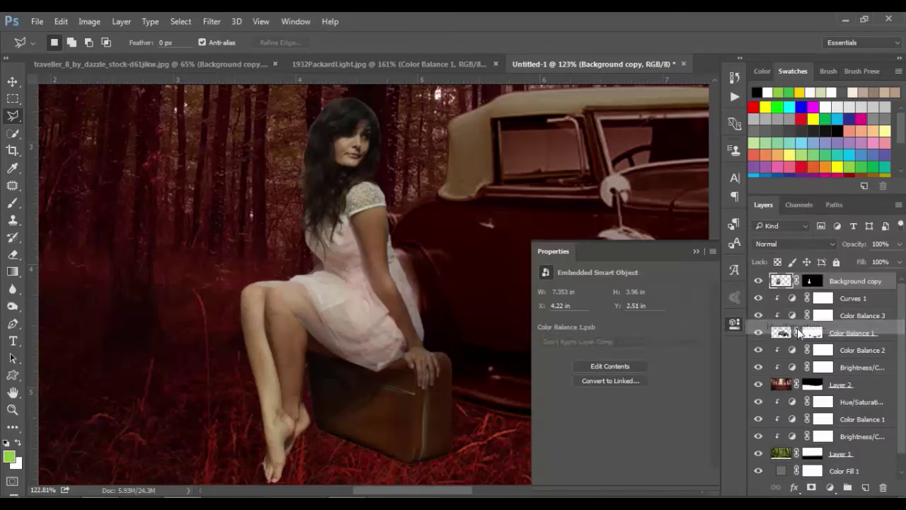
{"action": "left_click", "coordinate": [618, 478]}
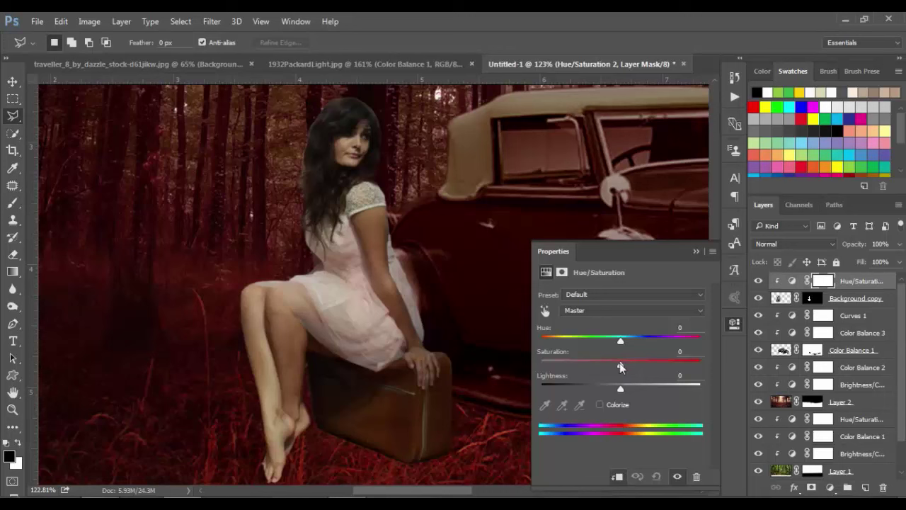
{"action": "left_click_drag", "start_coordinate": [620, 362], "coordinate": [617, 363]}
{"action": "left_click_drag", "start_coordinate": [623, 398], "coordinate": [604, 393]}
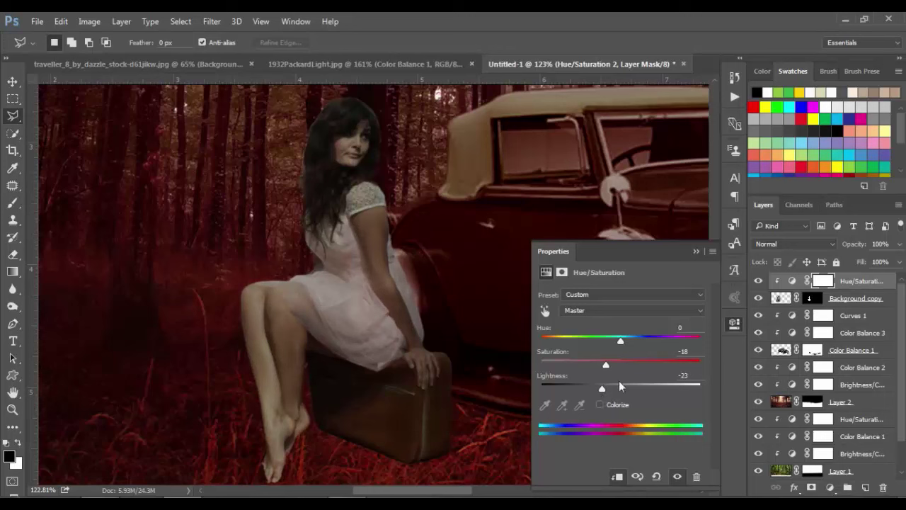
{"action": "mouse_move", "coordinate": [619, 340]}
{"action": "left_mouse_down"}
{"action": "mouse_move", "coordinate": [609, 341]}
{"action": "mouse_move", "coordinate": [646, 341]}
{"action": "mouse_move", "coordinate": [625, 344]}
{"action": "left_mouse_up"}
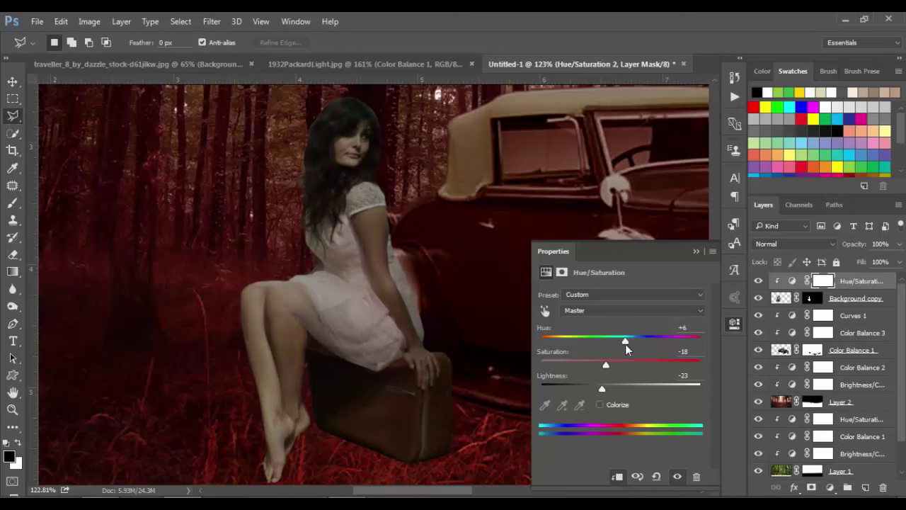
Add a Color Balance clipped to the woman, pushing her midtones toward red with a touch of green.
{"action": "left_click", "coordinate": [696, 251]}
{"action": "left_click", "coordinate": [830, 488]}
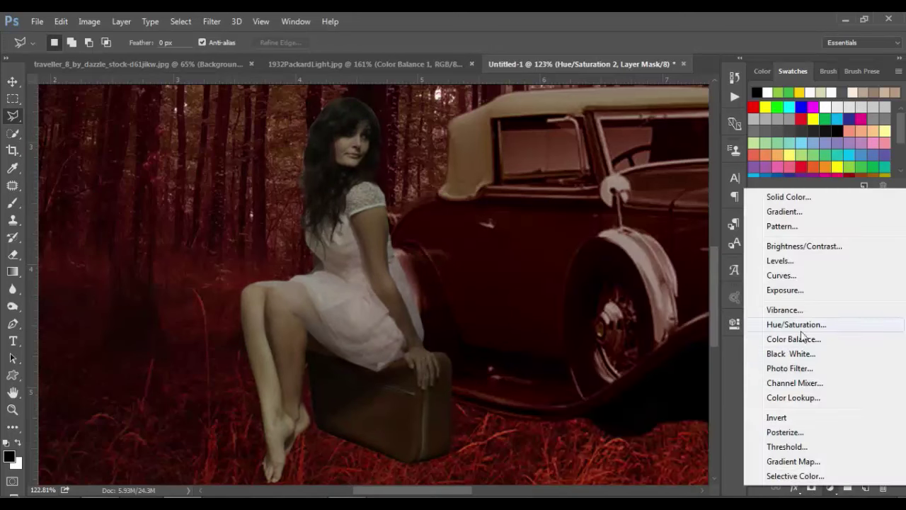
{"action": "left_click", "coordinate": [793, 338]}
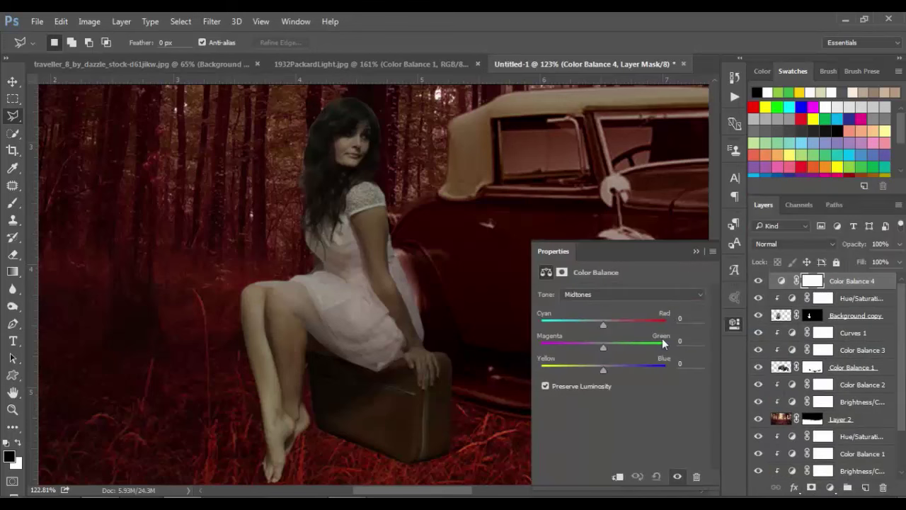
{"action": "left_click", "coordinate": [618, 476]}
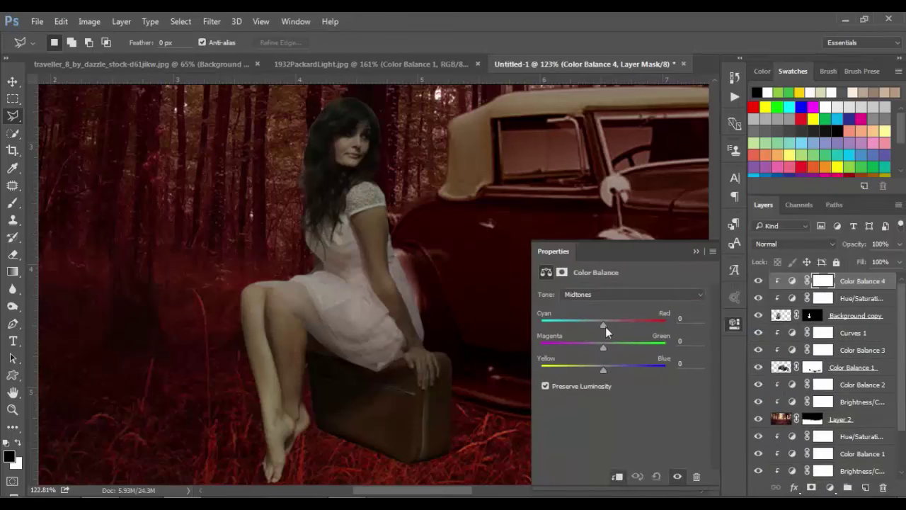
{"action": "left_click_drag", "start_coordinate": [603, 325], "coordinate": [619, 324]}
{"action": "left_click_drag", "start_coordinate": [595, 347], "coordinate": [606, 367]}
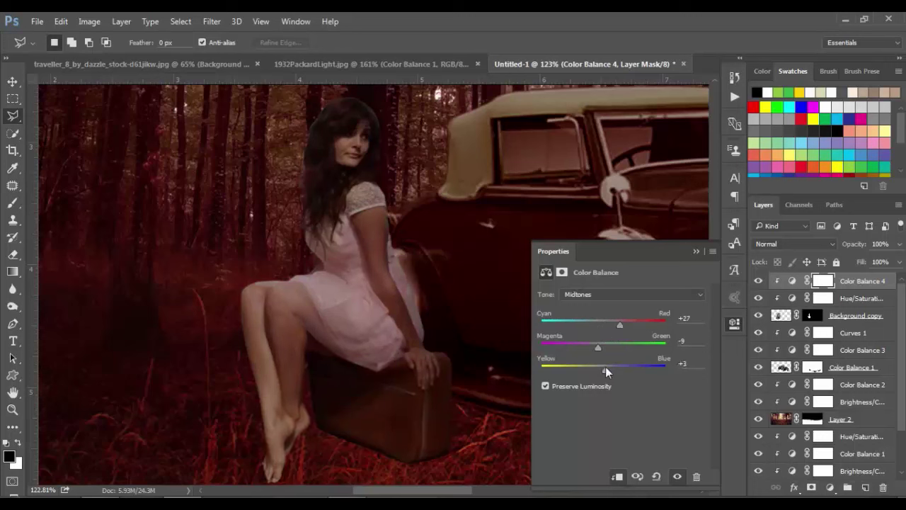
{"action": "left_click_drag", "start_coordinate": [618, 324], "coordinate": [631, 327]}
{"action": "left_click", "coordinate": [697, 251]}
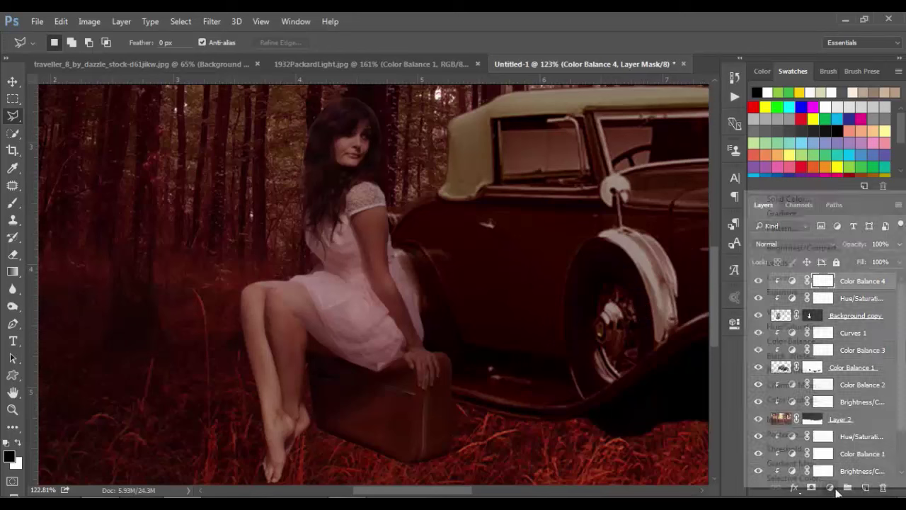
Add a clipped Brightness/Contrast to the woman at brightness -24 and contrast 28.
{"action": "left_click", "coordinate": [830, 488]}
{"action": "left_click", "coordinate": [808, 255]}
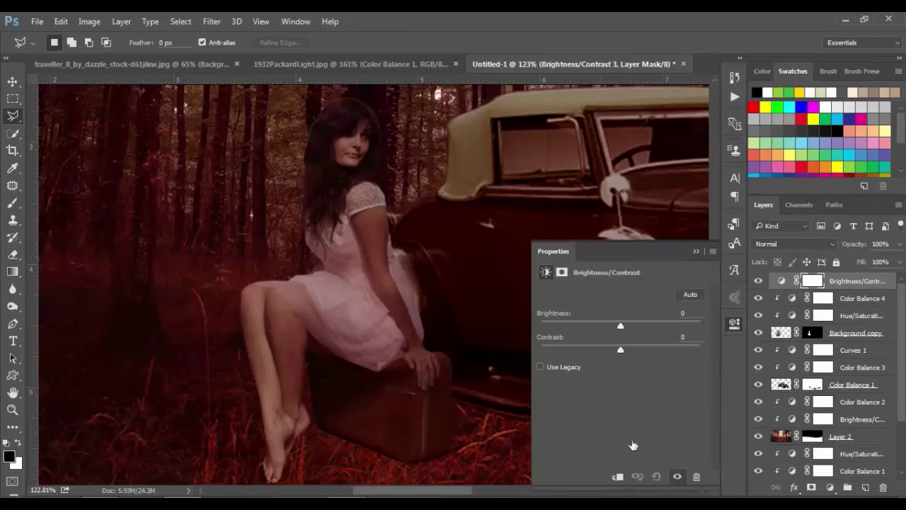
{"action": "left_click", "coordinate": [618, 478]}
{"action": "mouse_move", "coordinate": [618, 323]}
{"action": "left_mouse_down"}
{"action": "mouse_move", "coordinate": [608, 323]}
{"action": "mouse_move", "coordinate": [644, 352]}
{"action": "left_mouse_up"}
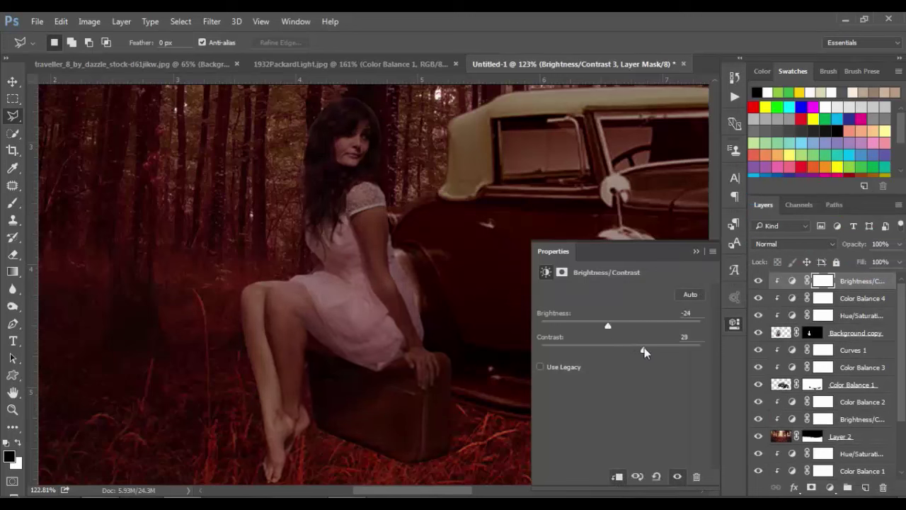
{"action": "left_click", "coordinate": [696, 251]}
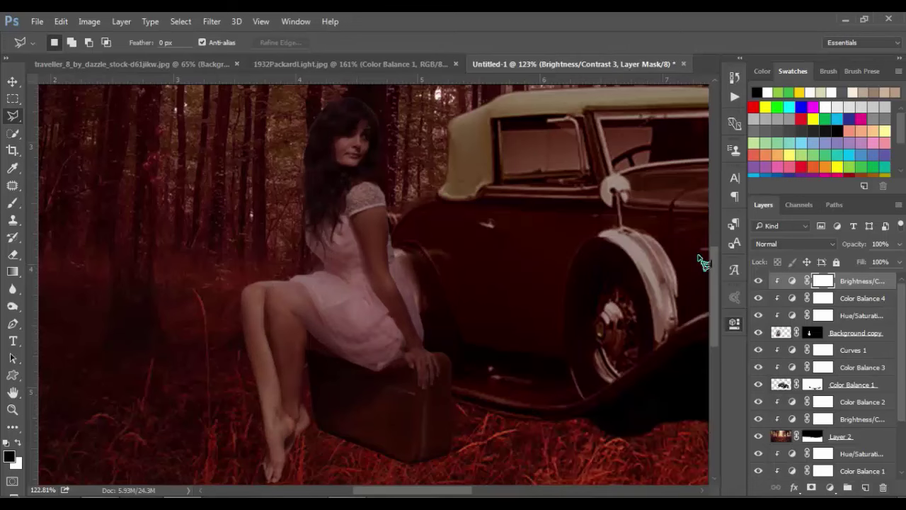
Zoom out to review the whole composite and select Hue/Saturation 1.
{"action": "scroll", "coordinate": [480, 286], "scroll_direction": "down", "scroll_amount": 3}
{"action": "scroll", "coordinate": [480, 286], "scroll_direction": "down", "scroll_amount": 3}
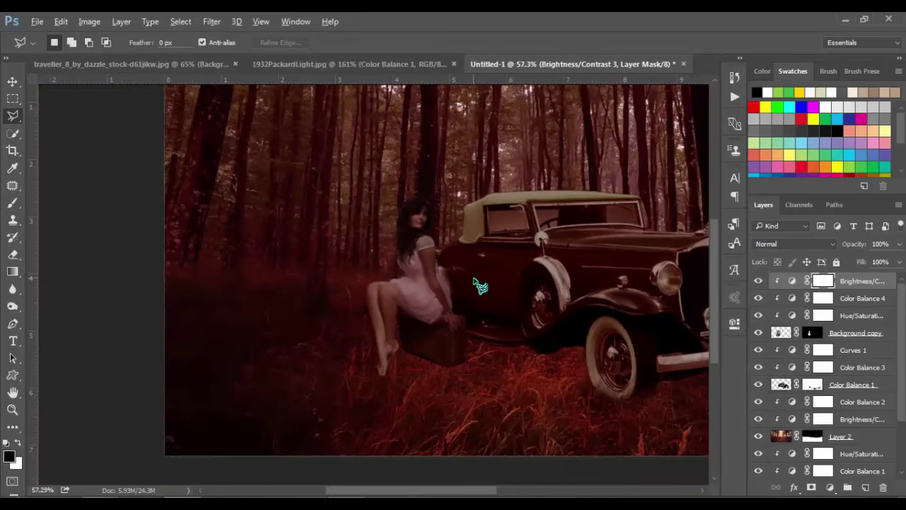
{"action": "scroll", "coordinate": [480, 286], "scroll_direction": "down", "scroll_amount": 1}
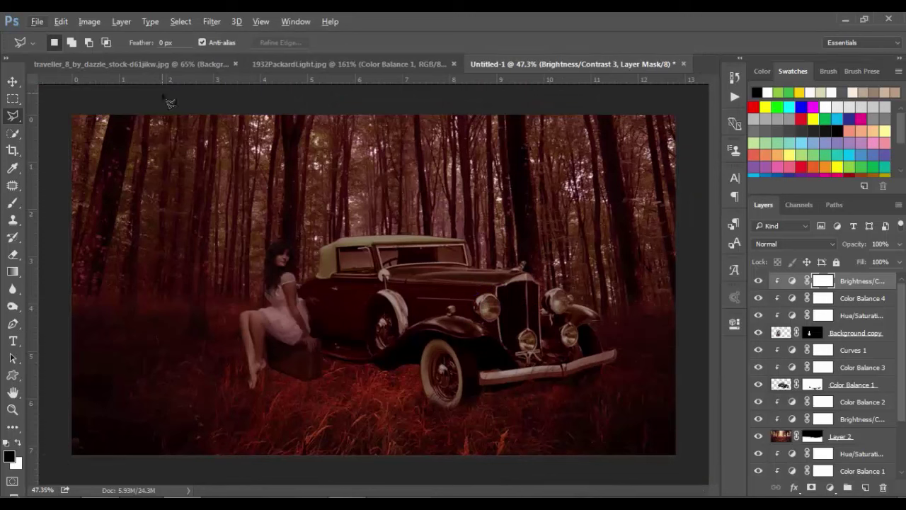
{"action": "left_click", "coordinate": [13, 81]}
{"action": "mouse_move", "coordinate": [507, 197]}
{"action": "left_mouse_down"}
{"action": "mouse_move", "coordinate": [531, 173]}
{"action": "mouse_move", "coordinate": [538, 178]}
{"action": "left_mouse_up"}
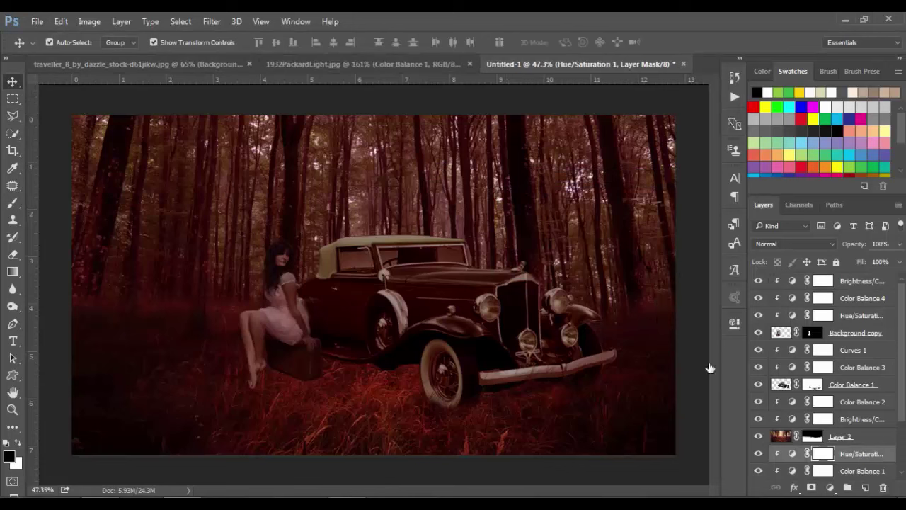
Set Brightness/Contrast 2 on the forest to brightness -120 and contrast -7.
{"action": "scroll", "coordinate": [869, 457], "scroll_direction": "down", "scroll_amount": 3}
{"action": "scroll", "coordinate": [865, 454], "scroll_direction": "down", "scroll_amount": 1}
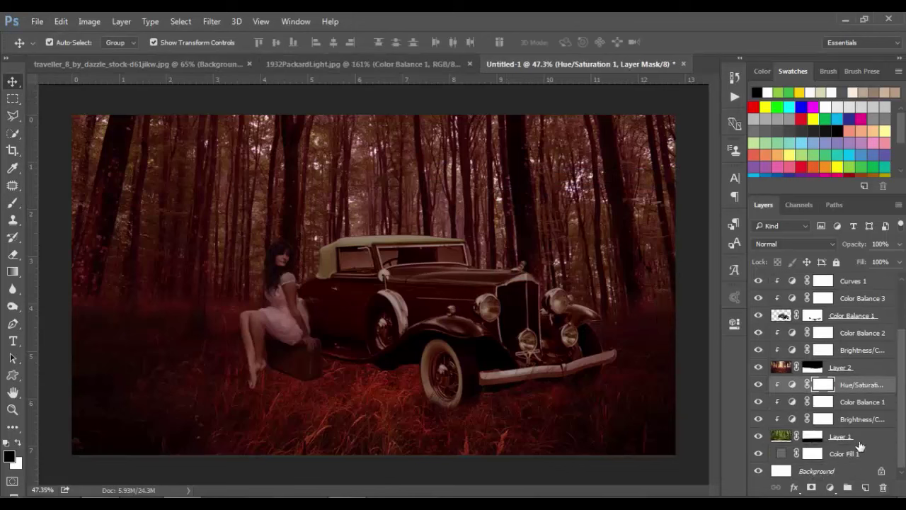
{"action": "double_click", "coordinate": [797, 420]}
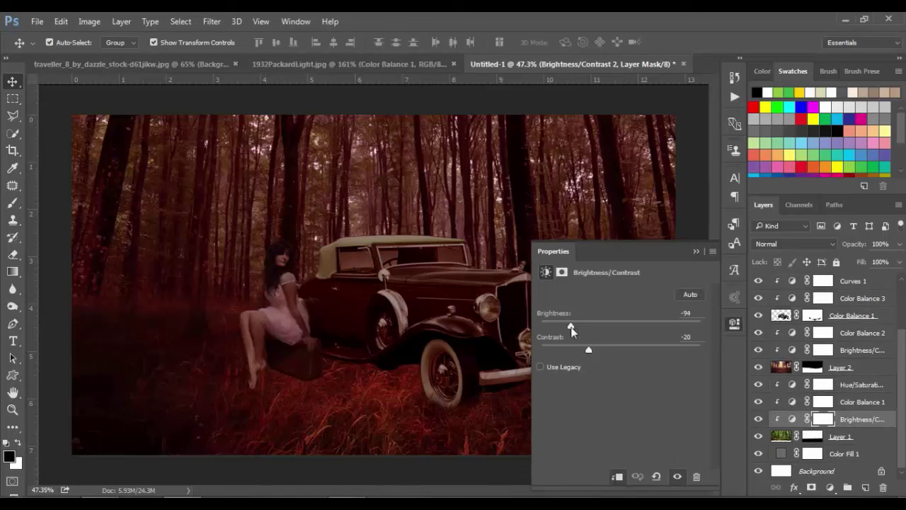
{"action": "left_click_drag", "start_coordinate": [570, 329], "coordinate": [557, 328]}
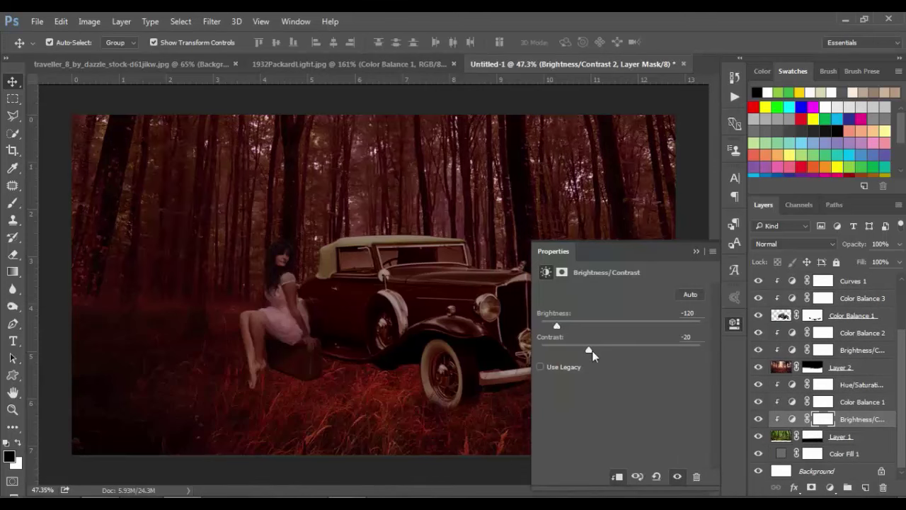
{"action": "mouse_move", "coordinate": [605, 348]}
{"action": "left_mouse_down"}
{"action": "mouse_move", "coordinate": [623, 352]}
{"action": "mouse_move", "coordinate": [612, 353]}
{"action": "left_mouse_up"}
{"action": "left_click", "coordinate": [696, 250]}
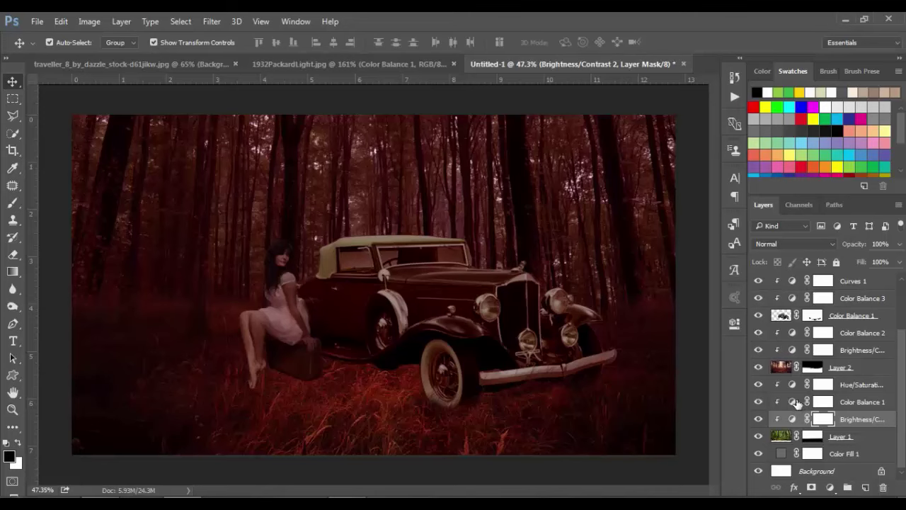
{"action": "left_click_drag", "start_coordinate": [797, 403], "coordinate": [525, 403]}
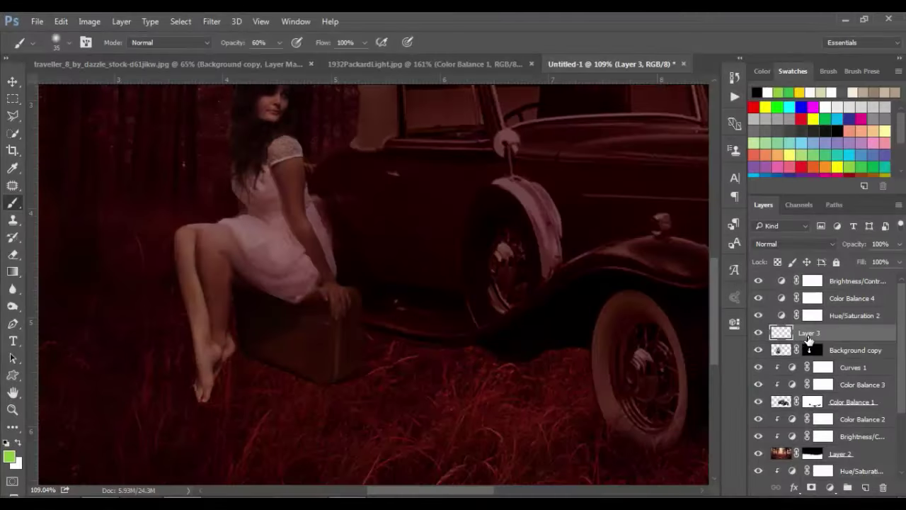
Move Layer 3 below Background copy and paint a soft black shadow along the suitcase's base.
{"action": "left_click_drag", "start_coordinate": [809, 339], "coordinate": [816, 359]}
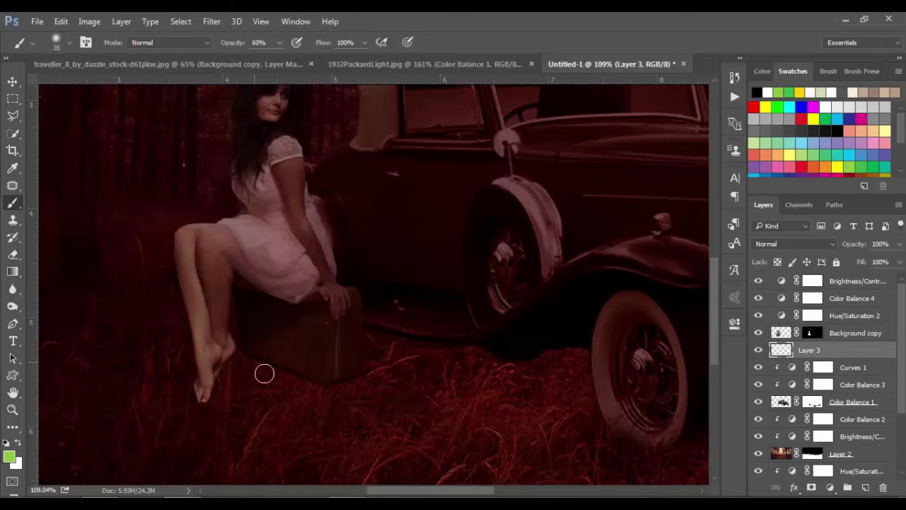
{"action": "left_click_drag", "start_coordinate": [257, 366], "coordinate": [267, 370]}
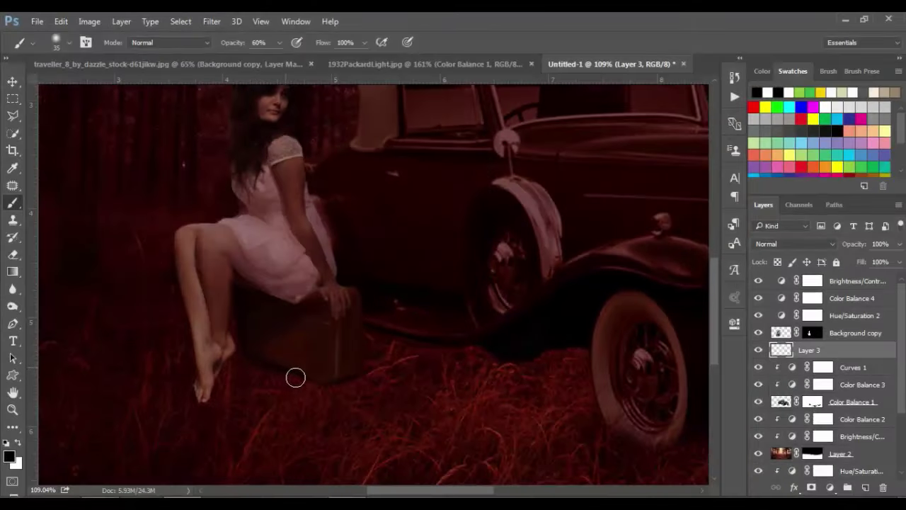
{"action": "mouse_move", "coordinate": [296, 378]}
{"action": "left_mouse_down"}
{"action": "mouse_move", "coordinate": [360, 386]}
{"action": "mouse_move", "coordinate": [276, 369]}
{"action": "mouse_move", "coordinate": [271, 360]}
{"action": "mouse_move", "coordinate": [354, 385]}
{"action": "mouse_move", "coordinate": [262, 364]}
{"action": "mouse_move", "coordinate": [273, 383]}
{"action": "mouse_move", "coordinate": [250, 358]}
{"action": "mouse_move", "coordinate": [243, 304]}
{"action": "mouse_move", "coordinate": [263, 360]}
{"action": "mouse_move", "coordinate": [245, 338]}
{"action": "mouse_move", "coordinate": [248, 360]}
{"action": "mouse_move", "coordinate": [340, 391]}
{"action": "mouse_move", "coordinate": [212, 416]}
{"action": "mouse_move", "coordinate": [200, 403]}
{"action": "left_mouse_up"}
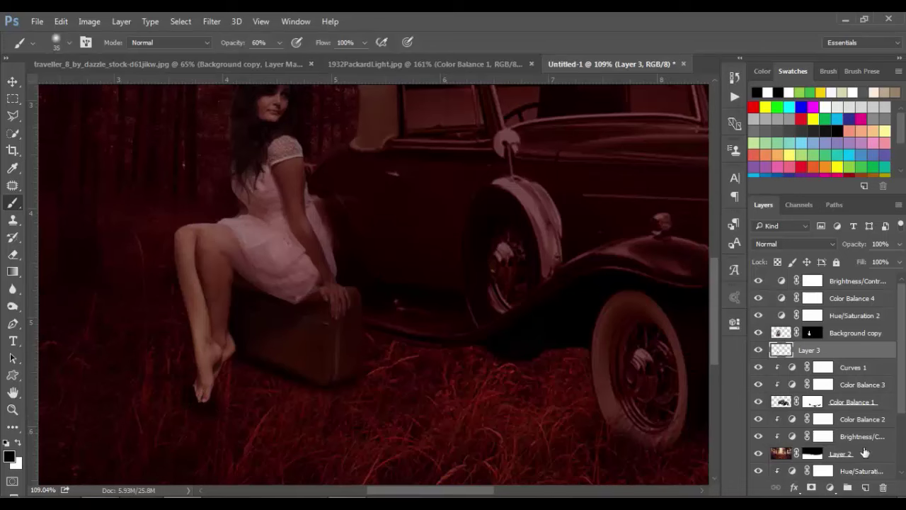
Add Layer 4 with the brush at 6% opacity and 70 px for more shadow under her feet.
{"action": "left_click", "coordinate": [866, 487]}
{"action": "left_click_drag", "start_coordinate": [244, 47], "coordinate": [216, 44]}
{"action": "scroll", "coordinate": [212, 407], "scroll_direction": "up", "scroll_amount": 3}
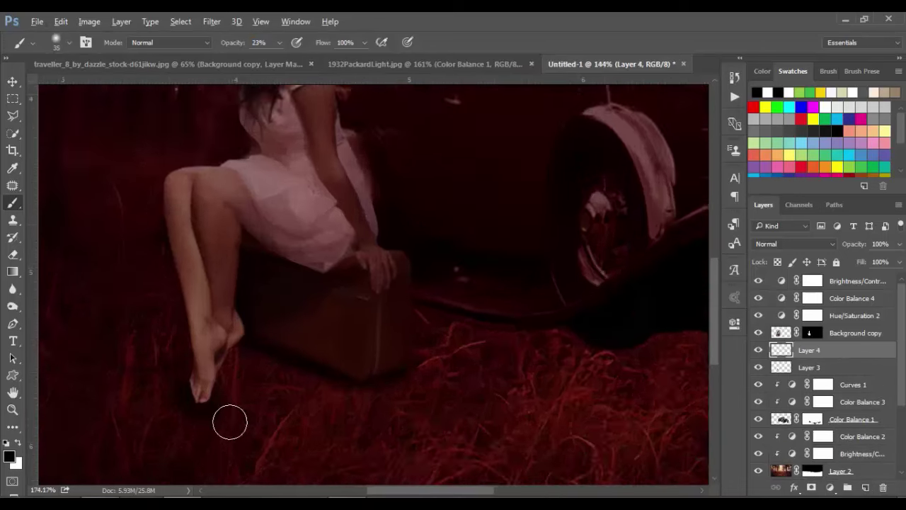
{"action": "scroll", "coordinate": [230, 422], "scroll_direction": "up", "scroll_amount": 2}
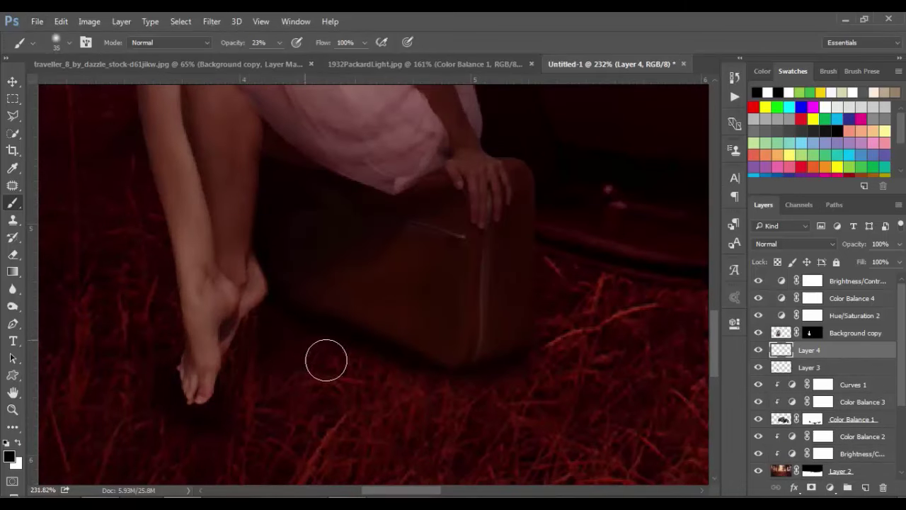
{"action": "left_click_drag", "start_coordinate": [253, 43], "coordinate": [226, 45]}
{"action": "key", "text": "bracketright"}
{"action": "key", "text": "bracketright"}
{"action": "key", "text": "bracketright"}
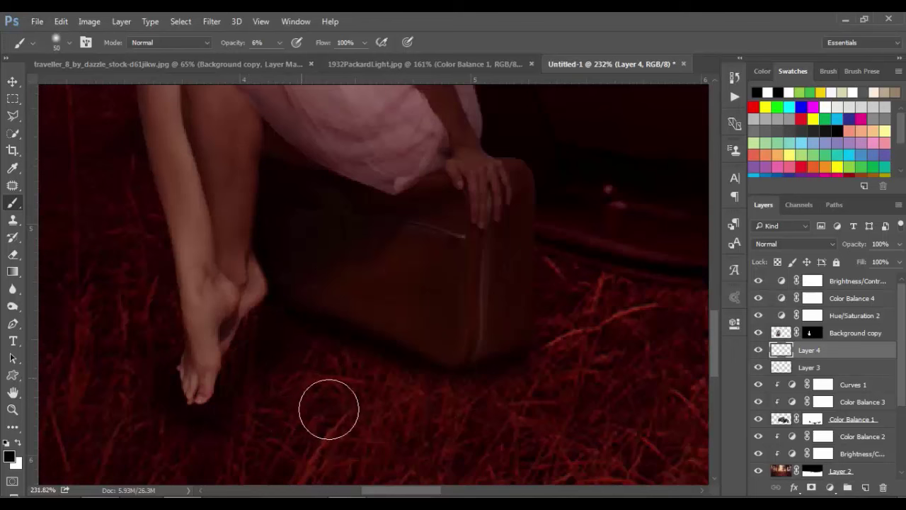
{"action": "key", "text": "bracketright"}
{"action": "key", "text": "bracketright"}
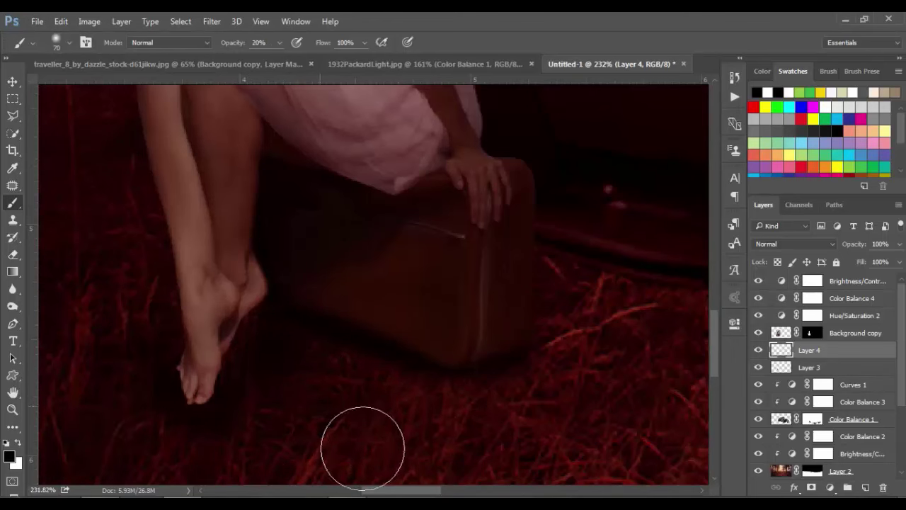
{"action": "scroll", "coordinate": [364, 439], "scroll_direction": "down", "scroll_amount": 1}
{"action": "scroll", "coordinate": [388, 423], "scroll_direction": "down", "scroll_amount": 1}
{"action": "scroll", "coordinate": [370, 406], "scroll_direction": "down", "scroll_amount": 1}
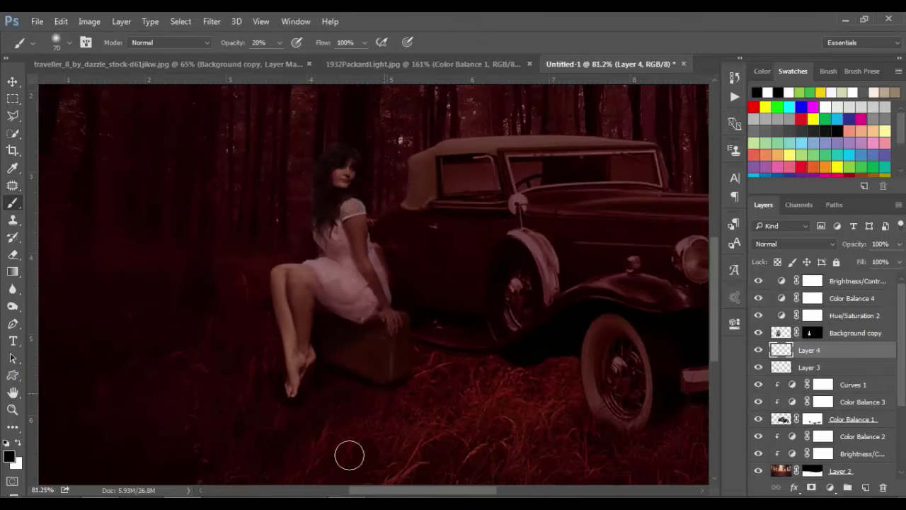
{"action": "scroll", "coordinate": [379, 418], "scroll_direction": "down", "scroll_amount": 1}
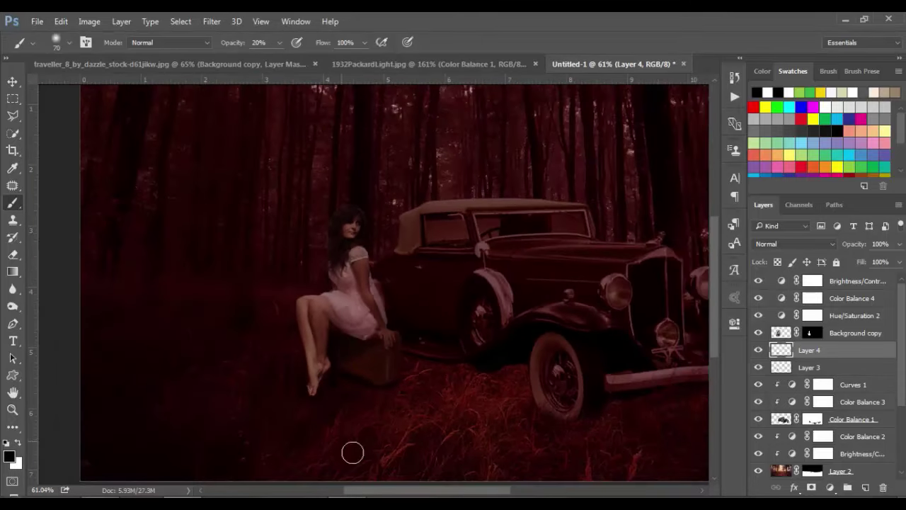
{"action": "scroll", "coordinate": [639, 445], "scroll_direction": "up", "scroll_amount": 1}
{"action": "scroll", "coordinate": [814, 375], "scroll_direction": "down", "scroll_amount": 1}
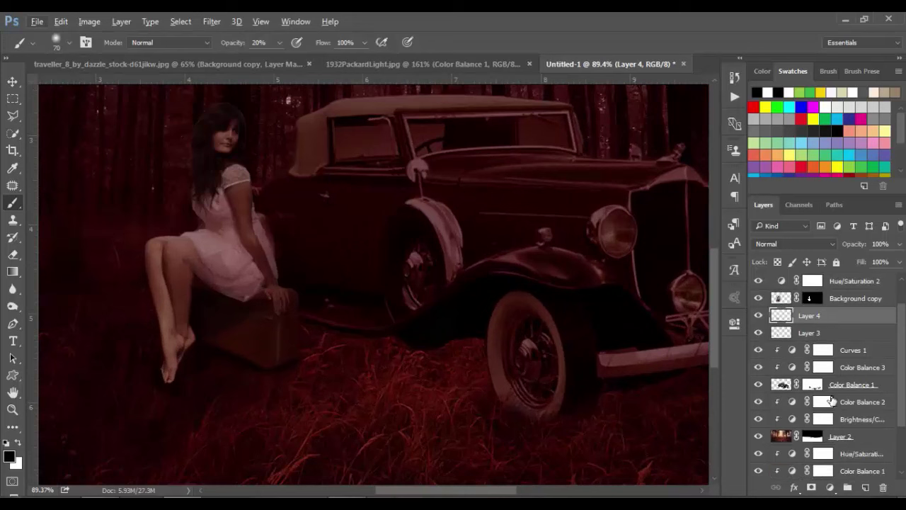
Add Layer 5 above Color Balance 1 and raise the brush opacity to 56%.
{"action": "left_click", "coordinate": [836, 384]}
{"action": "left_click", "coordinate": [864, 487], "text": "ctrl"}
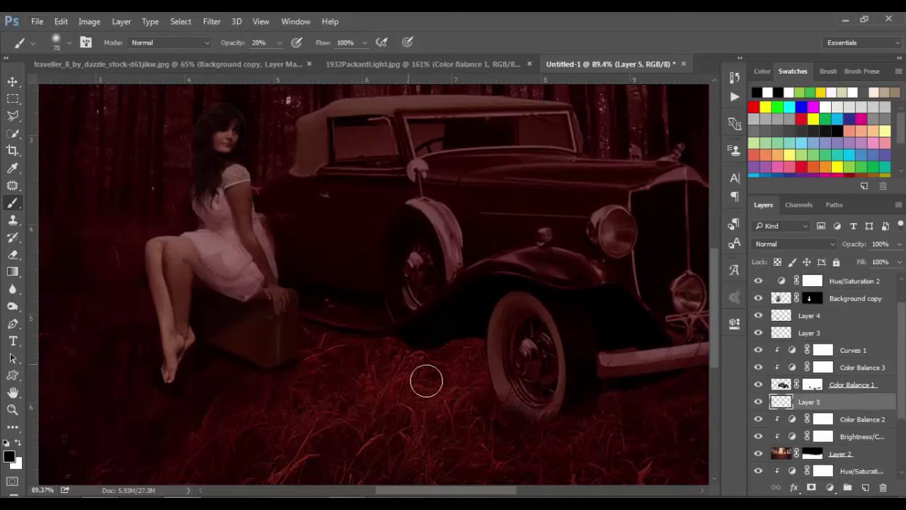
{"action": "left_click_drag", "start_coordinate": [234, 49], "coordinate": [259, 47]}
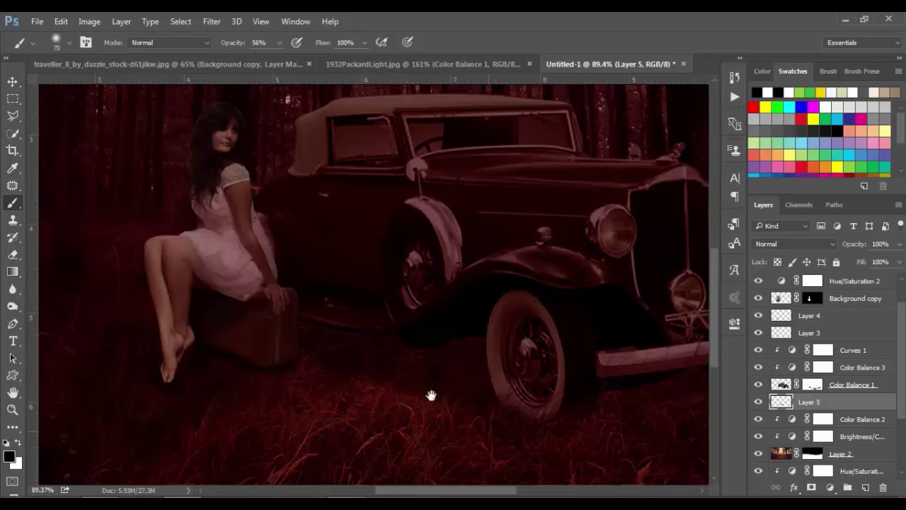
{"action": "left_click_drag", "start_coordinate": [430, 395], "coordinate": [281, 320]}
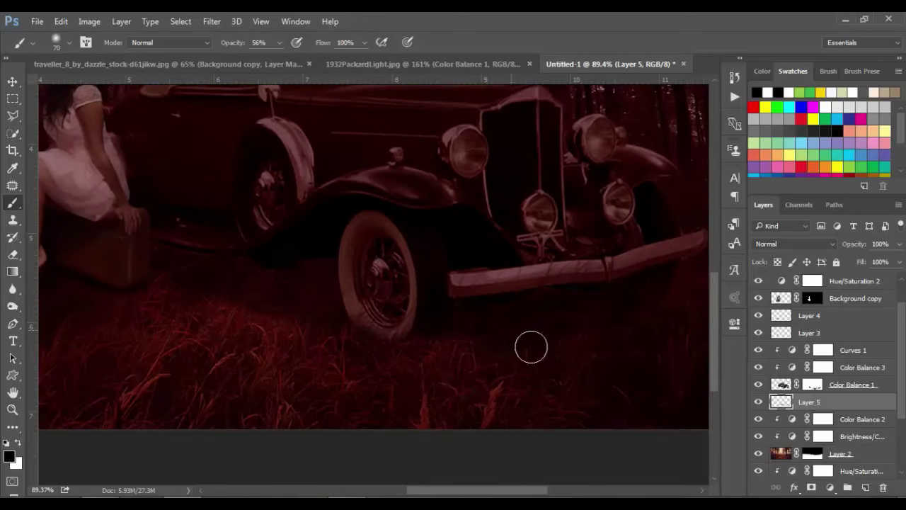
Paint soft black shadow under the car's front, then under its wheels at 28% with a 150 brush.
{"action": "left_click_drag", "start_coordinate": [427, 370], "coordinate": [565, 356]}
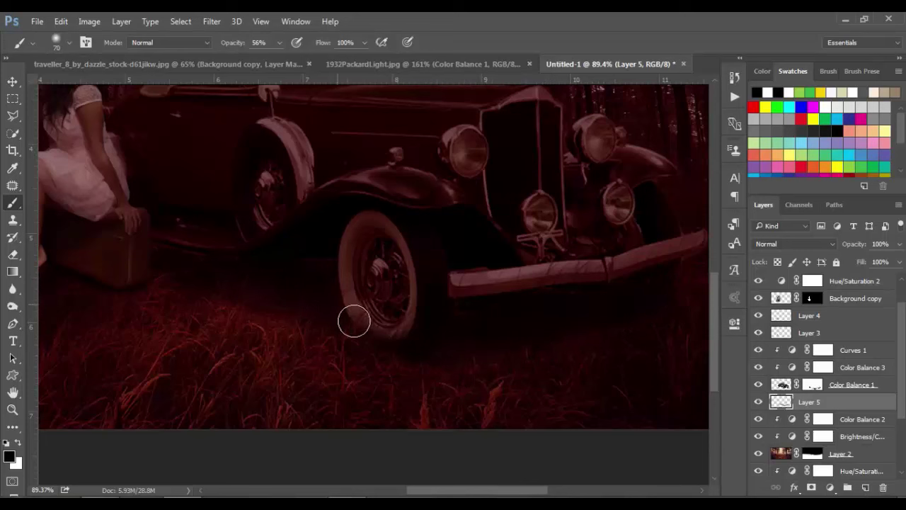
{"action": "key", "text": "bracketright"}
{"action": "key", "text": "bracketright"}
{"action": "key", "text": "bracketright"}
{"action": "key", "text": "bracketright"}
{"action": "key", "text": "bracketright"}
{"action": "left_click_drag", "start_coordinate": [240, 44], "coordinate": [228, 42]}
{"action": "left_click_drag", "start_coordinate": [291, 355], "coordinate": [439, 415]}
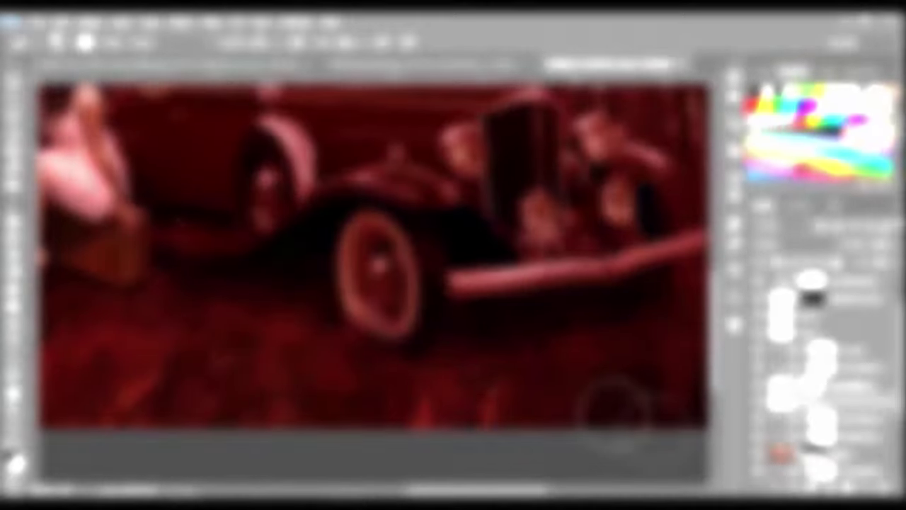
{"action": "key", "text": "ctrl+0"}
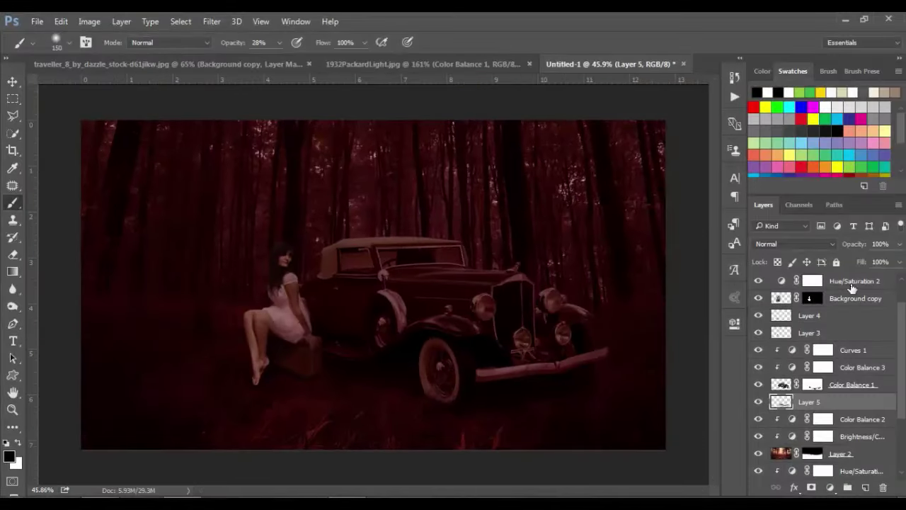
Add a Hue/Saturation adjustment above Hue/Saturation 2 with saturation -54.
{"action": "left_click", "coordinate": [851, 287]}
{"action": "left_click", "coordinate": [830, 487]}
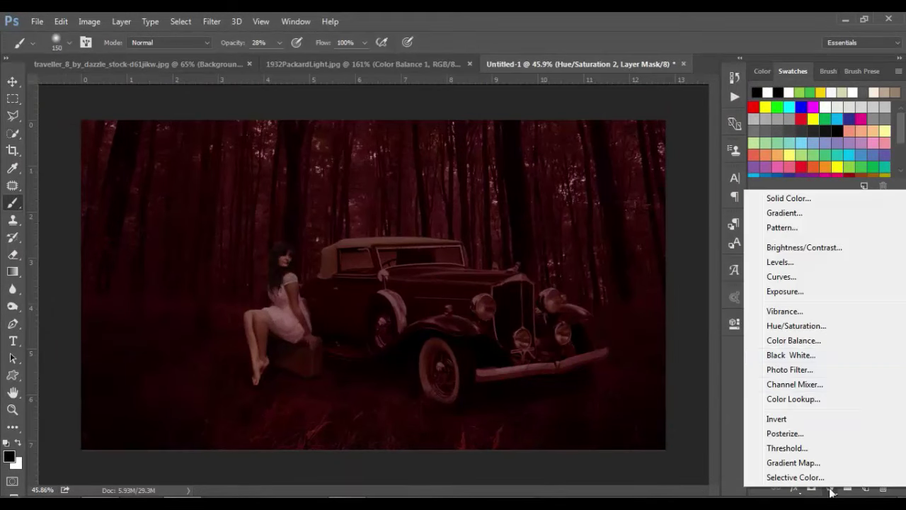
{"action": "left_click", "coordinate": [788, 326]}
{"action": "left_click_drag", "start_coordinate": [589, 364], "coordinate": [578, 365]}
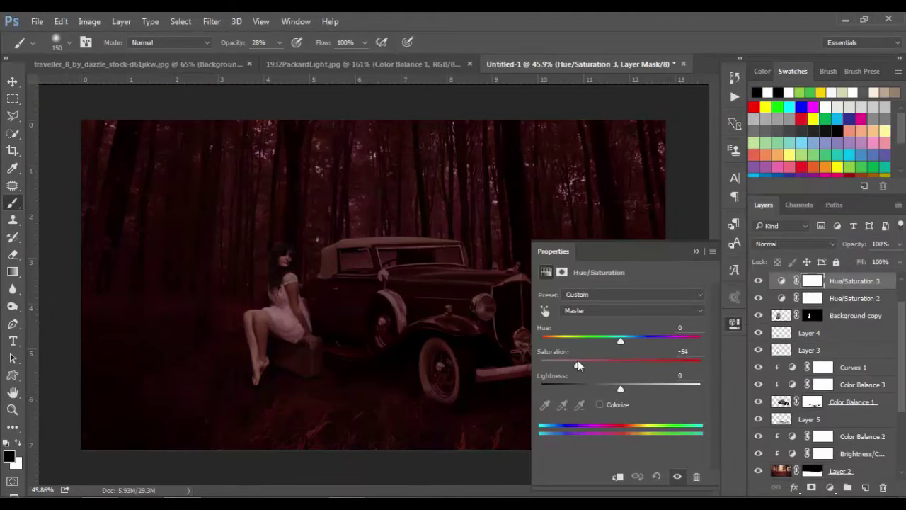
{"action": "mouse_move", "coordinate": [620, 388]}
{"action": "left_mouse_down"}
{"action": "mouse_move", "coordinate": [631, 387]}
{"action": "mouse_move", "coordinate": [621, 390]}
{"action": "left_mouse_up"}
{"action": "left_click", "coordinate": [696, 251]}
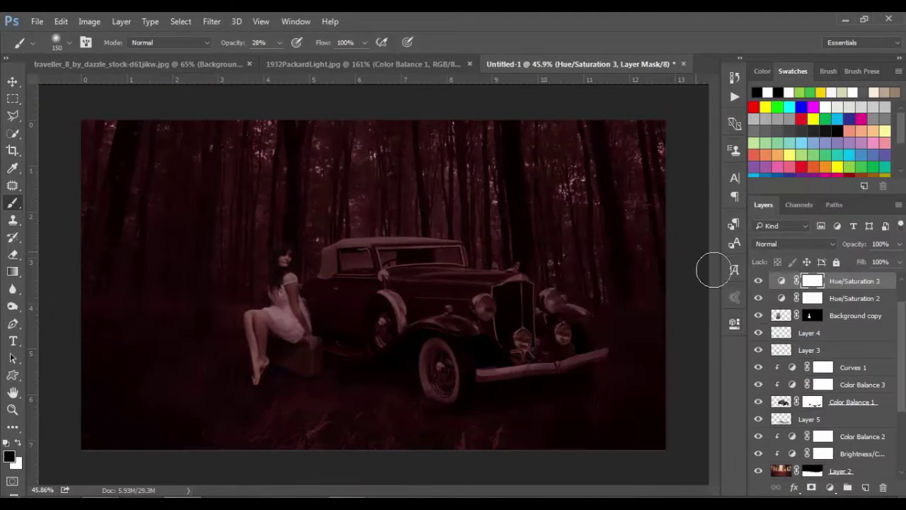
Add a Brightness/Contrast adjustment (14, 7), then a new empty Layer 6.
{"action": "left_click", "coordinate": [830, 488]}
{"action": "left_click", "coordinate": [786, 271]}
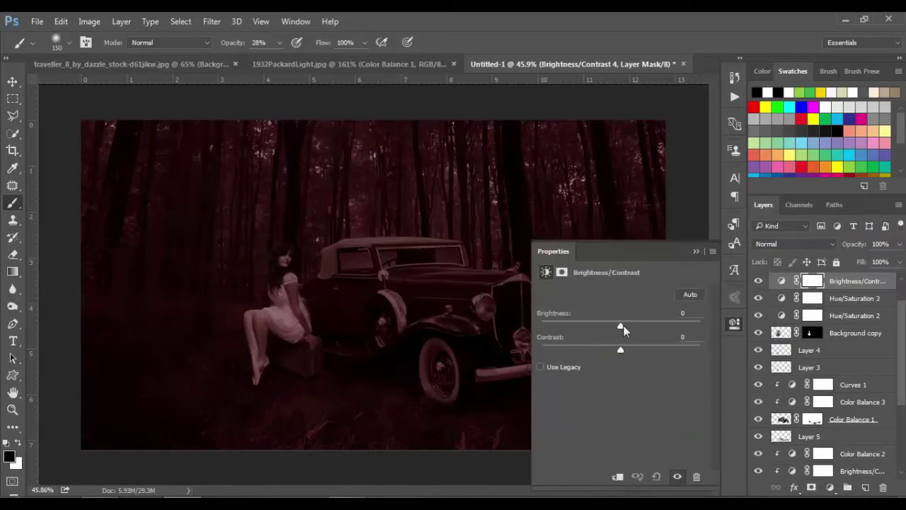
{"action": "mouse_move", "coordinate": [621, 327]}
{"action": "left_mouse_down"}
{"action": "mouse_move", "coordinate": [644, 327]}
{"action": "mouse_move", "coordinate": [628, 324]}
{"action": "left_mouse_up"}
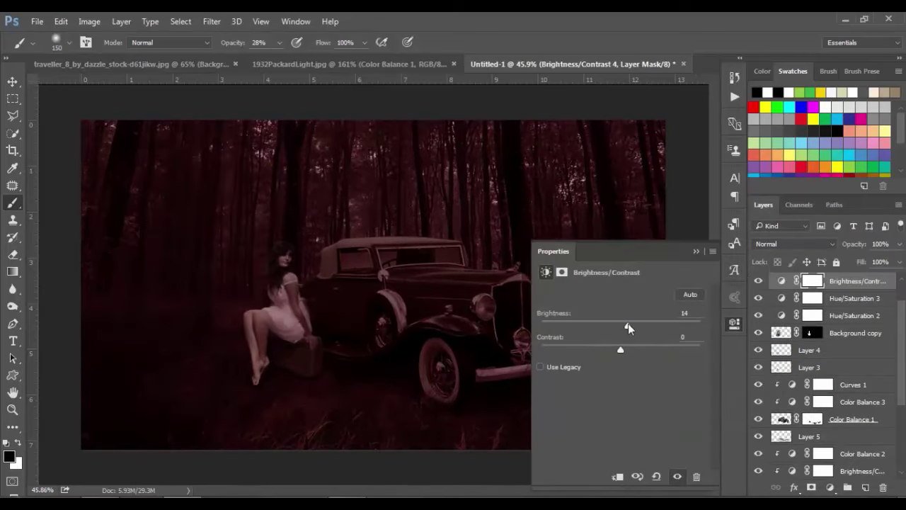
{"action": "left_click", "coordinate": [696, 251]}
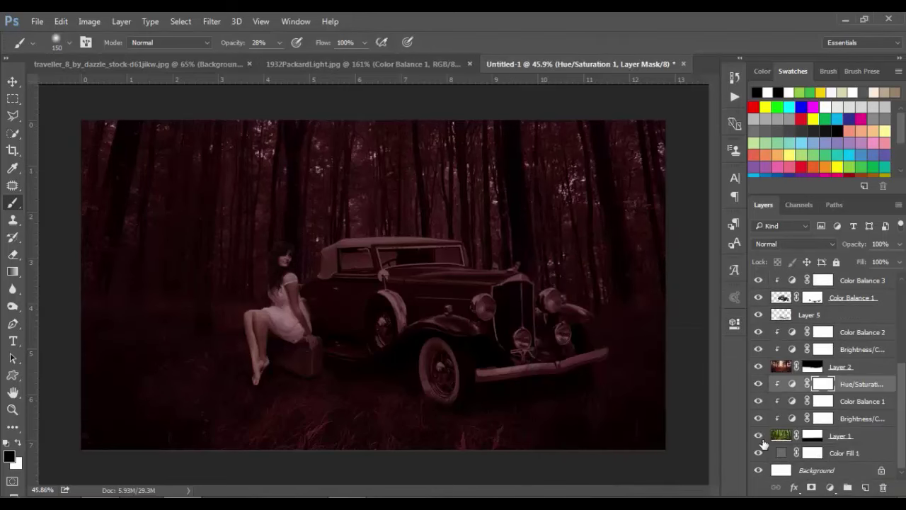
{"action": "left_click", "coordinate": [870, 489]}
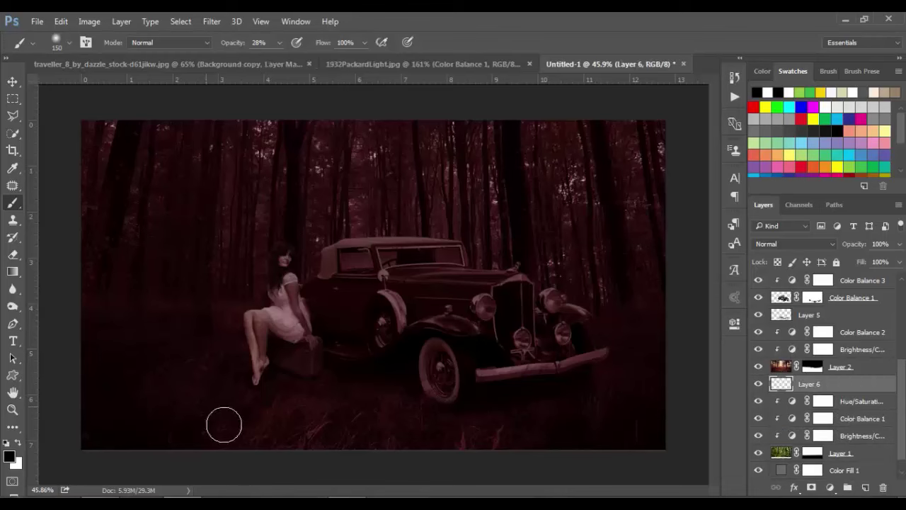
Set the foreground colour to a bright orange for the glow.
{"action": "left_click", "coordinate": [265, 333], "text": "alt"}
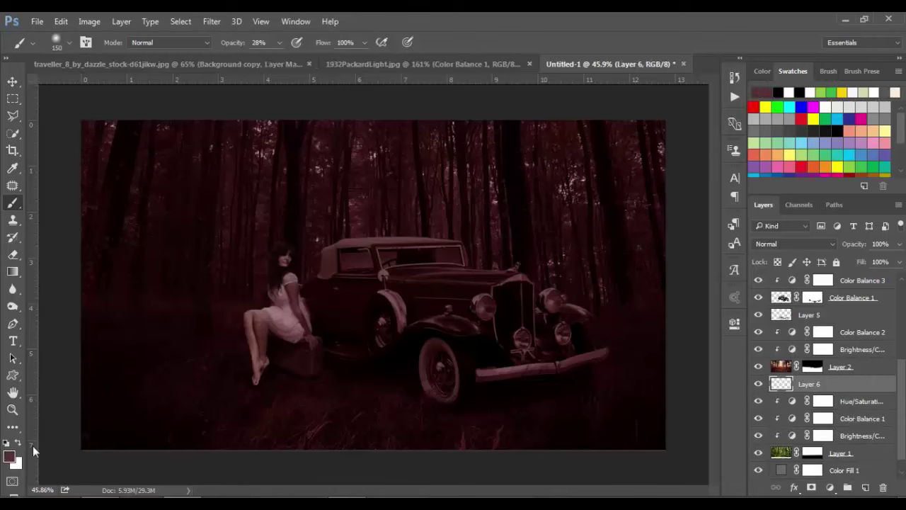
{"action": "left_click", "coordinate": [9, 456]}
{"action": "left_click_drag", "start_coordinate": [706, 446], "coordinate": [711, 434]}
{"action": "left_click_drag", "start_coordinate": [625, 337], "coordinate": [672, 296]}
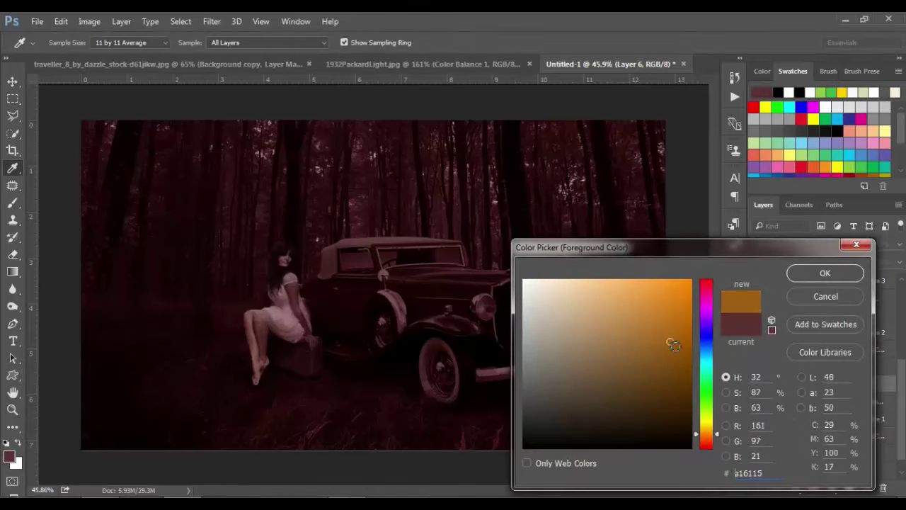
{"action": "left_click", "coordinate": [825, 272]}
{"action": "key", "text": "b"}
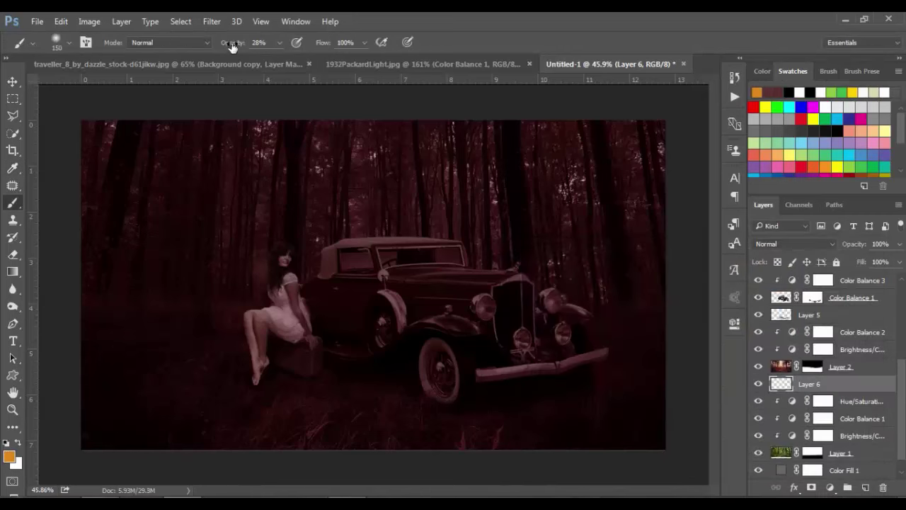
Paint an orange spot beside the woman's head and scale it into a wide glow.
{"action": "left_click", "coordinate": [256, 264]}
{"action": "key", "text": "ctrl+t"}
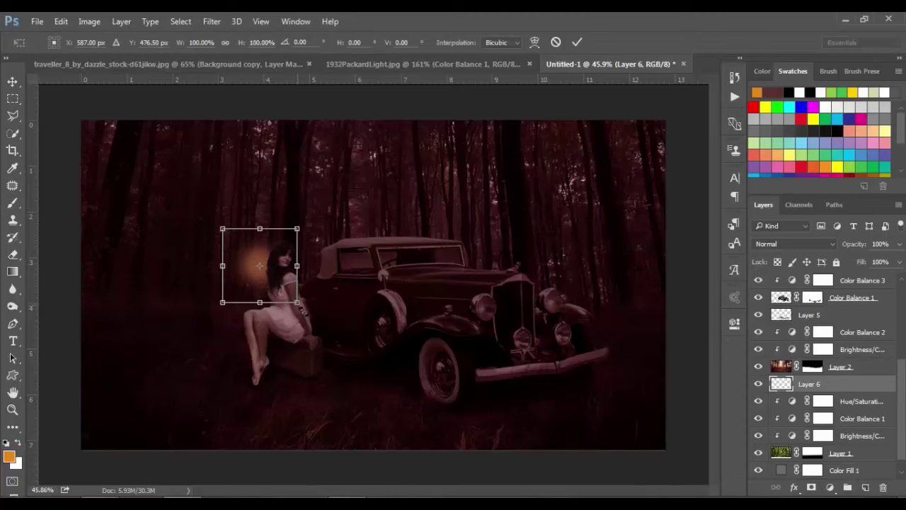
{"action": "left_click_drag", "start_coordinate": [298, 302], "coordinate": [619, 467]}
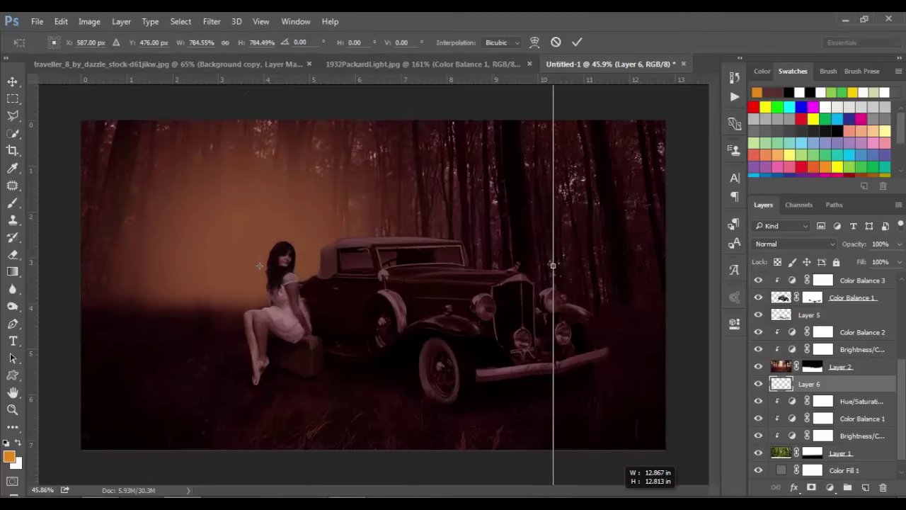
{"action": "key", "text": "Return"}
{"action": "scroll", "coordinate": [859, 401], "scroll_direction": "up", "scroll_amount": 2}
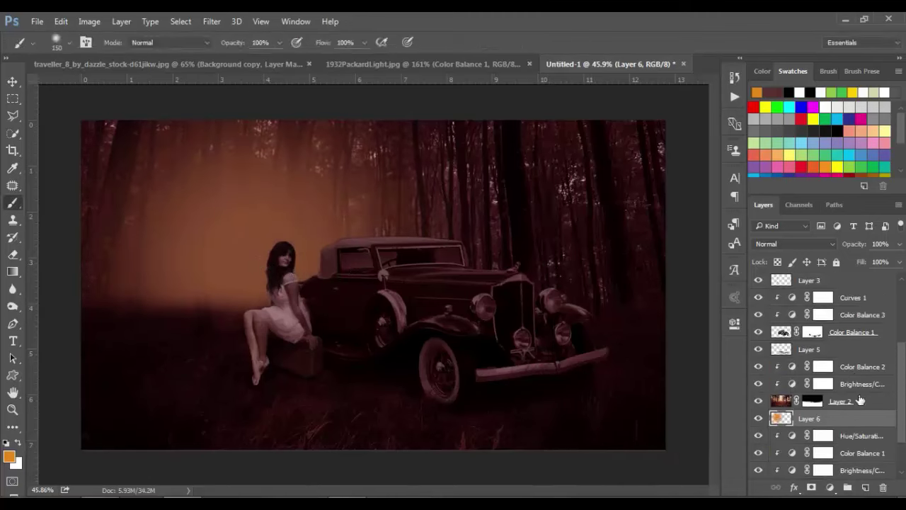
Move the glow above Color Balance 2, blend it Hard Light at 64%, and add Layer 7.
{"action": "left_click_drag", "start_coordinate": [859, 400], "coordinate": [842, 358]}
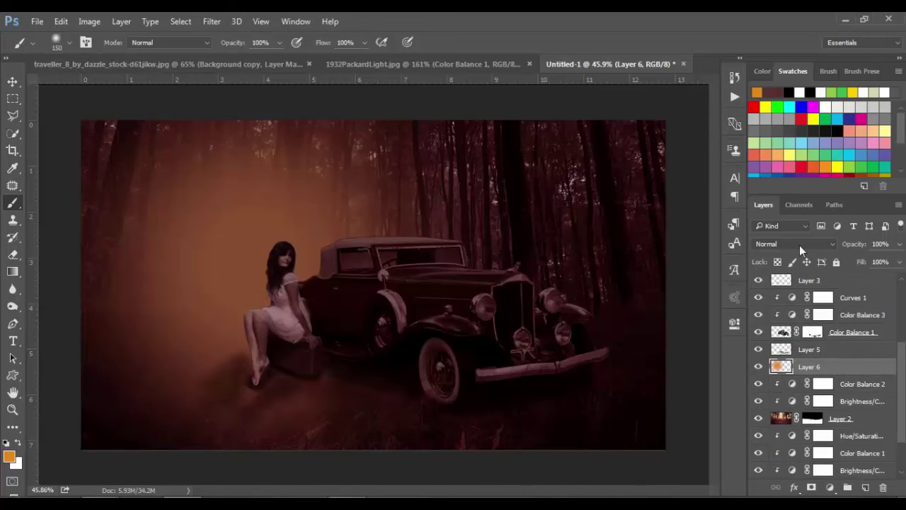
{"action": "left_click", "coordinate": [799, 245]}
{"action": "left_click", "coordinate": [782, 387]}
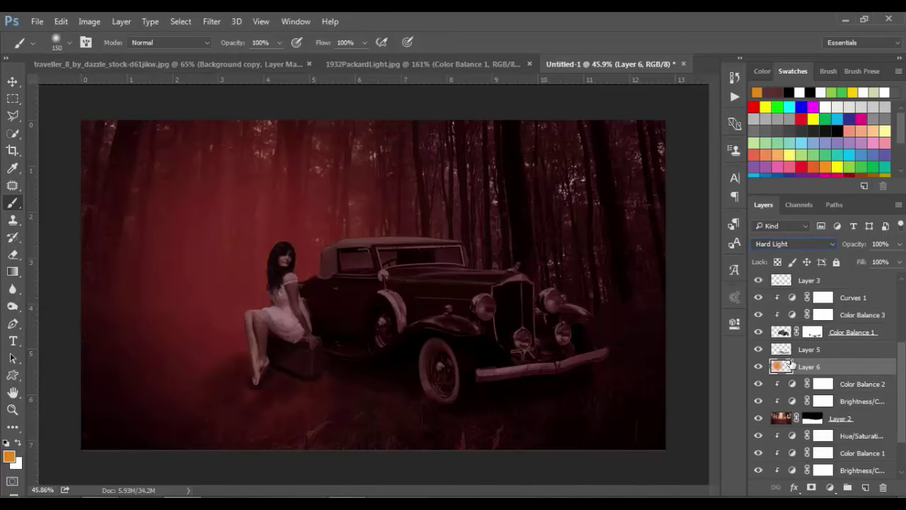
{"action": "left_click_drag", "start_coordinate": [845, 247], "coordinate": [838, 247]}
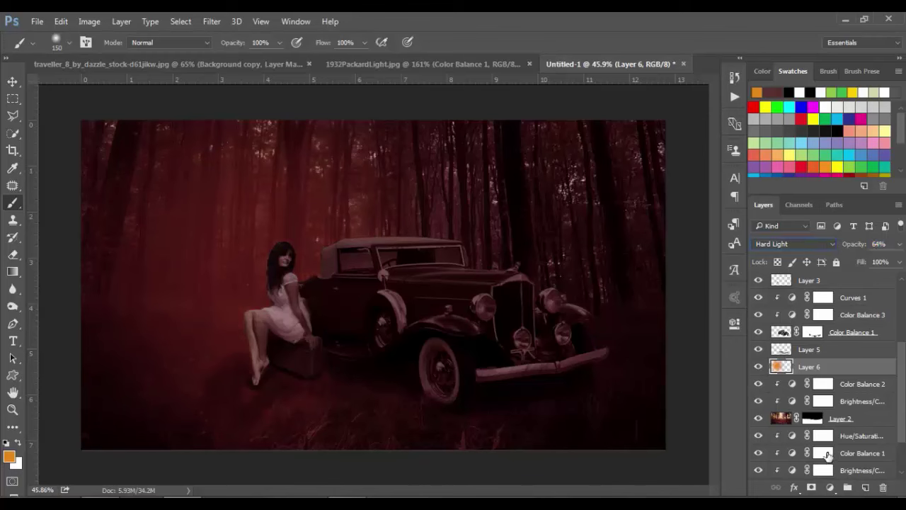
{"action": "left_click", "coordinate": [865, 487]}
Set the foreground colour to bright yellow (fded3d).
{"action": "left_click", "coordinate": [8, 457]}
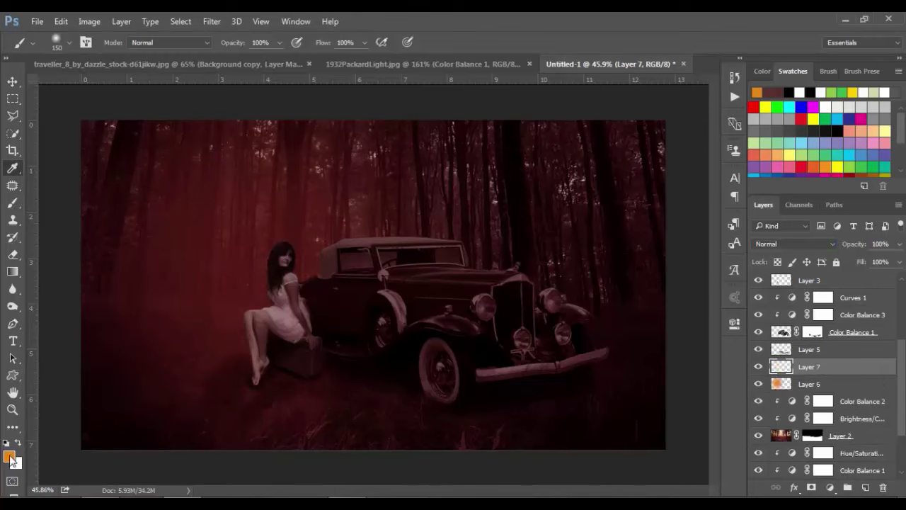
{"action": "left_click_drag", "start_coordinate": [669, 298], "coordinate": [657, 286]}
{"action": "left_click_drag", "start_coordinate": [706, 433], "coordinate": [706, 422]}
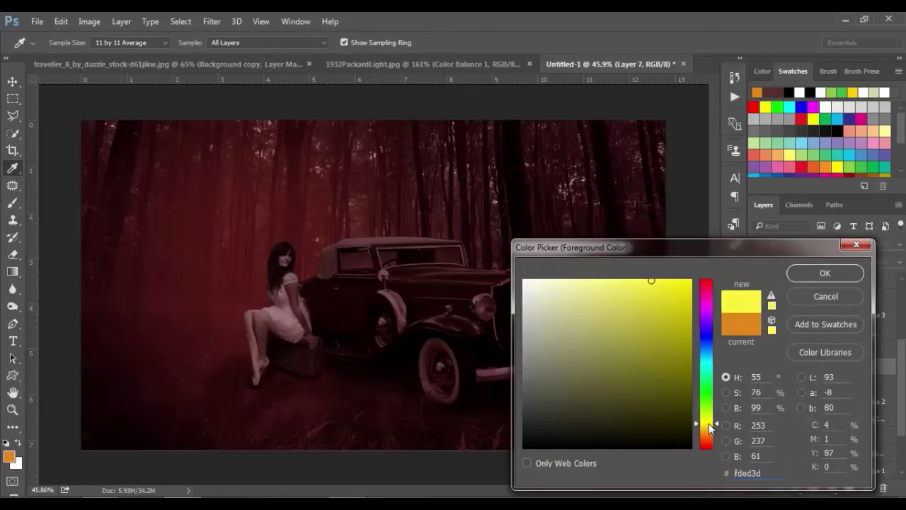
{"action": "left_click", "coordinate": [684, 286]}
{"action": "left_click", "coordinate": [825, 273]}
Paint a yellow spot by the woman's shoulder and scale it into a large glow.
{"action": "left_click", "coordinate": [243, 269]}
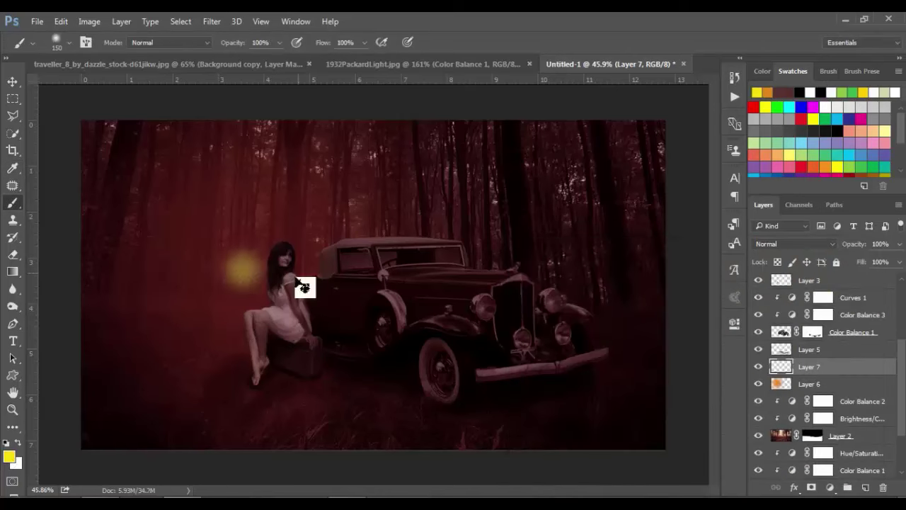
{"action": "key", "text": "ctrl+t"}
{"action": "left_click_drag", "start_coordinate": [279, 269], "coordinate": [572, 269]}
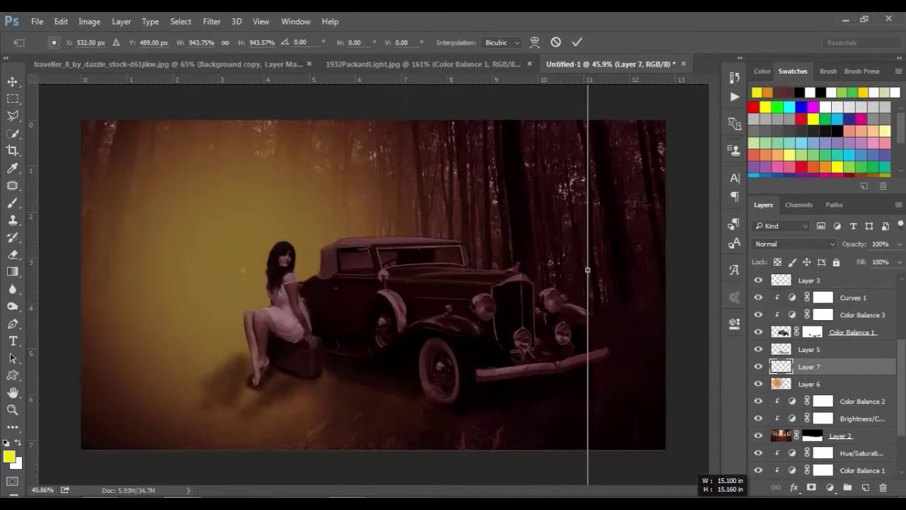
{"action": "left_click_drag", "start_coordinate": [655, 471], "coordinate": [554, 455]}
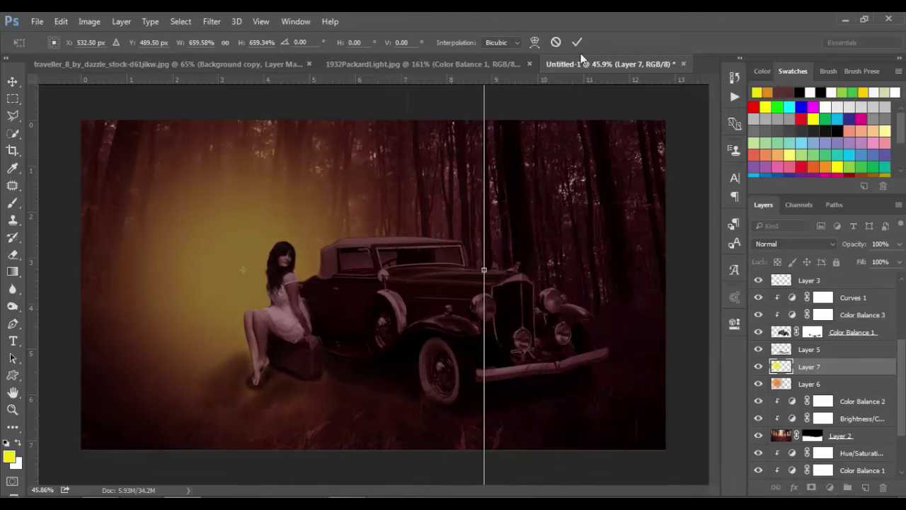
{"action": "left_click", "coordinate": [577, 42]}
Blend the yellow glow layer as Screen at 58% opacity.
{"action": "left_click", "coordinate": [794, 243]}
{"action": "left_click", "coordinate": [765, 340]}
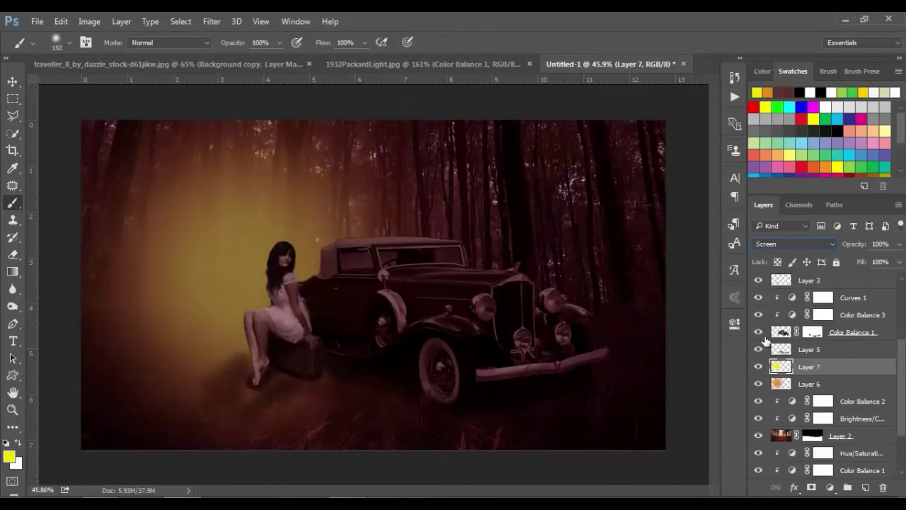
{"action": "left_click_drag", "start_coordinate": [853, 243], "coordinate": [832, 251]}
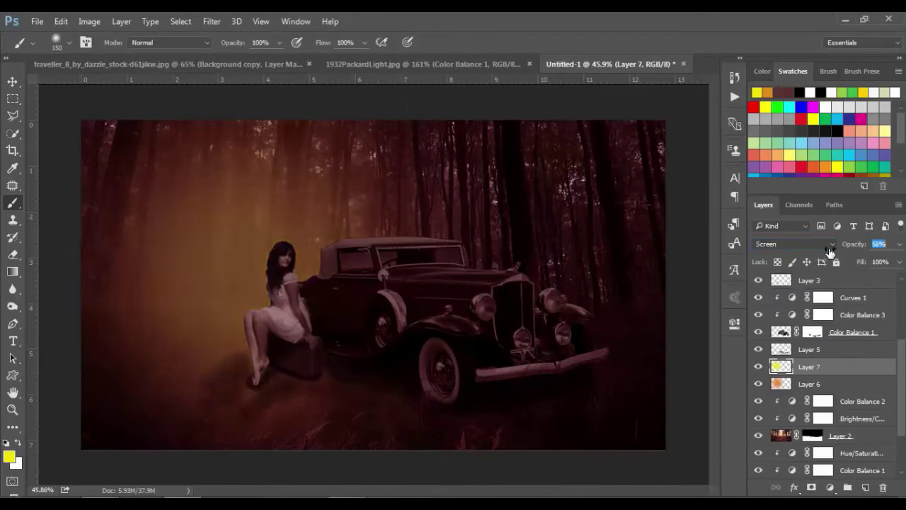
{"action": "scroll", "coordinate": [816, 324], "scroll_direction": "down", "scroll_amount": 1}
{"action": "scroll", "coordinate": [816, 325], "scroll_direction": "up", "scroll_amount": 1}
{"action": "scroll", "coordinate": [816, 324], "scroll_direction": "up", "scroll_amount": 3}
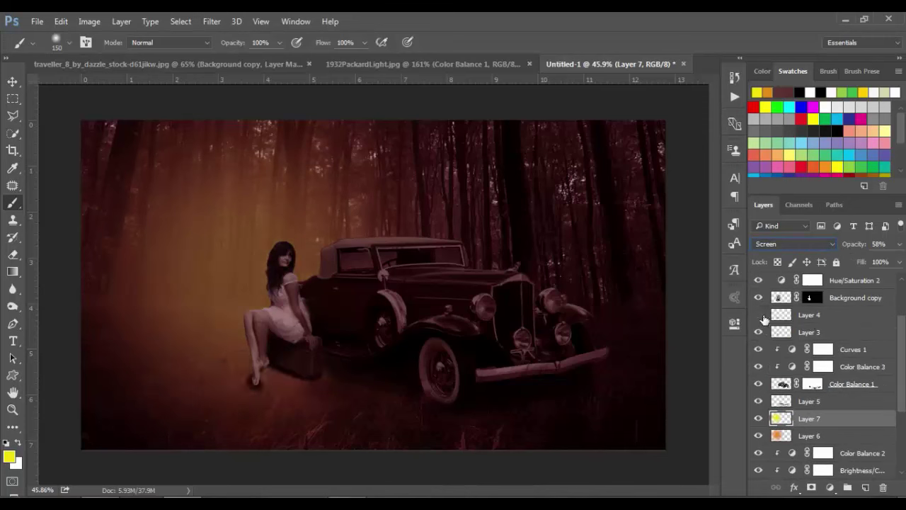
Check Layer 4's shadow, delete Layer 4, and add a new empty layer above Layer 3.
{"action": "left_click", "coordinate": [761, 315]}
{"action": "left_click", "coordinate": [761, 315]}
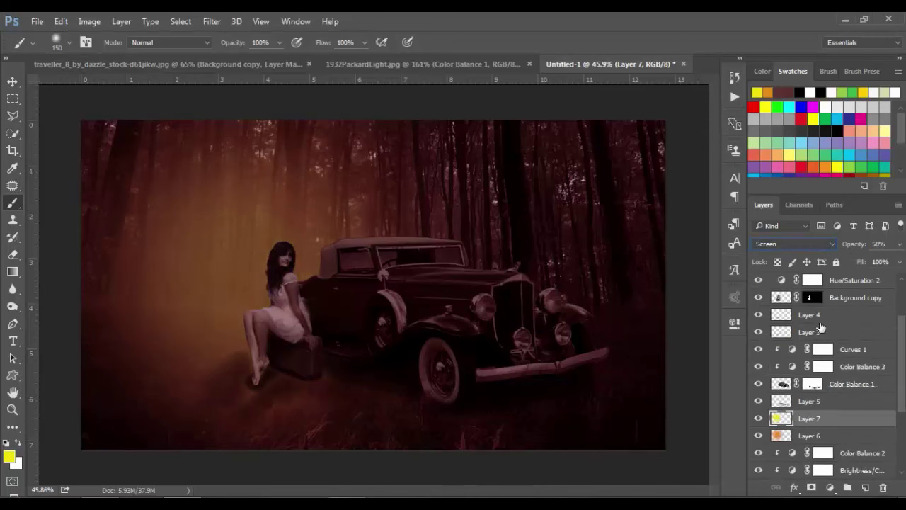
{"action": "left_click", "coordinate": [817, 318]}
{"action": "left_click", "coordinate": [816, 329]}
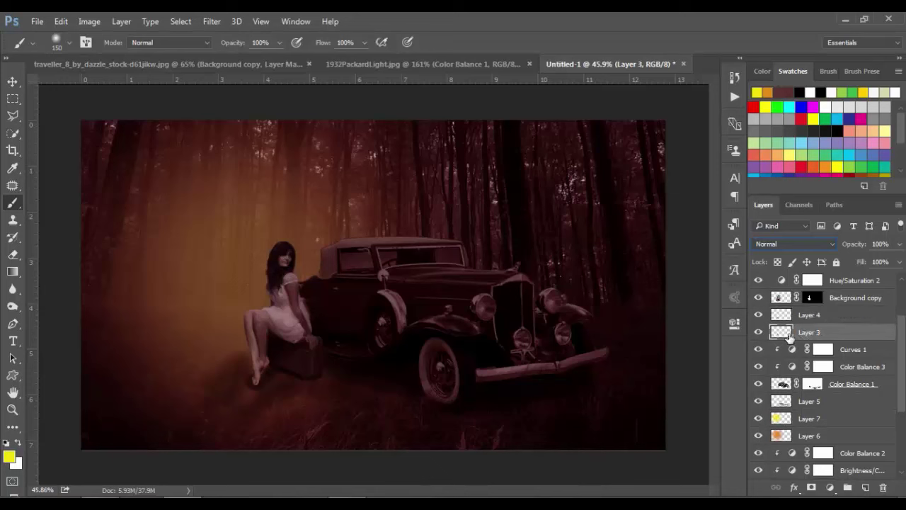
{"action": "left_click", "coordinate": [758, 332]}
{"action": "left_click_drag", "start_coordinate": [811, 319], "coordinate": [883, 487]}
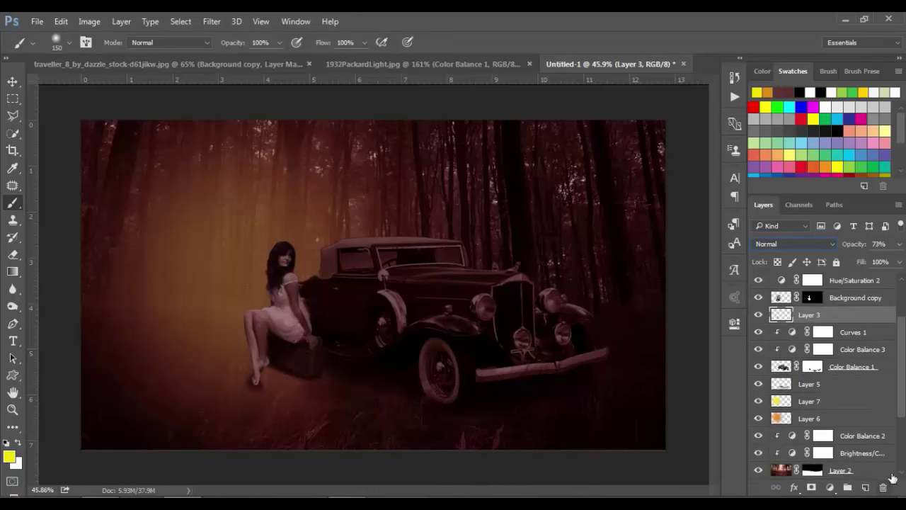
{"action": "left_click", "coordinate": [865, 487]}
Reset the foreground to black, select Layer 3, and adjust the brush size.
{"action": "key", "text": "d"}
{"action": "scroll", "coordinate": [266, 378], "scroll_direction": "up", "scroll_amount": 5}
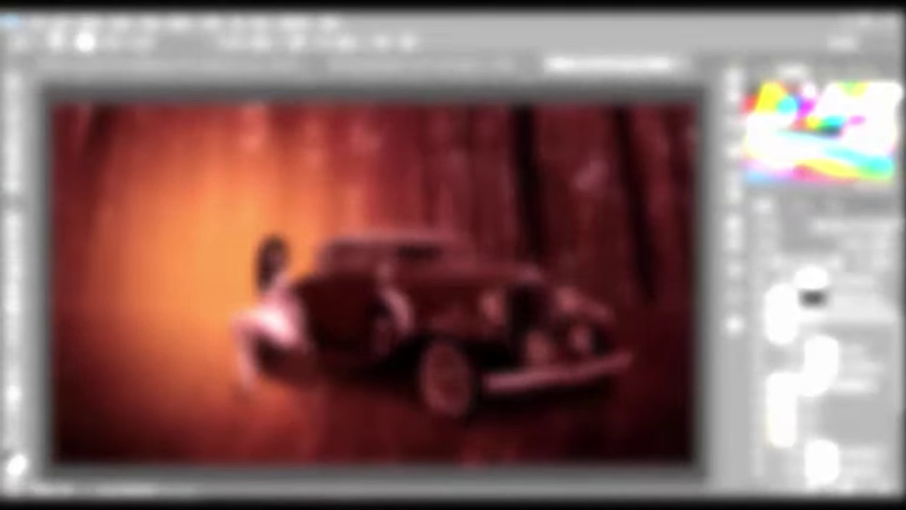
{"action": "scroll", "coordinate": [182, 409], "scroll_direction": "up", "scroll_amount": 2}
{"action": "left_click", "coordinate": [832, 333]}
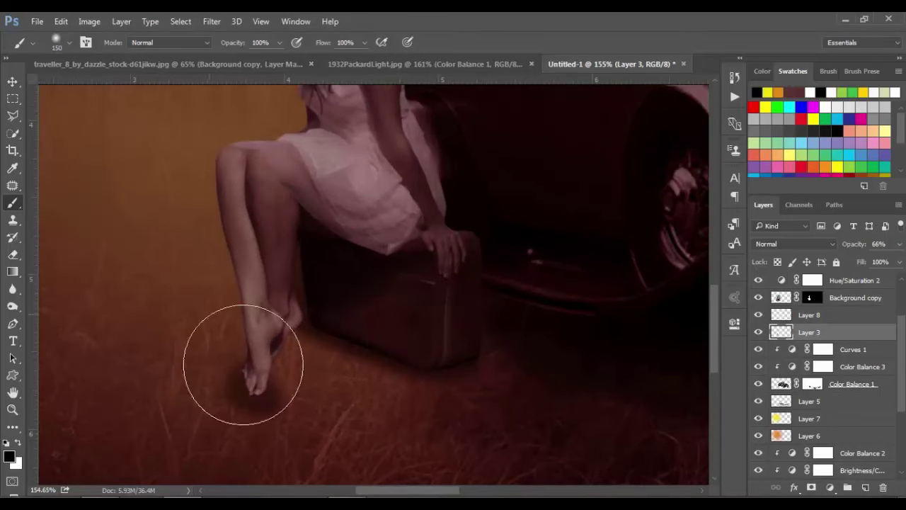
{"action": "key", "text": "bracketleft"}
{"action": "key", "text": "bracketleft"}
{"action": "key", "text": "bracketleft"}
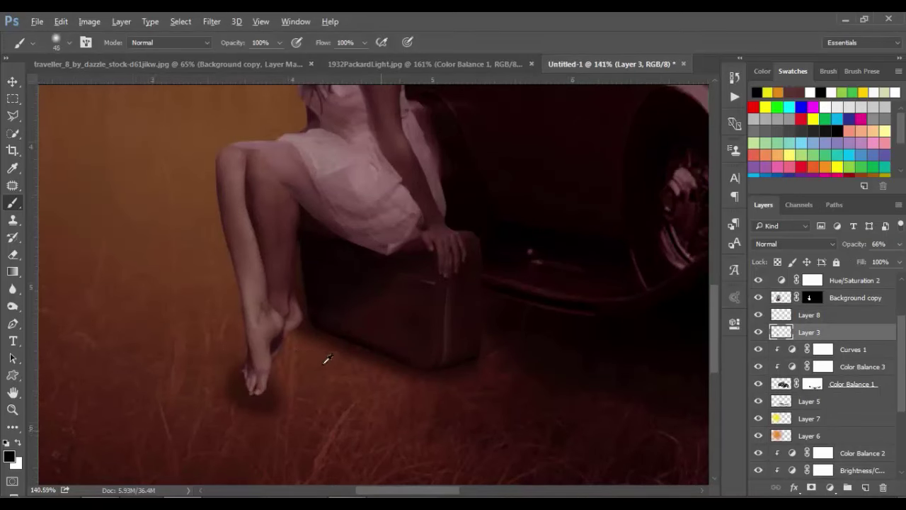
{"action": "scroll", "coordinate": [325, 361], "scroll_direction": "down", "scroll_amount": 3}
{"action": "scroll", "coordinate": [326, 360], "scroll_direction": "down", "scroll_amount": 1}
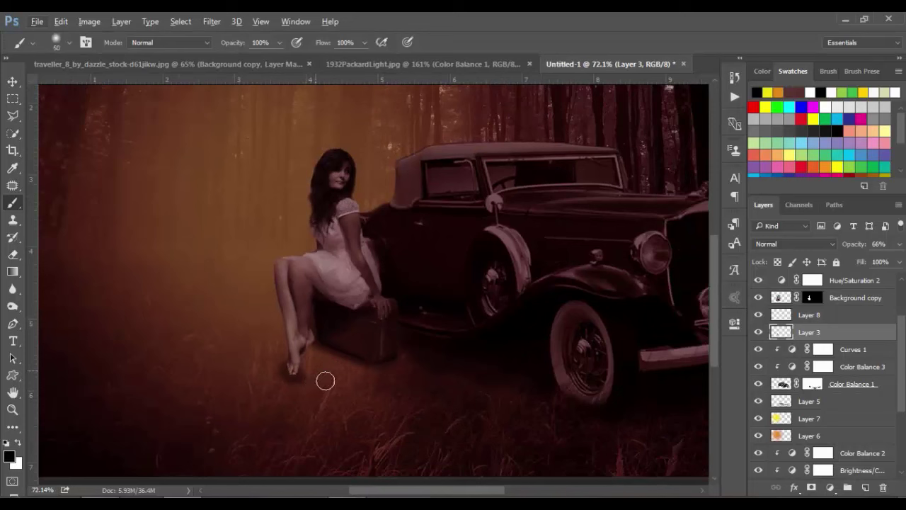
{"action": "key", "text": "bracketright"}
{"action": "key", "text": "bracketright"}
{"action": "key", "text": "bracketright"}
Paint soft black shadow at about 25% under the suitcase and across the grass near the feet.
{"action": "left_click_drag", "start_coordinate": [234, 43], "coordinate": [219, 45]}
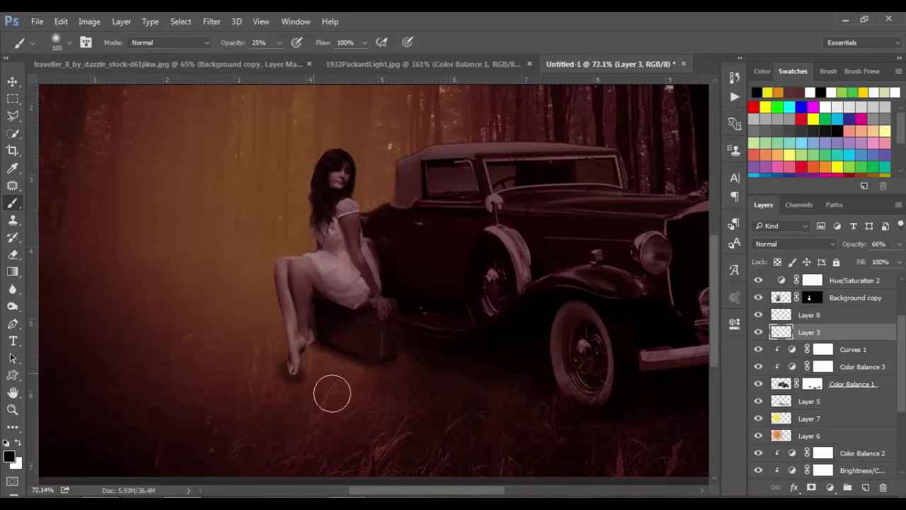
{"action": "mouse_move", "coordinate": [332, 392]}
{"action": "left_mouse_down"}
{"action": "mouse_move", "coordinate": [356, 385]}
{"action": "mouse_move", "coordinate": [336, 395]}
{"action": "mouse_move", "coordinate": [341, 450]}
{"action": "mouse_move", "coordinate": [397, 463]}
{"action": "mouse_move", "coordinate": [417, 448]}
{"action": "mouse_move", "coordinate": [413, 390]}
{"action": "mouse_move", "coordinate": [367, 383]}
{"action": "mouse_move", "coordinate": [497, 445]}
{"action": "mouse_move", "coordinate": [441, 465]}
{"action": "mouse_move", "coordinate": [448, 461]}
{"action": "mouse_move", "coordinate": [418, 411]}
{"action": "mouse_move", "coordinate": [371, 383]}
{"action": "mouse_move", "coordinate": [449, 421]}
{"action": "mouse_move", "coordinate": [422, 459]}
{"action": "mouse_move", "coordinate": [467, 506]}
{"action": "mouse_move", "coordinate": [340, 461]}
{"action": "mouse_move", "coordinate": [309, 408]}
{"action": "mouse_move", "coordinate": [324, 471]}
{"action": "left_mouse_up"}
{"action": "key", "text": "bracketright"}
{"action": "key", "text": "bracketright"}
{"action": "key", "text": "bracketright"}
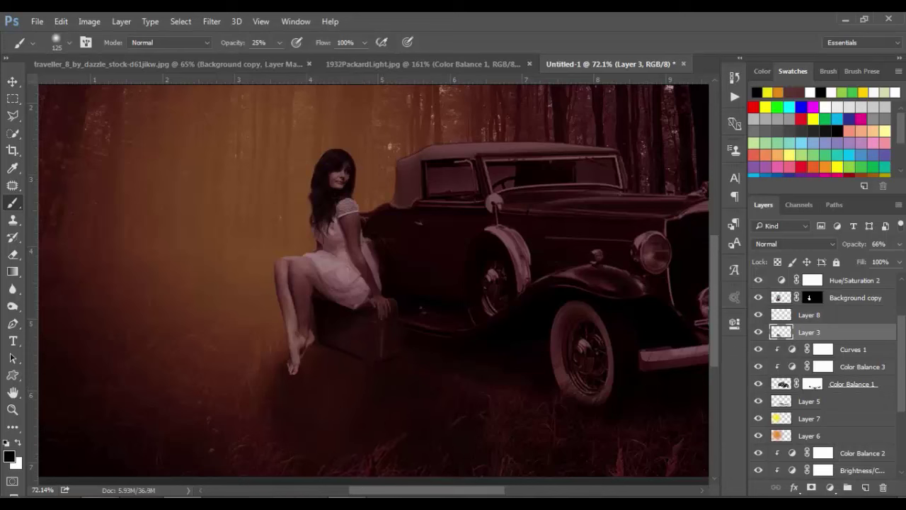
{"action": "mouse_move", "coordinate": [433, 429]}
{"action": "left_mouse_down"}
{"action": "mouse_move", "coordinate": [542, 455]}
{"action": "mouse_move", "coordinate": [346, 431]}
{"action": "mouse_move", "coordinate": [357, 419]}
{"action": "left_mouse_up"}
{"action": "left_click", "coordinate": [817, 319]}
Compare Layer 8 and Layer 3 visibility and move Layer 3 above Layer 8.
{"action": "left_click", "coordinate": [761, 315]}
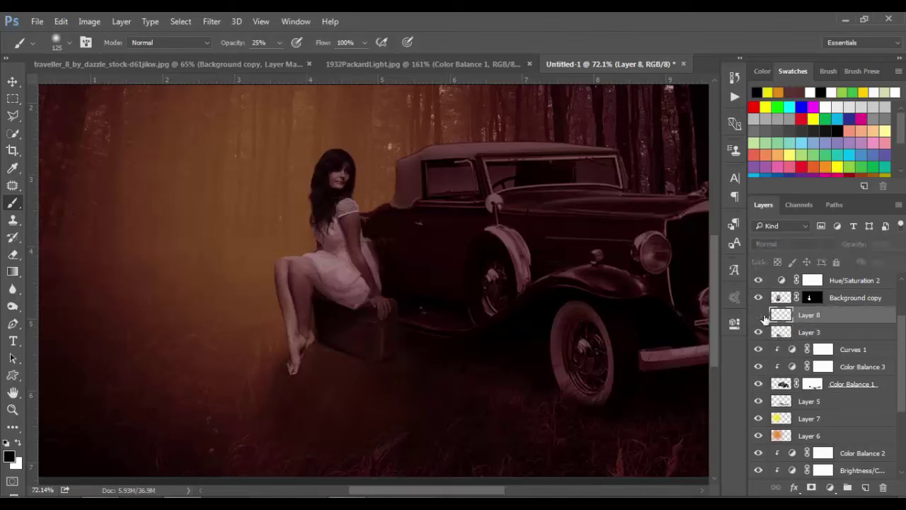
{"action": "left_click", "coordinate": [761, 315]}
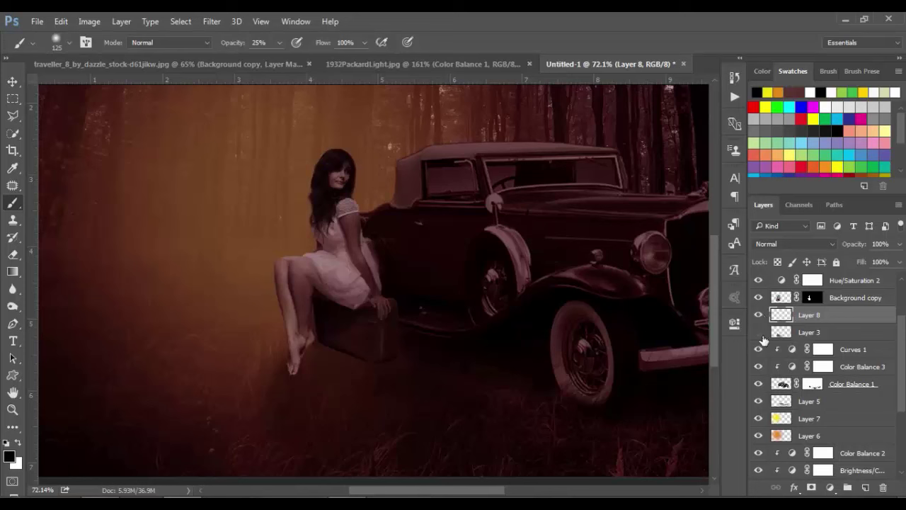
{"action": "left_click", "coordinate": [760, 333]}
{"action": "left_click", "coordinate": [759, 315]}
{"action": "left_click_drag", "start_coordinate": [807, 336], "coordinate": [808, 317]}
{"action": "left_click", "coordinate": [810, 333]}
{"action": "left_click", "coordinate": [759, 332]}
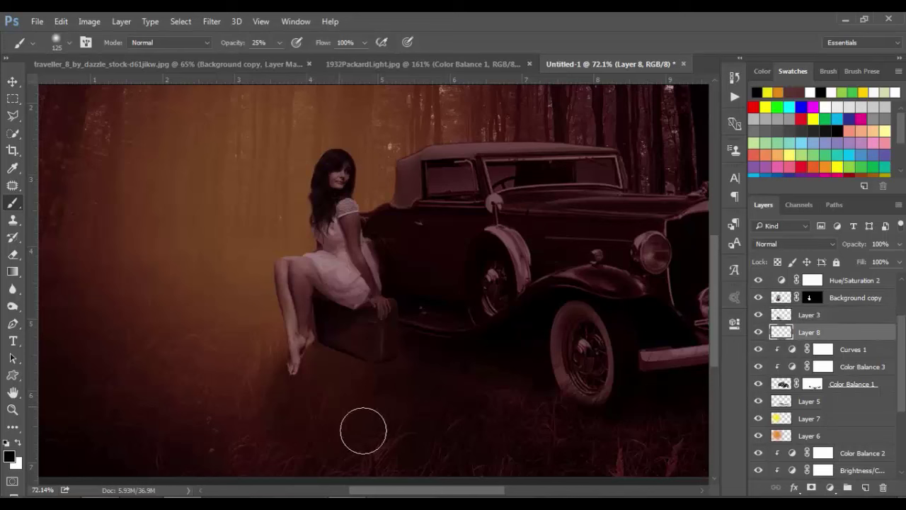
Paint a faint shadow under the suitcase on Layer 8 with a large brush at 15%.
{"action": "key", "text": "bracketleft"}
{"action": "key", "text": "bracketleft"}
{"action": "key", "text": "bracketleft"}
{"action": "key", "text": "bracketleft"}
{"action": "key", "text": "bracketleft"}
{"action": "left_click", "coordinate": [237, 42]}
{"action": "type", "text": "100"}
{"action": "key", "text": "Return"}
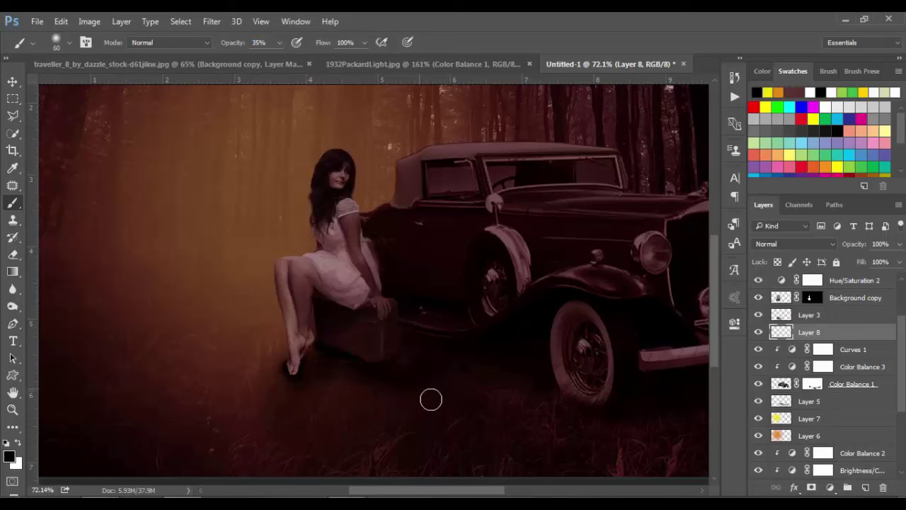
{"action": "key", "text": "bracketright"}
{"action": "key", "text": "bracketright"}
{"action": "key", "text": "bracketright"}
{"action": "left_click_drag", "start_coordinate": [241, 43], "coordinate": [234, 44]}
{"action": "mouse_move", "coordinate": [366, 408]}
{"action": "left_mouse_down"}
{"action": "mouse_move", "coordinate": [346, 399]}
{"action": "mouse_move", "coordinate": [425, 458]}
{"action": "mouse_move", "coordinate": [413, 412]}
{"action": "mouse_move", "coordinate": [327, 320]}
{"action": "mouse_move", "coordinate": [336, 356]}
{"action": "mouse_move", "coordinate": [307, 403]}
{"action": "mouse_move", "coordinate": [303, 375]}
{"action": "mouse_move", "coordinate": [316, 438]}
{"action": "mouse_move", "coordinate": [337, 415]}
{"action": "mouse_move", "coordinate": [351, 458]}
{"action": "left_mouse_up"}
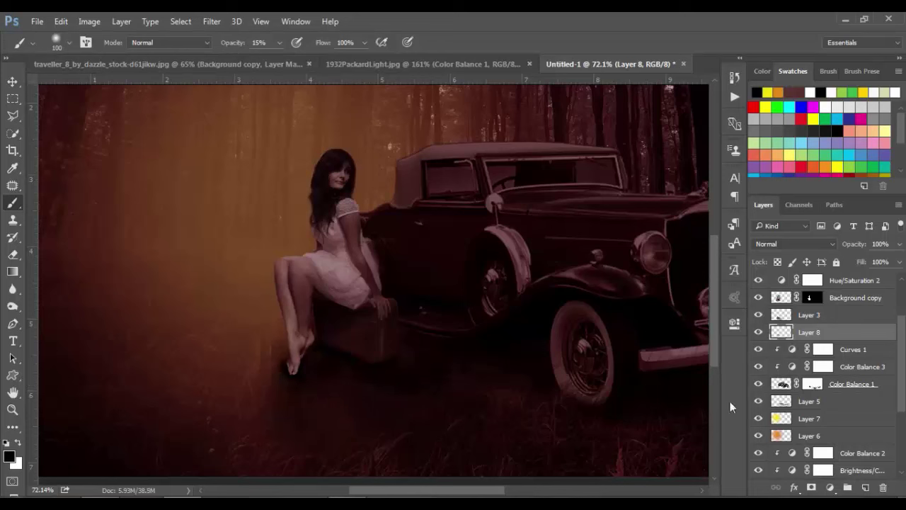
Lower Layer 8's opacity to 75%, switch to the Eraser, and zoom out.
{"action": "left_click_drag", "start_coordinate": [864, 249], "coordinate": [852, 248]}
{"action": "left_click", "coordinate": [13, 254]}
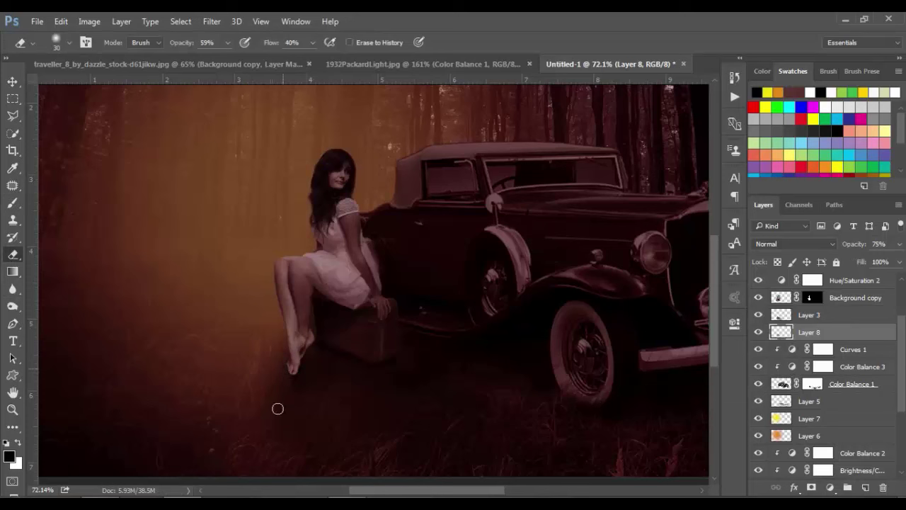
{"action": "left_click_drag", "start_coordinate": [539, 366], "coordinate": [526, 351]}
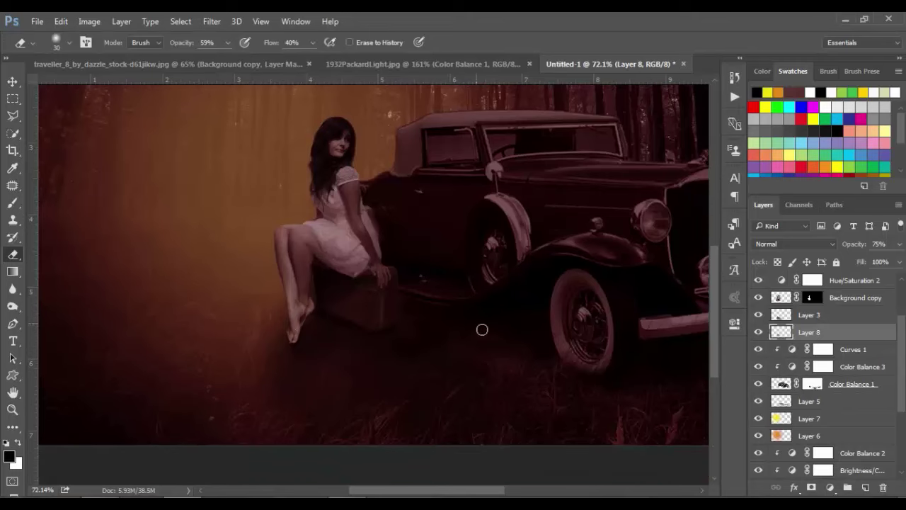
{"action": "scroll", "coordinate": [495, 322], "scroll_direction": "down", "scroll_amount": 1}
{"action": "scroll", "coordinate": [491, 314], "scroll_direction": "down", "scroll_amount": 1}
{"action": "scroll", "coordinate": [467, 326], "scroll_direction": "down", "scroll_amount": 1}
{"action": "scroll", "coordinate": [461, 320], "scroll_direction": "down", "scroll_amount": 1}
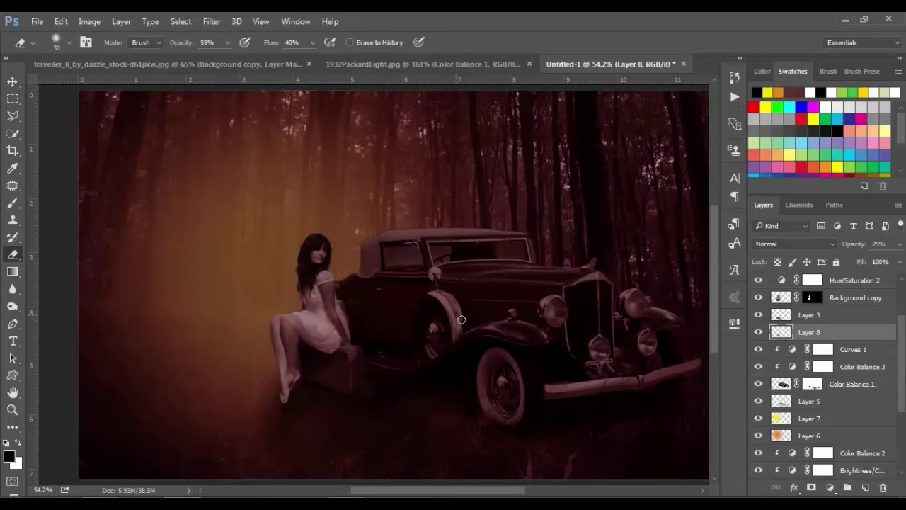
{"action": "scroll", "coordinate": [821, 389], "scroll_direction": "down", "scroll_amount": 5}
{"action": "left_click", "coordinate": [840, 436]}
Apply a 2.5-pixel Gaussian Blur to the forest on Layer 1.
{"action": "left_click", "coordinate": [758, 435]}
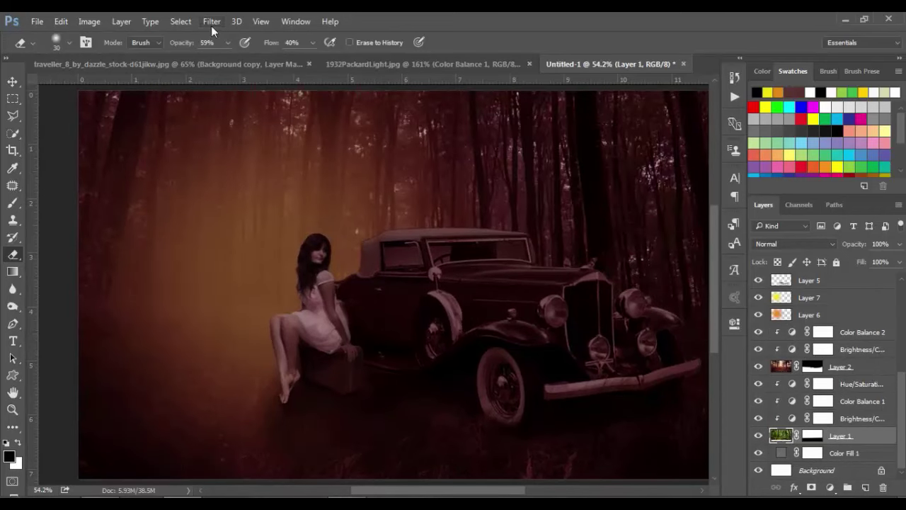
{"action": "left_click", "coordinate": [213, 21]}
{"action": "mouse_move", "coordinate": [290, 168]}
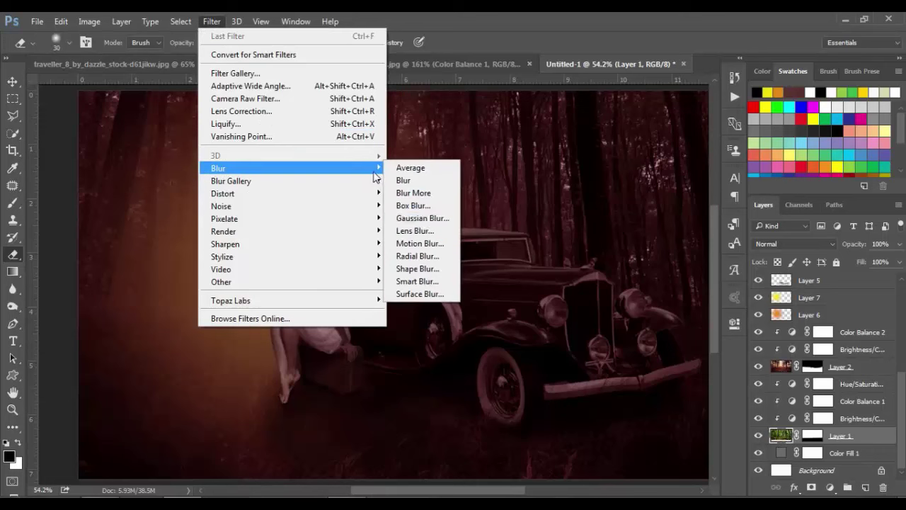
{"action": "left_click", "coordinate": [423, 217]}
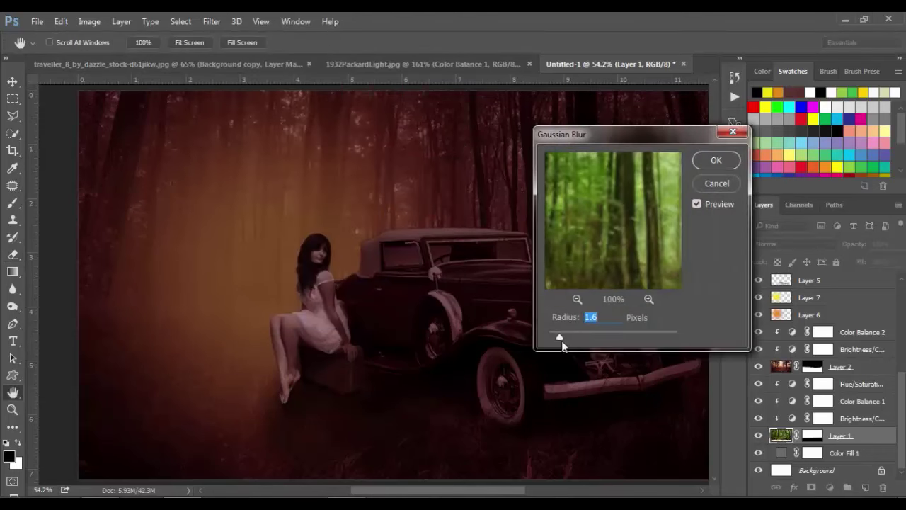
{"action": "mouse_move", "coordinate": [560, 337]}
{"action": "left_mouse_down"}
{"action": "mouse_move", "coordinate": [576, 335]}
{"action": "mouse_move", "coordinate": [567, 334]}
{"action": "left_mouse_up"}
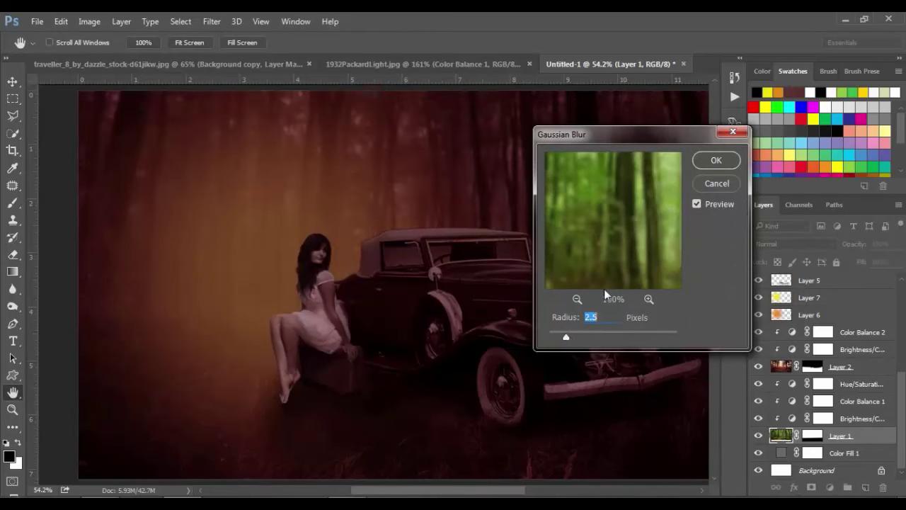
{"action": "left_click", "coordinate": [729, 160]}
Review the orange and yellow glow layers and Background copy, then add empty Layer 9 on top.
{"action": "key", "text": "e"}
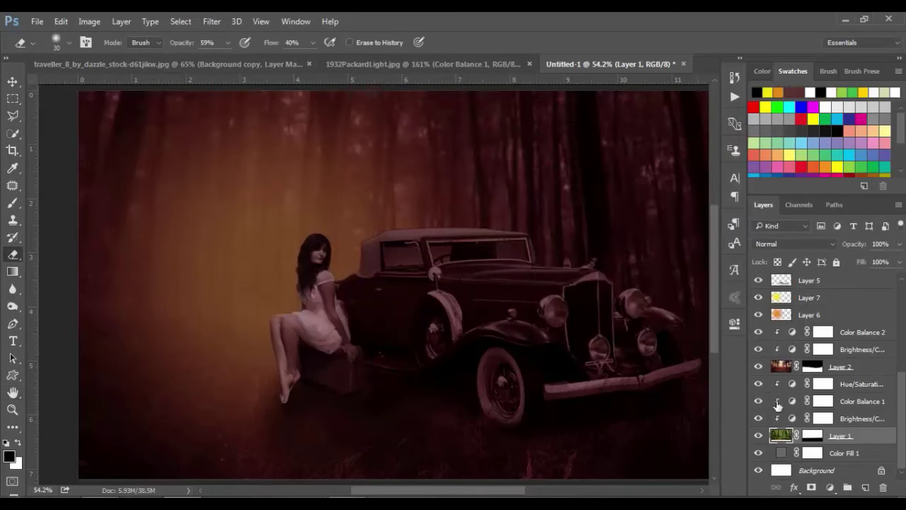
{"action": "scroll", "coordinate": [829, 383], "scroll_direction": "up", "scroll_amount": 3}
{"action": "left_click", "coordinate": [819, 385]}
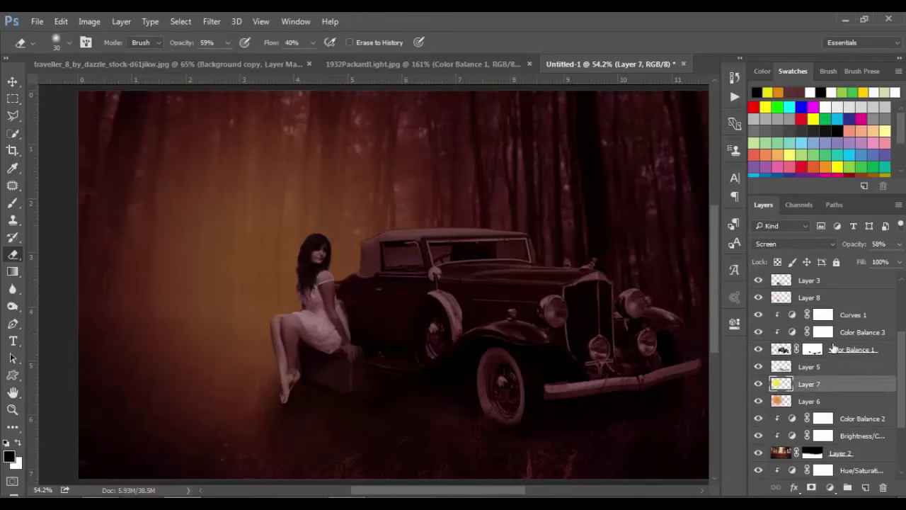
{"action": "left_click", "coordinate": [834, 406]}
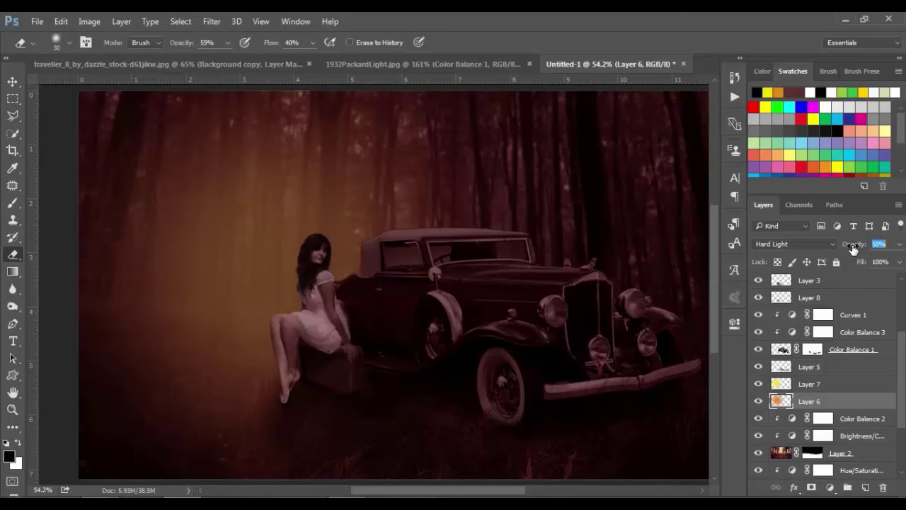
{"action": "left_click", "coordinate": [821, 384]}
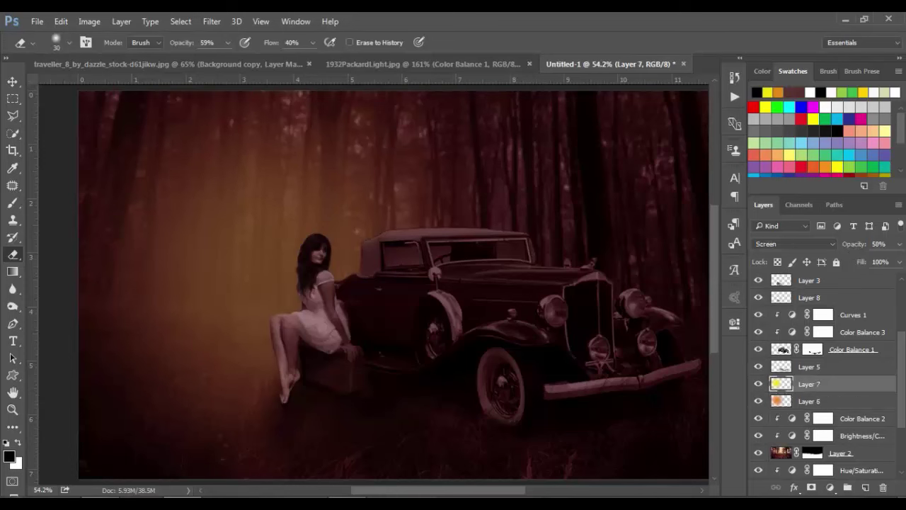
{"action": "scroll", "coordinate": [837, 407], "scroll_direction": "up", "scroll_amount": 3}
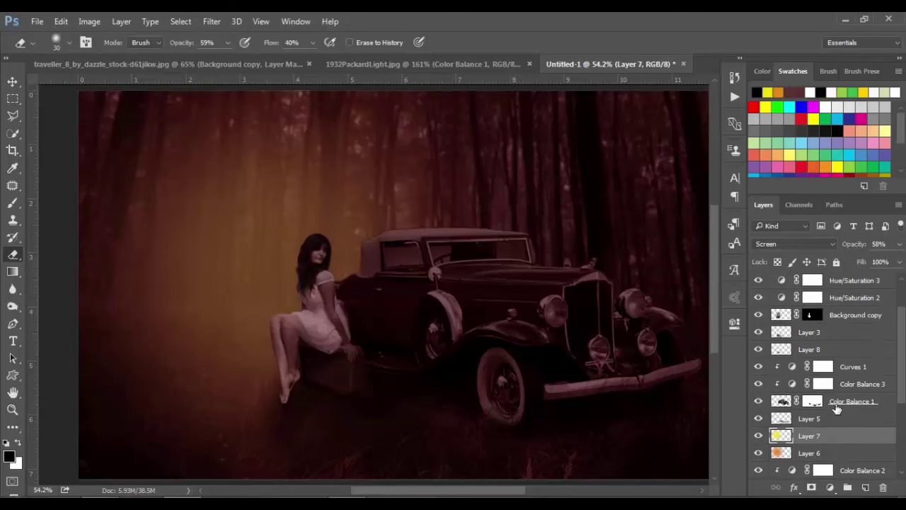
{"action": "scroll", "coordinate": [845, 319], "scroll_direction": "up", "scroll_amount": 3}
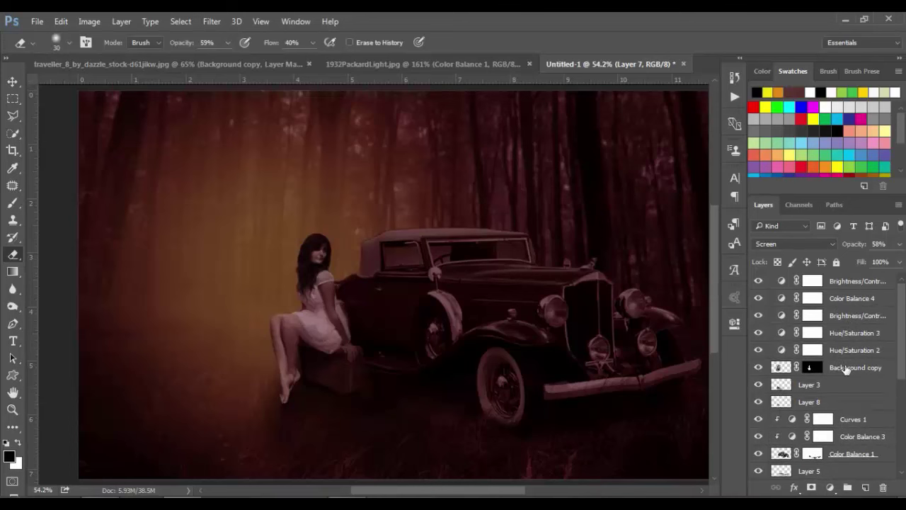
{"action": "left_click", "coordinate": [758, 369]}
{"action": "left_click", "coordinate": [847, 281]}
{"action": "left_click", "coordinate": [865, 488]}
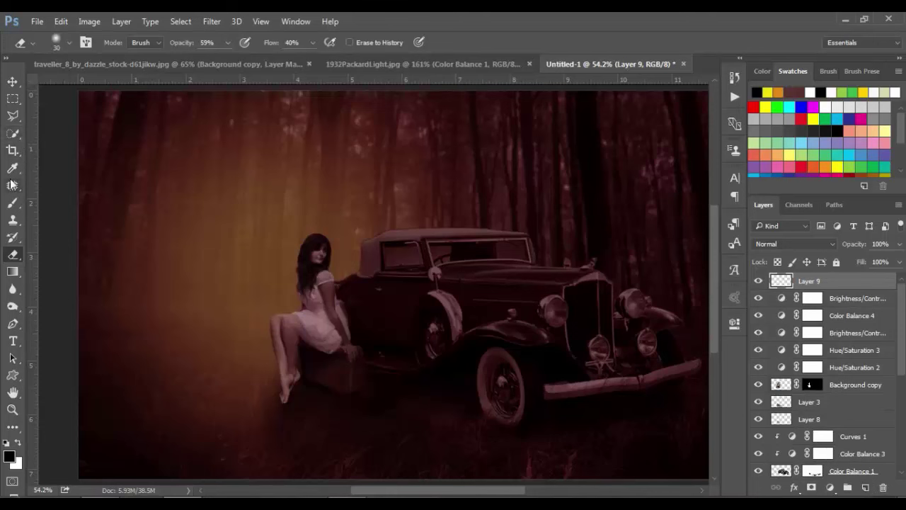
Paint a soft white dot beside the woman with the brush at 100% opacity.
{"action": "left_click", "coordinate": [13, 203]}
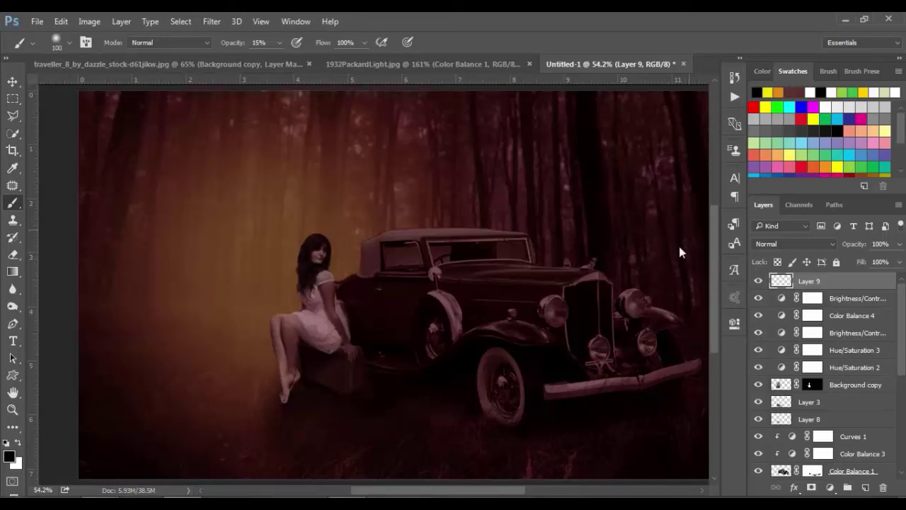
{"action": "left_click", "coordinate": [811, 94]}
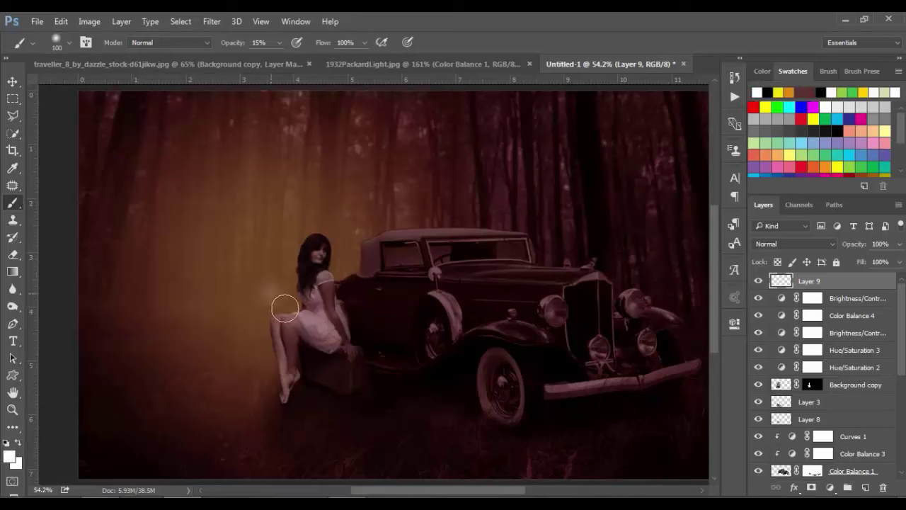
{"action": "left_click_drag", "start_coordinate": [235, 44], "coordinate": [304, 51]}
{"action": "left_click", "coordinate": [266, 288]}
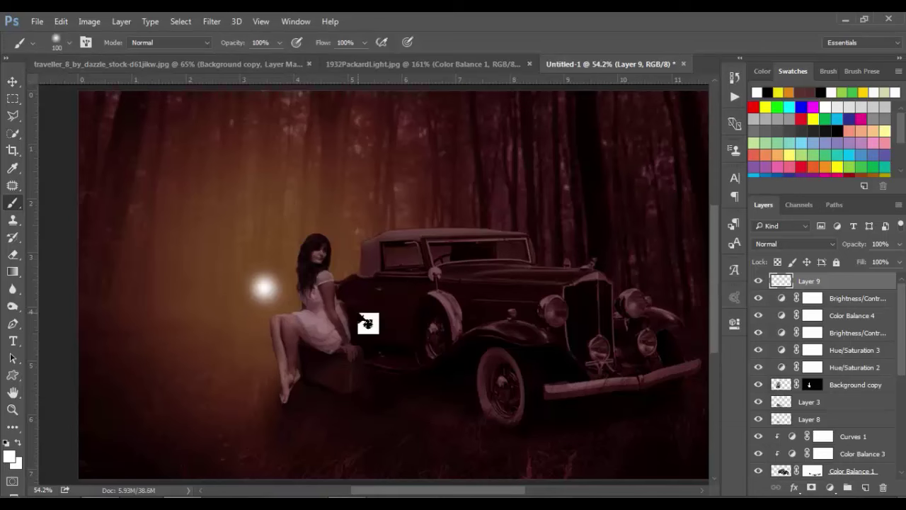
Scale the white dot into a large glow and move it up-left over the forest.
{"action": "key", "text": "ctrl+t"}
{"action": "left_click_drag", "start_coordinate": [285, 310], "coordinate": [453, 446]}
{"action": "left_click_drag", "start_coordinate": [393, 407], "coordinate": [326, 354]}
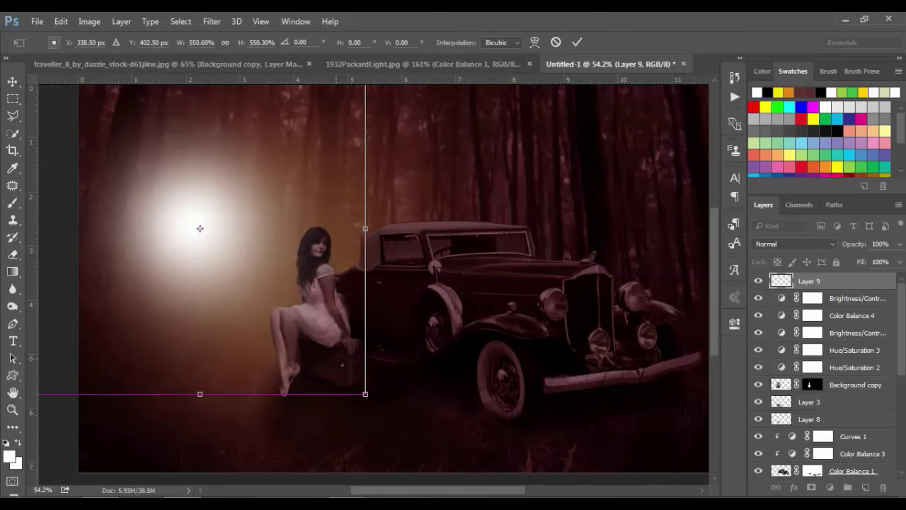
{"action": "left_click_drag", "start_coordinate": [372, 402], "coordinate": [400, 429]}
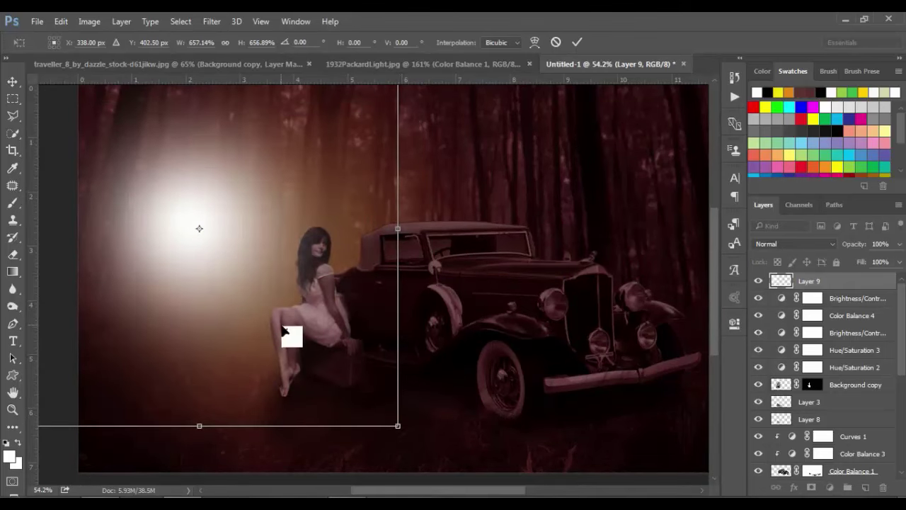
{"action": "left_click_drag", "start_coordinate": [293, 334], "coordinate": [303, 346]}
{"action": "left_click", "coordinate": [577, 43]}
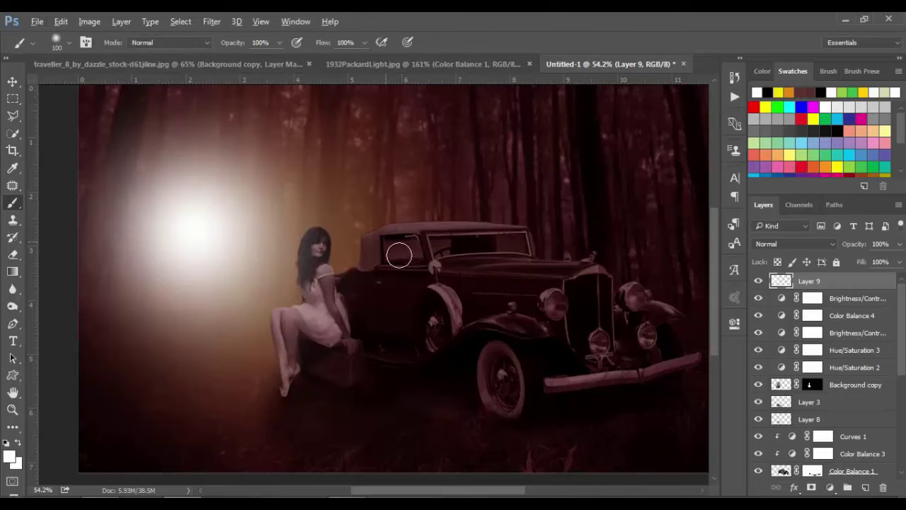
Blend the white glow as Soft Light at about 78% opacity.
{"action": "scroll", "coordinate": [394, 253], "scroll_direction": "down", "scroll_amount": 1}
{"action": "left_click", "coordinate": [786, 244]}
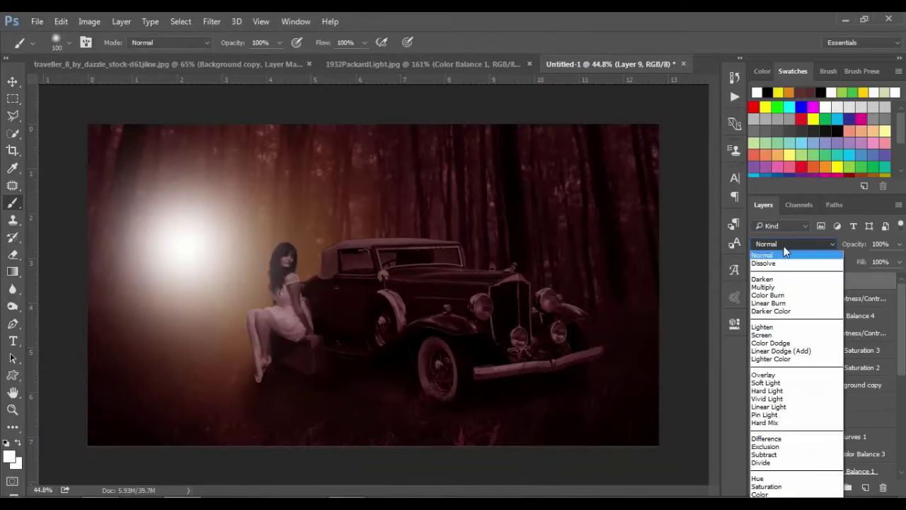
{"action": "left_click", "coordinate": [782, 384]}
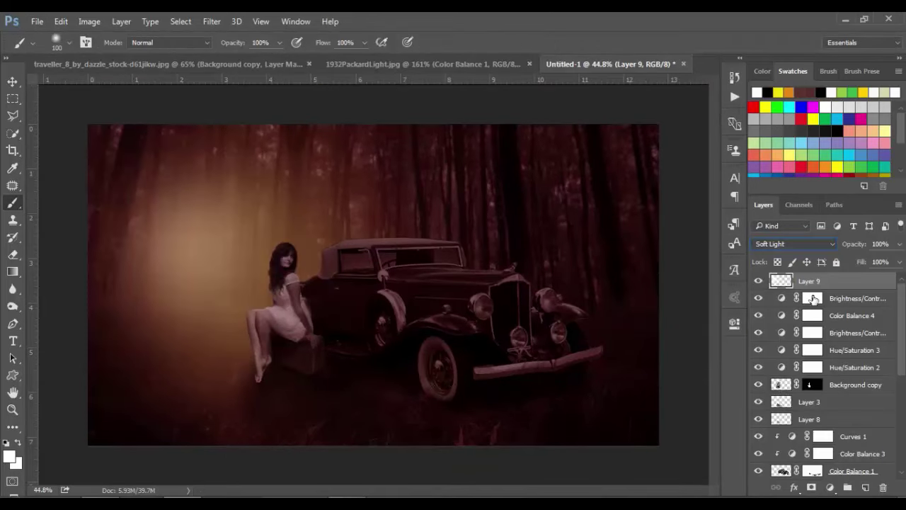
{"action": "left_click_drag", "start_coordinate": [871, 250], "coordinate": [857, 247]}
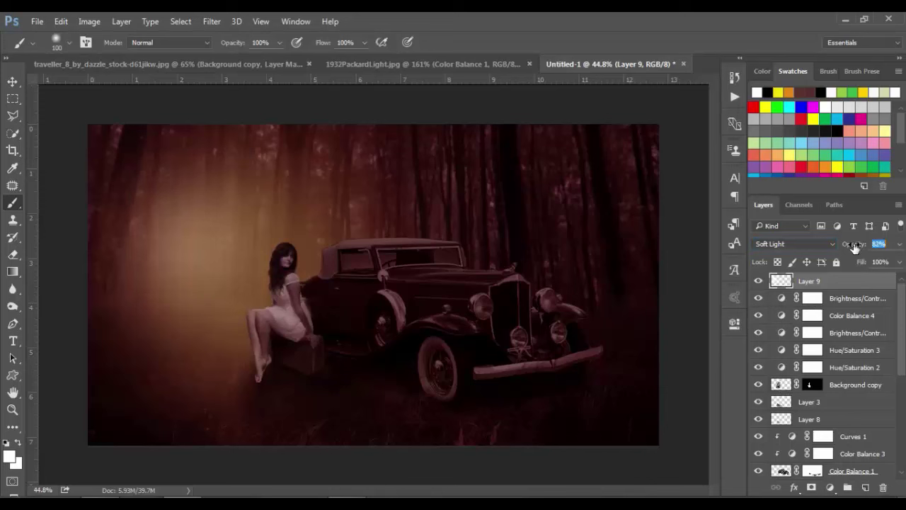
{"action": "left_click", "coordinate": [839, 388]}
{"action": "left_click", "coordinate": [838, 300]}
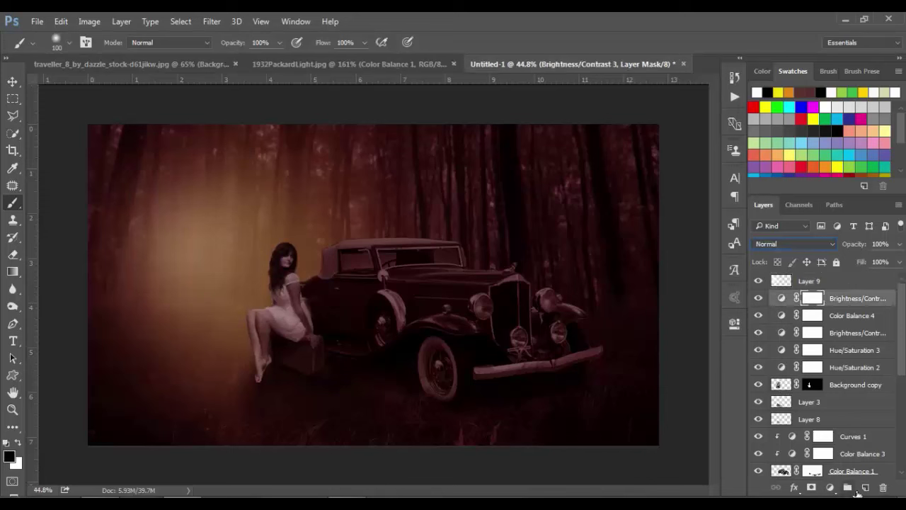
Create a new Layer 10 and fill it with 50% gray.
{"action": "left_click", "coordinate": [865, 487]}
{"action": "right_click", "coordinate": [823, 301]}
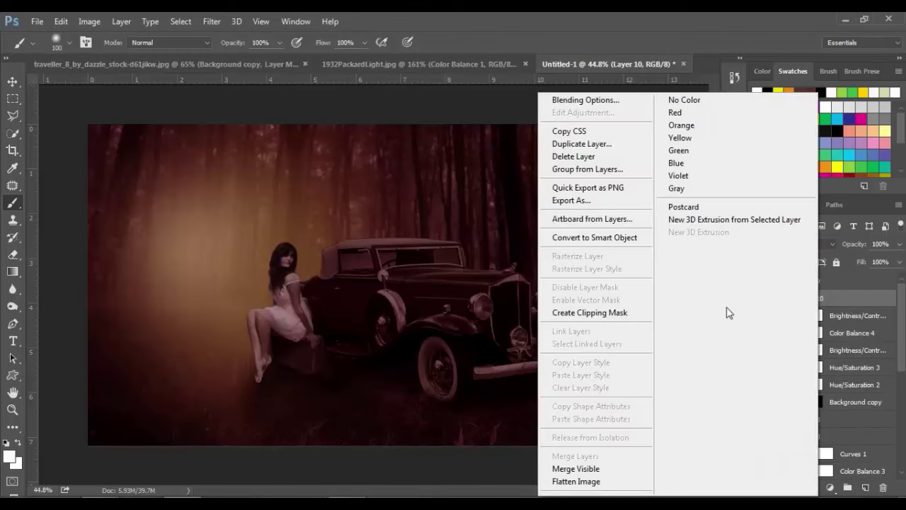
{"action": "left_click", "coordinate": [595, 315]}
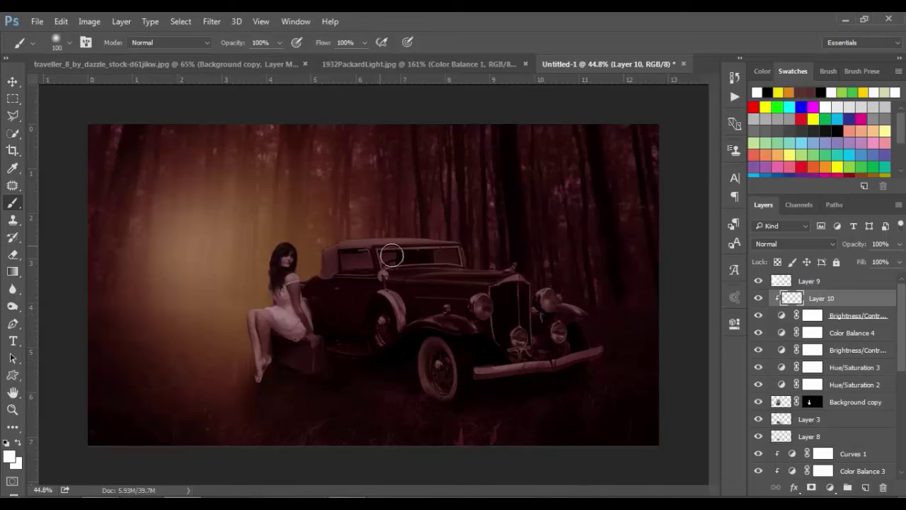
{"action": "left_click", "coordinate": [66, 26]}
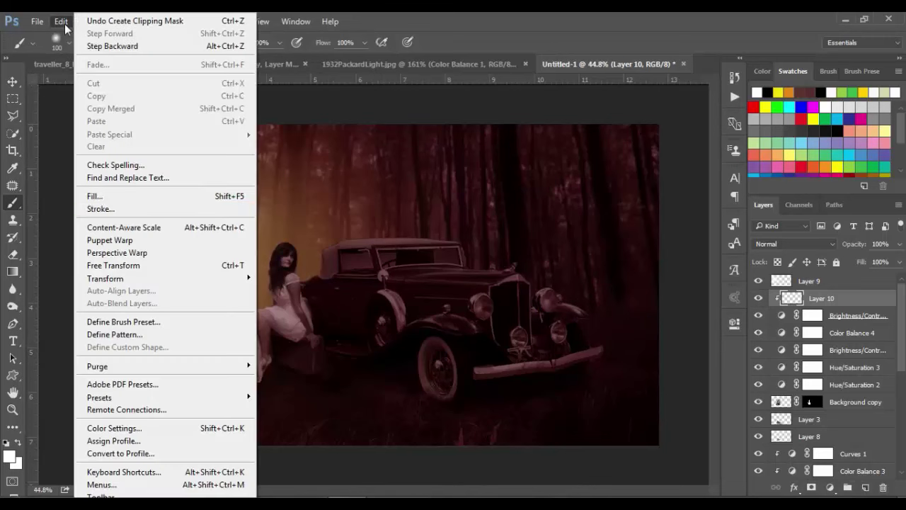
{"action": "left_click", "coordinate": [94, 196]}
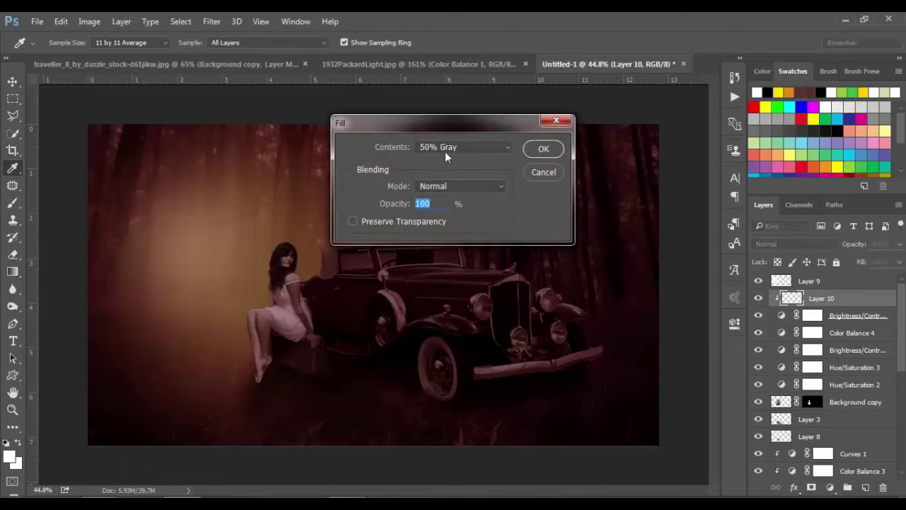
{"action": "left_click", "coordinate": [543, 150]}
{"action": "key", "text": "b"}
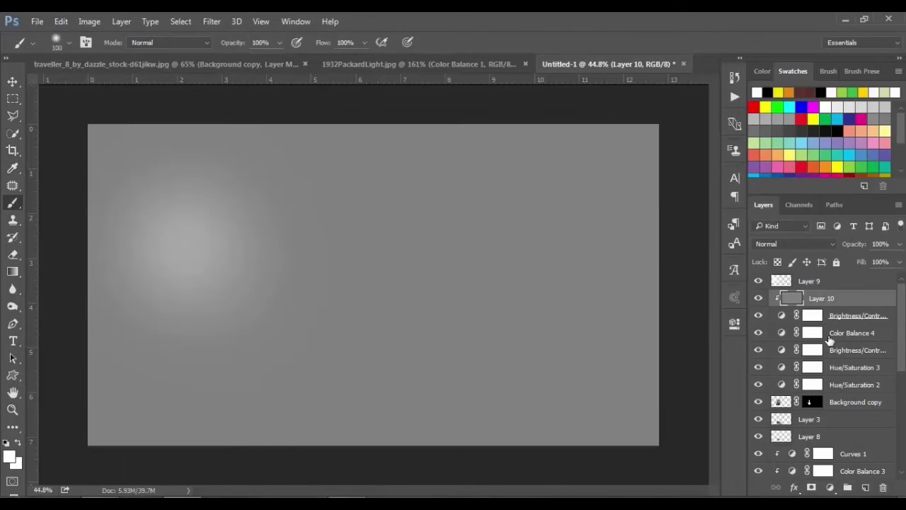
Move Layer 10 above Background copy, clip it to the woman's layer and set Overlay blending.
{"action": "left_click_drag", "start_coordinate": [833, 318], "coordinate": [852, 395]}
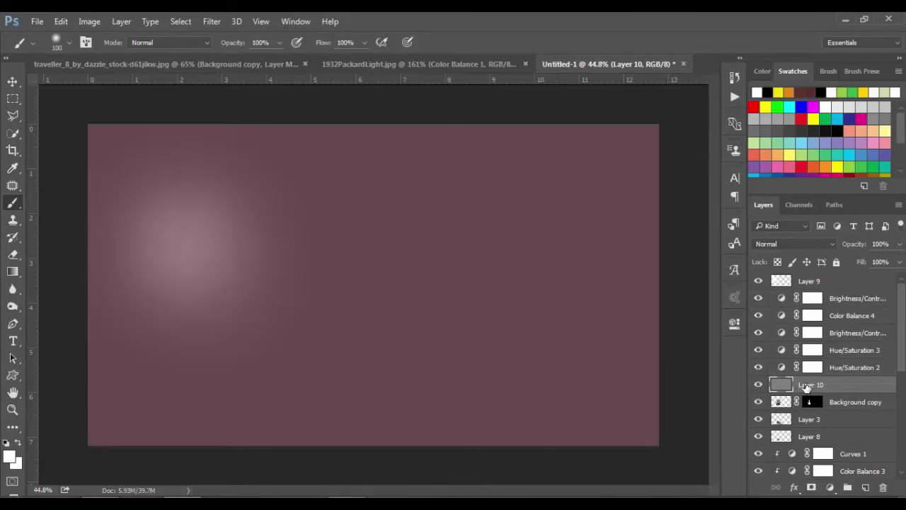
{"action": "right_click", "coordinate": [806, 386]}
{"action": "left_click", "coordinate": [591, 313]}
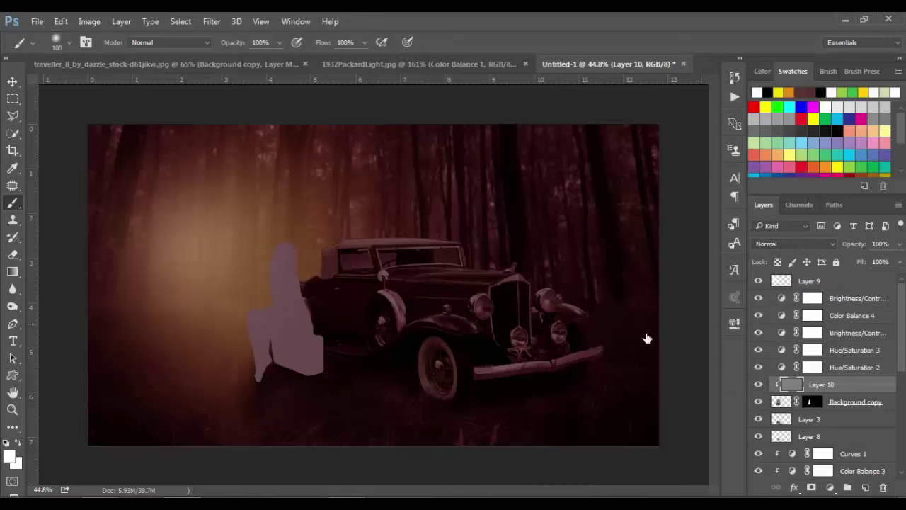
{"action": "left_click", "coordinate": [798, 243]}
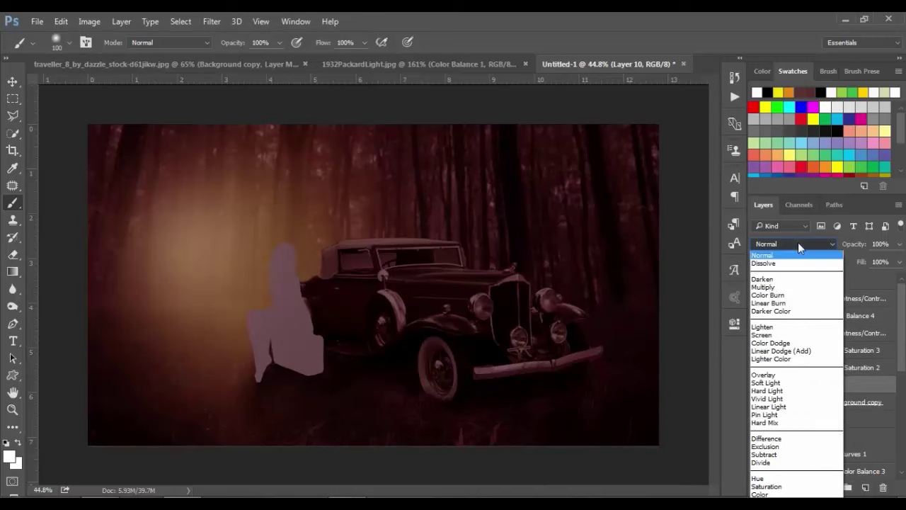
{"action": "left_click", "coordinate": [774, 376]}
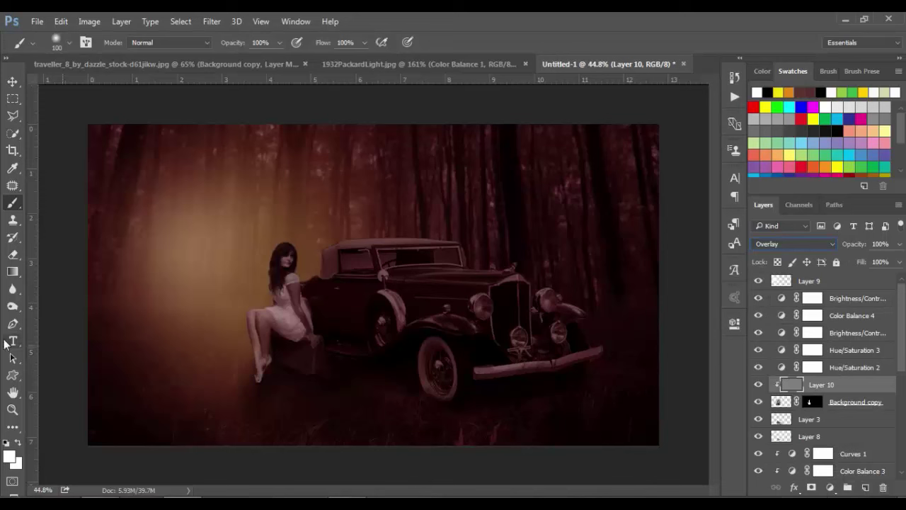
{"action": "left_click", "coordinate": [12, 306]}
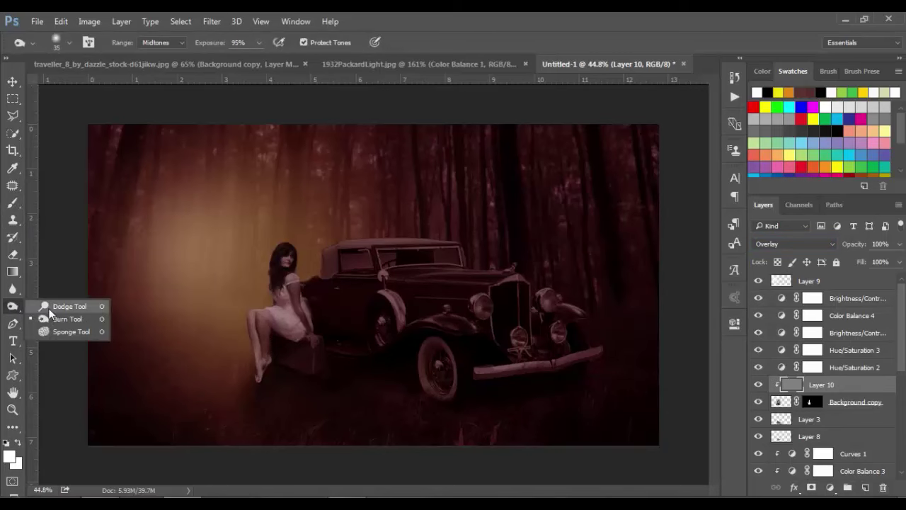
With the Dodge Tool, brighten the highlights along the woman's knee and thigh.
{"action": "left_click", "coordinate": [67, 319]}
{"action": "scroll", "coordinate": [255, 326], "scroll_direction": "up", "scroll_amount": 2}
{"action": "scroll", "coordinate": [254, 326], "scroll_direction": "up", "scroll_amount": 2}
{"action": "scroll", "coordinate": [261, 335], "scroll_direction": "up", "scroll_amount": 3}
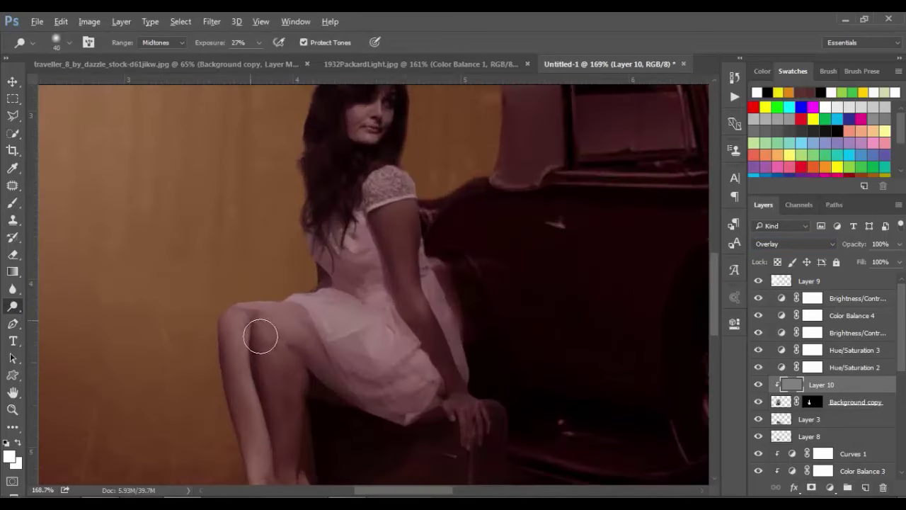
{"action": "left_click_drag", "start_coordinate": [283, 370], "coordinate": [304, 297]}
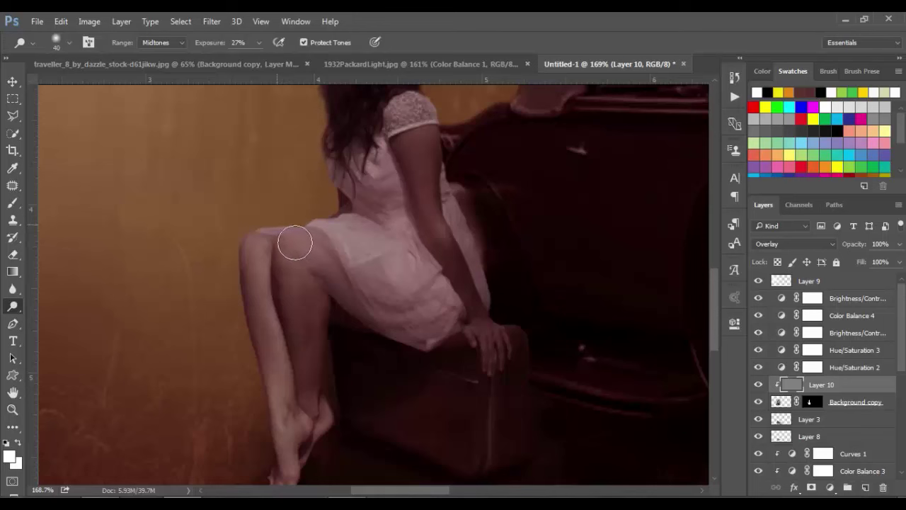
{"action": "mouse_move", "coordinate": [295, 243]}
{"action": "left_mouse_down"}
{"action": "mouse_move", "coordinate": [263, 259]}
{"action": "mouse_move", "coordinate": [272, 346]}
{"action": "mouse_move", "coordinate": [262, 304]}
{"action": "mouse_move", "coordinate": [300, 480]}
{"action": "mouse_move", "coordinate": [332, 410]}
{"action": "mouse_move", "coordinate": [314, 318]}
{"action": "left_mouse_up"}
{"action": "key", "text": "bracketleft"}
{"action": "key", "text": "bracketleft"}
{"action": "key", "text": "bracketleft"}
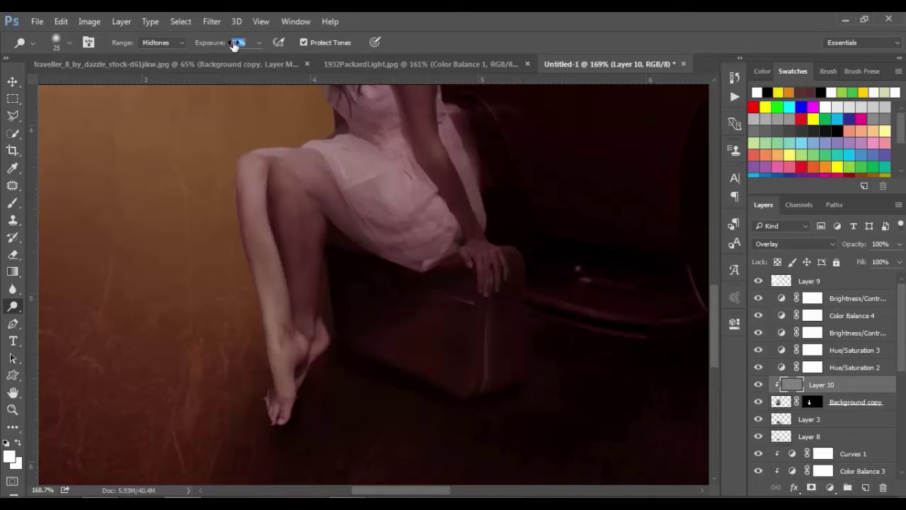
{"action": "mouse_move", "coordinate": [254, 165]}
{"action": "left_mouse_down"}
{"action": "mouse_move", "coordinate": [250, 233]}
{"action": "mouse_move", "coordinate": [249, 206]}
{"action": "mouse_move", "coordinate": [269, 328]}
{"action": "left_mouse_up"}
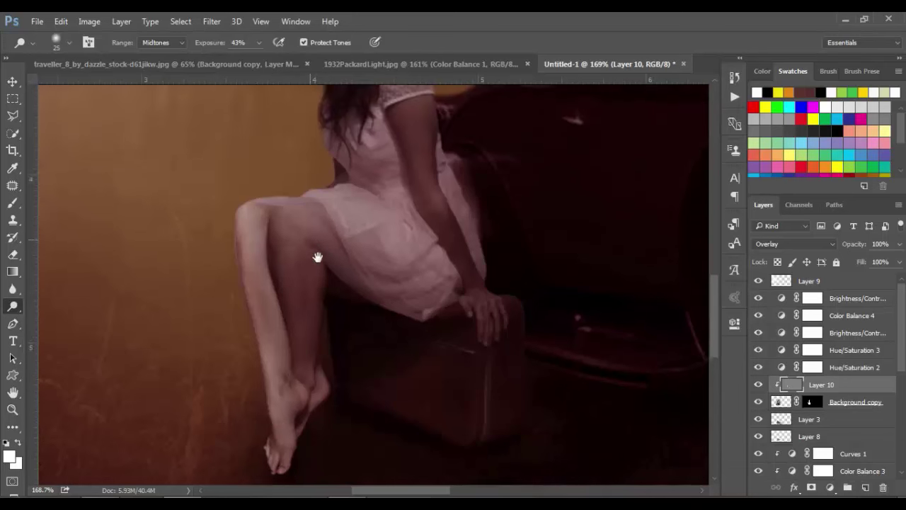
Lighten the woman's thigh under the dress.
{"action": "left_click_drag", "start_coordinate": [327, 211], "coordinate": [320, 311]}
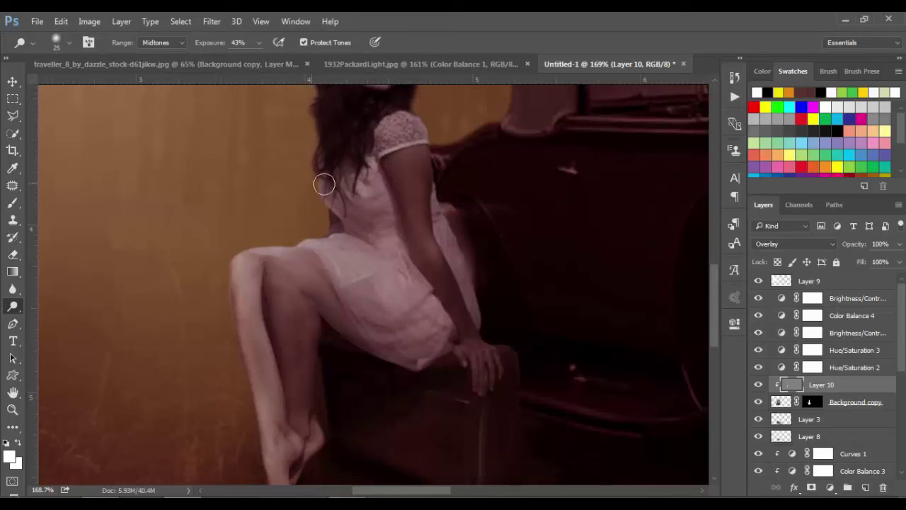
{"action": "left_click_drag", "start_coordinate": [323, 192], "coordinate": [347, 297]}
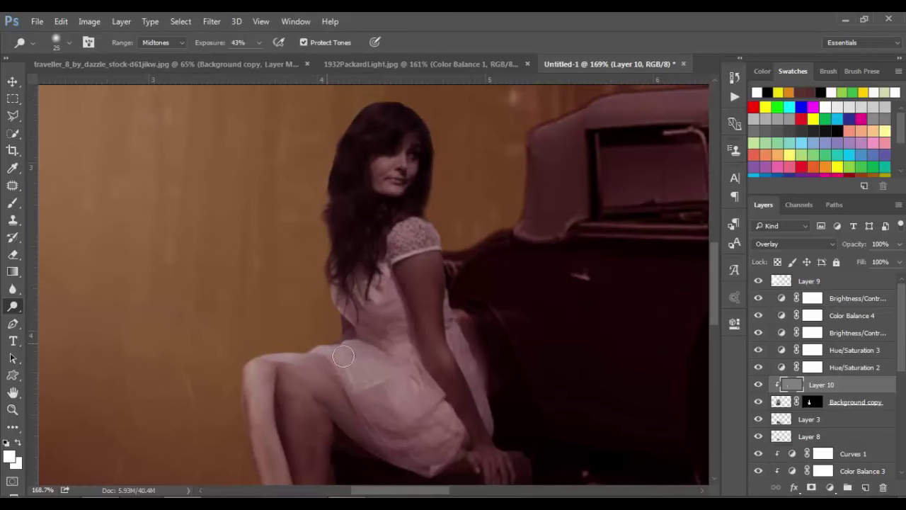
{"action": "left_click_drag", "start_coordinate": [353, 358], "coordinate": [345, 363]}
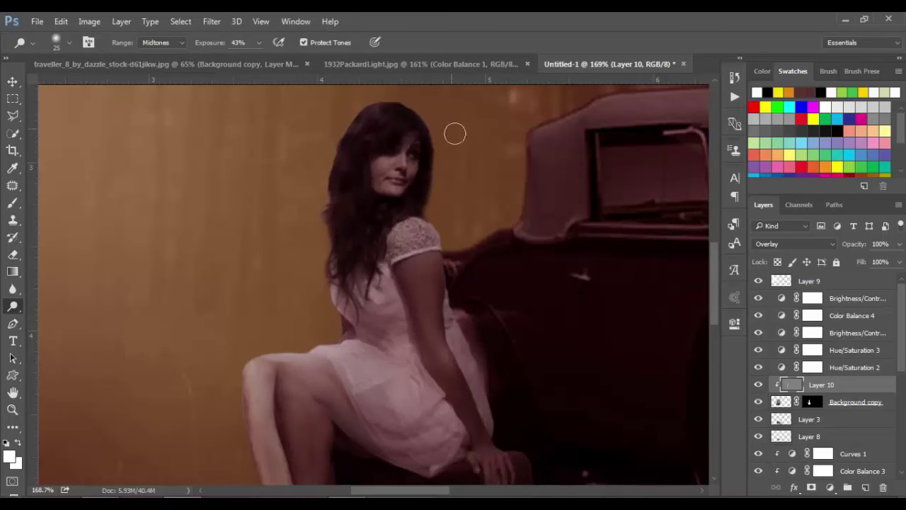
{"action": "left_click_drag", "start_coordinate": [455, 334], "coordinate": [444, 216]}
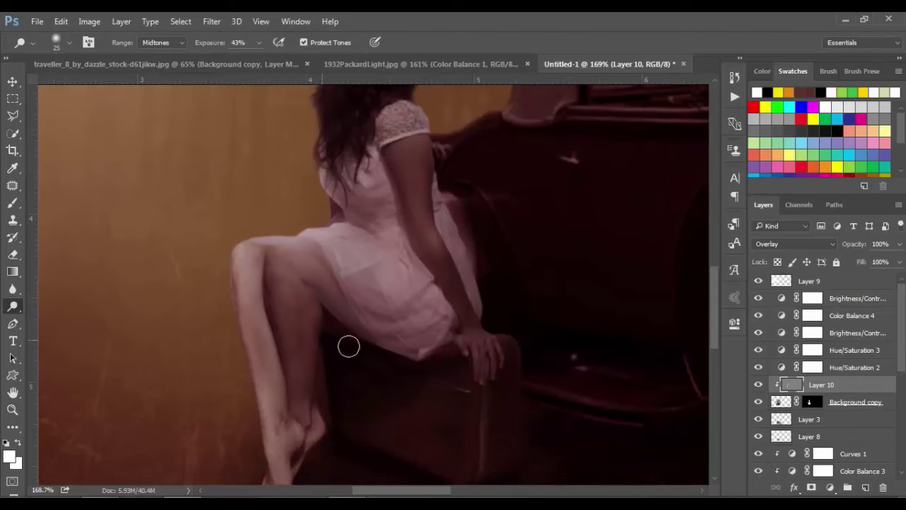
Lower dodge exposure to 13% and lighten the highlights down the shin.
{"action": "left_click_drag", "start_coordinate": [217, 47], "coordinate": [203, 42]}
{"action": "key", "text": "bracketright"}
{"action": "key", "text": "bracketright"}
{"action": "key", "text": "bracketright"}
{"action": "key", "text": "bracketright"}
{"action": "key", "text": "bracketright"}
{"action": "key", "text": "bracketleft"}
{"action": "key", "text": "bracketleft"}
{"action": "mouse_move", "coordinate": [285, 292]}
{"action": "left_mouse_down"}
{"action": "mouse_move", "coordinate": [324, 410]}
{"action": "mouse_move", "coordinate": [304, 307]}
{"action": "mouse_move", "coordinate": [295, 317]}
{"action": "left_mouse_up"}
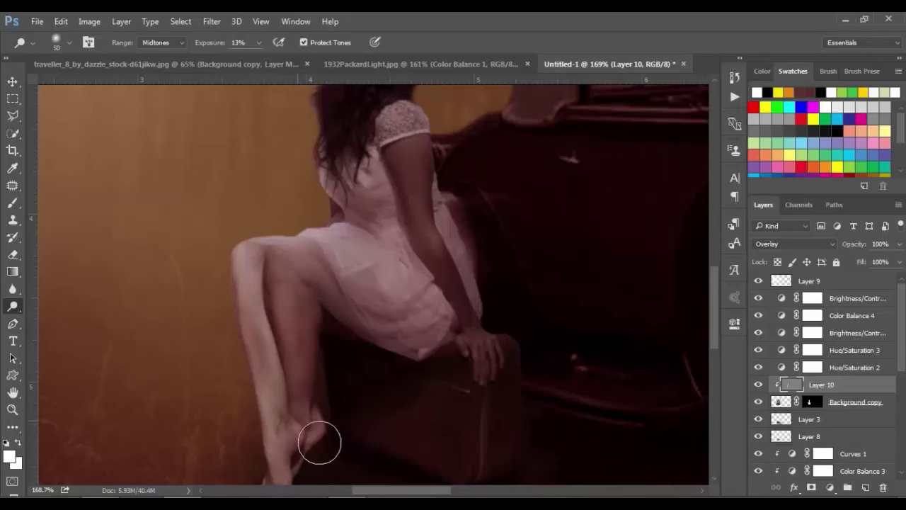
{"action": "scroll", "coordinate": [364, 435], "scroll_direction": "down", "scroll_amount": 2}
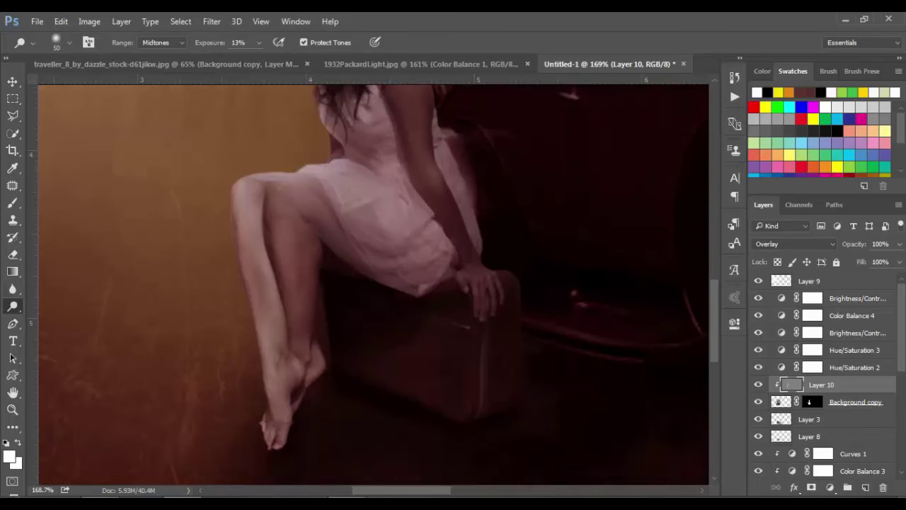
{"action": "right_click", "coordinate": [16, 307]}
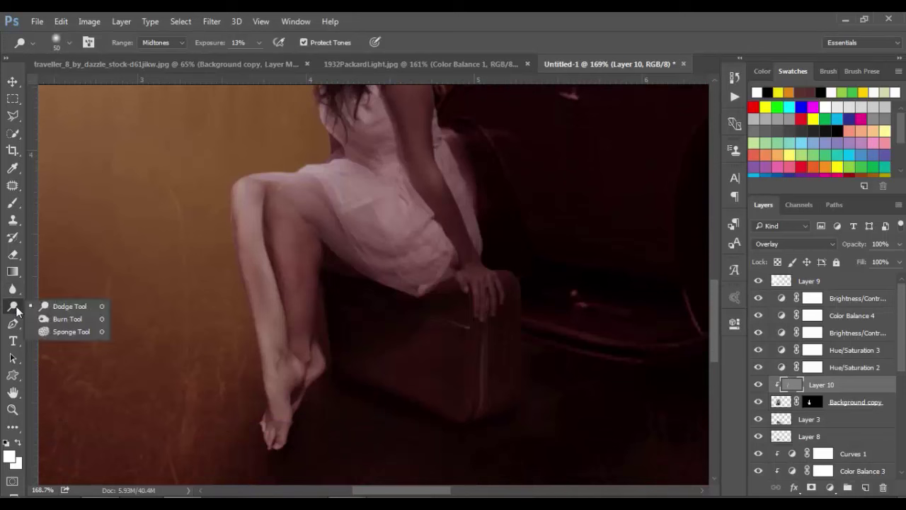
With the Burn Tool, darken the shin, the dress edge and suitcase, and the ankles.
{"action": "left_click", "coordinate": [56, 320]}
{"action": "left_click_drag", "start_coordinate": [320, 306], "coordinate": [325, 340]}
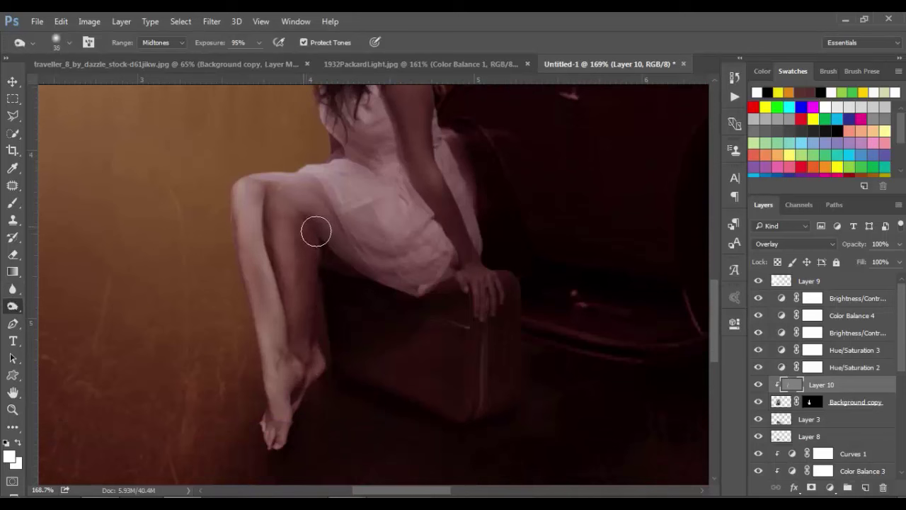
{"action": "mouse_move", "coordinate": [342, 259]}
{"action": "left_mouse_down"}
{"action": "mouse_move", "coordinate": [421, 299]}
{"action": "mouse_move", "coordinate": [455, 300]}
{"action": "mouse_move", "coordinate": [495, 344]}
{"action": "mouse_move", "coordinate": [476, 309]}
{"action": "left_mouse_up"}
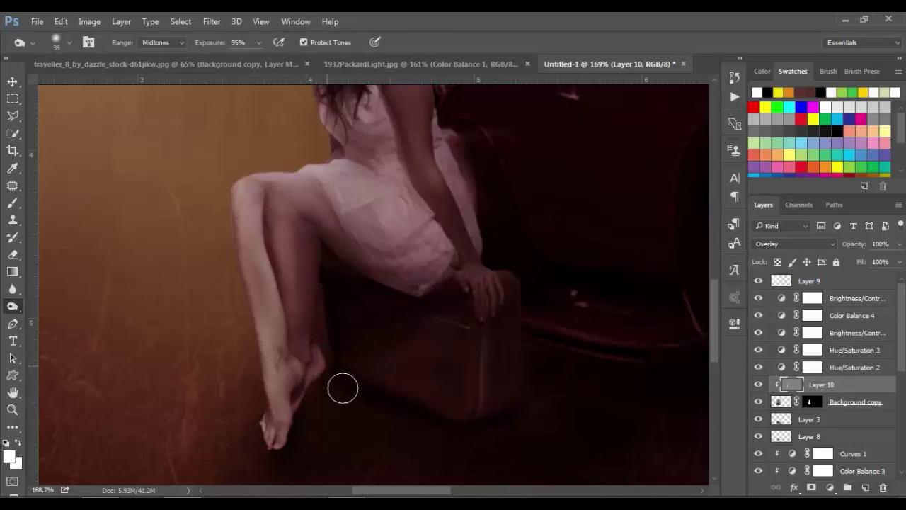
{"action": "mouse_move", "coordinate": [342, 384]}
{"action": "left_mouse_down"}
{"action": "mouse_move", "coordinate": [333, 393]}
{"action": "mouse_move", "coordinate": [336, 378]}
{"action": "mouse_move", "coordinate": [312, 438]}
{"action": "mouse_move", "coordinate": [304, 413]}
{"action": "mouse_move", "coordinate": [298, 451]}
{"action": "mouse_move", "coordinate": [330, 376]}
{"action": "mouse_move", "coordinate": [301, 363]}
{"action": "mouse_move", "coordinate": [290, 247]}
{"action": "mouse_move", "coordinate": [346, 252]}
{"action": "mouse_move", "coordinate": [295, 276]}
{"action": "mouse_move", "coordinate": [283, 267]}
{"action": "mouse_move", "coordinate": [290, 229]}
{"action": "mouse_move", "coordinate": [313, 361]}
{"action": "mouse_move", "coordinate": [299, 215]}
{"action": "mouse_move", "coordinate": [298, 303]}
{"action": "mouse_move", "coordinate": [318, 241]}
{"action": "mouse_move", "coordinate": [334, 316]}
{"action": "mouse_move", "coordinate": [324, 215]}
{"action": "mouse_move", "coordinate": [316, 221]}
{"action": "left_mouse_up"}
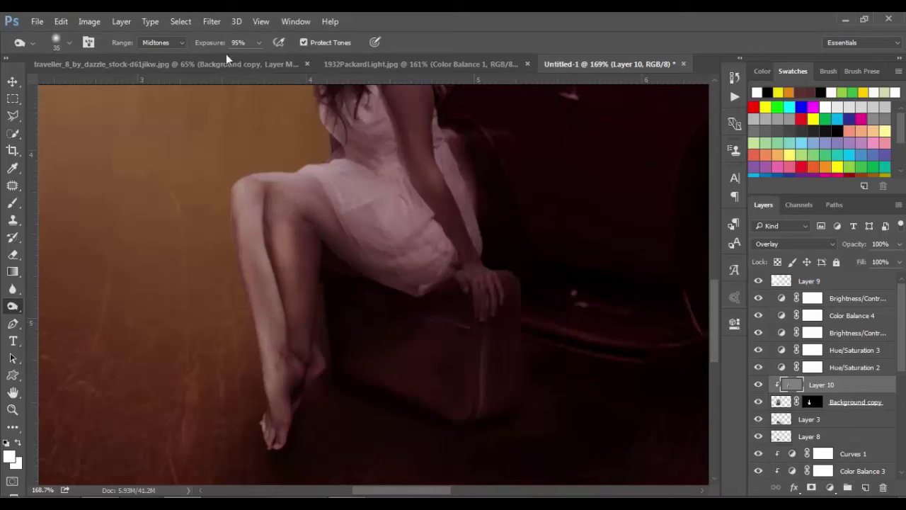
Lower the burn exposure and deepen the shading down the shin.
{"action": "left_click_drag", "start_coordinate": [204, 47], "coordinate": [192, 47]}
{"action": "left_click_drag", "start_coordinate": [307, 245], "coordinate": [308, 352]}
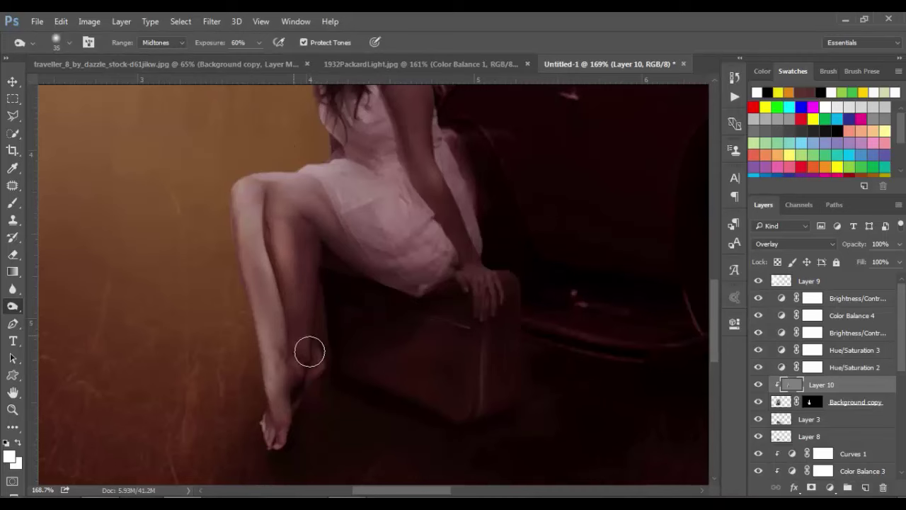
{"action": "left_click_drag", "start_coordinate": [351, 278], "coordinate": [359, 361]}
{"action": "left_click_drag", "start_coordinate": [375, 330], "coordinate": [423, 347]}
{"action": "right_click", "coordinate": [12, 311]}
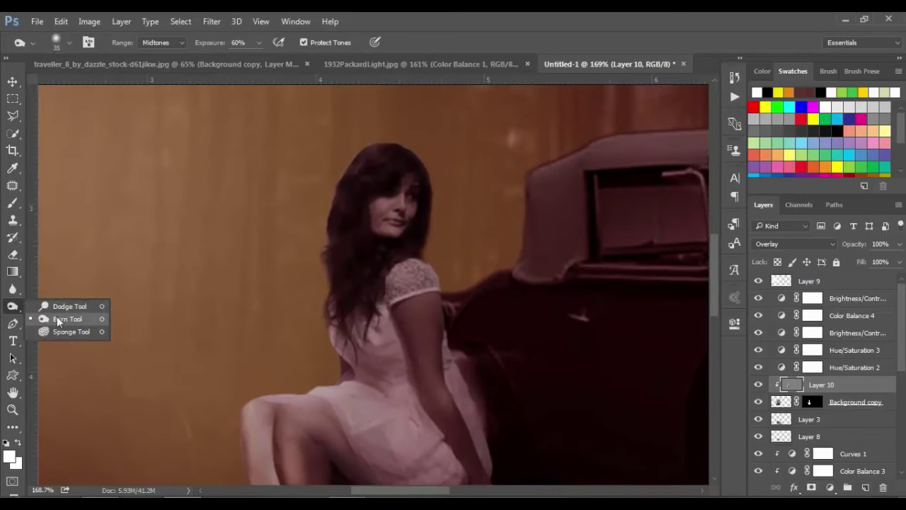
{"action": "left_click", "coordinate": [56, 304]}
{"action": "scroll", "coordinate": [485, 352], "scroll_direction": "down", "scroll_amount": 5}
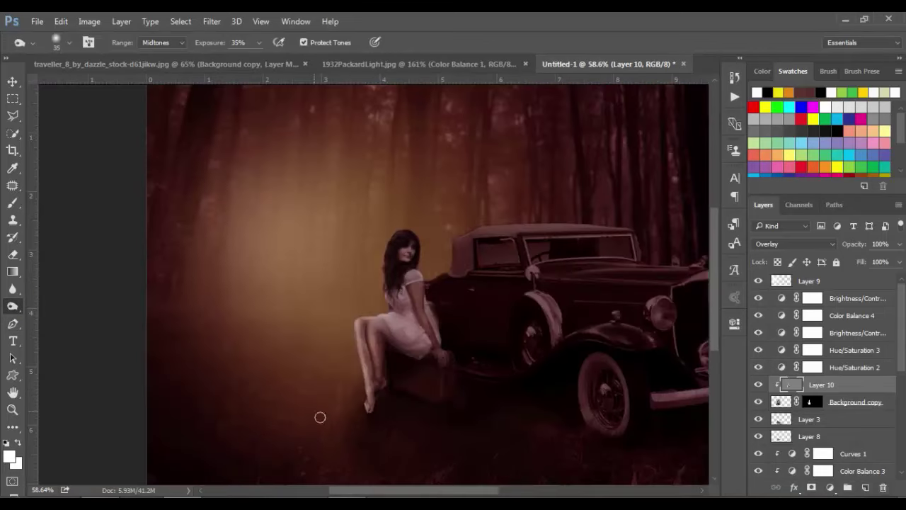
Switch back to the Dodge Tool and retouch the tones along the inner calf.
{"action": "right_click", "coordinate": [16, 311]}
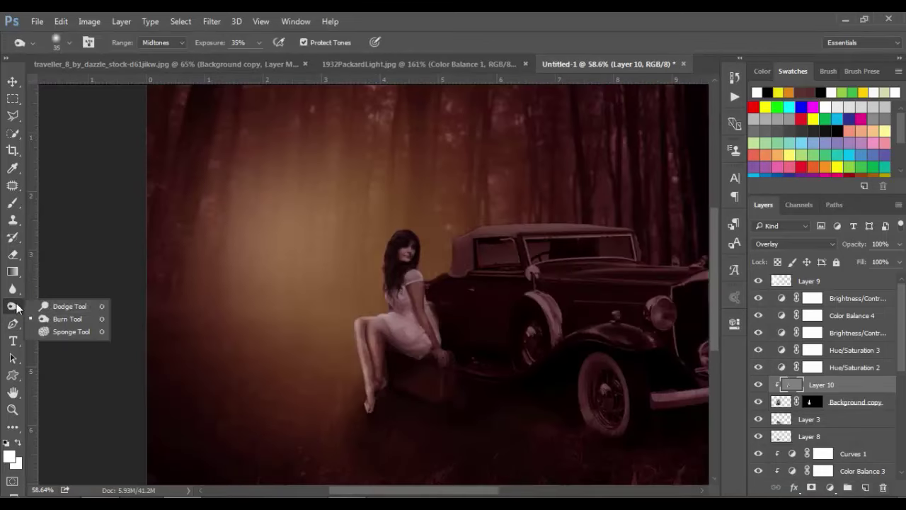
{"action": "left_click", "coordinate": [64, 318]}
{"action": "scroll", "coordinate": [403, 403], "scroll_direction": "up", "scroll_amount": 1}
{"action": "scroll", "coordinate": [382, 382], "scroll_direction": "up", "scroll_amount": 3}
{"action": "mouse_move", "coordinate": [379, 369]}
{"action": "left_mouse_down"}
{"action": "mouse_move", "coordinate": [370, 313]}
{"action": "mouse_move", "coordinate": [377, 363]}
{"action": "left_mouse_up"}
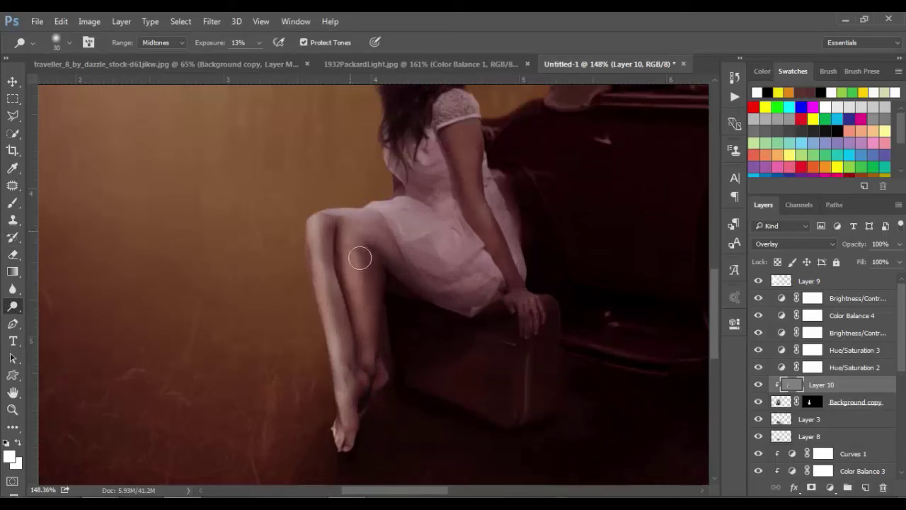
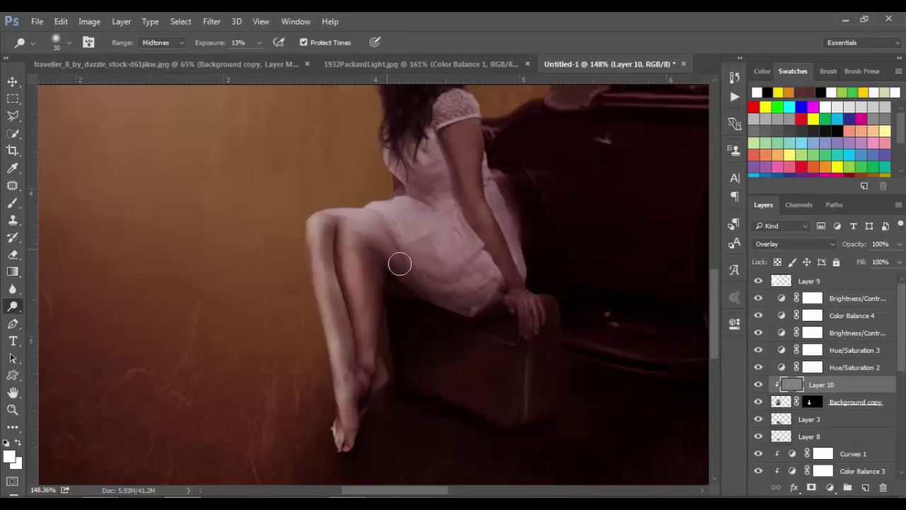
Switch from the toning tools to the Burn tool and adjust the zoom.
{"action": "right_click", "coordinate": [20, 306]}
{"action": "left_click", "coordinate": [68, 318]}
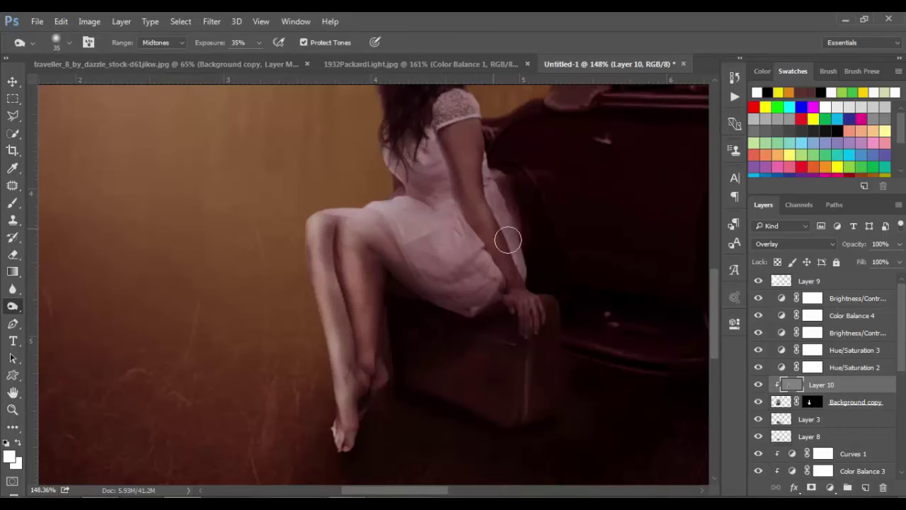
{"action": "scroll", "coordinate": [505, 239], "scroll_direction": "up", "scroll_amount": 3}
{"action": "scroll", "coordinate": [514, 210], "scroll_direction": "up", "scroll_amount": 2}
{"action": "scroll", "coordinate": [465, 212], "scroll_direction": "up", "scroll_amount": 1}
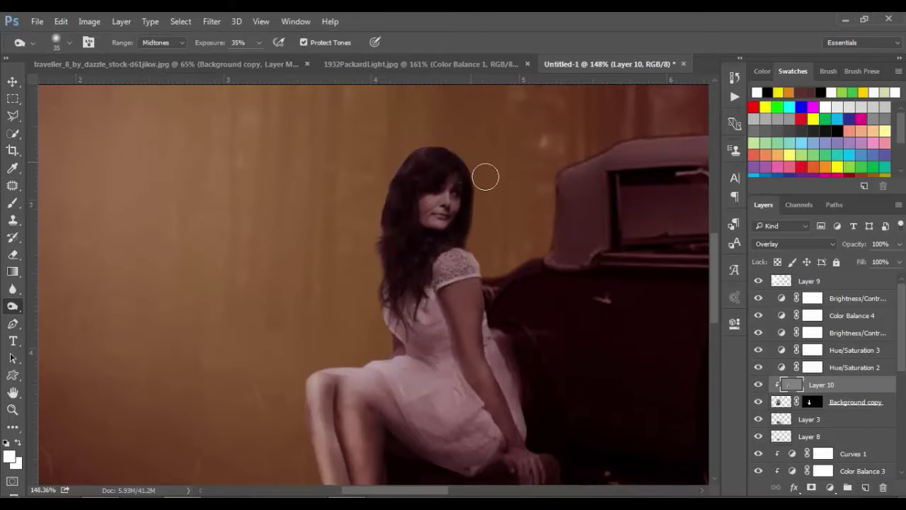
{"action": "scroll", "coordinate": [498, 276], "scroll_direction": "down", "scroll_amount": 3}
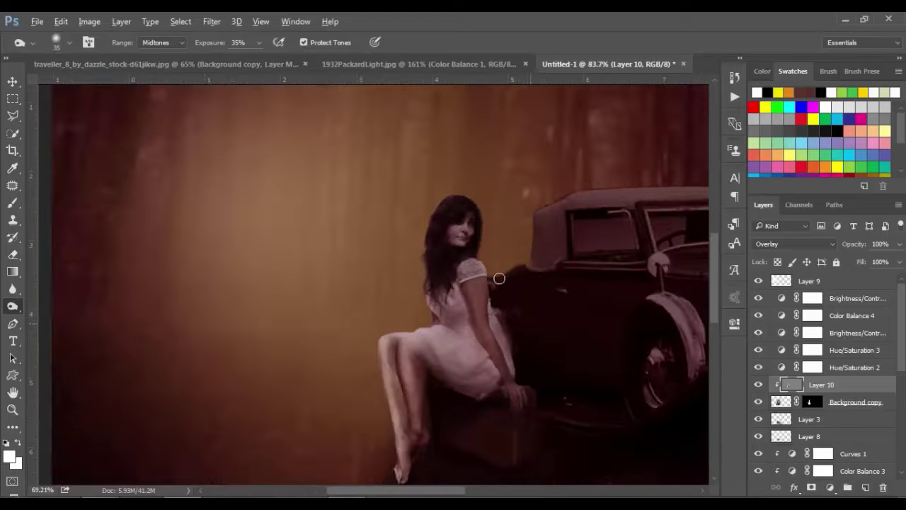
{"action": "scroll", "coordinate": [501, 279], "scroll_direction": "down", "scroll_amount": 2}
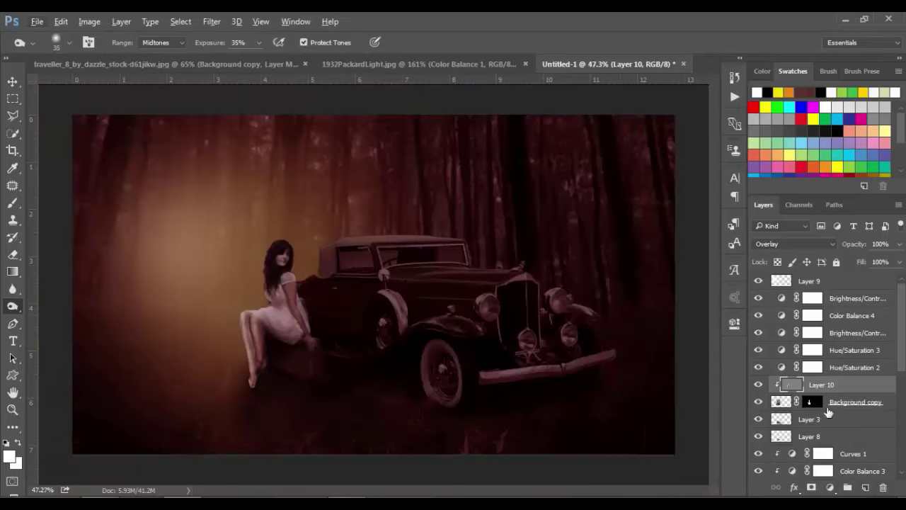
Select Layer 10 and add a new empty Layer 11 above it.
{"action": "left_click", "coordinate": [836, 405]}
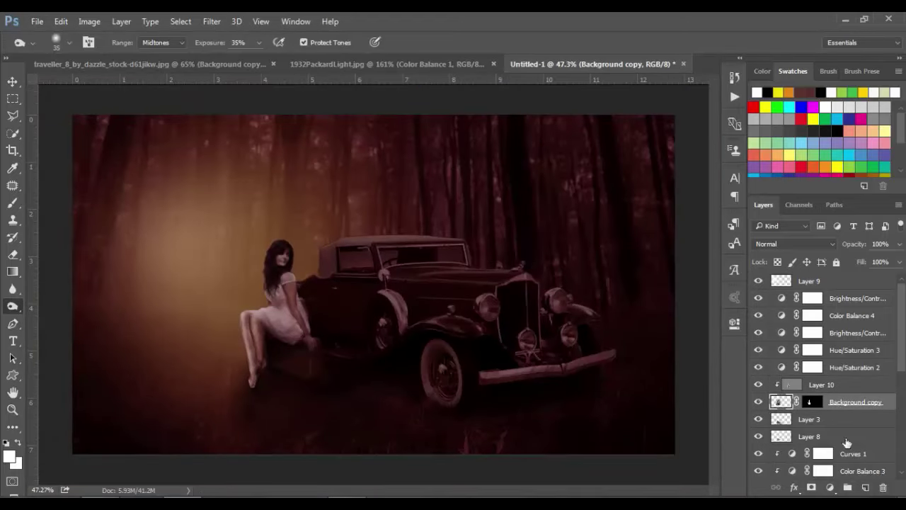
{"action": "left_click", "coordinate": [847, 391]}
{"action": "left_click", "coordinate": [869, 488]}
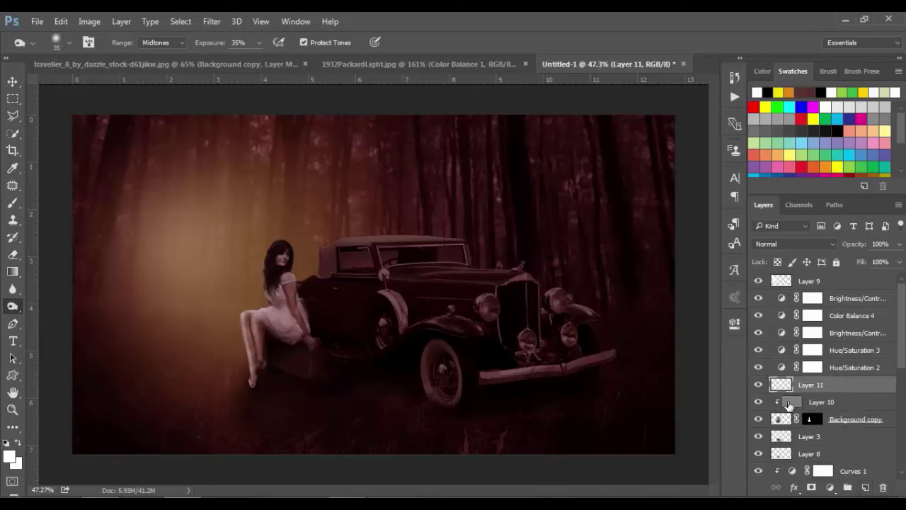
Clip Layer 11 to Layer 10 and set up a small brown brush at 76% opacity.
{"action": "right_click", "coordinate": [817, 378]}
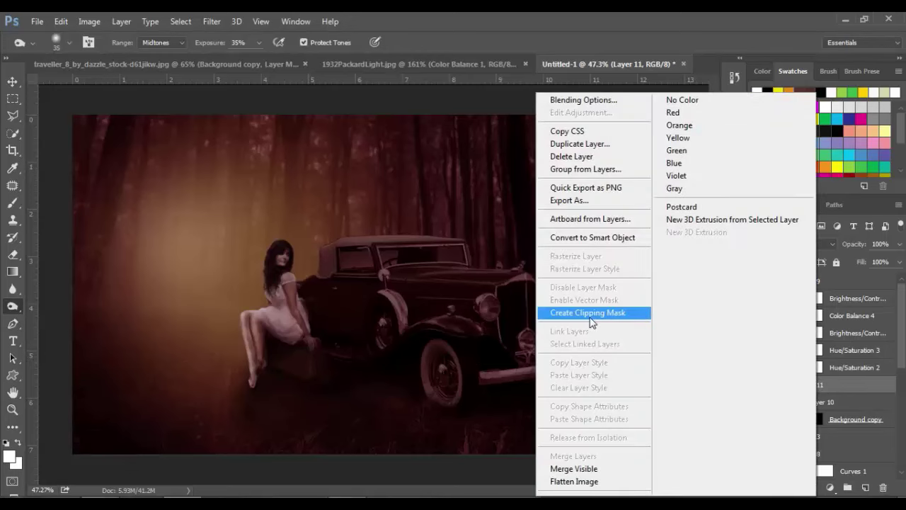
{"action": "left_click", "coordinate": [591, 314]}
{"action": "key", "text": "b"}
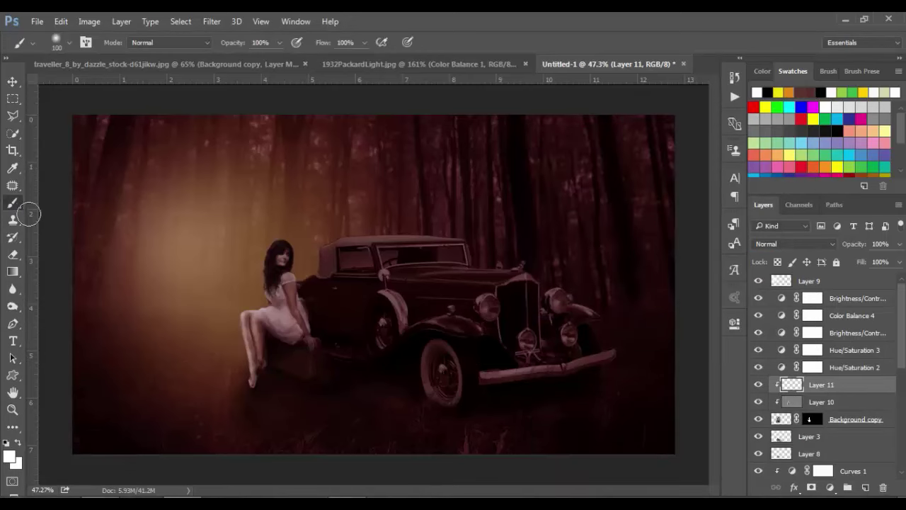
{"action": "left_click", "coordinate": [195, 265], "text": "alt"}
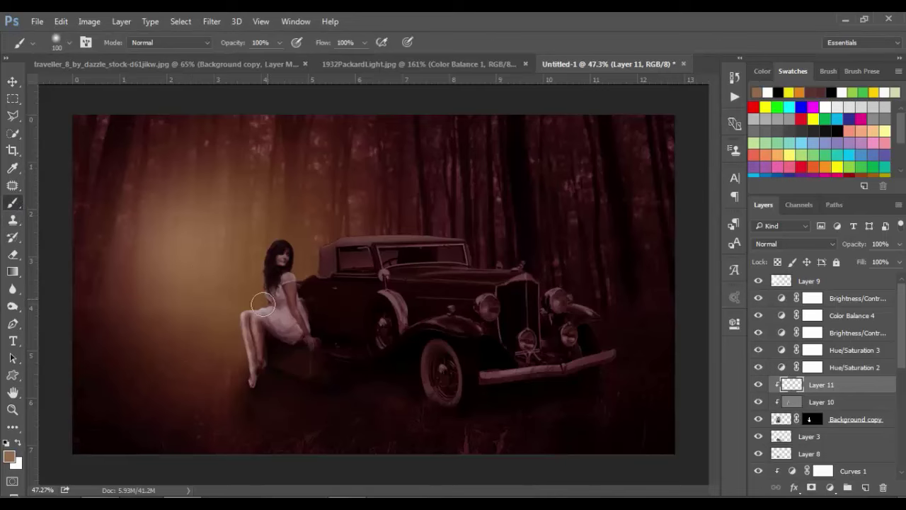
{"action": "scroll", "coordinate": [262, 303], "scroll_direction": "up", "scroll_amount": 2}
{"action": "scroll", "coordinate": [262, 303], "scroll_direction": "up", "scroll_amount": 2}
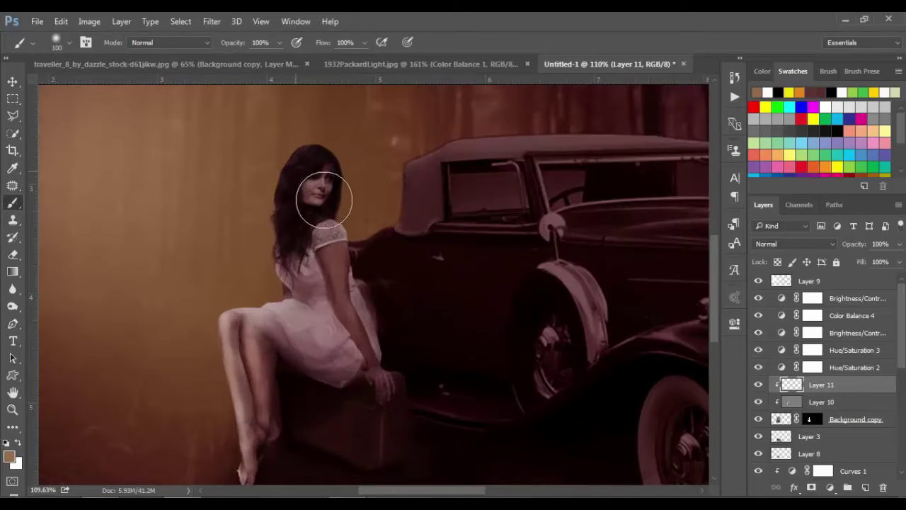
{"action": "key", "text": "bracketleft"}
{"action": "key", "text": "bracketleft"}
{"action": "key", "text": "bracketleft"}
{"action": "left_click_drag", "start_coordinate": [242, 44], "coordinate": [225, 45]}
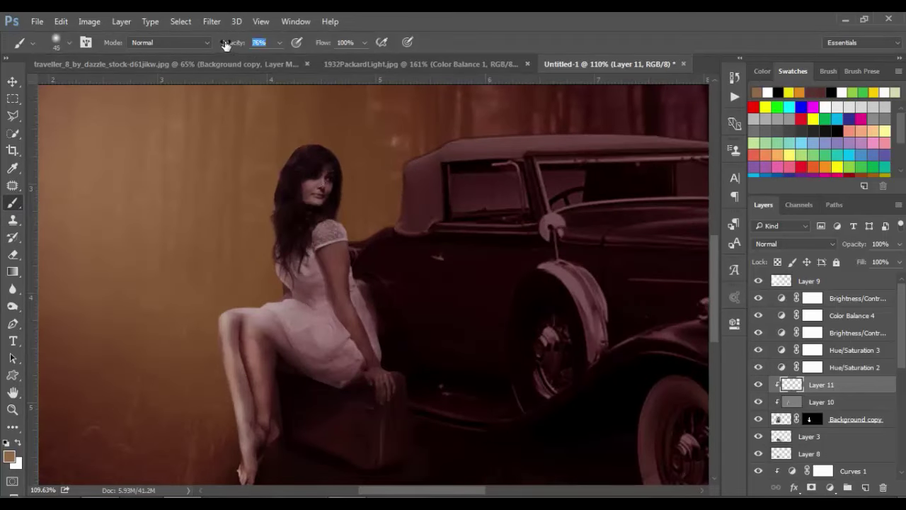
{"action": "key", "text": "bracketleft"}
Paint brown over her hair and back, undo it, then paint light pink over her hair.
{"action": "mouse_move", "coordinate": [325, 152]}
{"action": "left_mouse_down"}
{"action": "mouse_move", "coordinate": [300, 163]}
{"action": "mouse_move", "coordinate": [286, 191]}
{"action": "mouse_move", "coordinate": [282, 239]}
{"action": "left_mouse_up"}
{"action": "mouse_move", "coordinate": [289, 274]}
{"action": "left_mouse_down"}
{"action": "mouse_move", "coordinate": [294, 305]}
{"action": "mouse_move", "coordinate": [276, 319]}
{"action": "mouse_move", "coordinate": [239, 324]}
{"action": "mouse_move", "coordinate": [225, 366]}
{"action": "mouse_move", "coordinate": [231, 344]}
{"action": "left_mouse_up"}
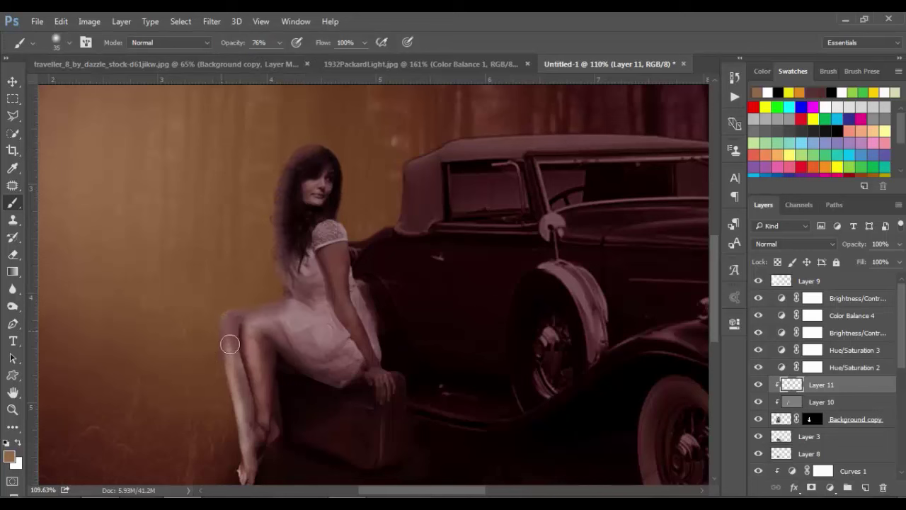
{"action": "key", "text": "ctrl+alt+z"}
{"action": "key", "text": "ctrl+alt+z"}
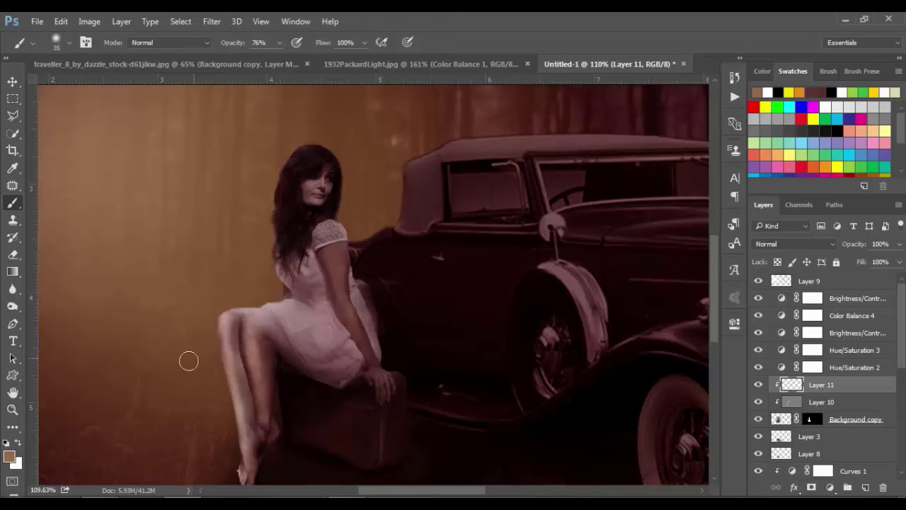
{"action": "left_click", "coordinate": [231, 325], "text": "alt"}
{"action": "mouse_move", "coordinate": [291, 175]}
{"action": "left_mouse_down"}
{"action": "mouse_move", "coordinate": [319, 154]}
{"action": "mouse_move", "coordinate": [295, 186]}
{"action": "mouse_move", "coordinate": [293, 218]}
{"action": "mouse_move", "coordinate": [303, 190]}
{"action": "mouse_move", "coordinate": [291, 191]}
{"action": "mouse_move", "coordinate": [283, 251]}
{"action": "mouse_move", "coordinate": [290, 294]}
{"action": "mouse_move", "coordinate": [249, 320]}
{"action": "mouse_move", "coordinate": [230, 347]}
{"action": "mouse_move", "coordinate": [249, 488]}
{"action": "mouse_move", "coordinate": [268, 332]}
{"action": "left_mouse_up"}
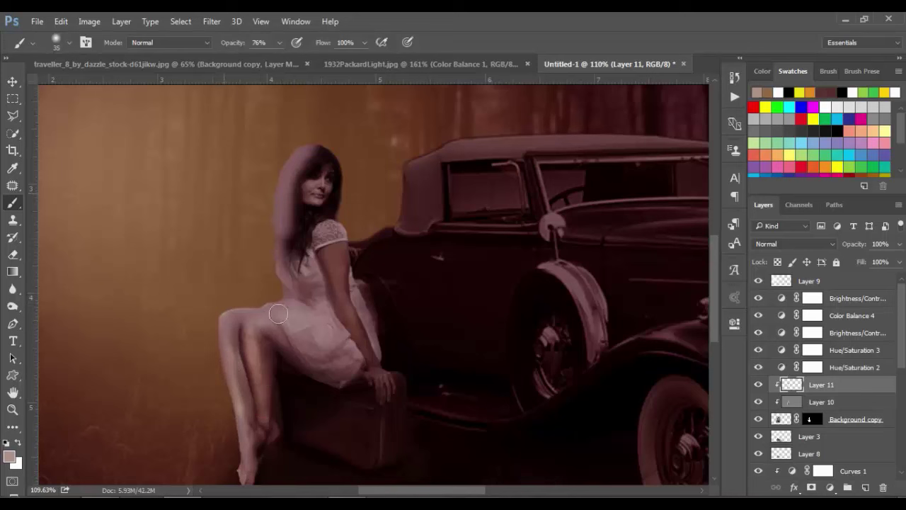
With a size-60 brush at 51% opacity, paint pink down her knee, shin and hair top.
{"action": "left_click_drag", "start_coordinate": [246, 44], "coordinate": [228, 44]}
{"action": "key", "text": "bracketright"}
{"action": "key", "text": "bracketright"}
{"action": "key", "text": "bracketright"}
{"action": "key", "text": "bracketright"}
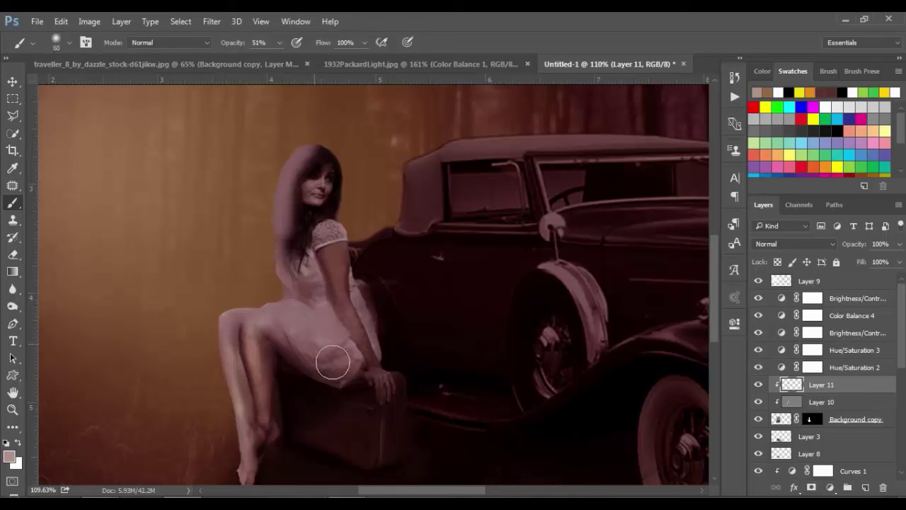
{"action": "left_click_drag", "start_coordinate": [279, 352], "coordinate": [291, 462]}
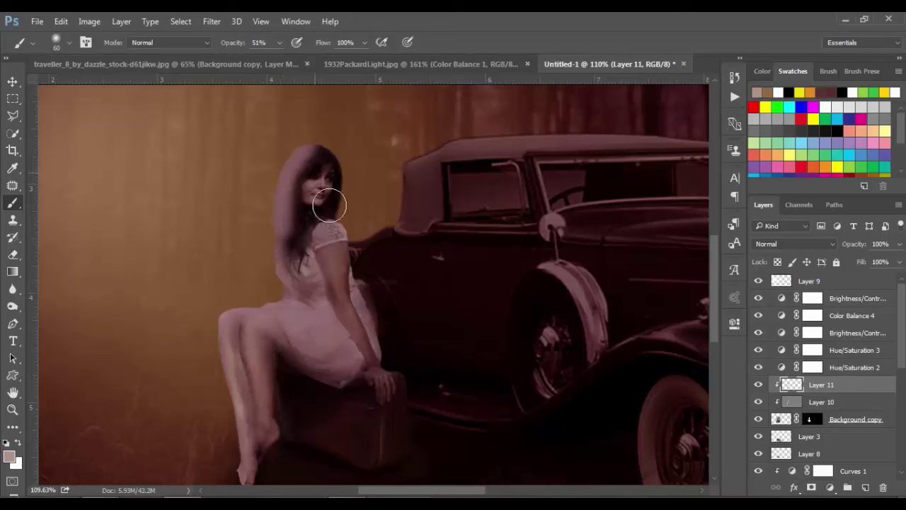
{"action": "left_click_drag", "start_coordinate": [322, 173], "coordinate": [307, 165]}
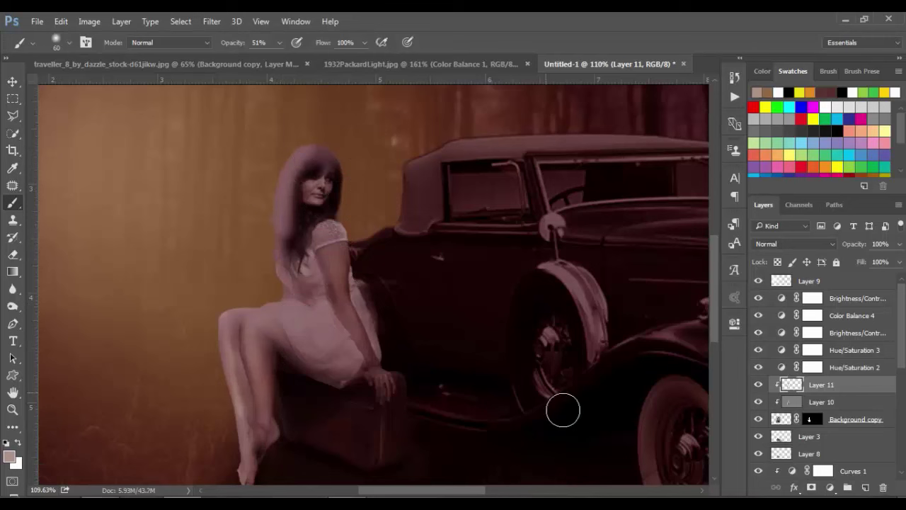
{"action": "left_click", "coordinate": [791, 243]}
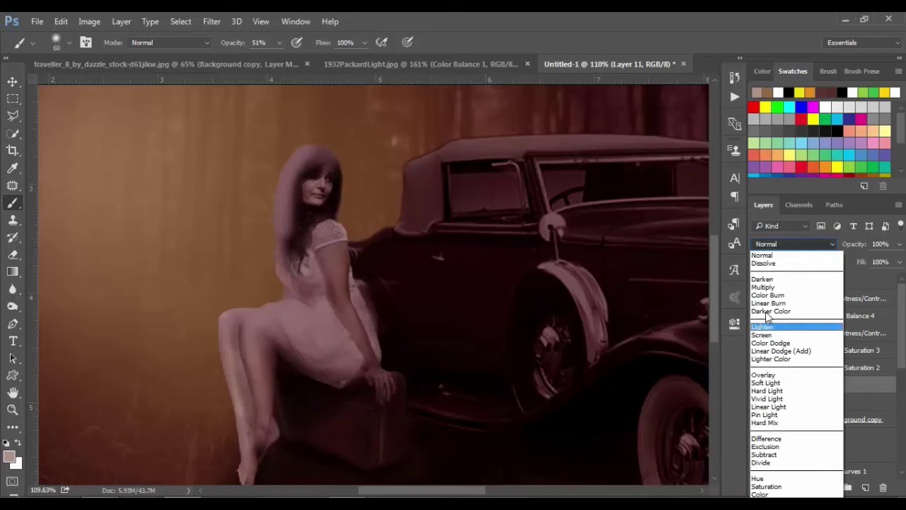
Blend Layer 11 in Hard Light at about 69% opacity.
{"action": "left_click", "coordinate": [781, 383]}
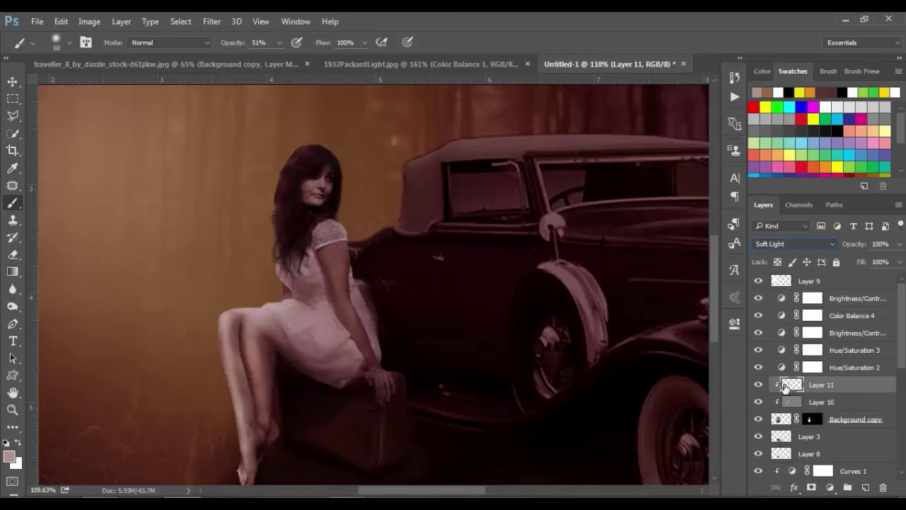
{"action": "left_click", "coordinate": [808, 248]}
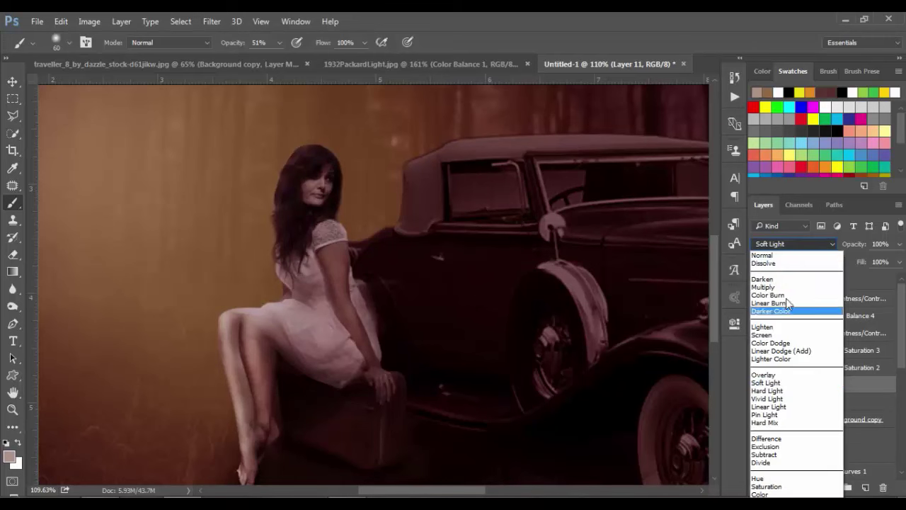
{"action": "left_click", "coordinate": [774, 391]}
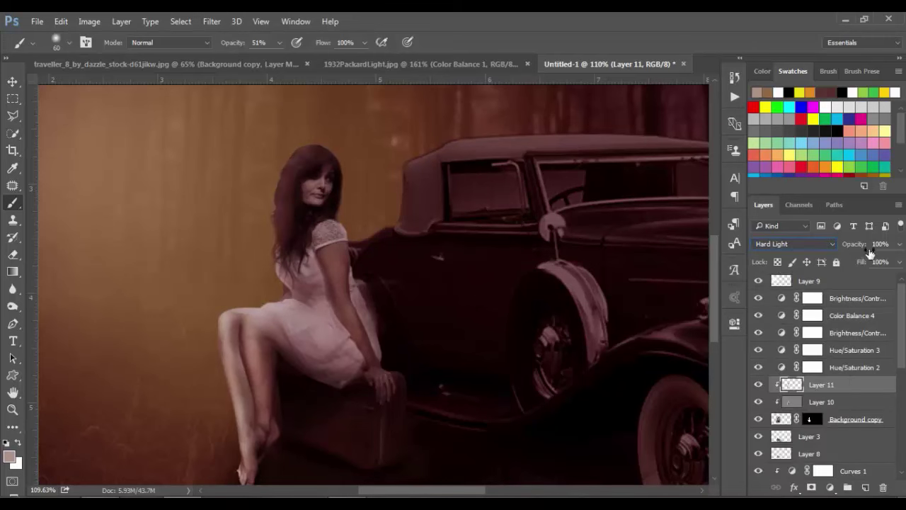
{"action": "left_click_drag", "start_coordinate": [870, 252], "coordinate": [860, 248]}
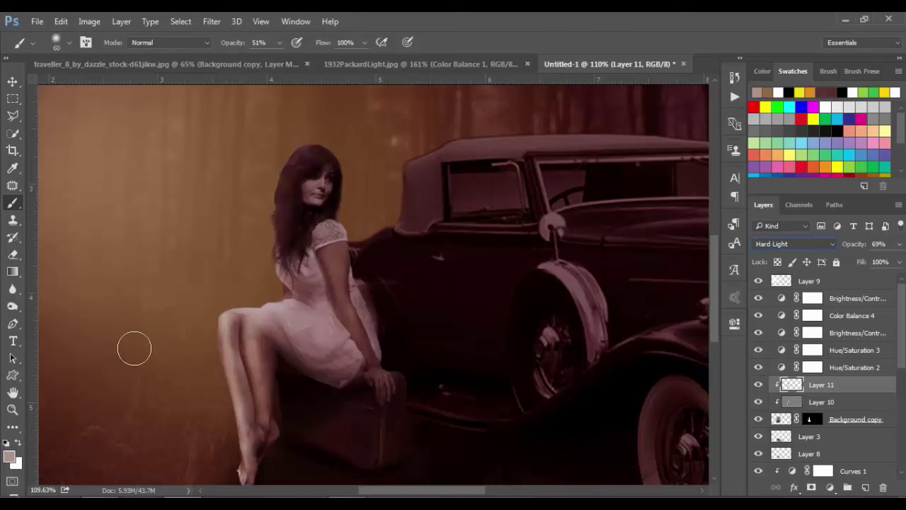
{"action": "key", "text": "Down"}
{"action": "key", "text": "Down"}
{"action": "key", "text": "Down"}
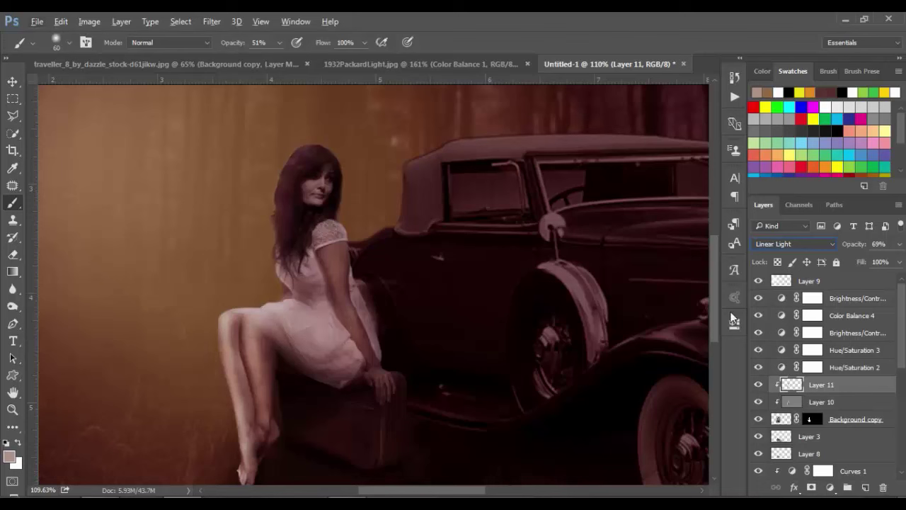
{"action": "left_click", "coordinate": [803, 244]}
{"action": "left_click", "coordinate": [781, 388]}
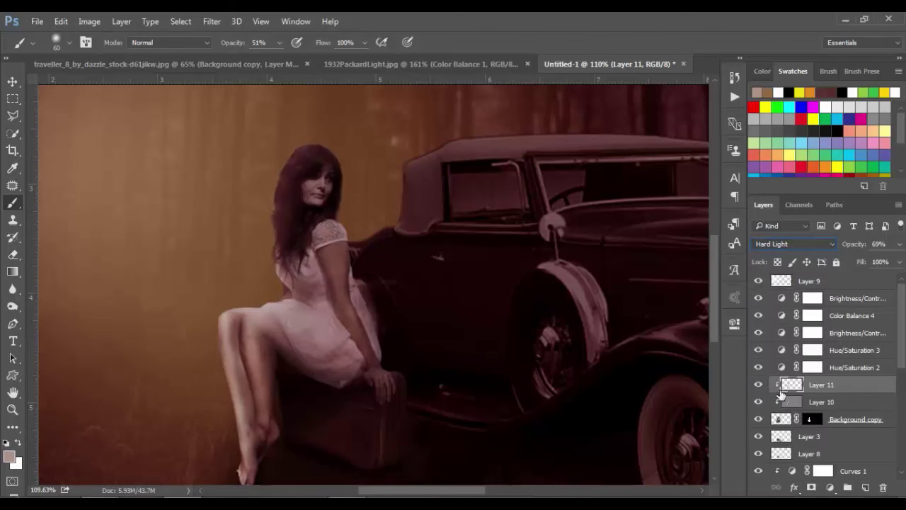
Set Layer 9's blend mode to Soft Light.
{"action": "left_click", "coordinate": [818, 283]}
{"action": "key", "text": "Down"}
{"action": "key", "text": "Down"}
{"action": "key", "text": "Down"}
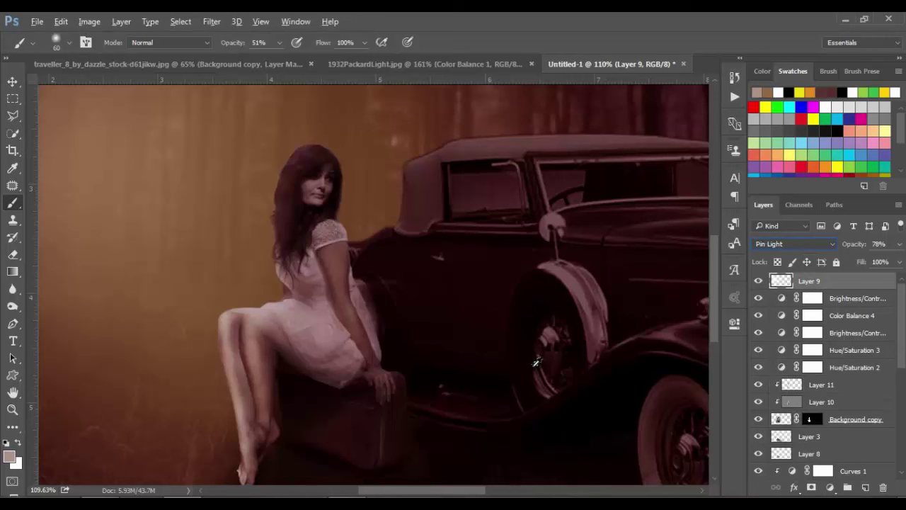
{"action": "left_click", "coordinate": [799, 244]}
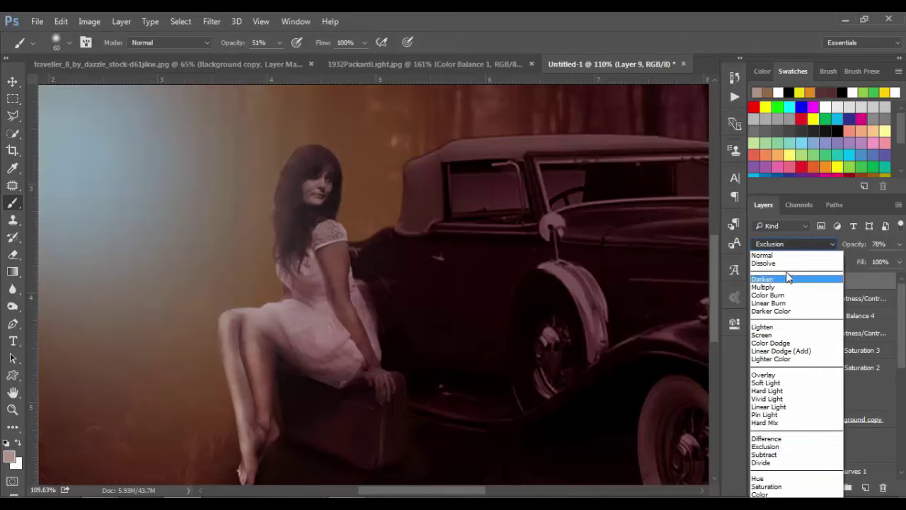
{"action": "left_click", "coordinate": [784, 382]}
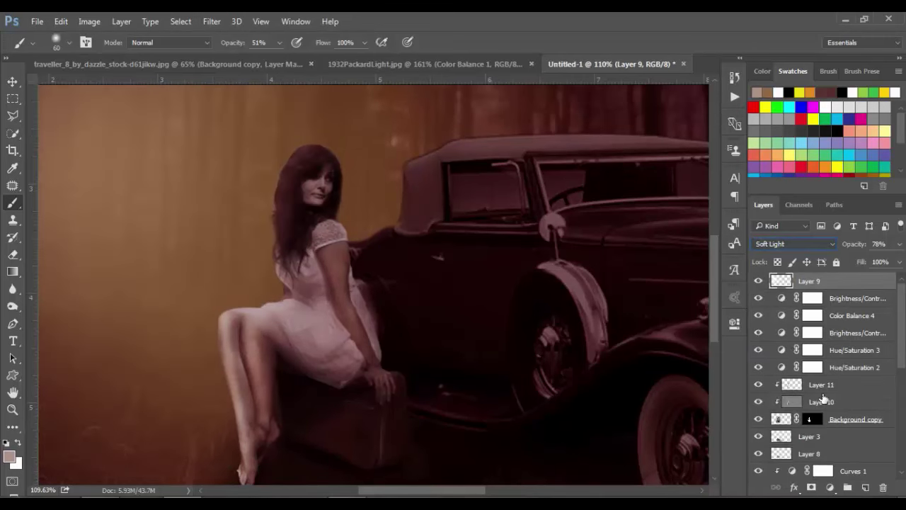
{"action": "left_click", "coordinate": [828, 402]}
{"action": "left_click", "coordinate": [836, 441]}
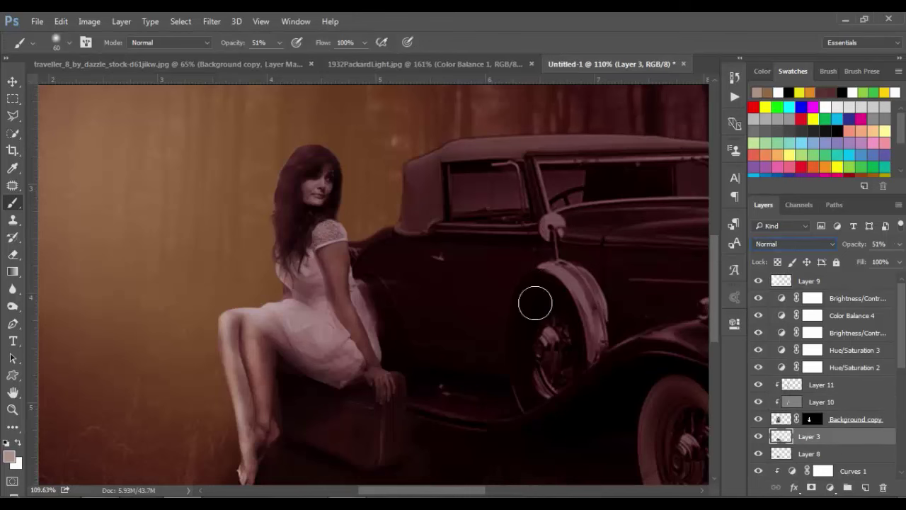
Zoom out, deselect layers, and inspect the Color Balance 1 and Curves 1 adjustments.
{"action": "left_click", "coordinate": [13, 82]}
{"action": "scroll", "coordinate": [394, 276], "scroll_direction": "down", "scroll_amount": 3}
{"action": "scroll", "coordinate": [393, 276], "scroll_direction": "down", "scroll_amount": 2}
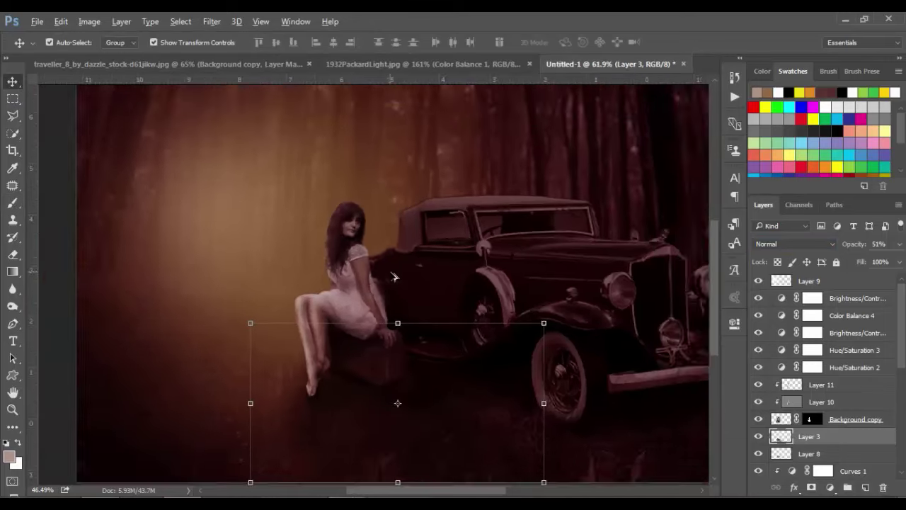
{"action": "scroll", "coordinate": [394, 277], "scroll_direction": "down", "scroll_amount": 1}
{"action": "left_click", "coordinate": [629, 483]}
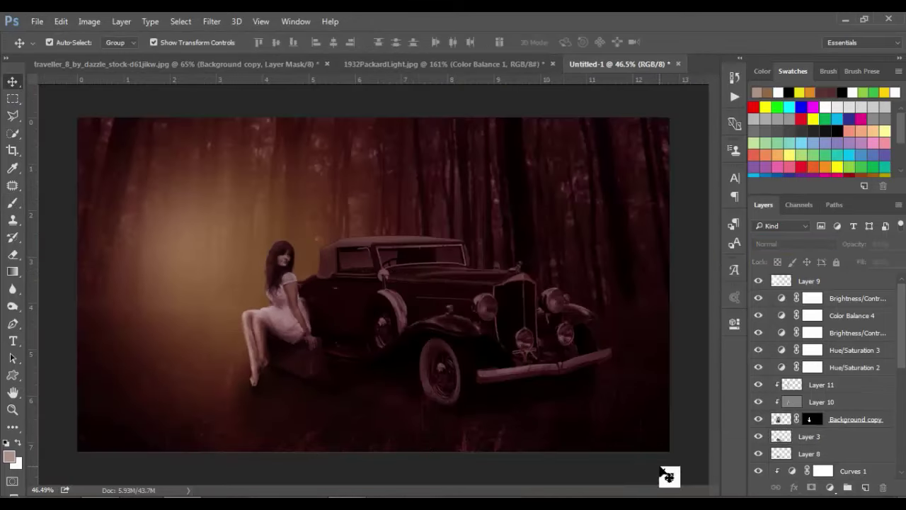
{"action": "scroll", "coordinate": [828, 453], "scroll_direction": "down", "scroll_amount": 3}
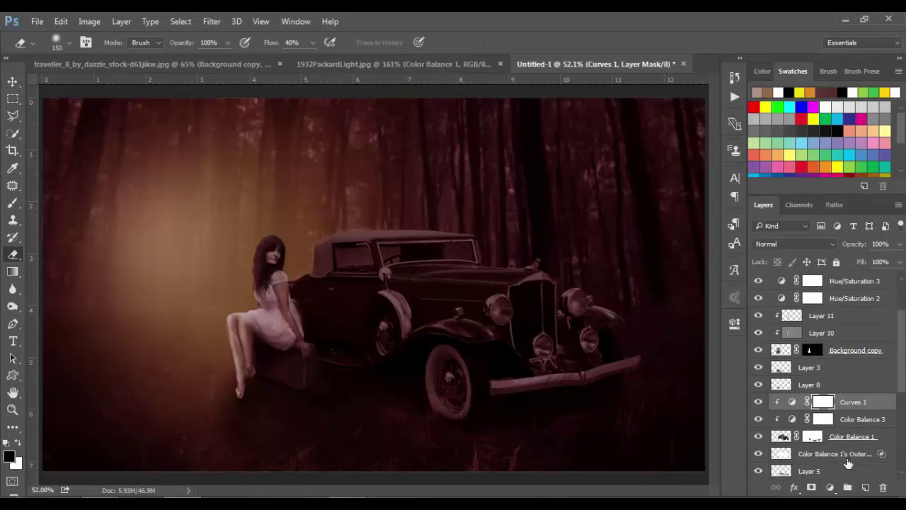
{"action": "left_click", "coordinate": [758, 437]}
{"action": "key", "text": "ctrl+2"}
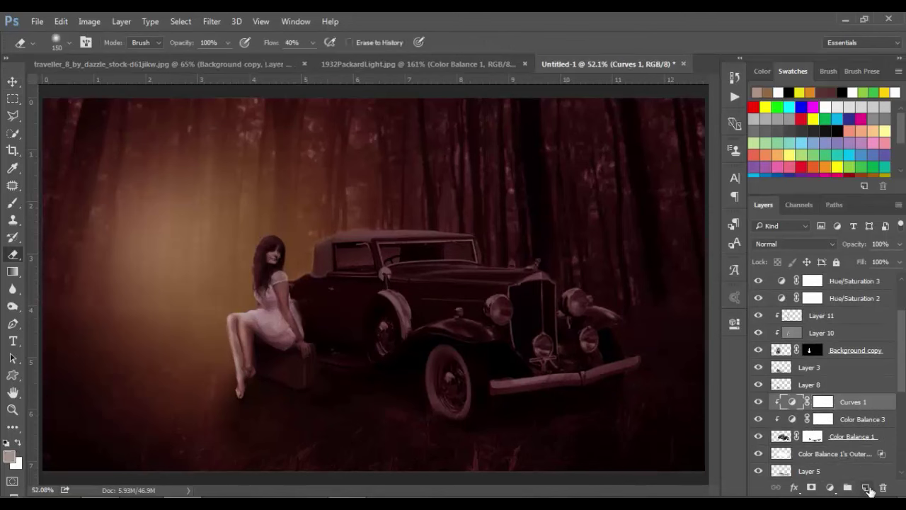
Add a layer above Curves 1 and set a size-90, 100%-flow brush with yellow colour.
{"action": "left_click", "coordinate": [866, 488]}
{"action": "key", "text": "bracketleft"}
{"action": "key", "text": "bracketleft"}
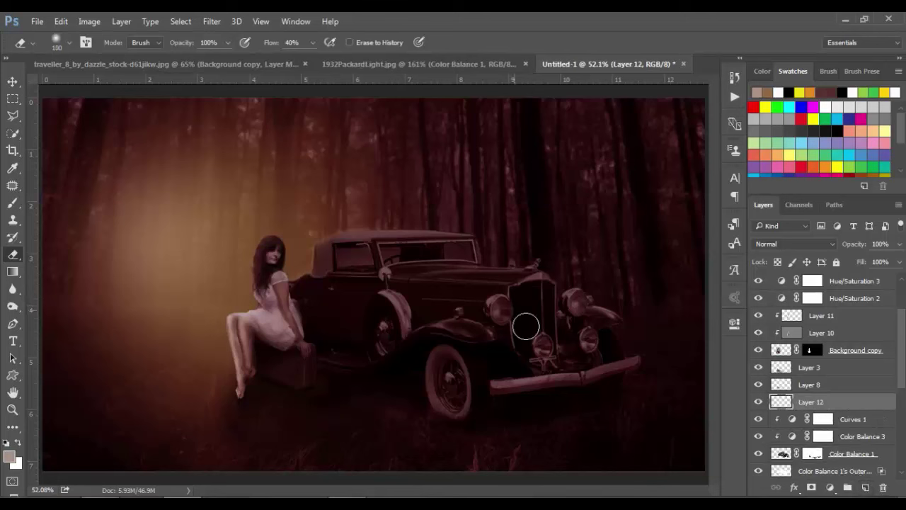
{"action": "left_click_drag", "start_coordinate": [276, 48], "coordinate": [290, 42]}
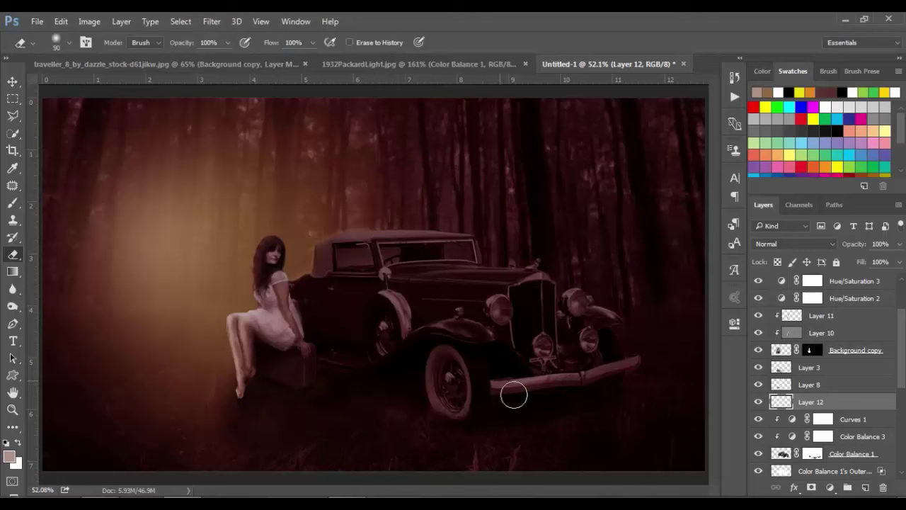
{"action": "key", "text": "bracketleft"}
{"action": "left_click", "coordinate": [800, 93]}
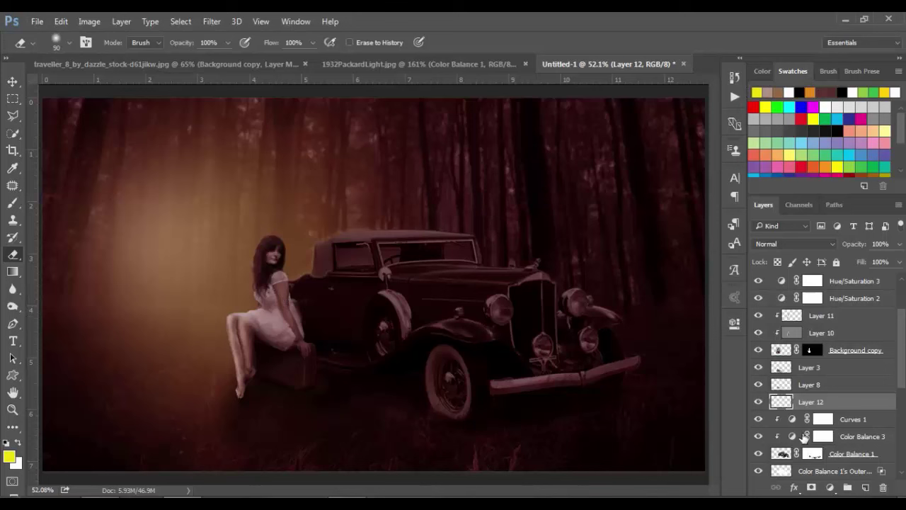
Undo the trial layer, add Layer 12 above Layer 9, and ready a size-90 brush.
{"action": "key", "text": "ctrl+z"}
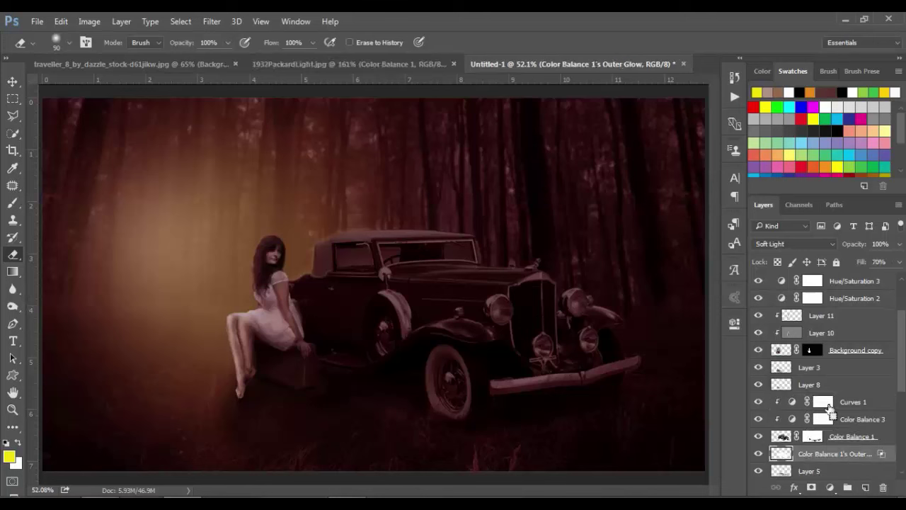
{"action": "left_click", "coordinate": [840, 440]}
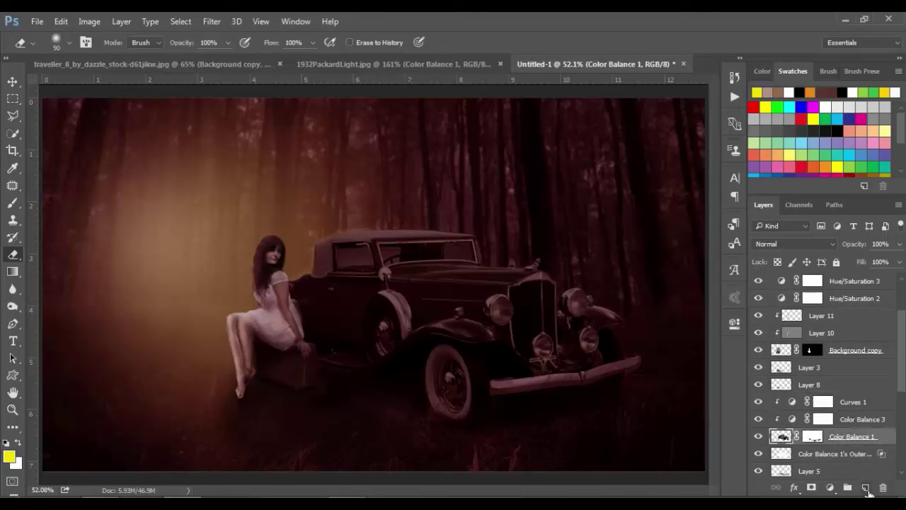
{"action": "left_click", "coordinate": [848, 405]}
{"action": "scroll", "coordinate": [860, 411], "scroll_direction": "up", "scroll_amount": 2}
{"action": "left_click", "coordinate": [829, 282]}
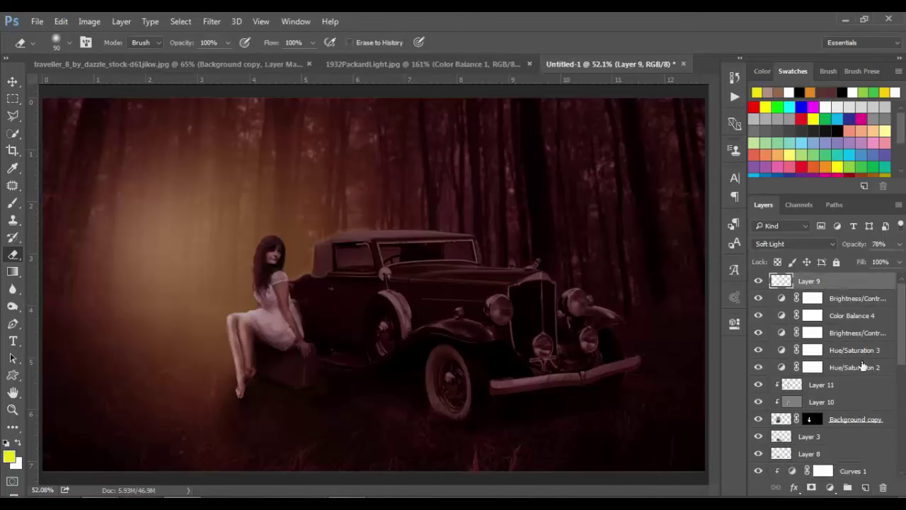
{"action": "left_click", "coordinate": [866, 487]}
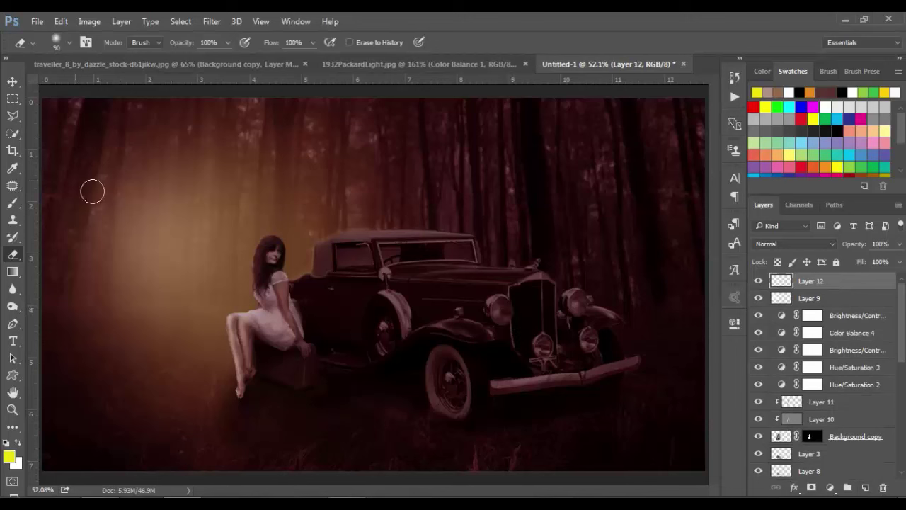
{"action": "left_click", "coordinate": [12, 205]}
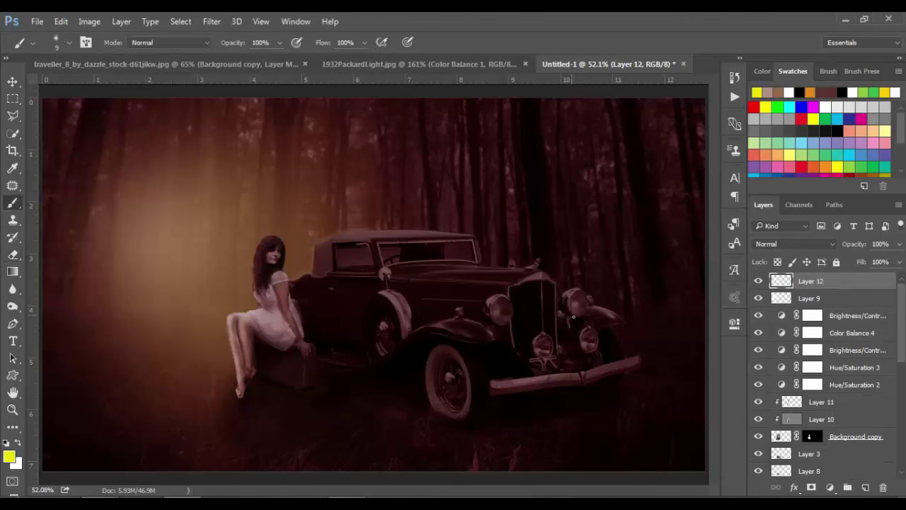
{"action": "key", "text": "bracketright"}
{"action": "key", "text": "bracketright"}
{"action": "key", "text": "bracketright"}
{"action": "key", "text": "bracketright"}
{"action": "key", "text": "bracketright"}
Paint yellow dabs on both headlights and blend Layer 12 in Hard Light at 51%.
{"action": "left_click", "coordinate": [499, 311]}
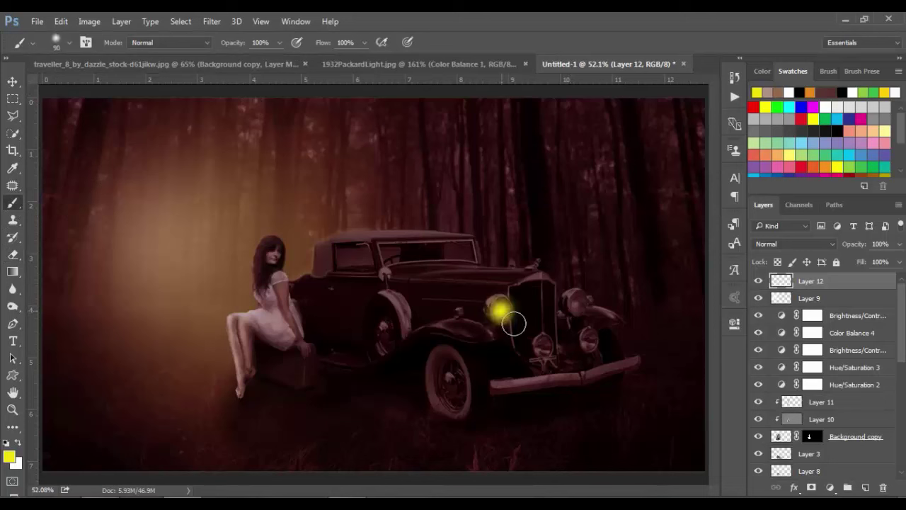
{"action": "left_click", "coordinate": [577, 303]}
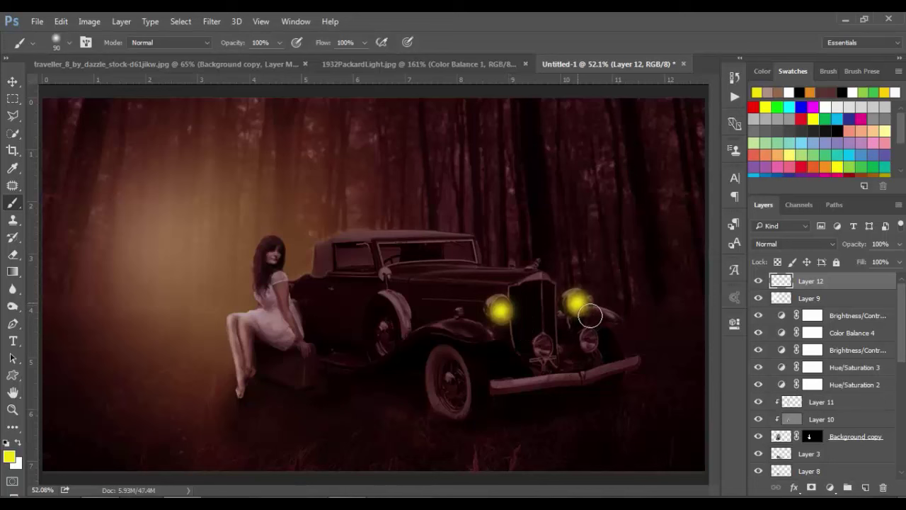
{"action": "left_click", "coordinate": [804, 243]}
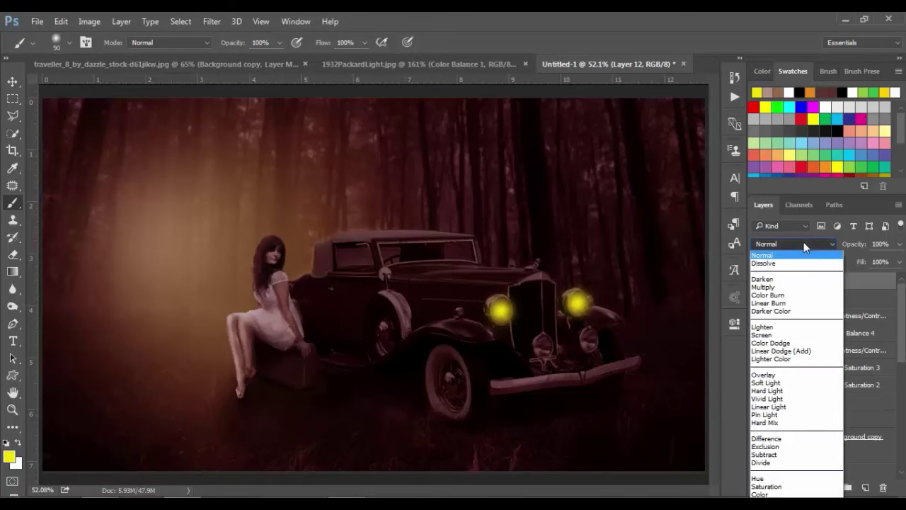
{"action": "left_click", "coordinate": [791, 391]}
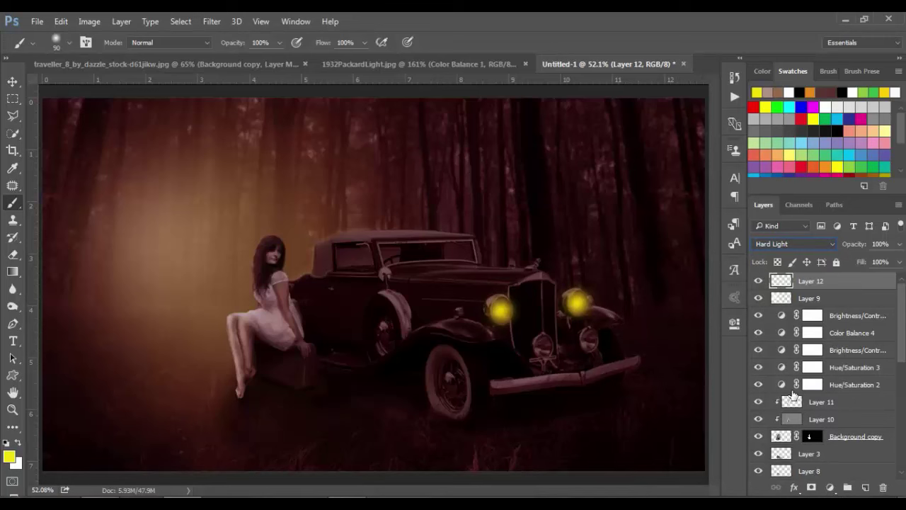
{"action": "left_click_drag", "start_coordinate": [863, 249], "coordinate": [835, 250]}
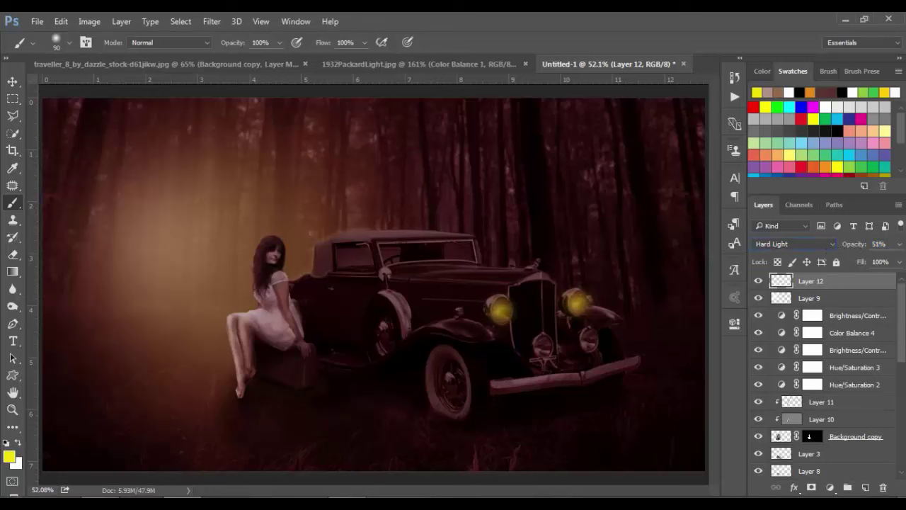
{"action": "left_click", "coordinate": [869, 489]}
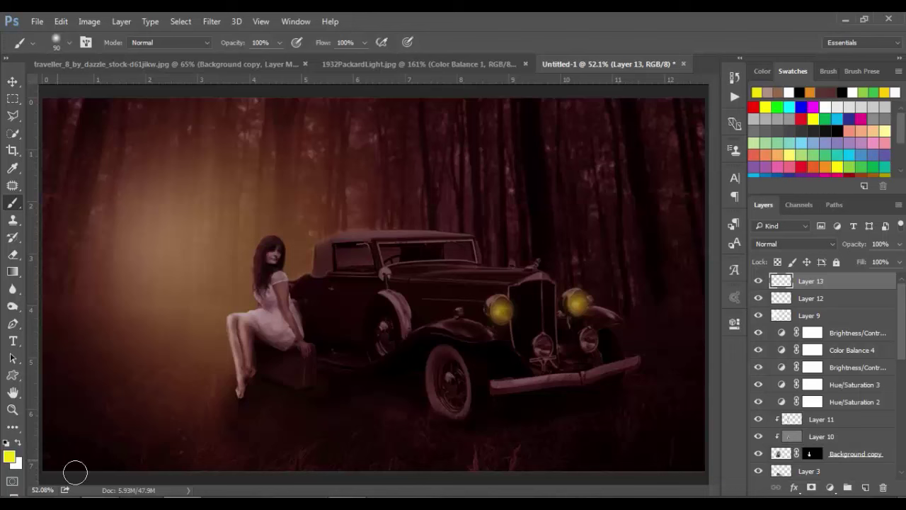
Paint a #f4e758 light-yellow dab on the left headlight and scale it to about 206%.
{"action": "left_click", "coordinate": [9, 457]}
{"action": "left_click", "coordinate": [631, 286]}
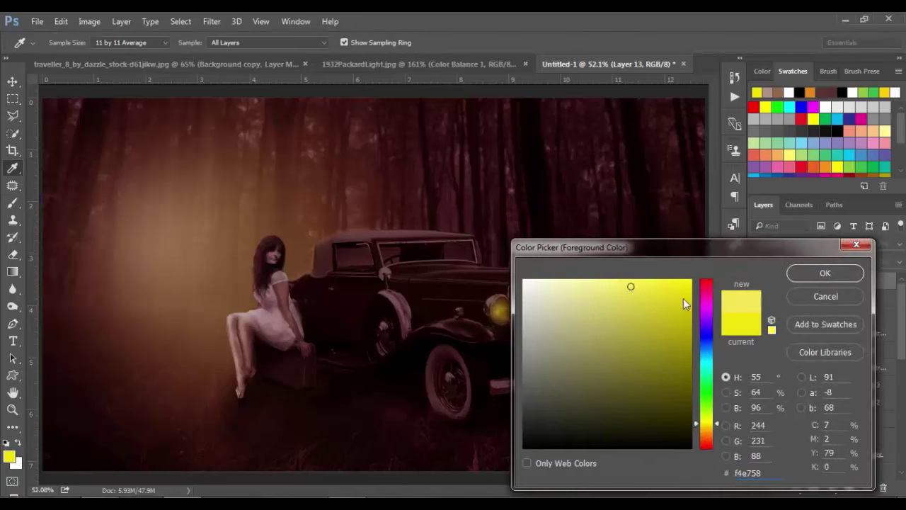
{"action": "left_click", "coordinate": [807, 277]}
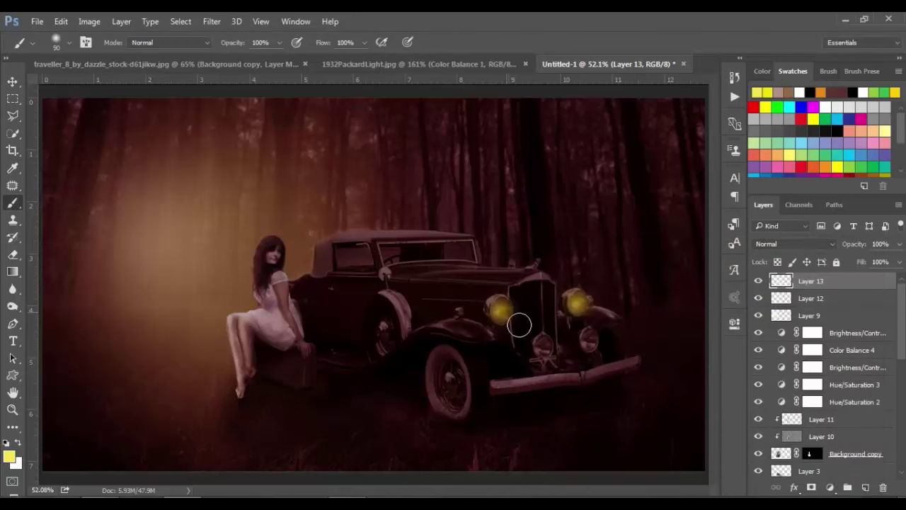
{"action": "left_click", "coordinate": [500, 309]}
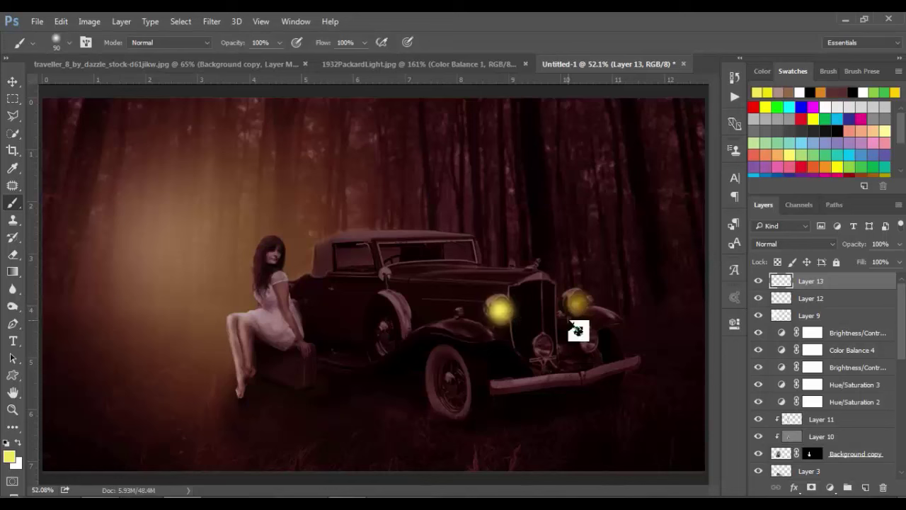
{"action": "key", "text": "ctrl+t"}
{"action": "left_click_drag", "start_coordinate": [531, 337], "coordinate": [571, 354]}
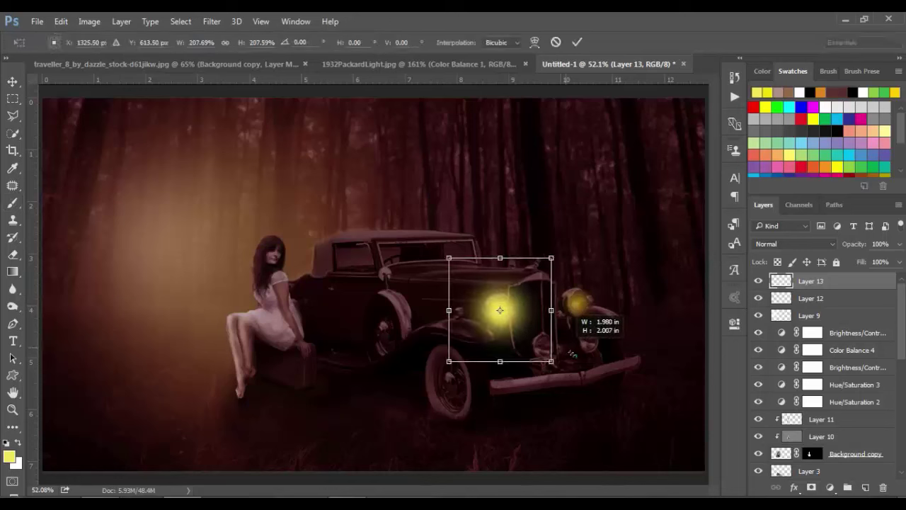
{"action": "left_click_drag", "start_coordinate": [572, 353], "coordinate": [570, 352]}
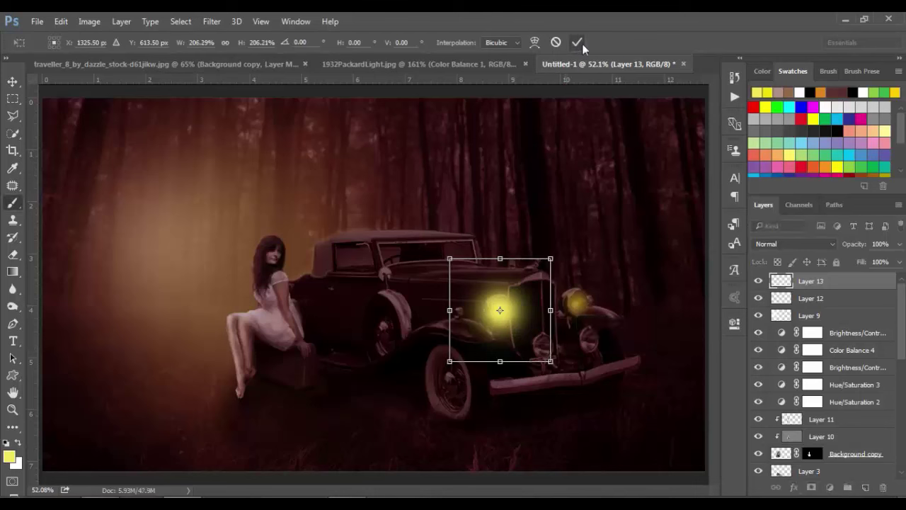
{"action": "left_click", "coordinate": [577, 42]}
Blend the glow layer in Soft Light at 84% opacity and duplicate it.
{"action": "left_click", "coordinate": [793, 243]}
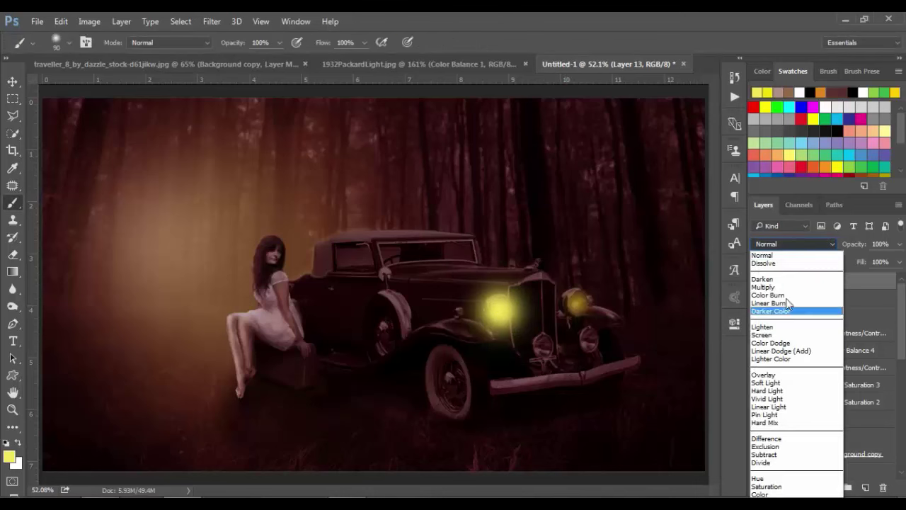
{"action": "left_click", "coordinate": [786, 376]}
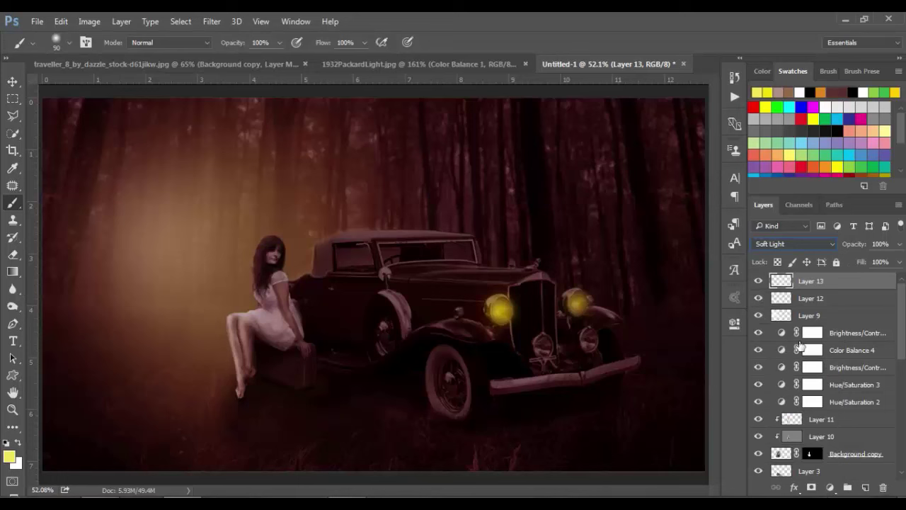
{"action": "left_click_drag", "start_coordinate": [857, 246], "coordinate": [846, 250]}
{"action": "key", "text": "ctrl+j"}
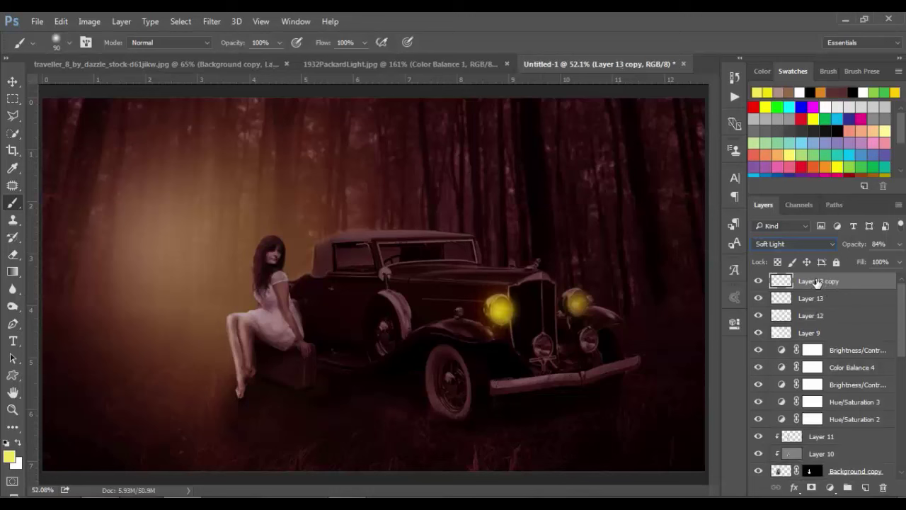
Move the Layer 13 copy glow onto the right headlight and add empty Layer 14.
{"action": "key", "text": "ctrl+t"}
{"action": "left_click_drag", "start_coordinate": [516, 327], "coordinate": [581, 314]}
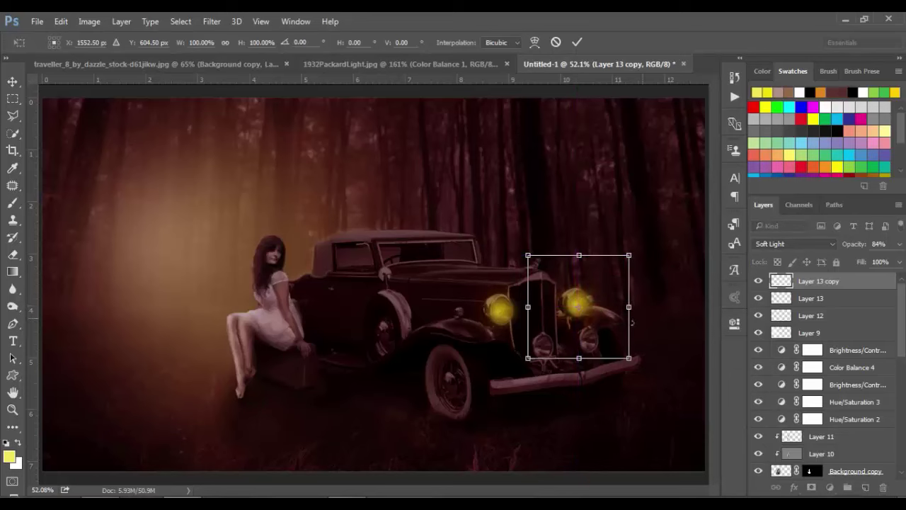
{"action": "scroll", "coordinate": [674, 315], "scroll_direction": "up", "scroll_amount": 4}
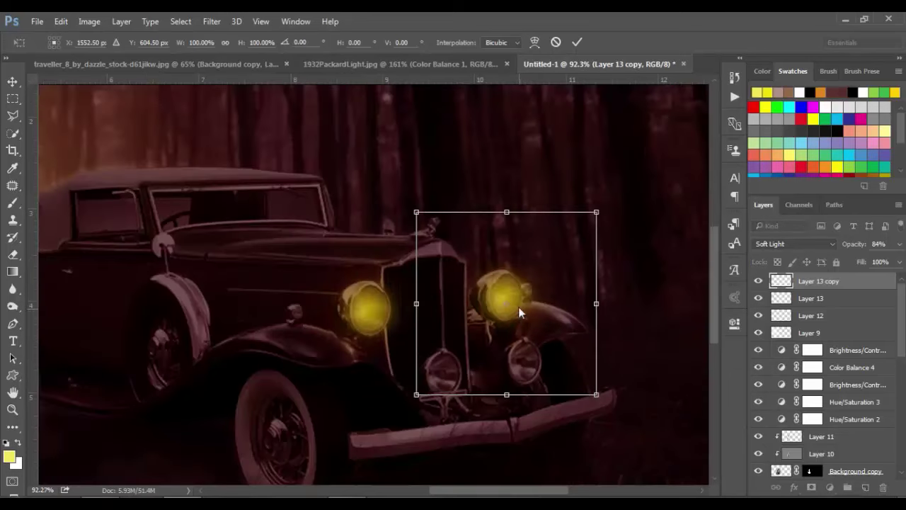
{"action": "left_click", "coordinate": [574, 43]}
{"action": "key", "text": "v"}
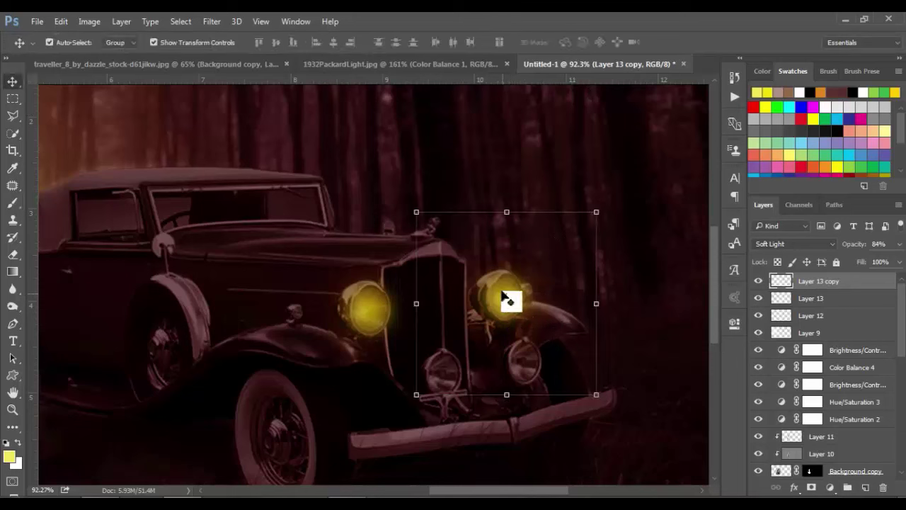
{"action": "left_click_drag", "start_coordinate": [514, 298], "coordinate": [516, 294]}
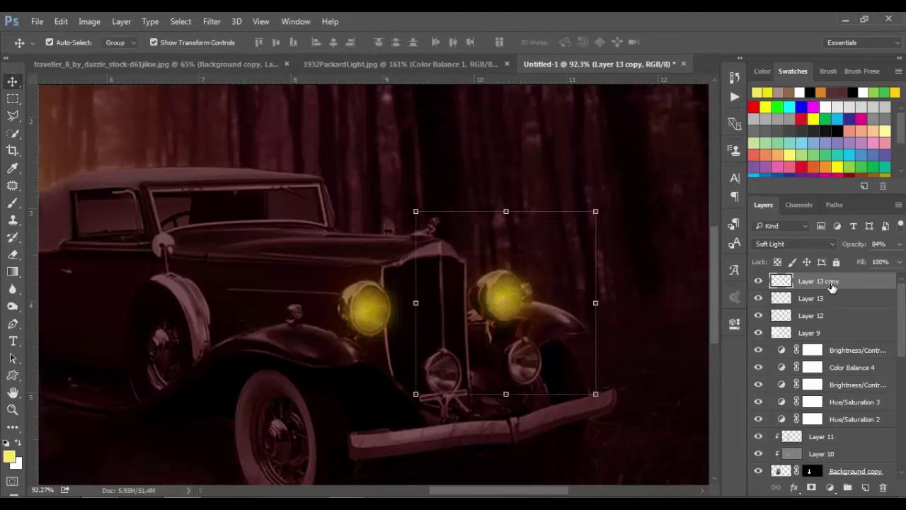
{"action": "left_click", "coordinate": [866, 488]}
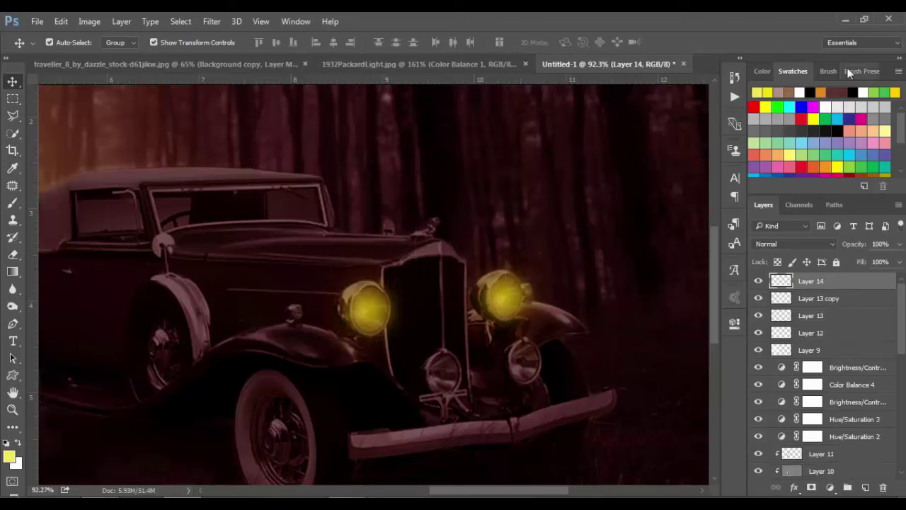
Paint a white dab on the left headlight and enlarge it about ninefold.
{"action": "left_click", "coordinate": [799, 93]}
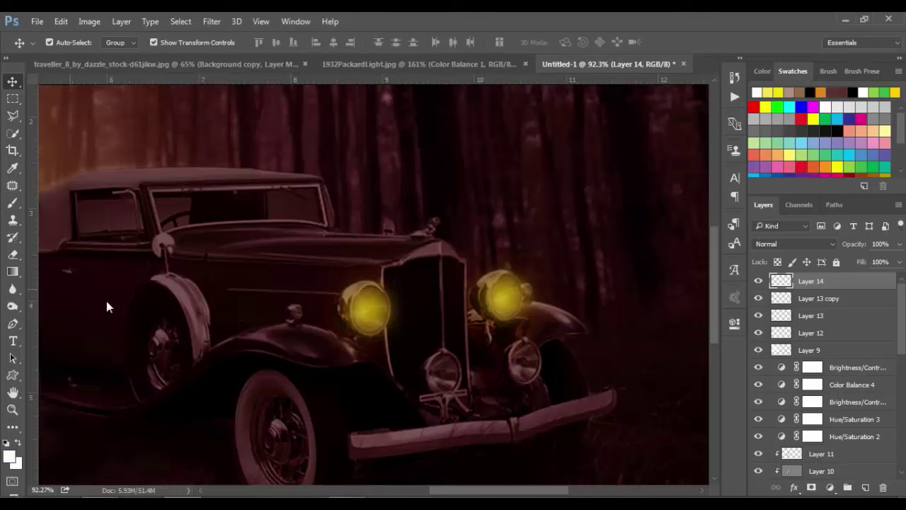
{"action": "left_click", "coordinate": [13, 203]}
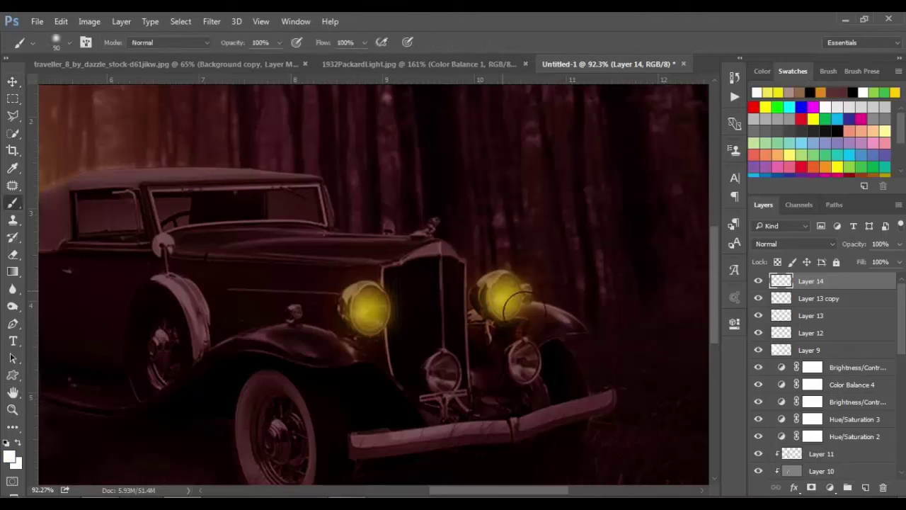
{"action": "key", "text": "bracketleft"}
{"action": "left_click", "coordinate": [368, 310]}
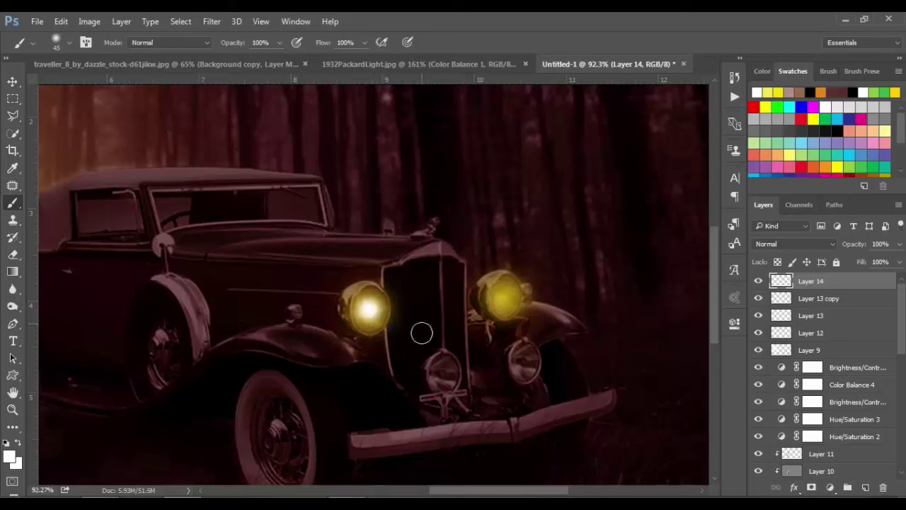
{"action": "key", "text": "ctrl+t"}
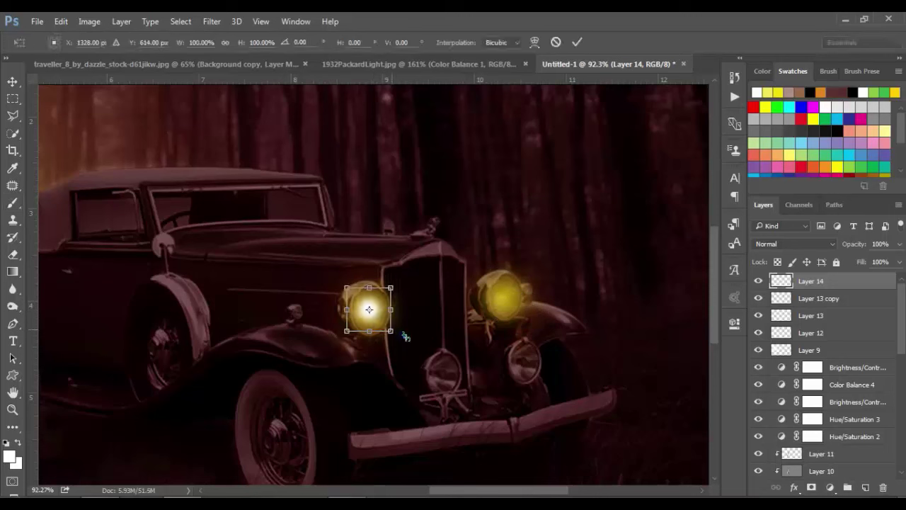
{"action": "left_click_drag", "start_coordinate": [390, 330], "coordinate": [621, 467]}
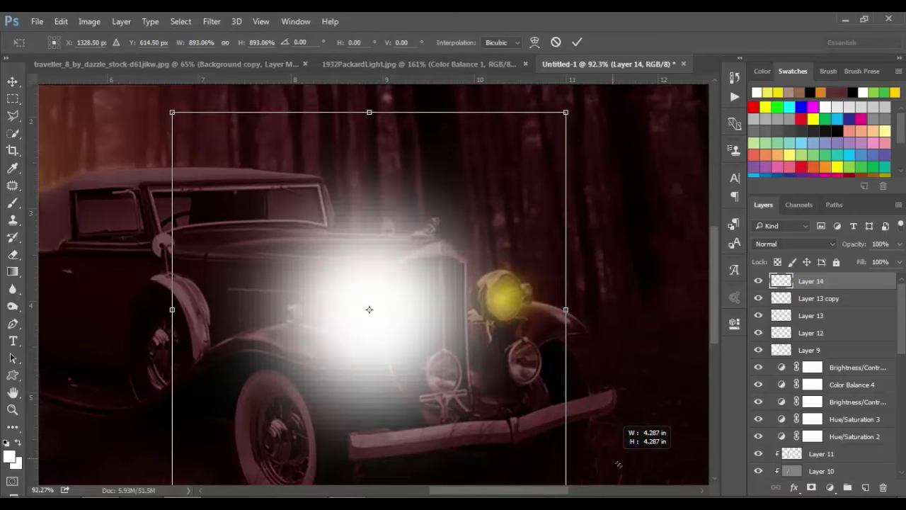
{"action": "left_click", "coordinate": [578, 43]}
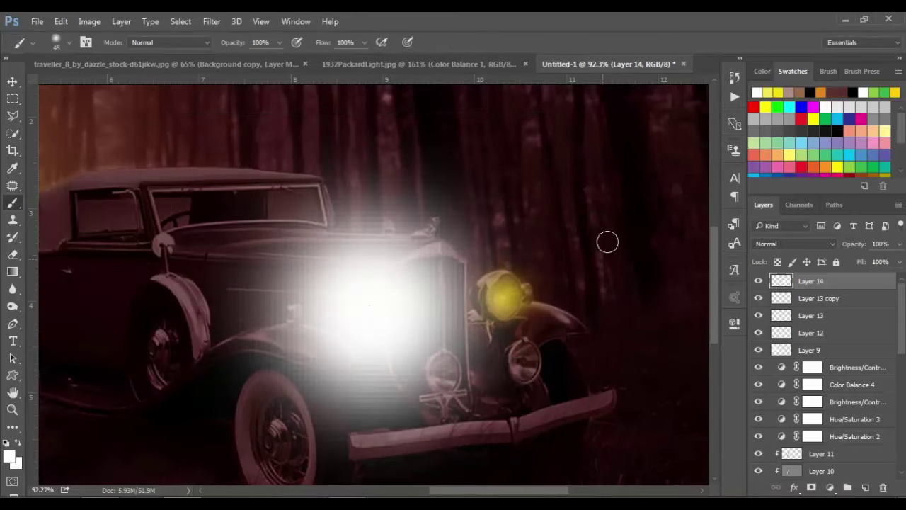
Compare Screen, Soft Light and Overlay, then settle on Screen at about 23% opacity.
{"action": "scroll", "coordinate": [628, 317], "scroll_direction": "down", "scroll_amount": 1}
{"action": "left_click", "coordinate": [809, 242]}
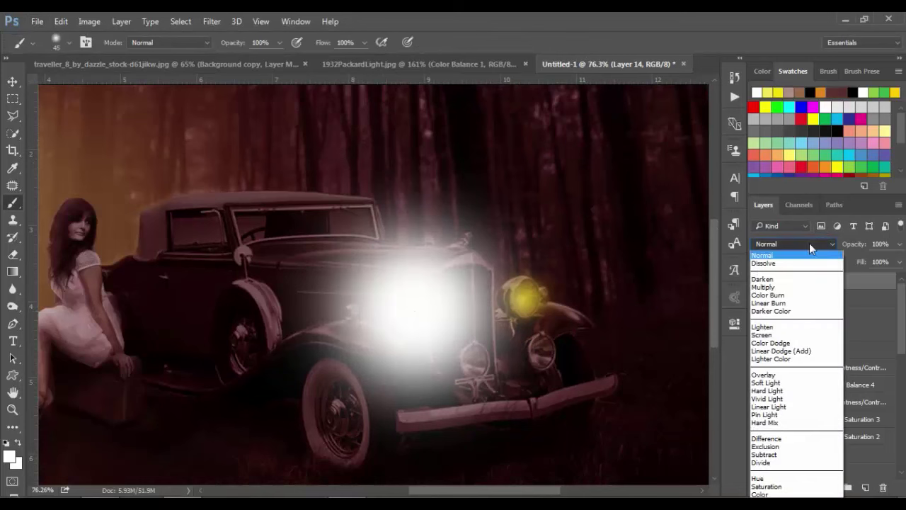
{"action": "left_click", "coordinate": [779, 336]}
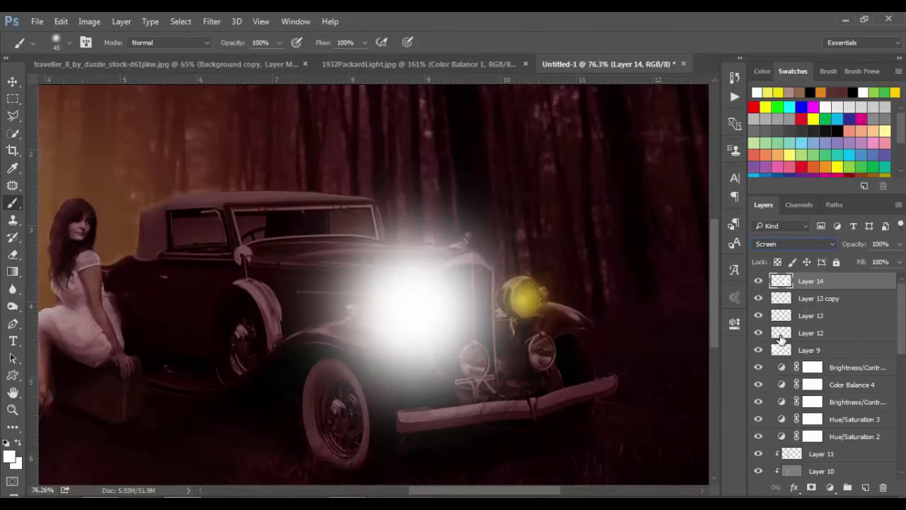
{"action": "left_click", "coordinate": [791, 243]}
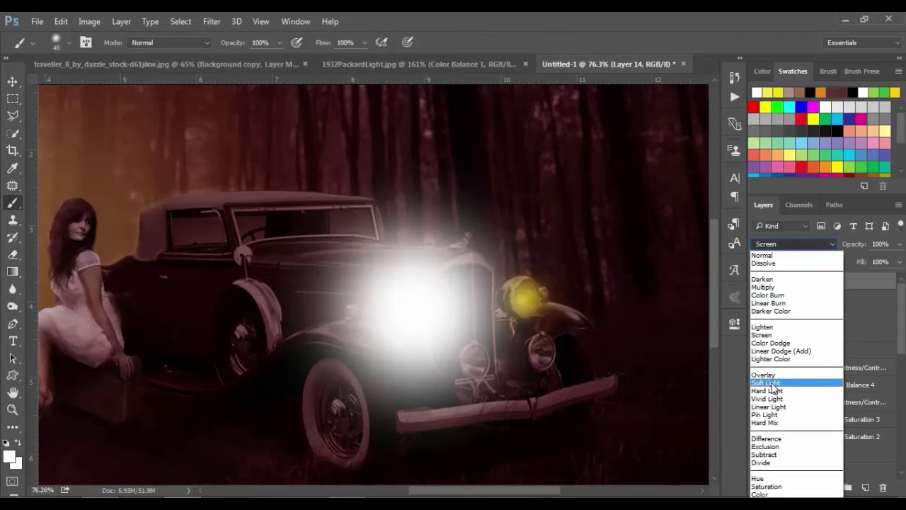
{"action": "left_click", "coordinate": [775, 383]}
{"action": "left_click", "coordinate": [793, 243]}
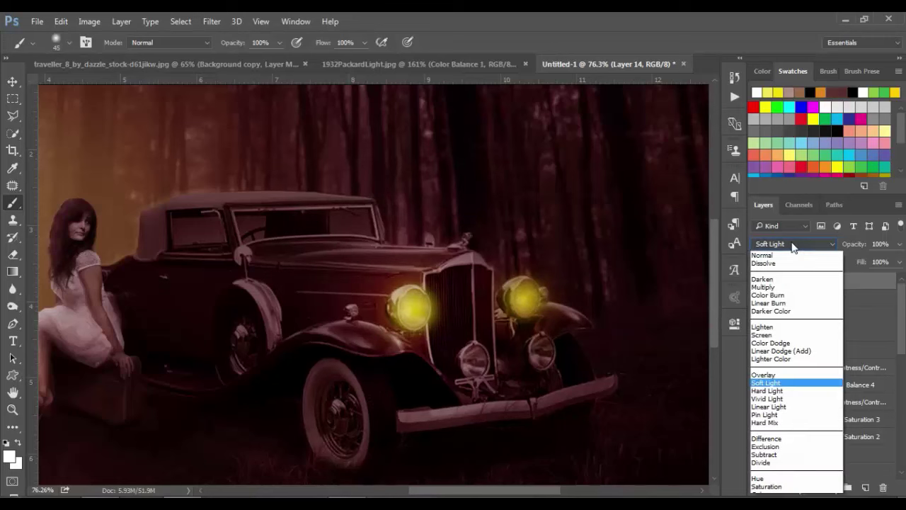
{"action": "left_click", "coordinate": [781, 377]}
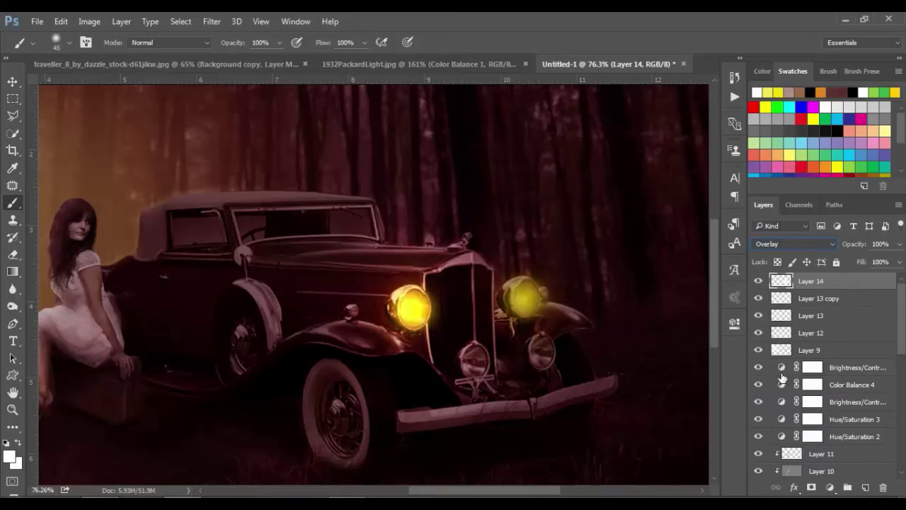
{"action": "left_click", "coordinate": [784, 247]}
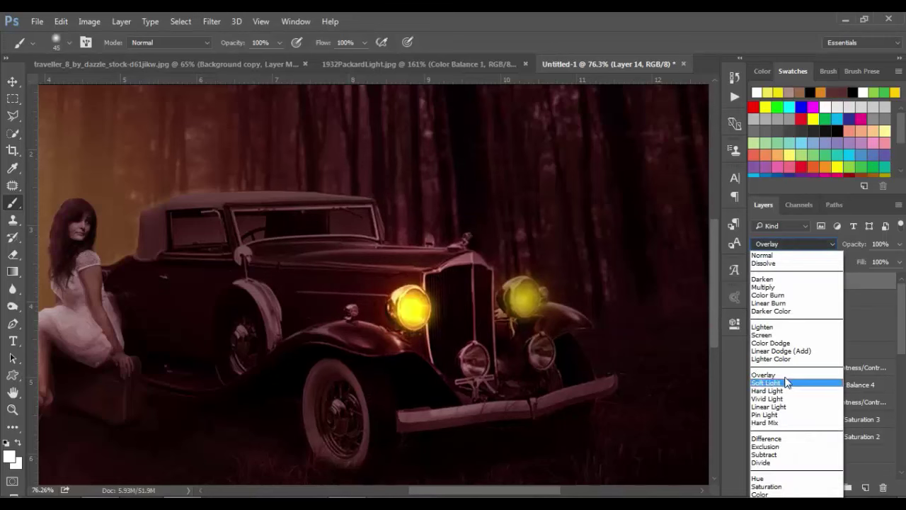
{"action": "left_click", "coordinate": [779, 335]}
{"action": "left_click_drag", "start_coordinate": [843, 251], "coordinate": [827, 248]}
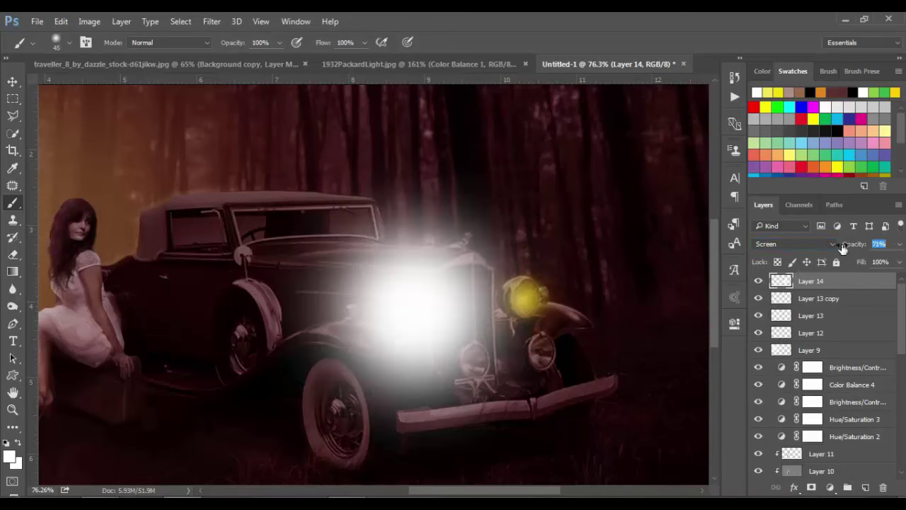
{"action": "left_click_drag", "start_coordinate": [825, 247], "coordinate": [819, 246]}
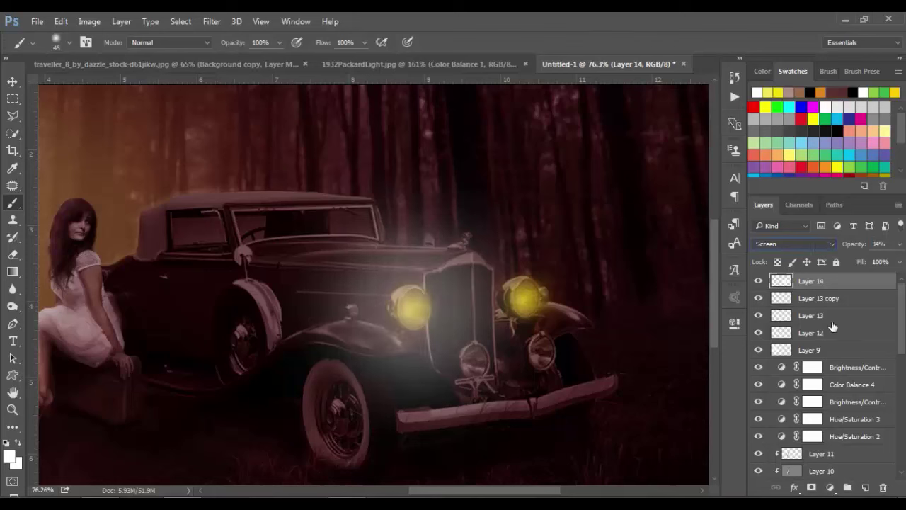
{"action": "left_click_drag", "start_coordinate": [857, 245], "coordinate": [853, 245]}
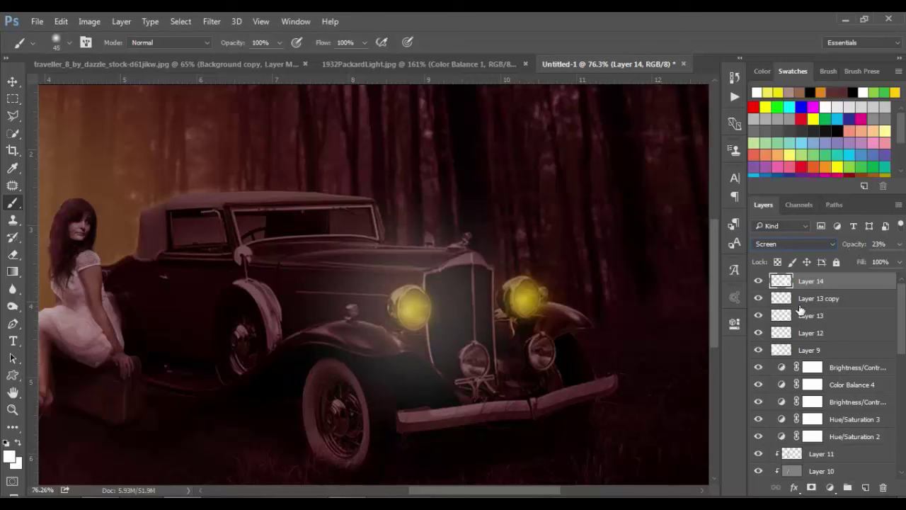
Delete the white glow layer, add a new layer, and choose a paler yellow.
{"action": "left_click_drag", "start_coordinate": [808, 283], "coordinate": [883, 487]}
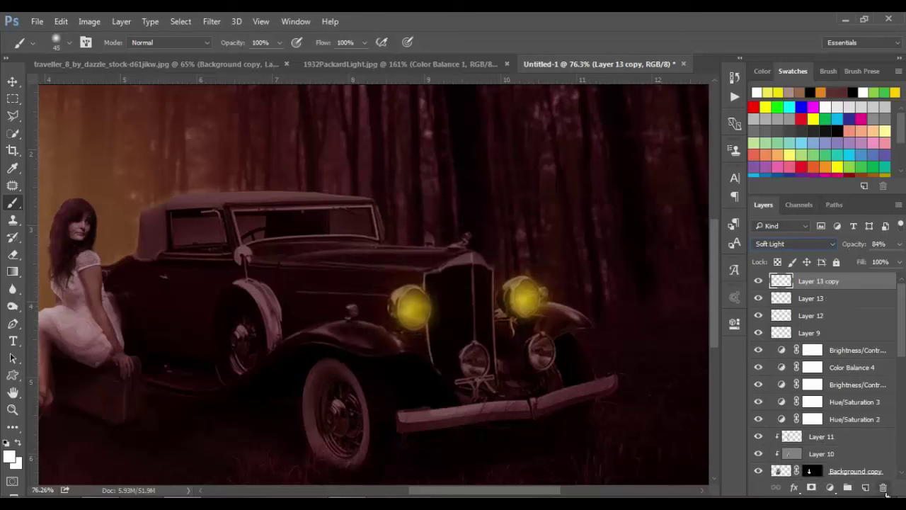
{"action": "left_click", "coordinate": [865, 487]}
{"action": "left_click", "coordinate": [769, 111]}
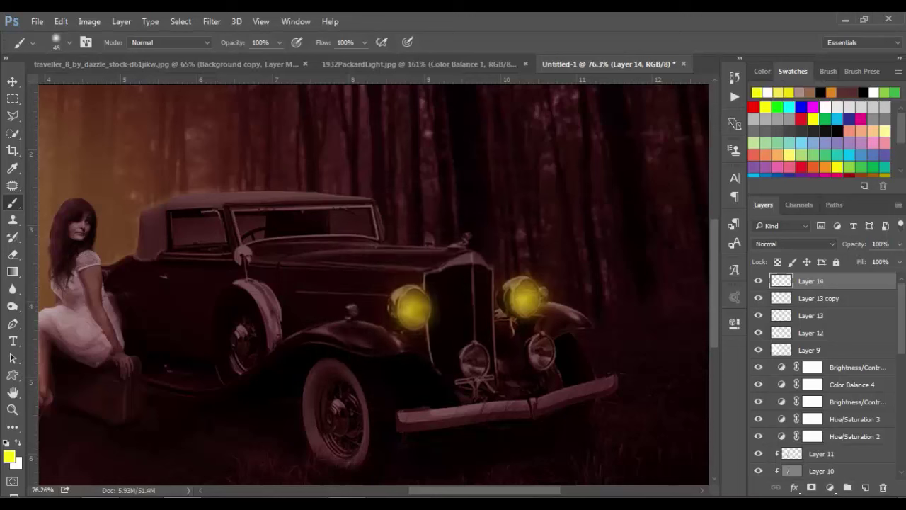
{"action": "left_click", "coordinate": [10, 456]}
{"action": "mouse_move", "coordinate": [633, 310]}
{"action": "left_mouse_down"}
{"action": "mouse_move", "coordinate": [607, 289]}
{"action": "mouse_move", "coordinate": [623, 282]}
{"action": "left_mouse_up"}
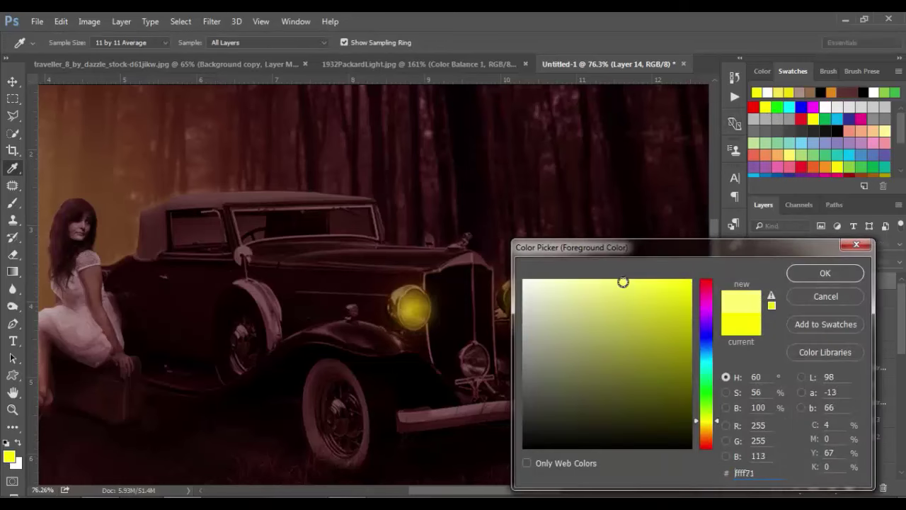
{"action": "left_click", "coordinate": [811, 276]}
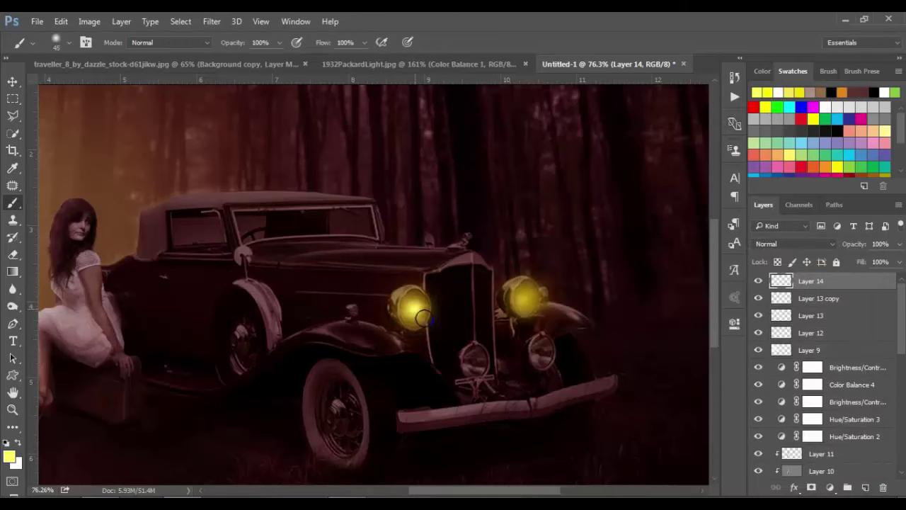
Enlarge the yellow headlight glow about fourfold and blend it in Screen at low opacity.
{"action": "key", "text": "ctrl+t"}
{"action": "left_click_drag", "start_coordinate": [437, 332], "coordinate": [516, 388]}
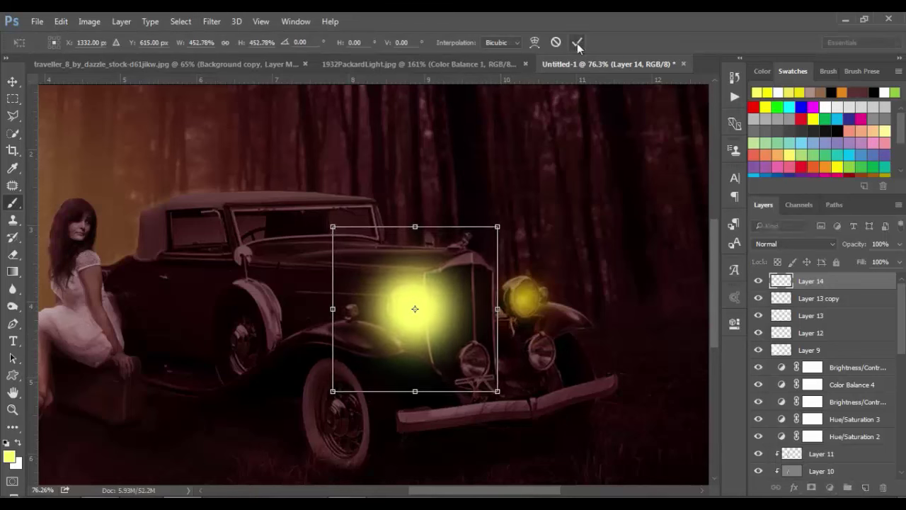
{"action": "left_click", "coordinate": [577, 42]}
{"action": "left_click", "coordinate": [790, 245]}
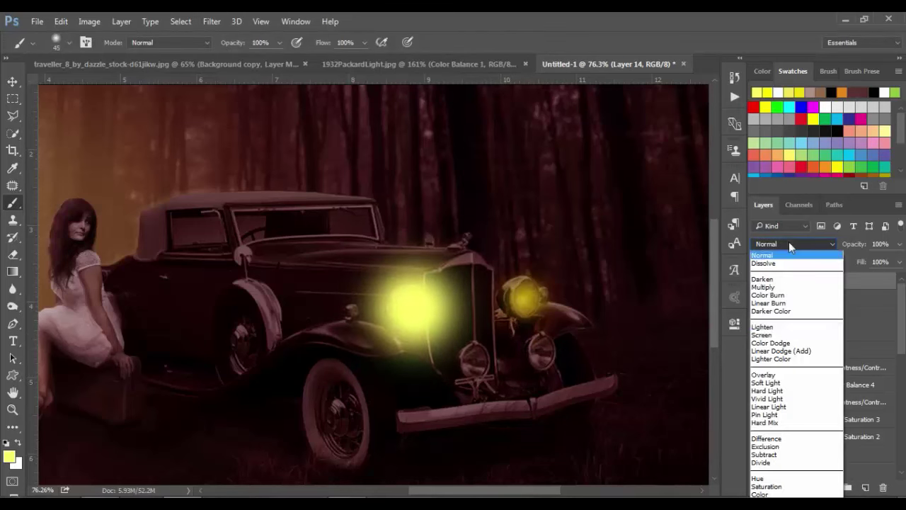
{"action": "left_click", "coordinate": [783, 391]}
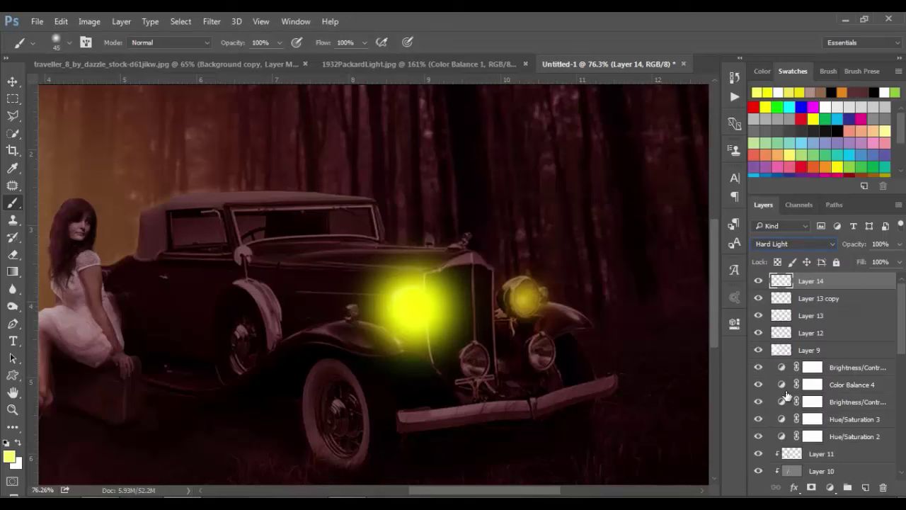
{"action": "left_click", "coordinate": [794, 244]}
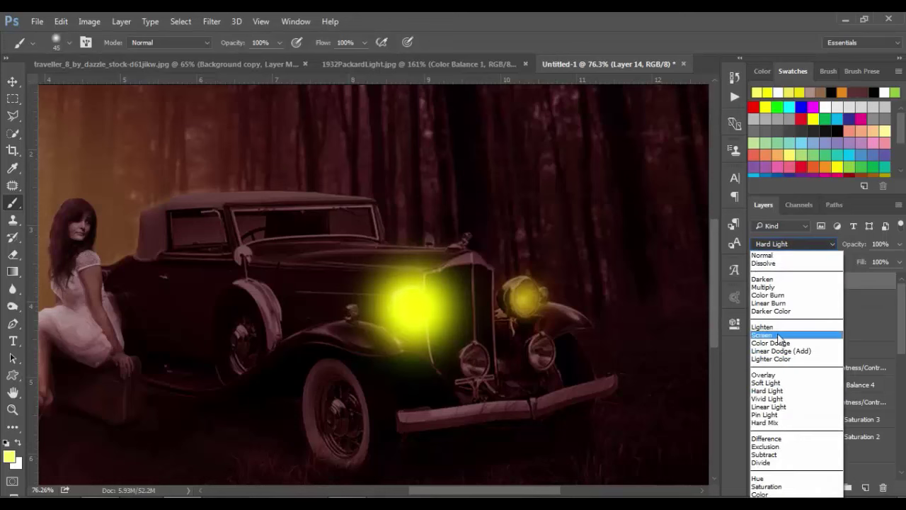
{"action": "left_click", "coordinate": [783, 338]}
{"action": "left_click_drag", "start_coordinate": [855, 249], "coordinate": [813, 245]}
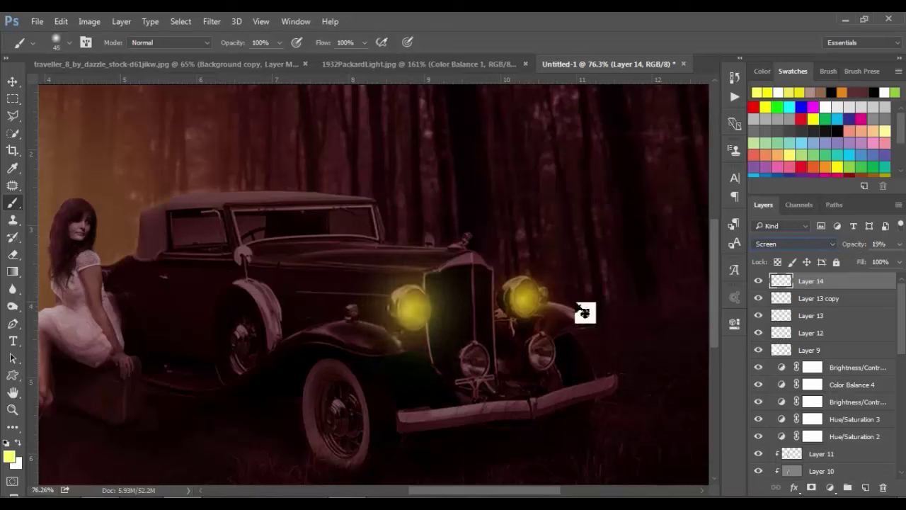
Scale the glow to 144%, dim it to about 12%, and copy it over the right headlight.
{"action": "key", "text": "ctrl+t"}
{"action": "left_click_drag", "start_coordinate": [486, 385], "coordinate": [546, 424]}
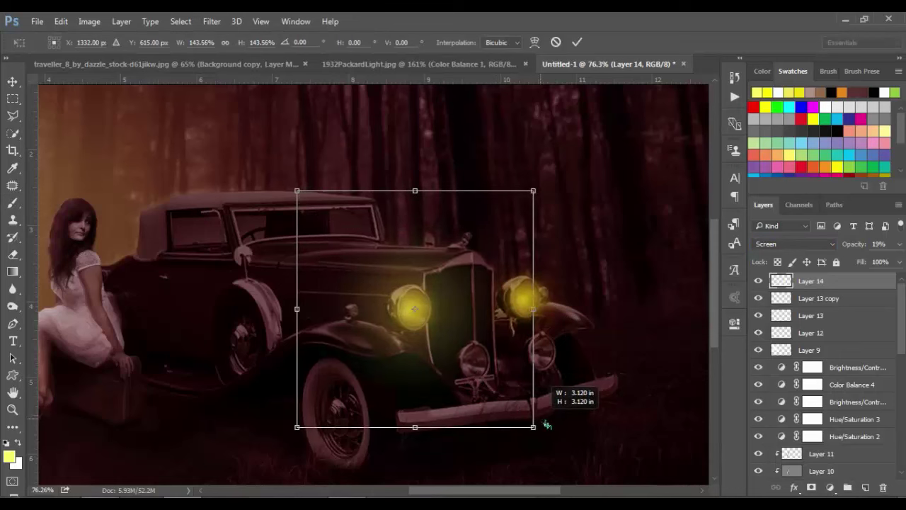
{"action": "left_click", "coordinate": [578, 42]}
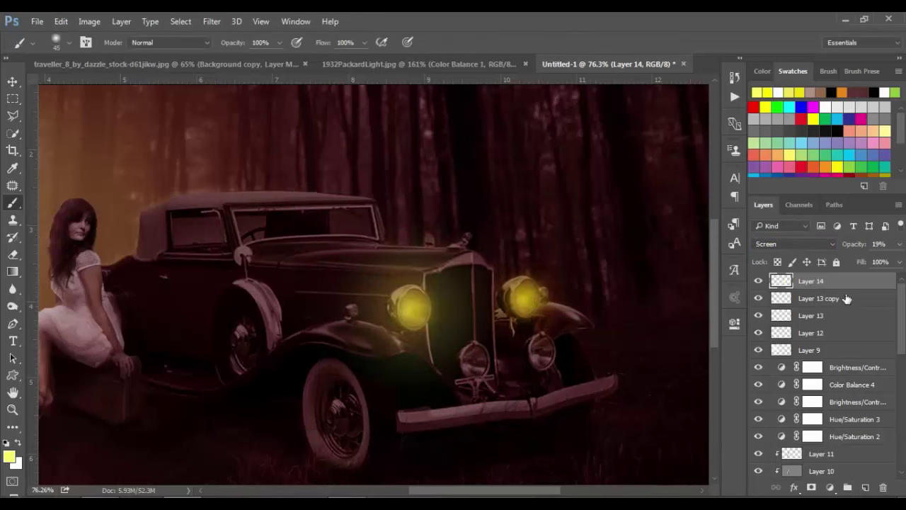
{"action": "left_click_drag", "start_coordinate": [861, 251], "coordinate": [855, 247]}
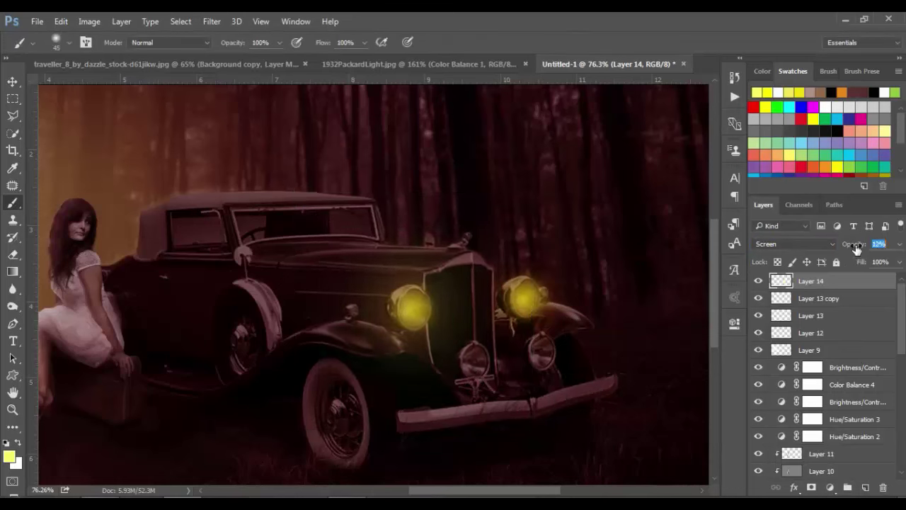
{"action": "key", "text": "v"}
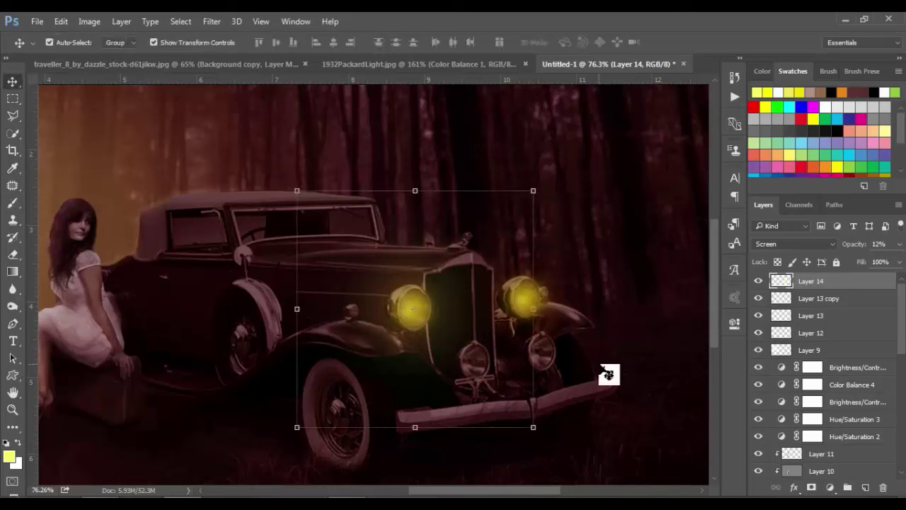
{"action": "key", "text": "ctrl+j"}
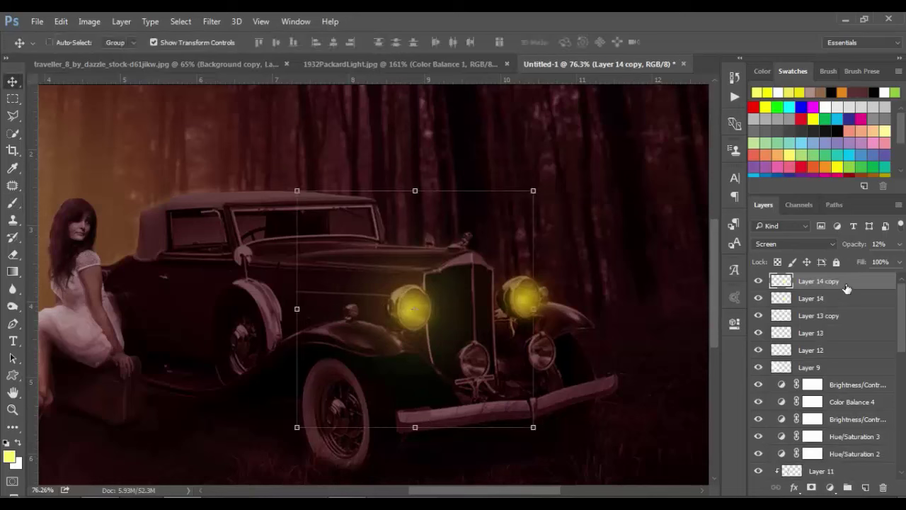
{"action": "left_click_drag", "start_coordinate": [519, 318], "coordinate": [541, 308]}
With the Brush active, set Layer 15 to Overlay blending at 70% opacity.
{"action": "left_click", "coordinate": [691, 244]}
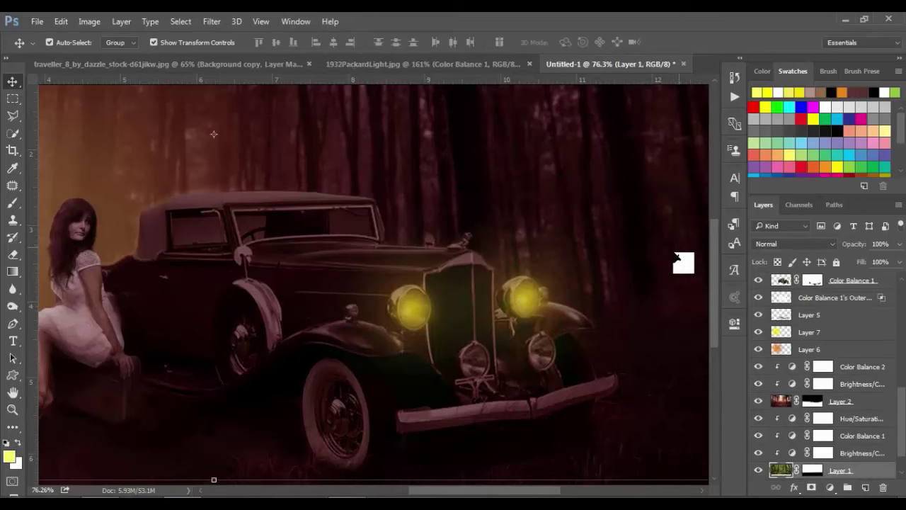
{"action": "scroll", "coordinate": [682, 259], "scroll_direction": "down", "scroll_amount": 4}
{"action": "scroll", "coordinate": [663, 287], "scroll_direction": "down", "scroll_amount": 2}
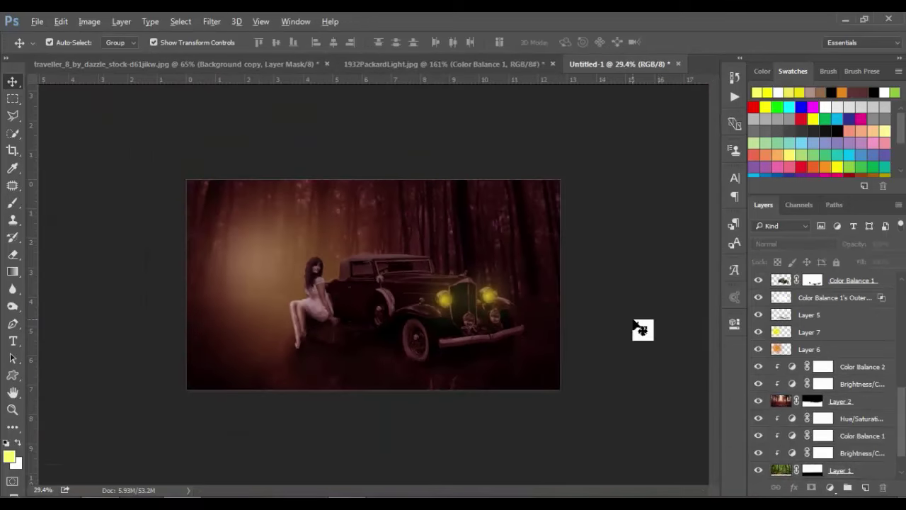
{"action": "scroll", "coordinate": [655, 325], "scroll_direction": "up", "scroll_amount": 2}
{"action": "scroll", "coordinate": [676, 324], "scroll_direction": "up", "scroll_amount": 2}
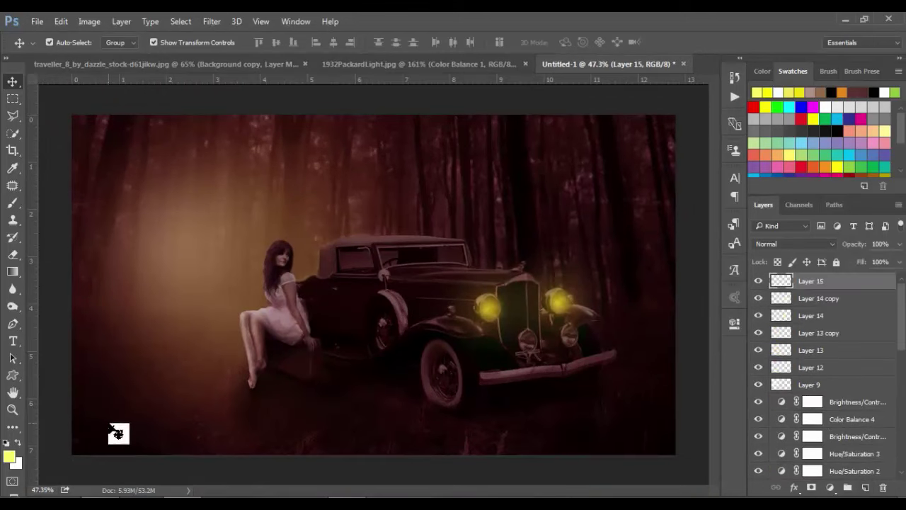
{"action": "left_click", "coordinate": [13, 203]}
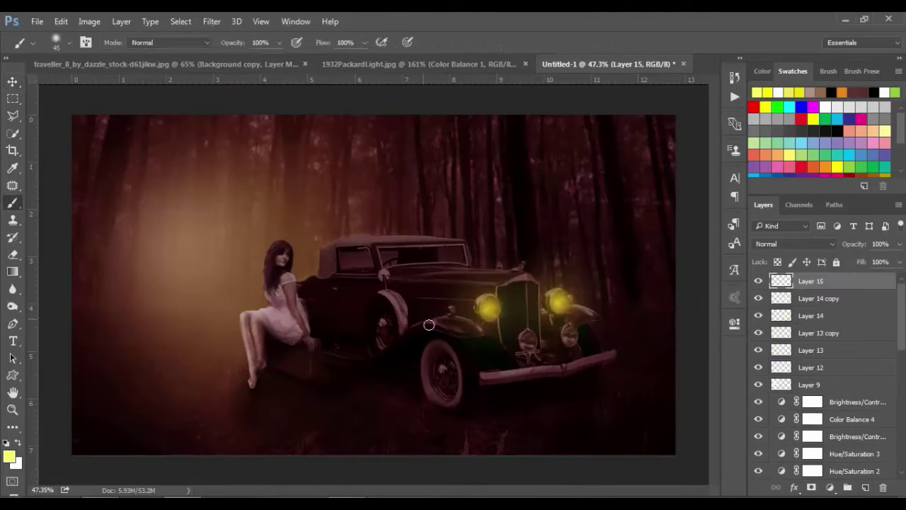
{"action": "left_click", "coordinate": [800, 244]}
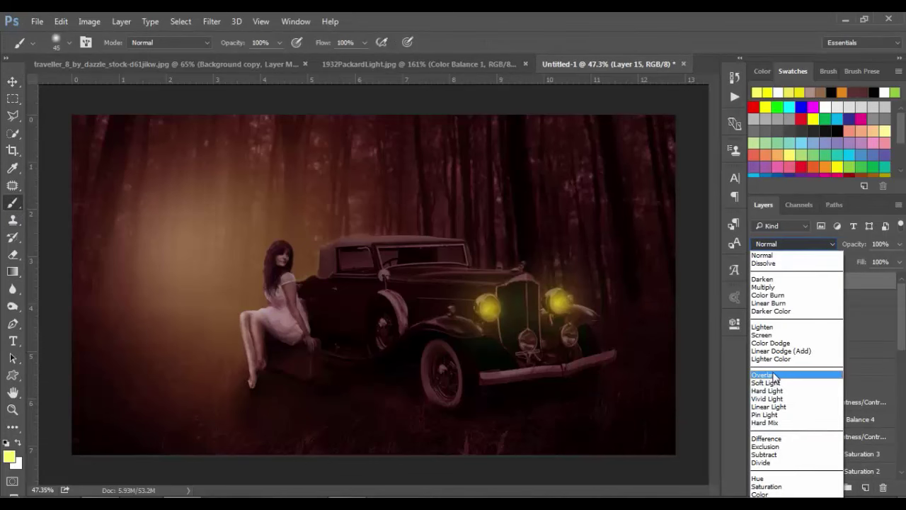
{"action": "left_click", "coordinate": [772, 374]}
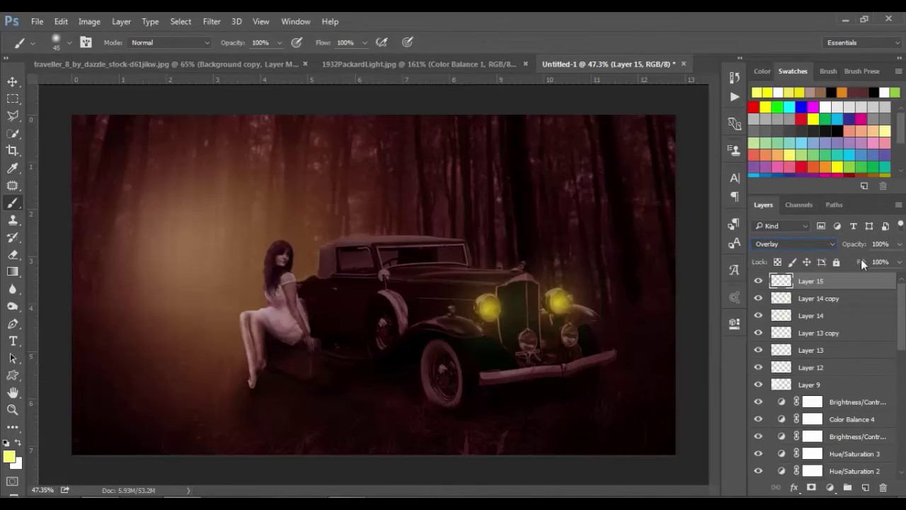
{"action": "left_click_drag", "start_coordinate": [854, 244], "coordinate": [840, 248]}
Paint yellow with a 400px soft brush over the car's body, front wheel and bumper.
{"action": "key", "text": "bracketright"}
{"action": "key", "text": "bracketright"}
{"action": "key", "text": "bracketright"}
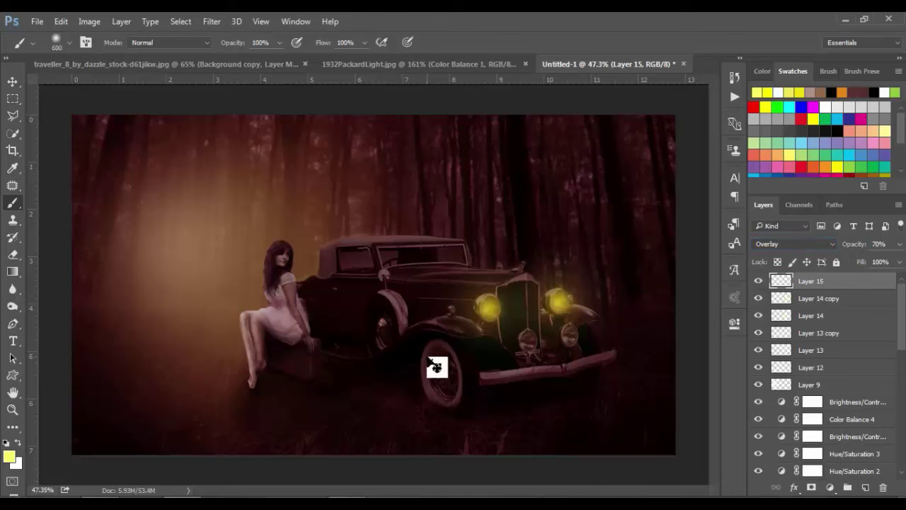
{"action": "key", "text": "bracketleft"}
{"action": "key", "text": "bracketleft"}
{"action": "mouse_move", "coordinate": [429, 379]}
{"action": "left_mouse_down"}
{"action": "mouse_move", "coordinate": [455, 354]}
{"action": "mouse_move", "coordinate": [415, 374]}
{"action": "left_mouse_up"}
{"action": "left_click_drag", "start_coordinate": [485, 396], "coordinate": [420, 394]}
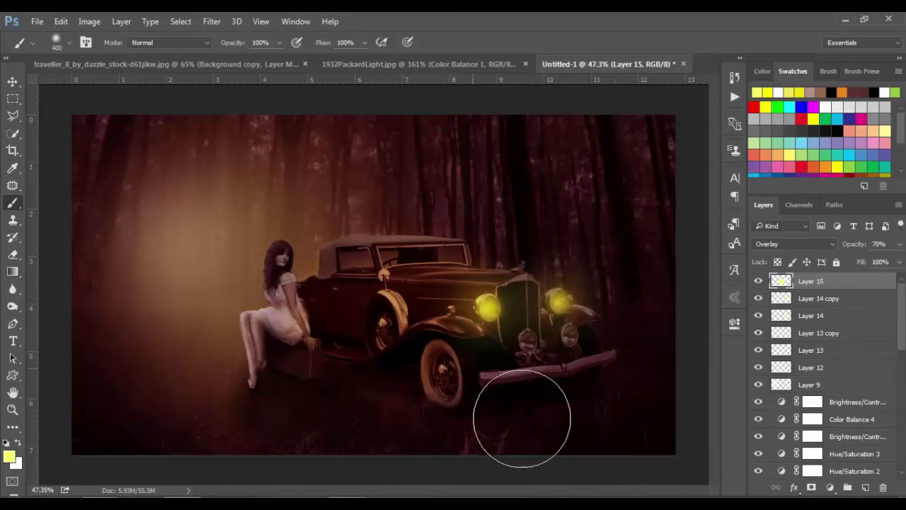
{"action": "left_click_drag", "start_coordinate": [568, 471], "coordinate": [643, 460]}
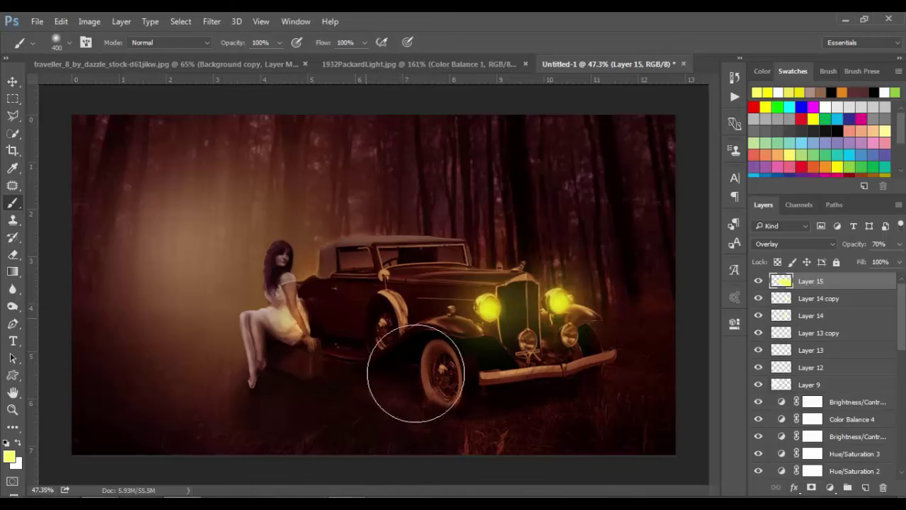
Undo the bumper stroke and lower Layer 15's opacity to 54%.
{"action": "key", "text": "ctrl+z"}
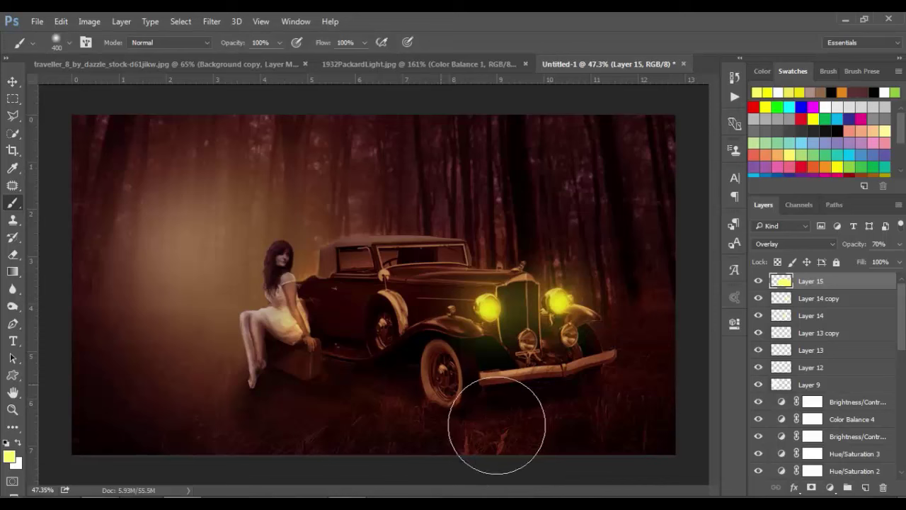
{"action": "key", "text": "bracketleft"}
{"action": "key", "text": "bracketleft"}
{"action": "key", "text": "bracketleft"}
{"action": "key", "text": "bracketleft"}
{"action": "key", "text": "bracketleft"}
{"action": "key", "text": "bracketleft"}
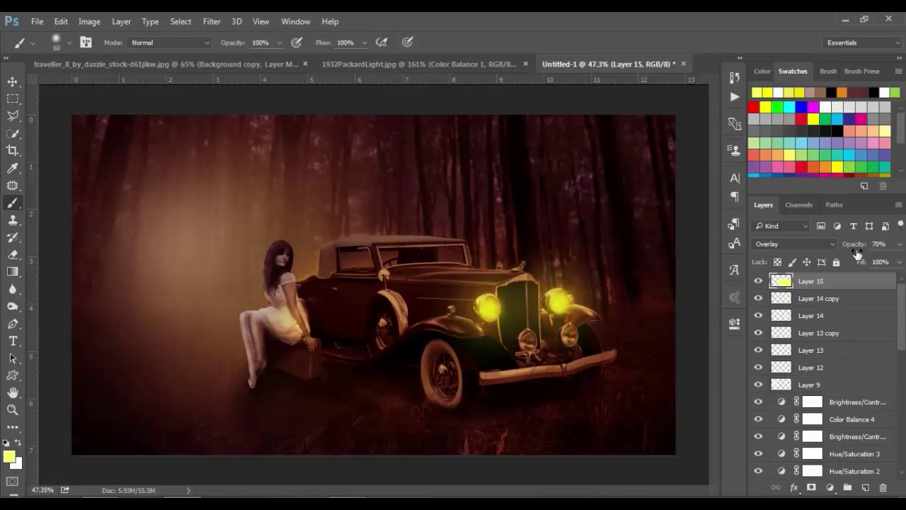
{"action": "left_click_drag", "start_coordinate": [857, 252], "coordinate": [846, 249]}
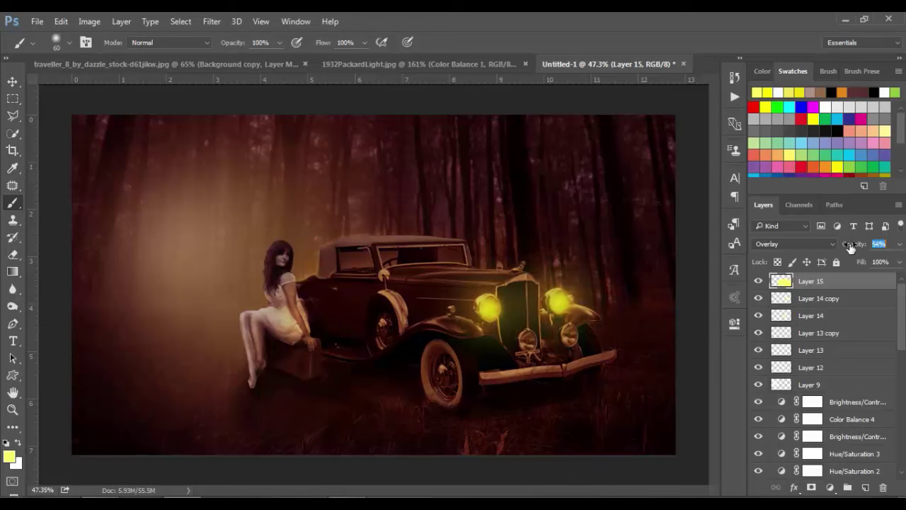
{"action": "left_click", "coordinate": [860, 436]}
Check the woman layer, then add empty Layer 16 above the top Brightness/Contrast layer.
{"action": "scroll", "coordinate": [814, 397], "scroll_direction": "down", "scroll_amount": 5}
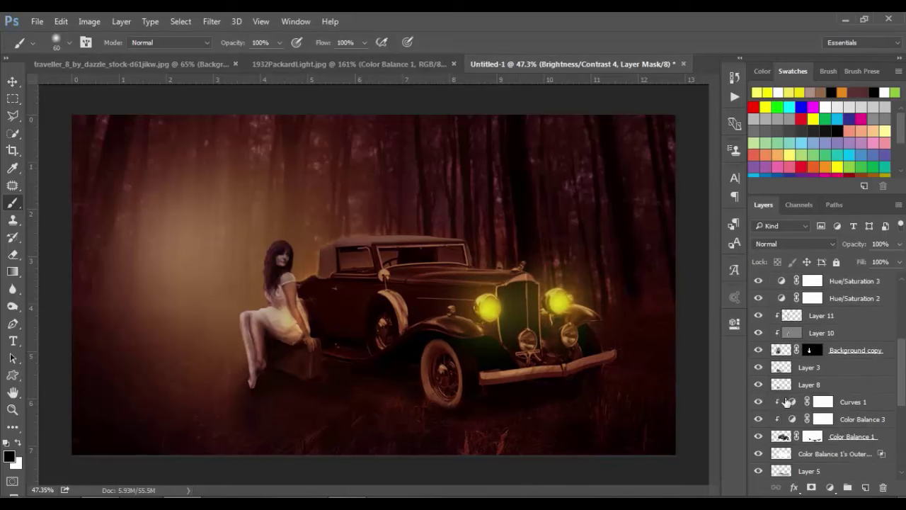
{"action": "left_click", "coordinate": [759, 350]}
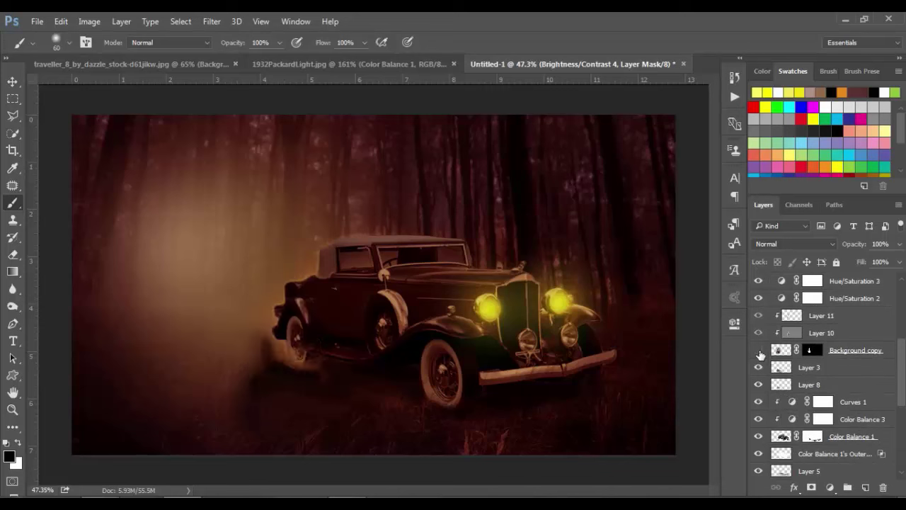
{"action": "left_click", "coordinate": [844, 318]}
{"action": "scroll", "coordinate": [858, 411], "scroll_direction": "up", "scroll_amount": 2}
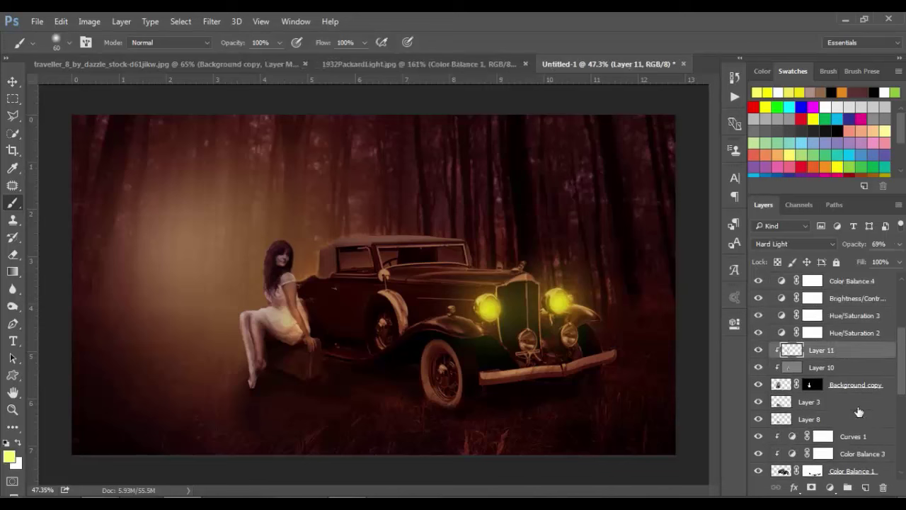
{"action": "scroll", "coordinate": [858, 411], "scroll_direction": "up", "scroll_amount": 2}
{"action": "scroll", "coordinate": [858, 412], "scroll_direction": "up", "scroll_amount": 1}
{"action": "scroll", "coordinate": [853, 410], "scroll_direction": "up", "scroll_amount": 1}
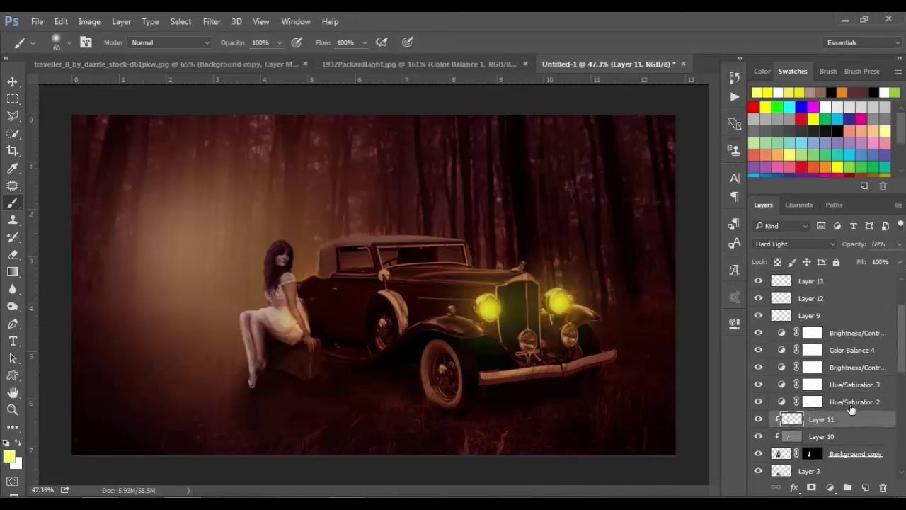
{"action": "scroll", "coordinate": [848, 441], "scroll_direction": "down", "scroll_amount": 2}
{"action": "scroll", "coordinate": [821, 372], "scroll_direction": "up", "scroll_amount": 2}
{"action": "left_click", "coordinate": [837, 337]}
{"action": "left_click", "coordinate": [865, 487]}
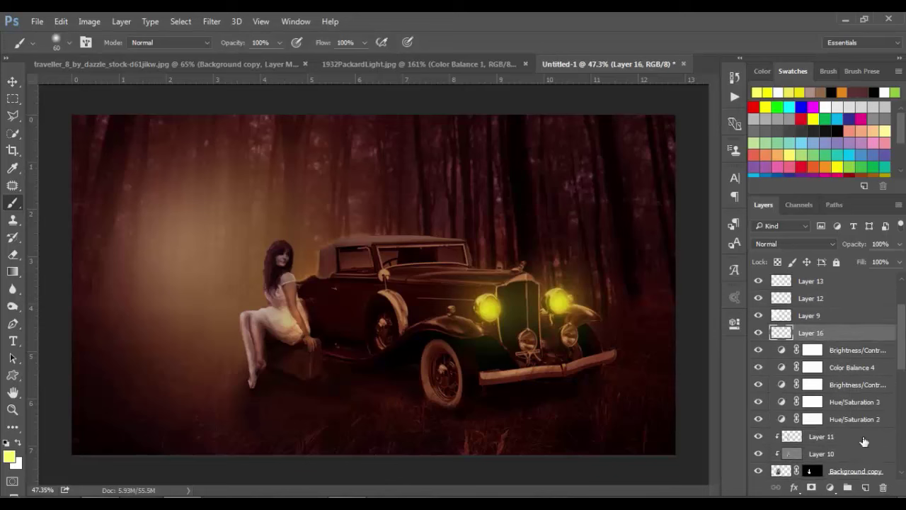
Clip Layer 16 and paint a yellow Soft Light stroke down the woman's side.
{"action": "right_click", "coordinate": [822, 333]}
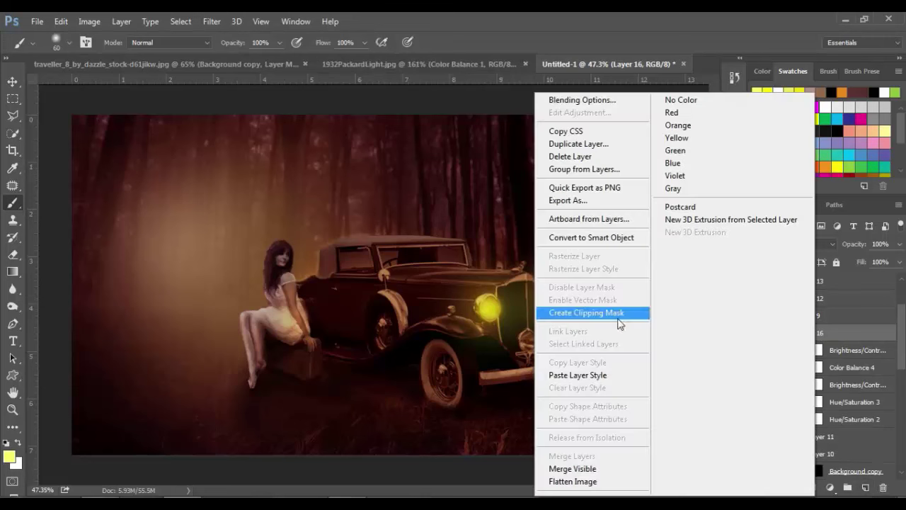
{"action": "left_click", "coordinate": [620, 319]}
{"action": "mouse_move", "coordinate": [283, 244]}
{"action": "left_mouse_down"}
{"action": "mouse_move", "coordinate": [328, 363]}
{"action": "mouse_move", "coordinate": [320, 382]}
{"action": "left_mouse_up"}
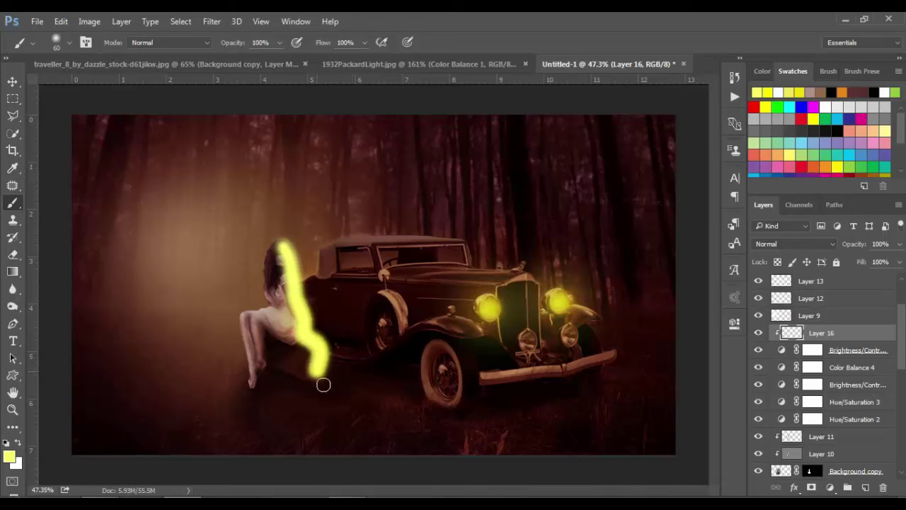
{"action": "left_click", "coordinate": [790, 244]}
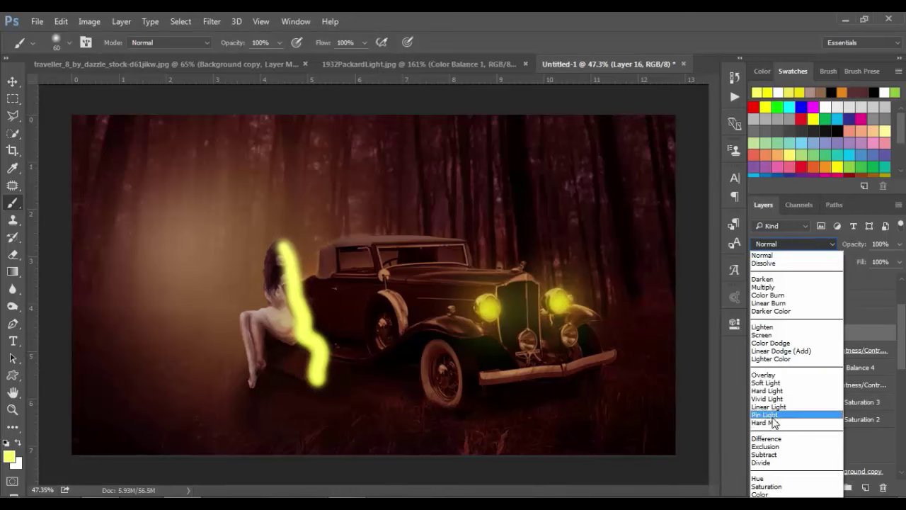
{"action": "left_click", "coordinate": [769, 383]}
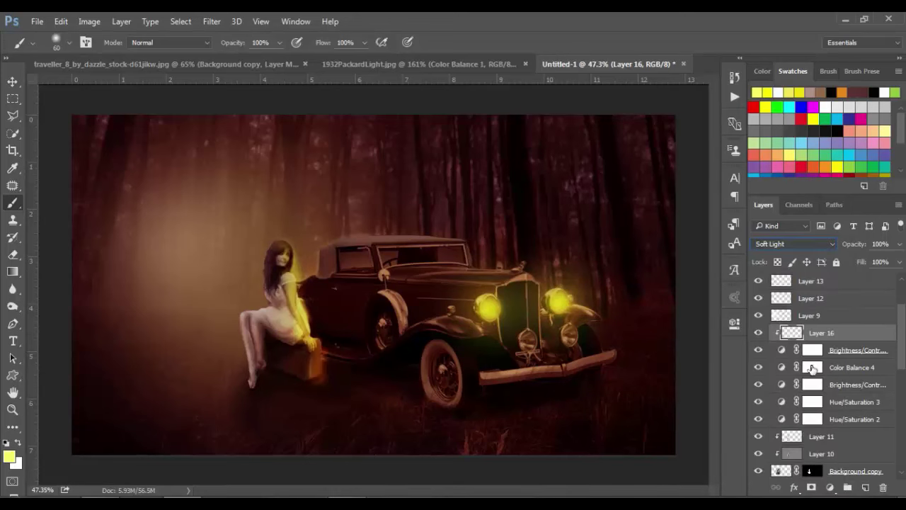
{"action": "left_click_drag", "start_coordinate": [855, 253], "coordinate": [834, 252]}
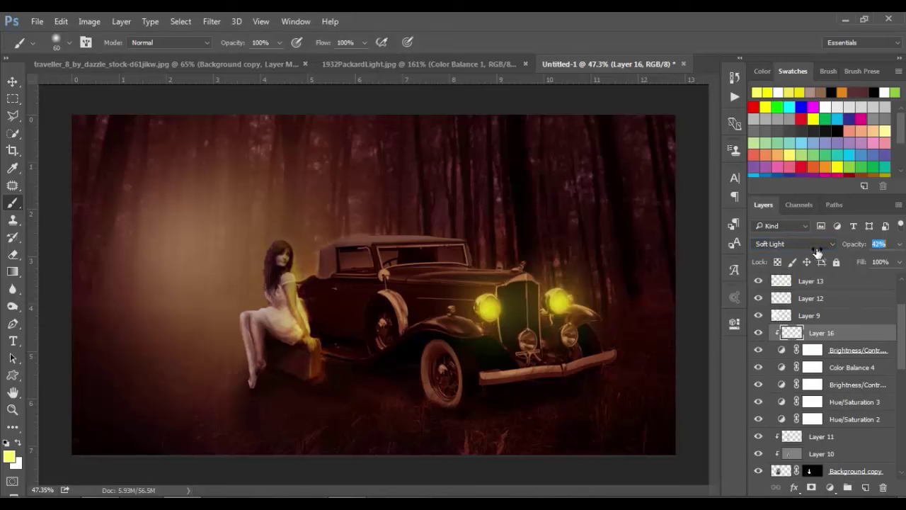
Move Layer 16 just above Layer 11 and set its opacity to 76%.
{"action": "mouse_move", "coordinate": [829, 341]}
{"action": "left_mouse_down"}
{"action": "mouse_move", "coordinate": [834, 462]}
{"action": "mouse_move", "coordinate": [834, 423]}
{"action": "left_mouse_up"}
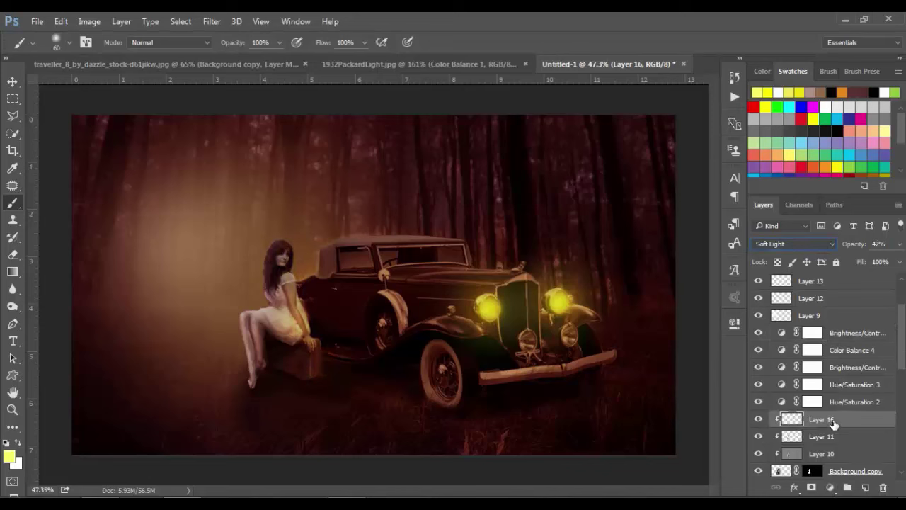
{"action": "left_click_drag", "start_coordinate": [863, 246], "coordinate": [870, 248]}
{"action": "key", "text": "Return"}
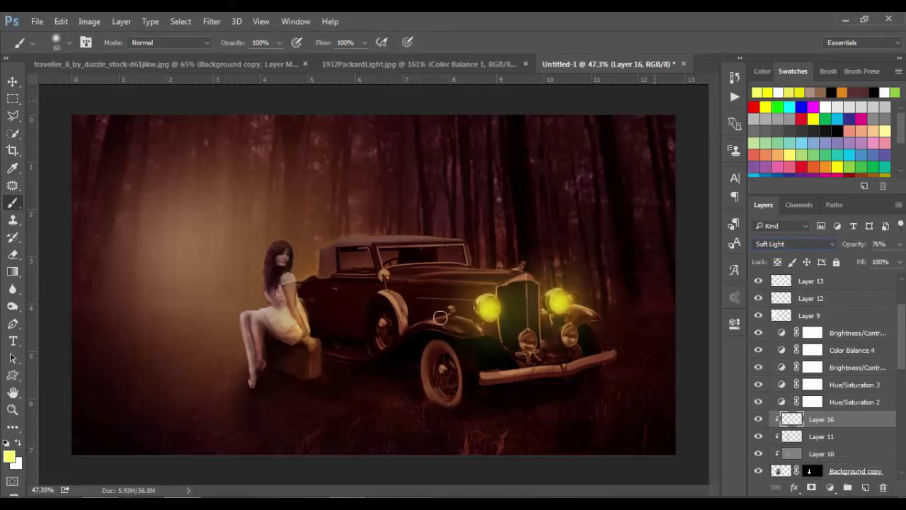
{"action": "left_click", "coordinate": [842, 283]}
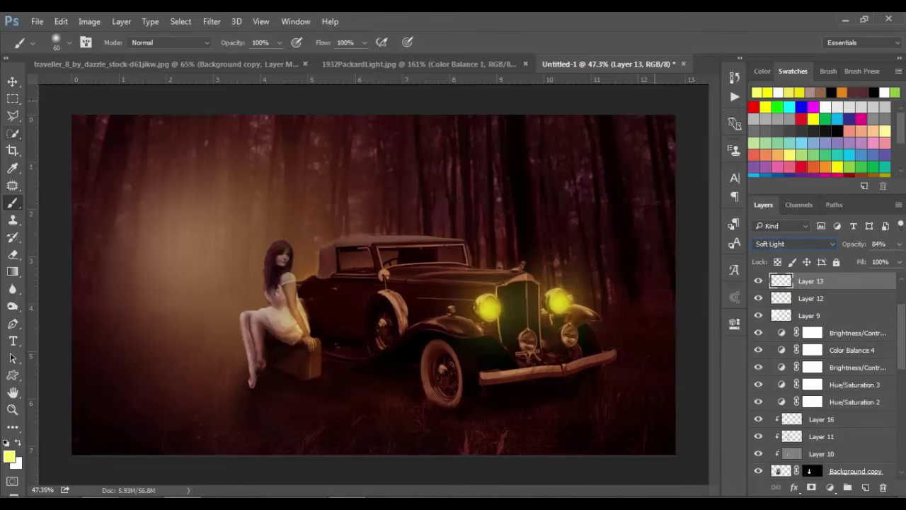
{"action": "key", "text": "w"}
{"action": "key", "text": "v"}
{"action": "key", "text": "ctrl+minus"}
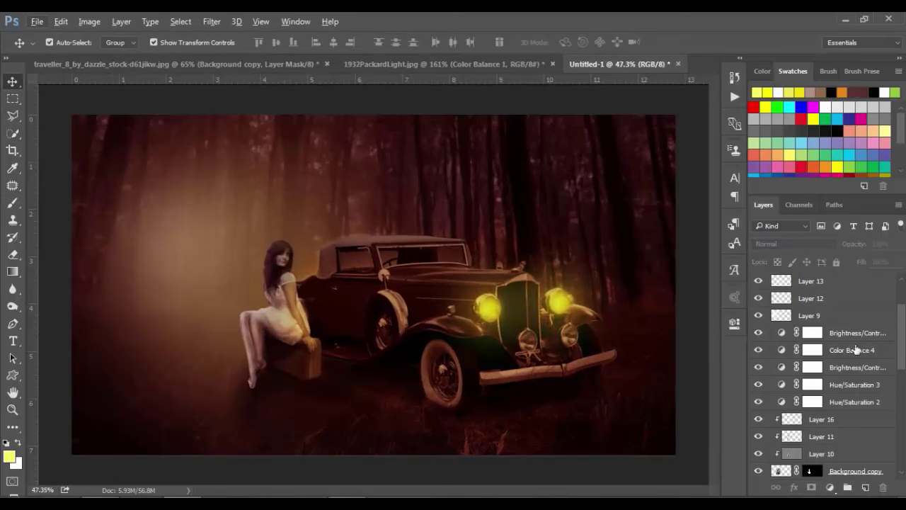
Add a Gradient Map adjustment above Layer 13 using the purple-to-orange preset.
{"action": "left_click", "coordinate": [840, 283]}
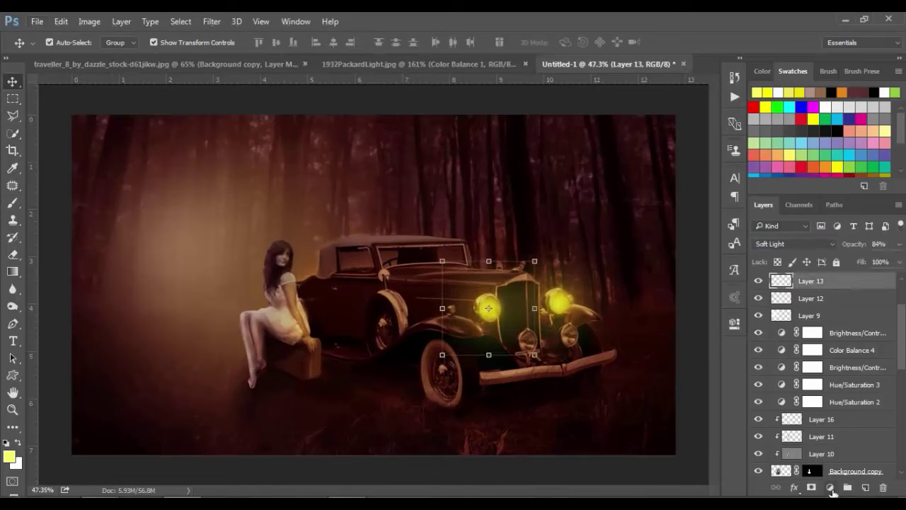
{"action": "left_click", "coordinate": [831, 489]}
{"action": "left_click", "coordinate": [800, 463]}
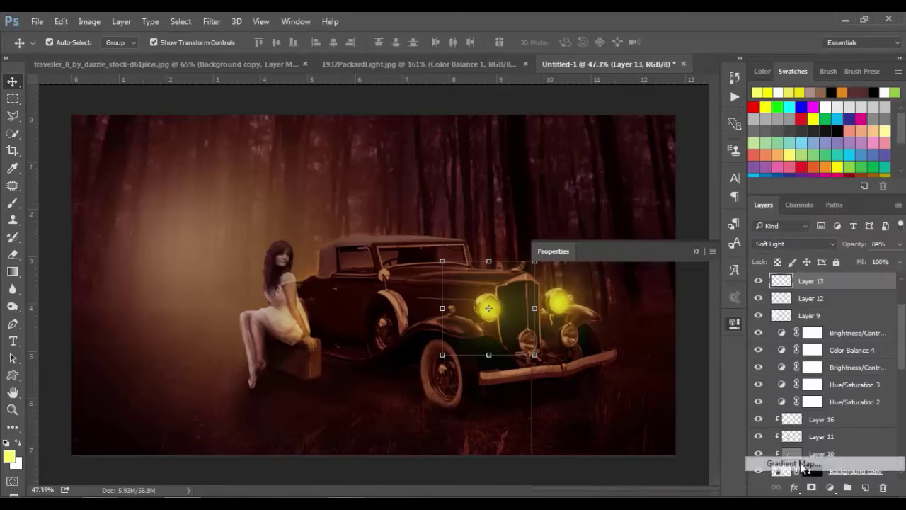
{"action": "left_click", "coordinate": [701, 300]}
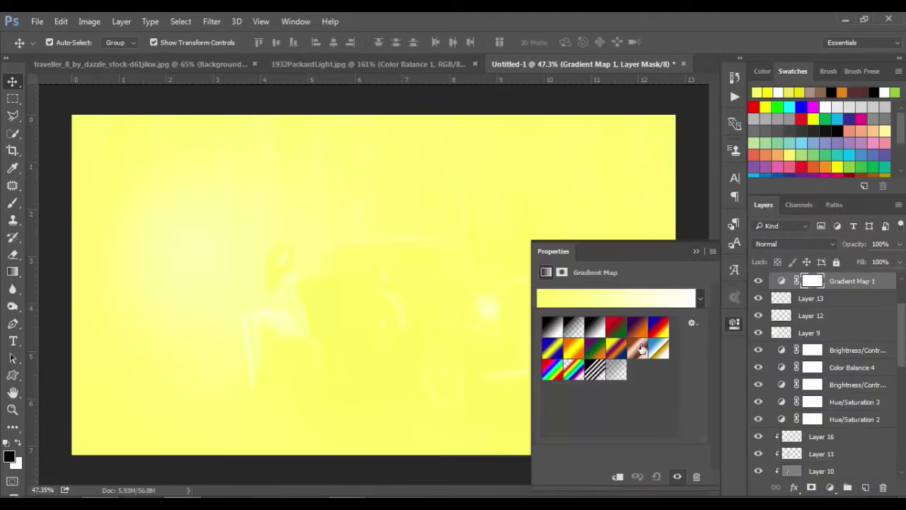
{"action": "left_click", "coordinate": [641, 332]}
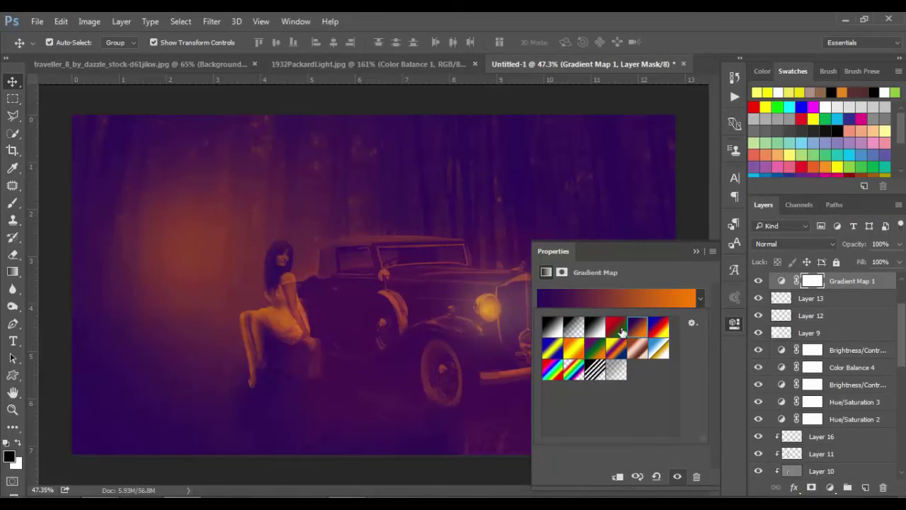
{"action": "left_click", "coordinate": [622, 331]}
{"action": "left_click", "coordinate": [641, 329]}
{"action": "left_click", "coordinate": [696, 252]}
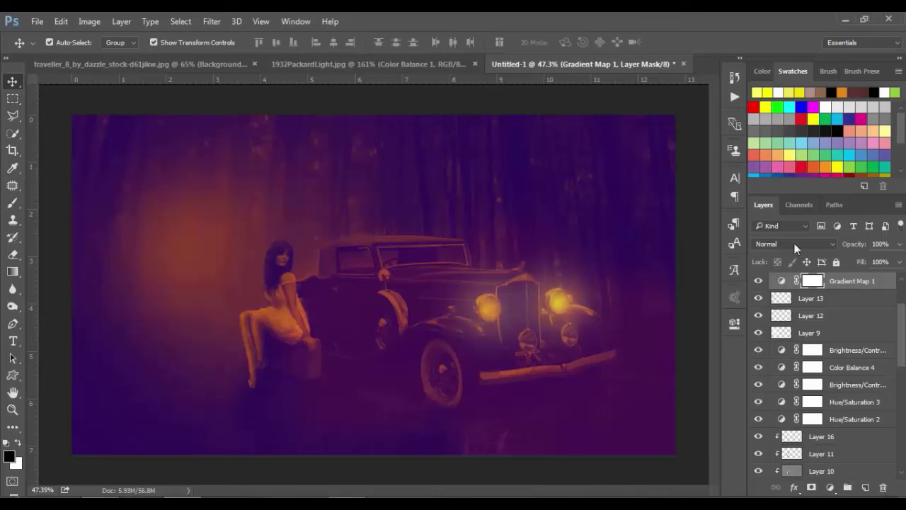
Blend the Gradient Map as Soft Light and lower its opacity to 41%.
{"action": "left_click", "coordinate": [795, 243]}
{"action": "left_click", "coordinate": [778, 386]}
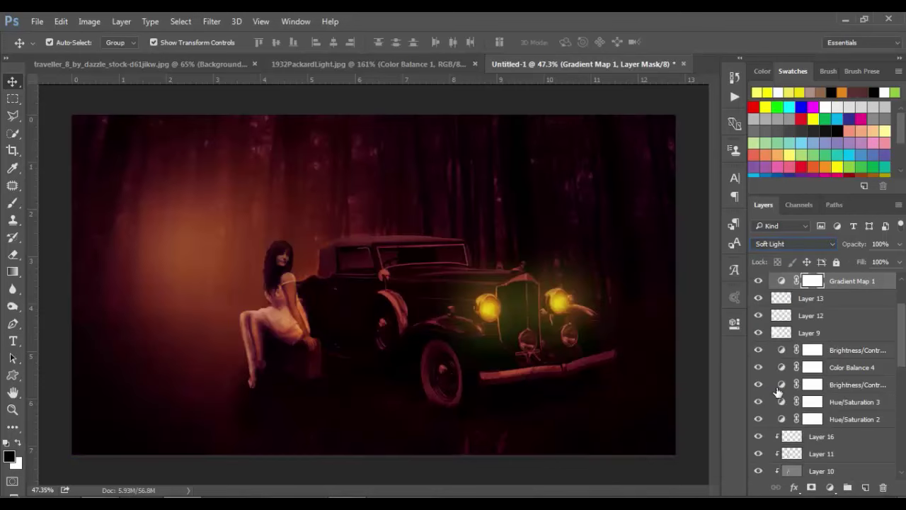
{"action": "left_click_drag", "start_coordinate": [858, 250], "coordinate": [846, 248]}
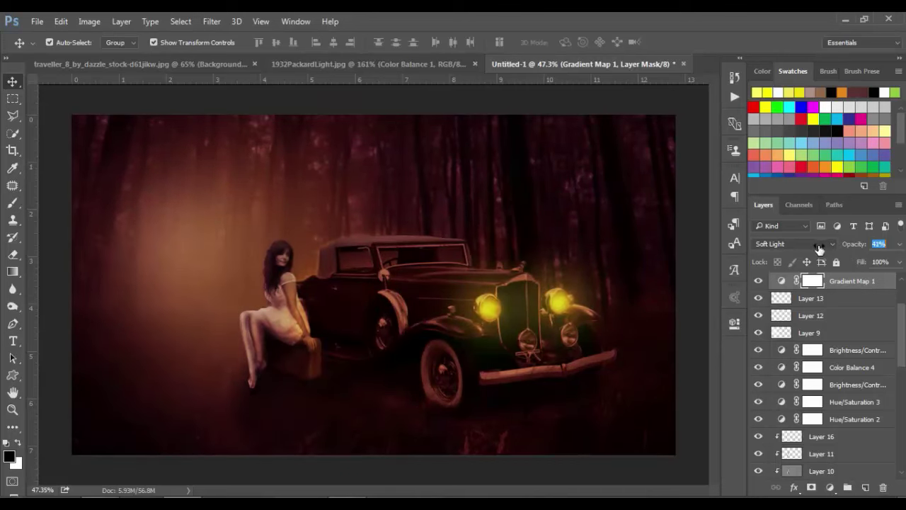
{"action": "left_click_drag", "start_coordinate": [819, 248], "coordinate": [825, 255]}
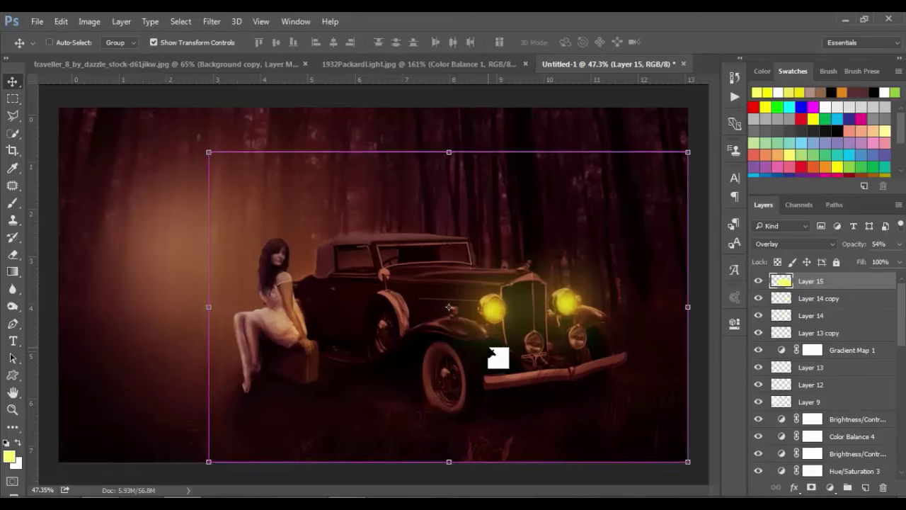
{"action": "left_click", "coordinate": [174, 165]}
{"action": "scroll", "coordinate": [174, 166], "scroll_direction": "down", "scroll_amount": 2}
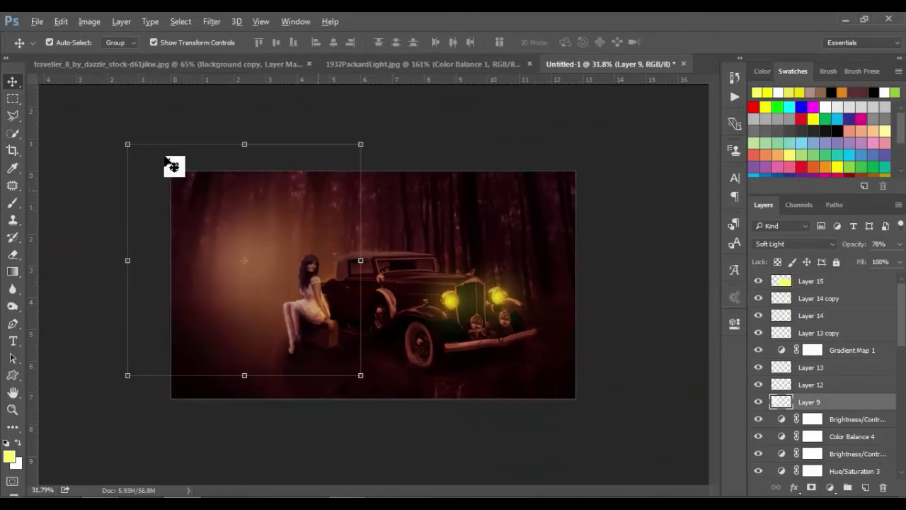
{"action": "left_click", "coordinate": [705, 262]}
{"action": "scroll", "coordinate": [705, 262], "scroll_direction": "up", "scroll_amount": 2}
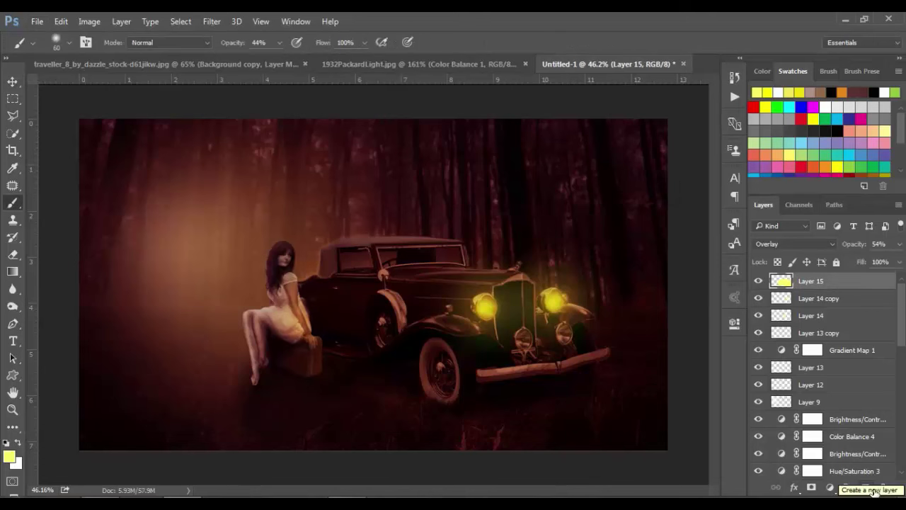
On a new layer, paint a white dot on the grille lamp and enlarge it into a glow.
{"action": "left_click", "coordinate": [872, 488]}
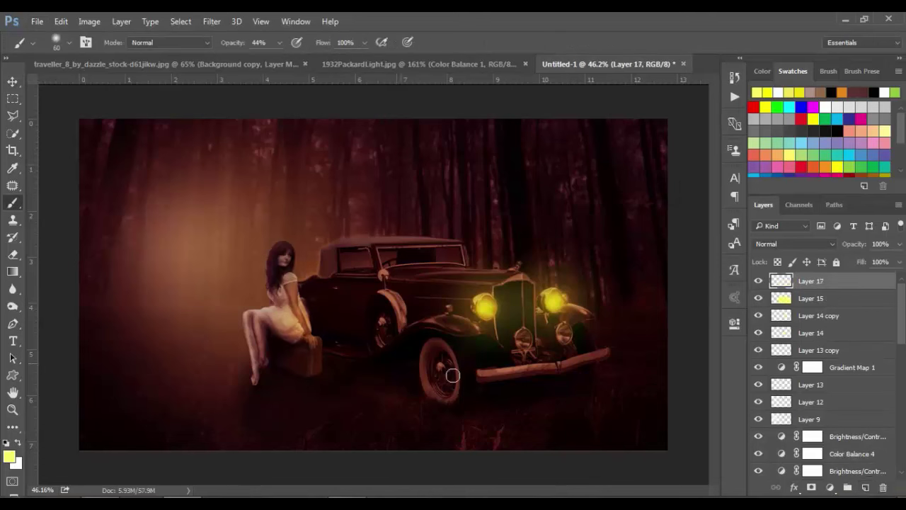
{"action": "left_click", "coordinate": [782, 96]}
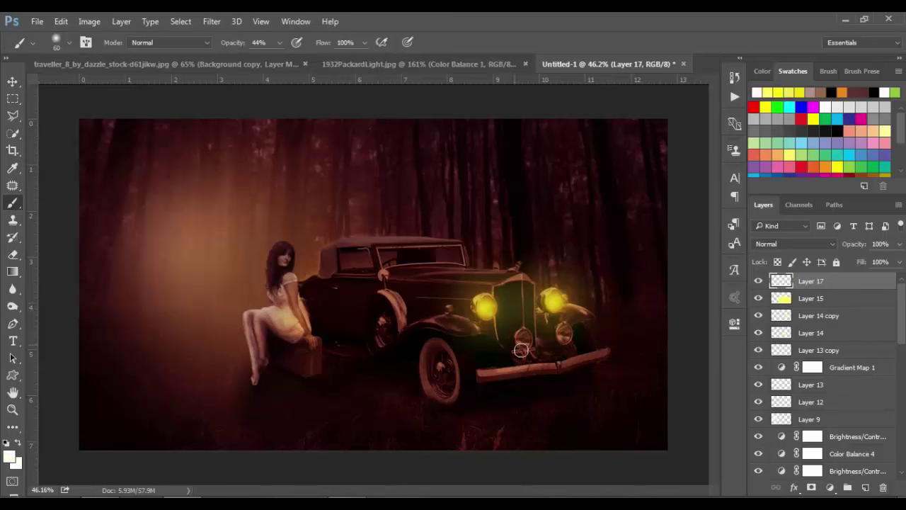
{"action": "left_click", "coordinate": [524, 340]}
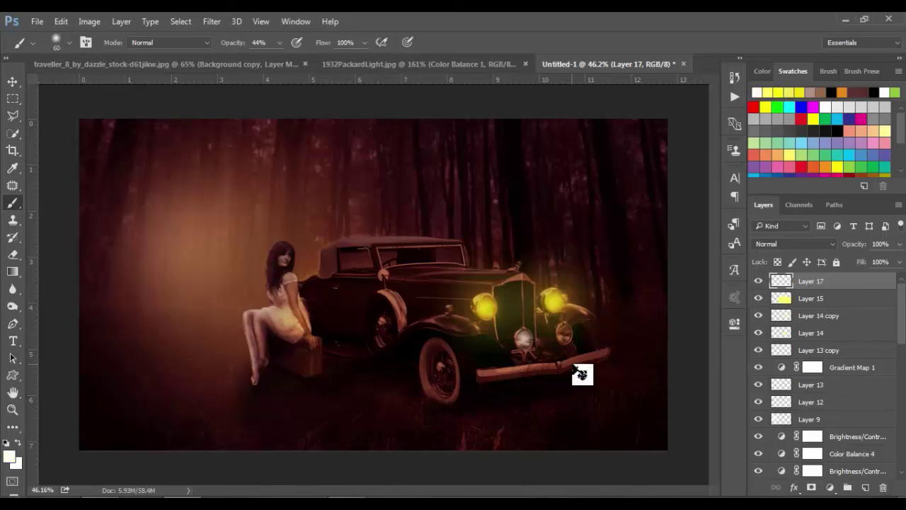
{"action": "key", "text": "ctrl+t"}
{"action": "left_click_drag", "start_coordinate": [548, 357], "coordinate": [562, 364]}
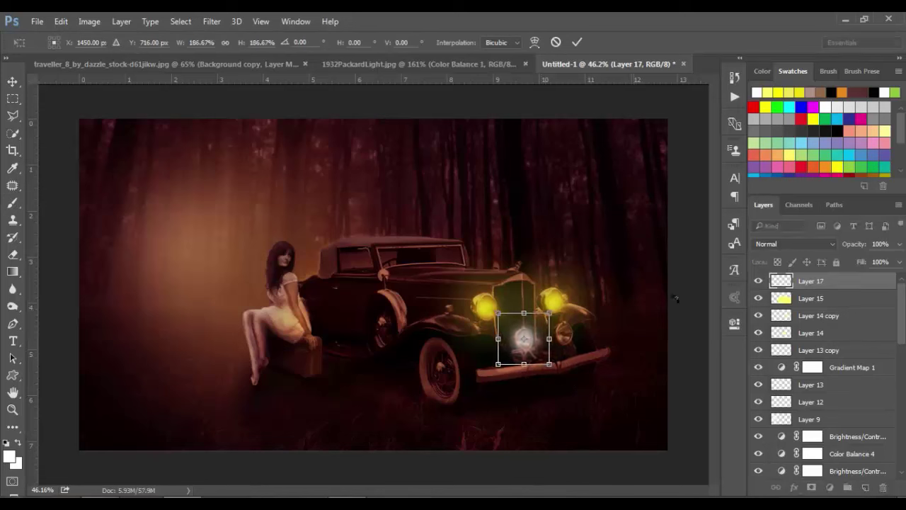
{"action": "left_click", "coordinate": [577, 43]}
{"action": "key", "text": "b"}
Set the glow to Hard Light at 71% and duplicate it onto the right lower lamp.
{"action": "left_click", "coordinate": [787, 242]}
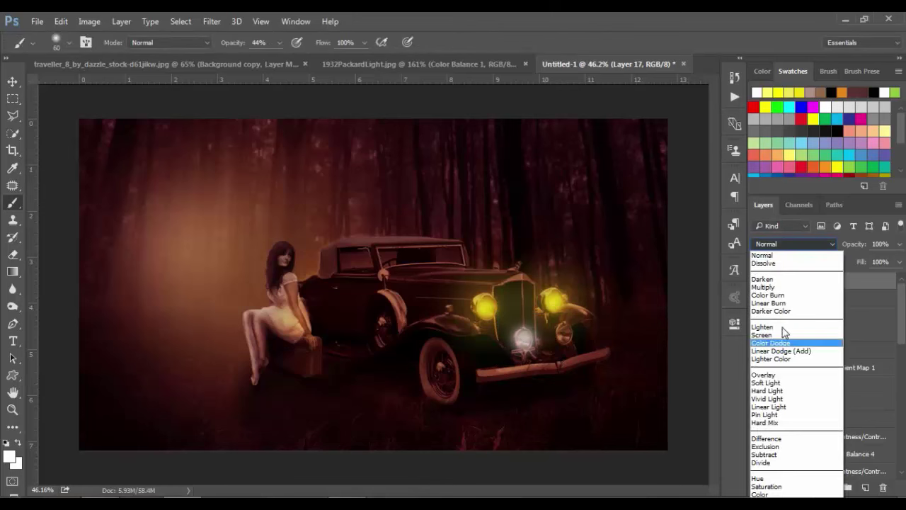
{"action": "left_click", "coordinate": [785, 394]}
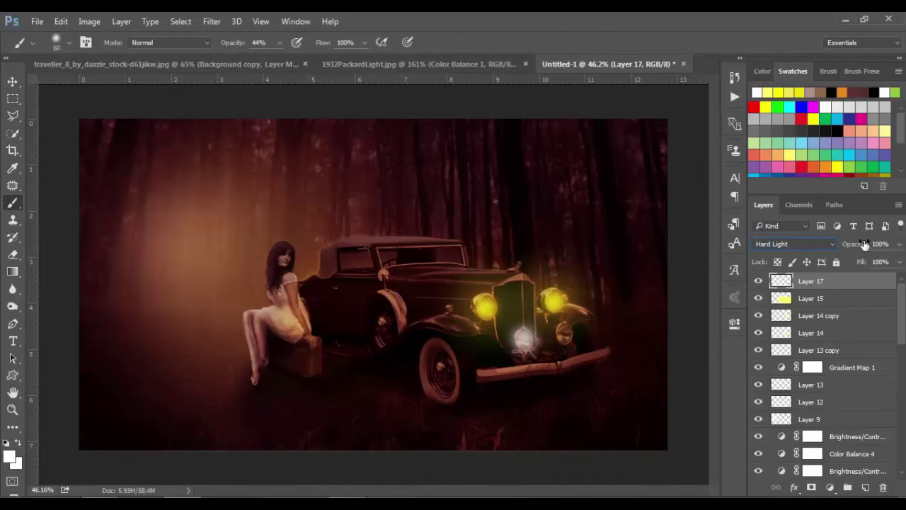
{"action": "left_click_drag", "start_coordinate": [865, 244], "coordinate": [849, 246]}
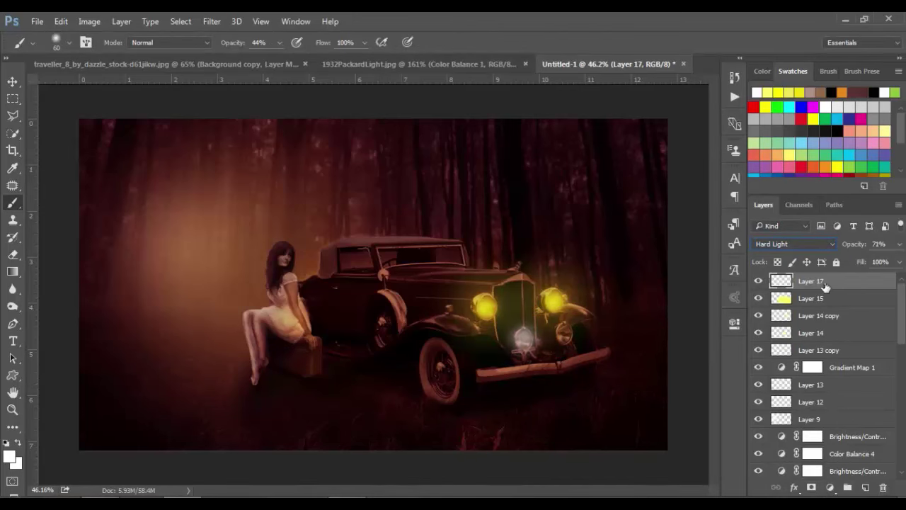
{"action": "key", "text": "ctrl+j"}
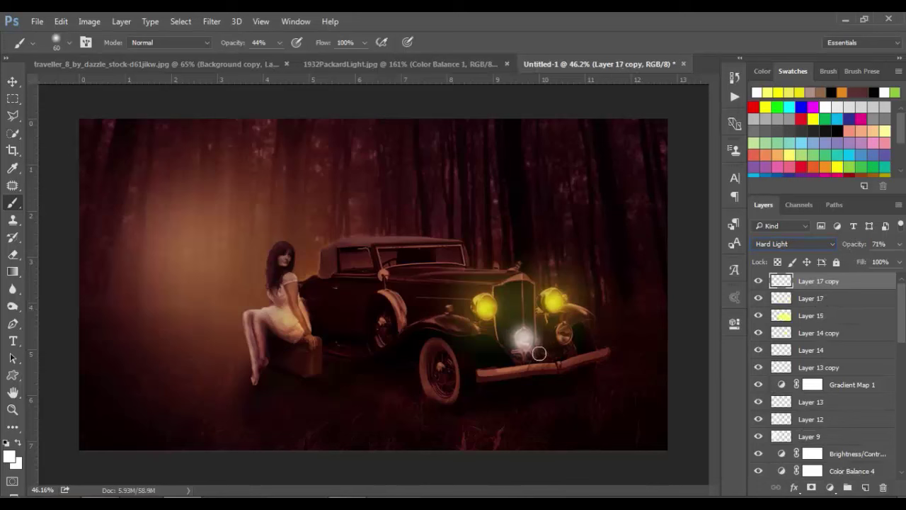
{"action": "key", "text": "ctrl+t"}
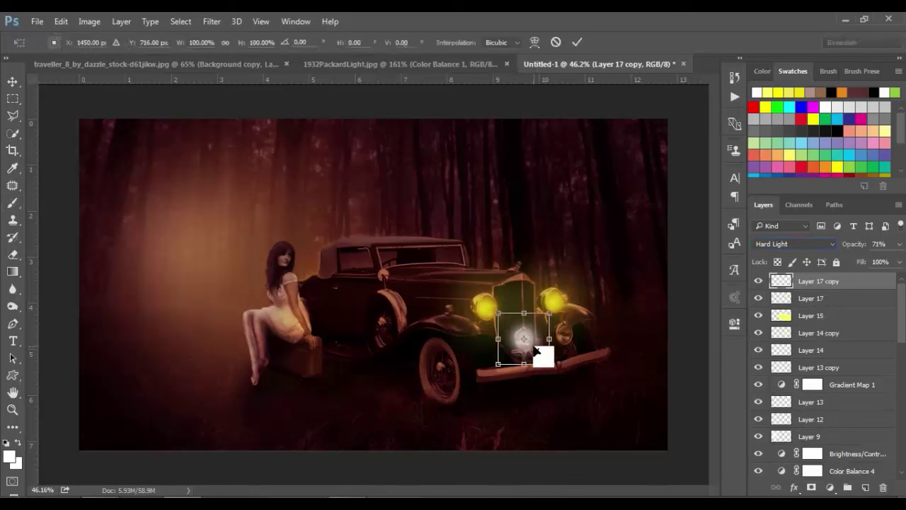
{"action": "left_click_drag", "start_coordinate": [542, 354], "coordinate": [579, 348]}
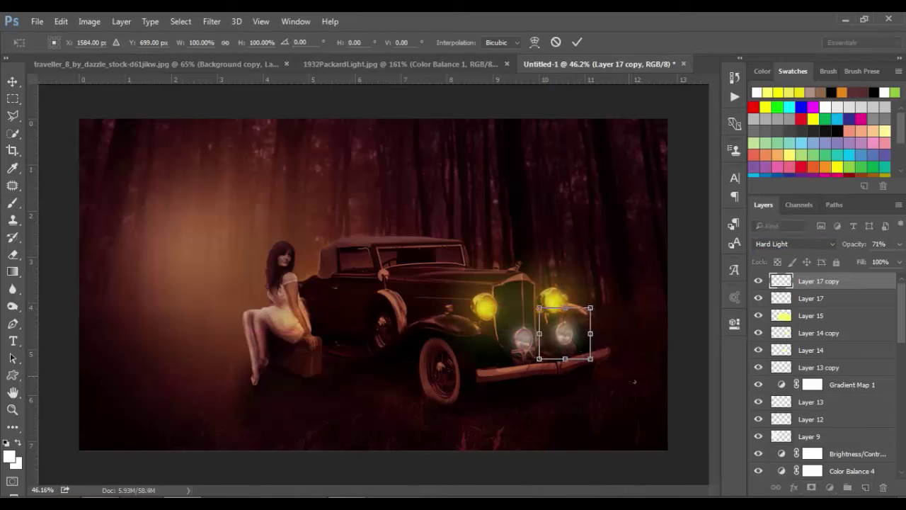
{"action": "left_click", "coordinate": [576, 43]}
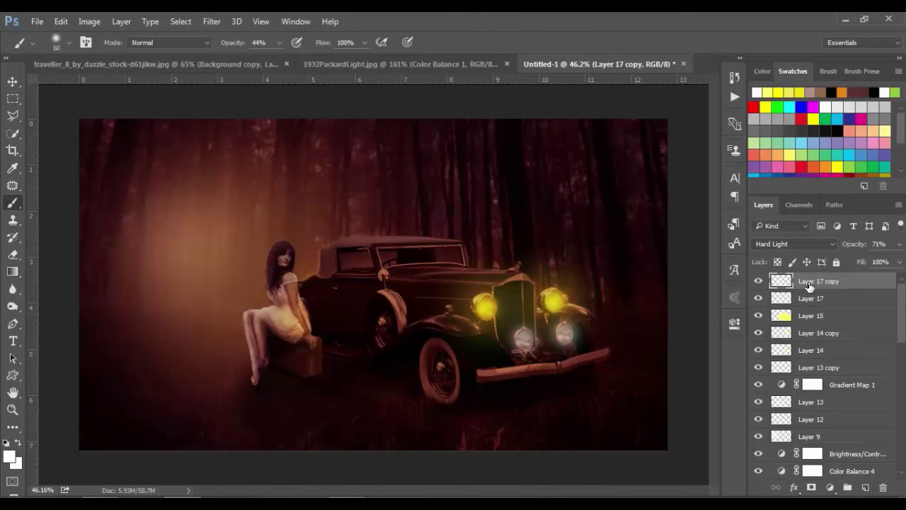
{"action": "left_click", "coordinate": [865, 487]}
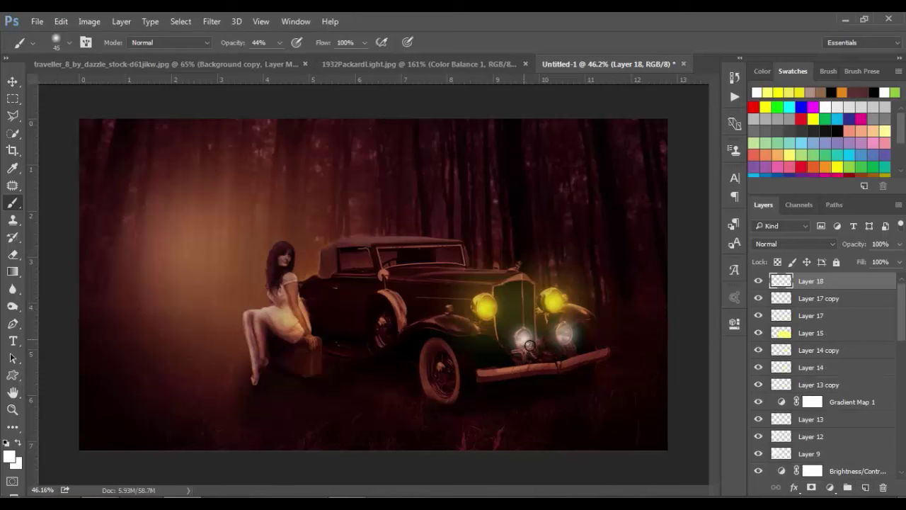
On Layer 18, paint an enlarged white glow over the left lower lamp, blended as Screen at lower opacity.
{"action": "left_click", "coordinate": [558, 362]}
{"action": "key", "text": "ctrl+t"}
{"action": "mouse_move", "coordinate": [559, 362]}
{"action": "left_mouse_down"}
{"action": "mouse_move", "coordinate": [524, 340]}
{"action": "mouse_move", "coordinate": [590, 384]}
{"action": "left_mouse_up"}
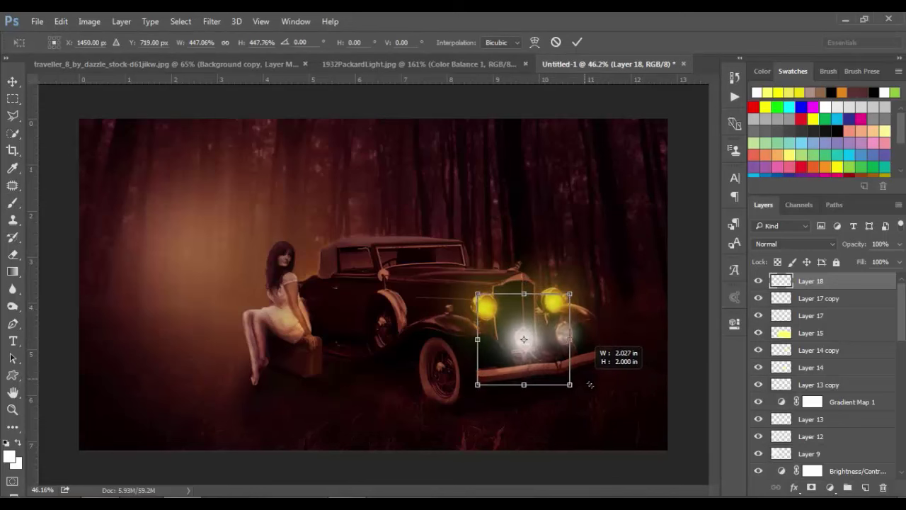
{"action": "key", "text": "Return"}
{"action": "key", "text": "b"}
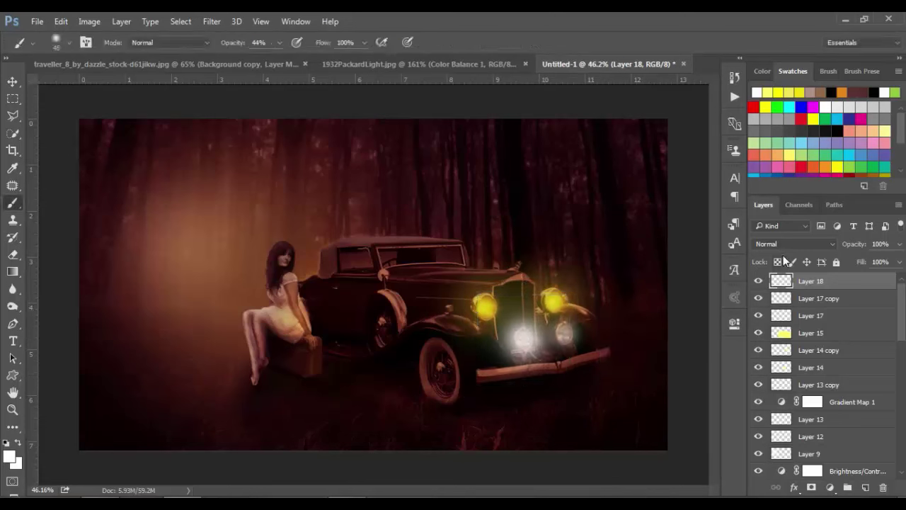
{"action": "left_click", "coordinate": [786, 244]}
{"action": "left_click", "coordinate": [766, 336]}
{"action": "left_click_drag", "start_coordinate": [862, 250], "coordinate": [834, 249]}
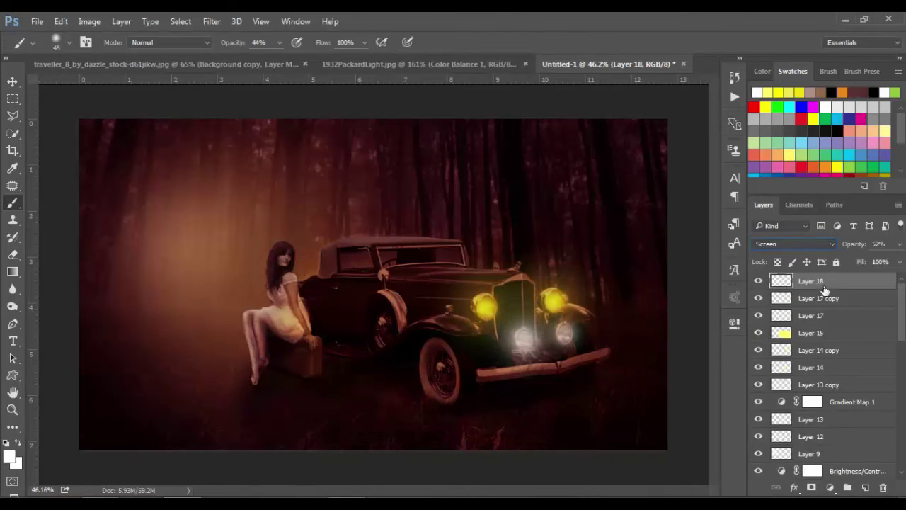
Duplicate the Layer 18 glow and move the copy onto the right lower lamp.
{"action": "key", "text": "ctrl+j"}
{"action": "left_click", "coordinate": [14, 81]}
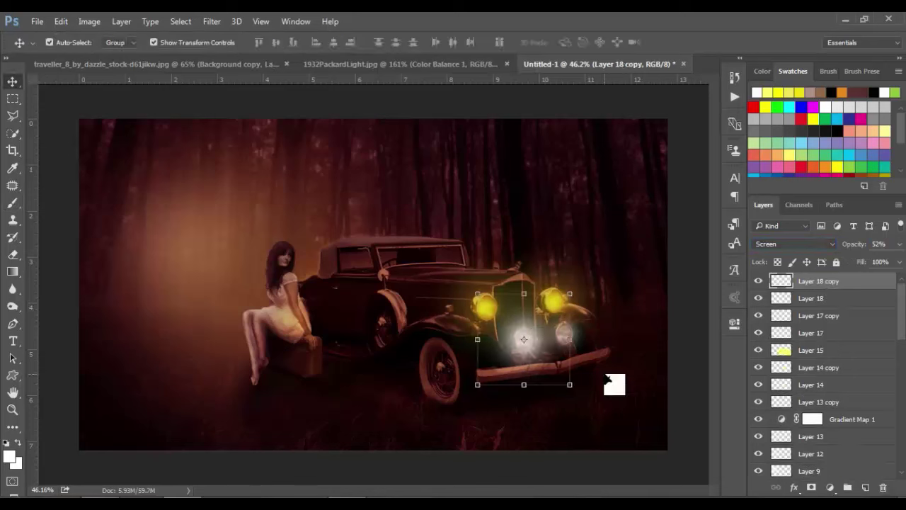
{"action": "left_click_drag", "start_coordinate": [534, 354], "coordinate": [578, 350]}
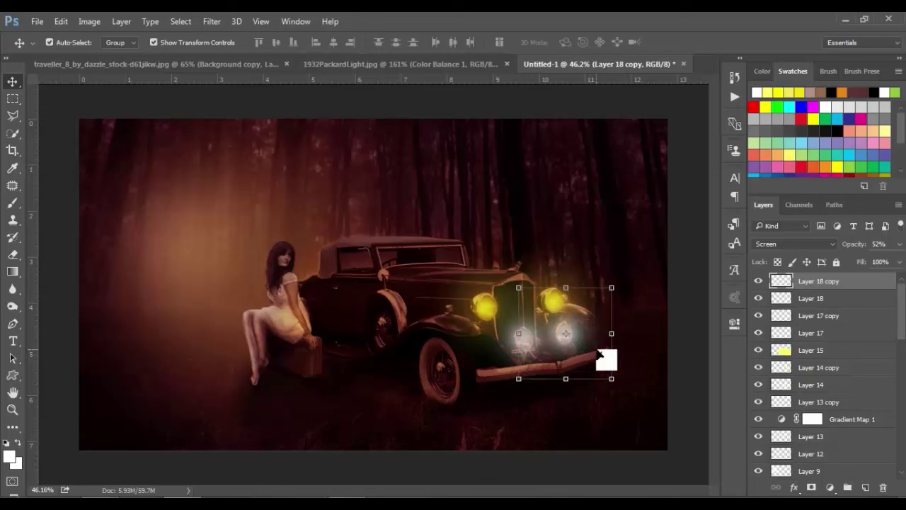
{"action": "left_click", "coordinate": [819, 303], "text": "ctrl"}
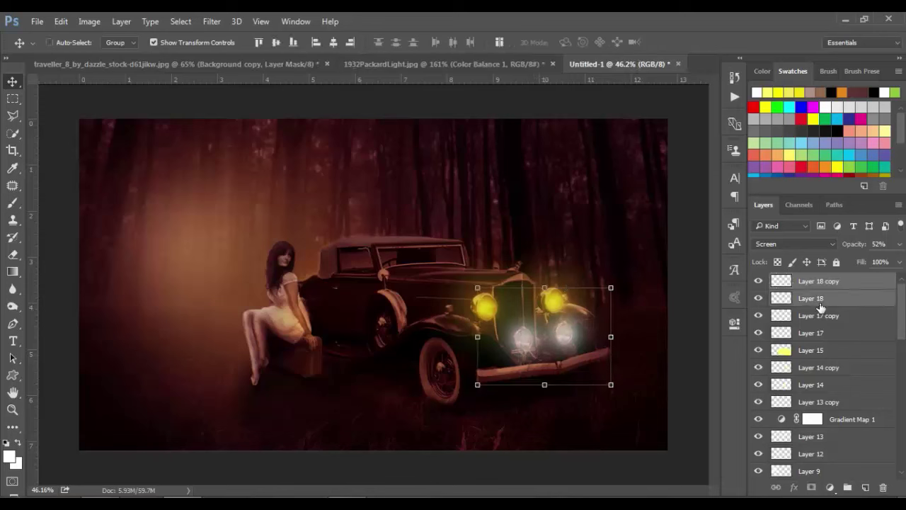
{"action": "key", "text": "ctrl+t"}
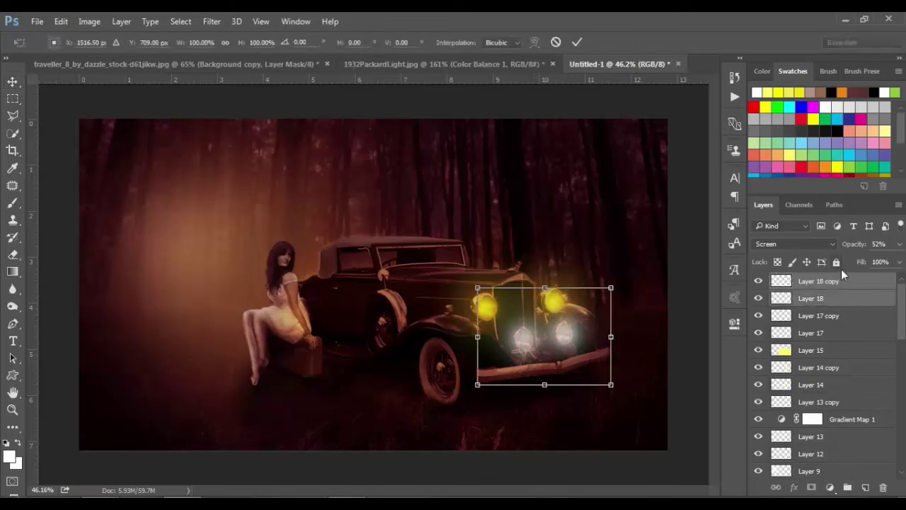
{"action": "left_click", "coordinate": [577, 43]}
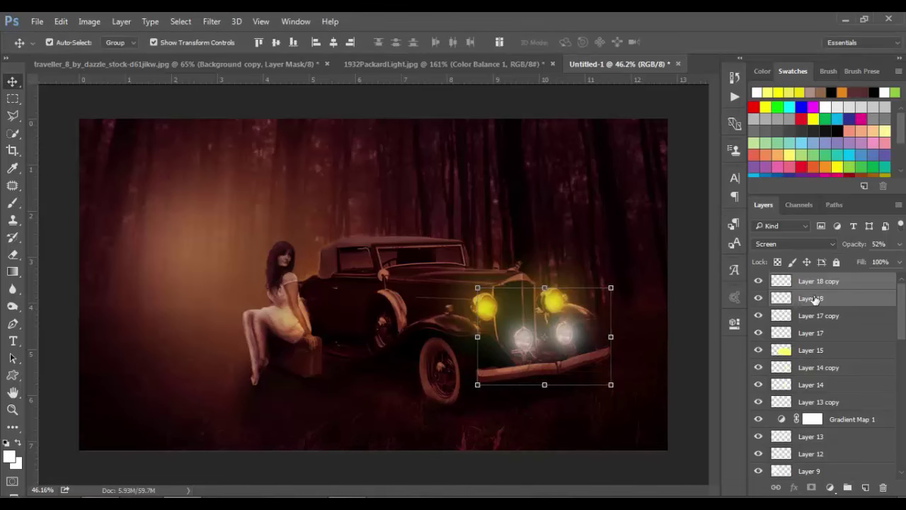
Merge the two glow layers and lower the merged layer's opacity.
{"action": "right_click", "coordinate": [815, 300]}
{"action": "left_click", "coordinate": [623, 456]}
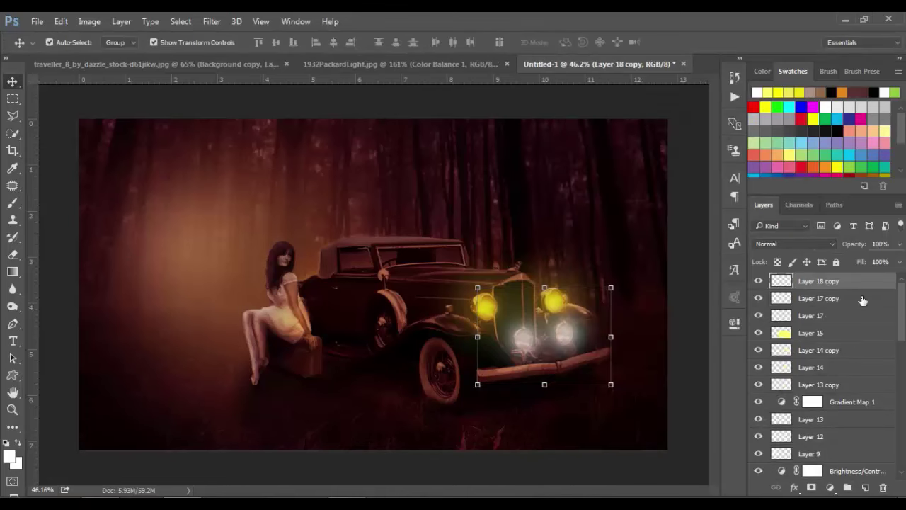
{"action": "left_click_drag", "start_coordinate": [861, 249], "coordinate": [847, 248]}
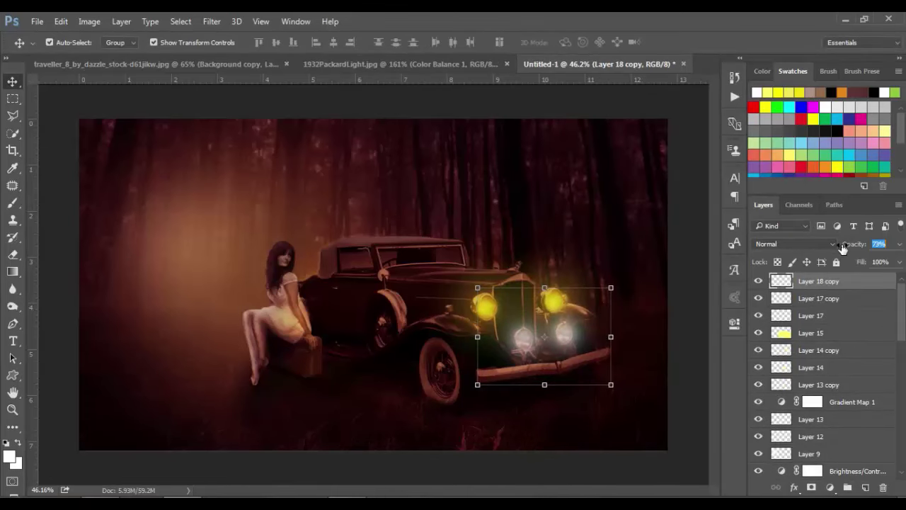
{"action": "left_click", "coordinate": [698, 202]}
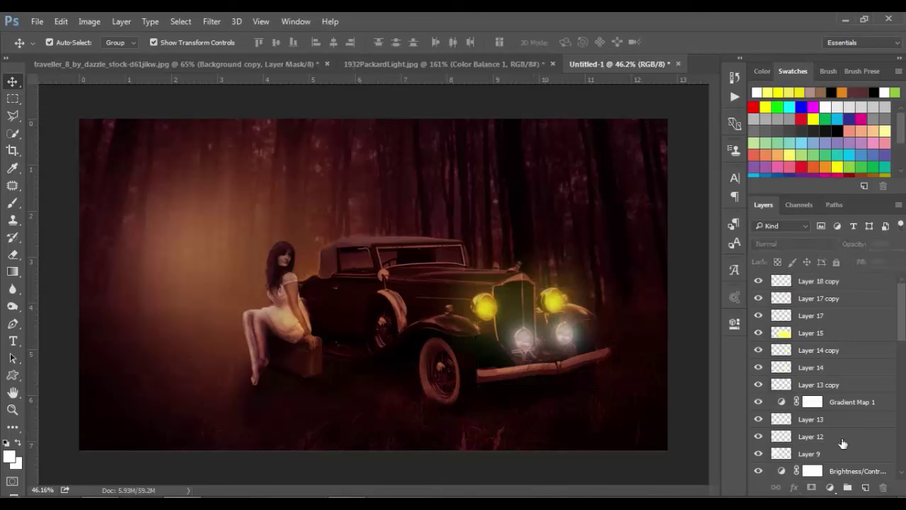
{"action": "left_click", "coordinate": [866, 488]}
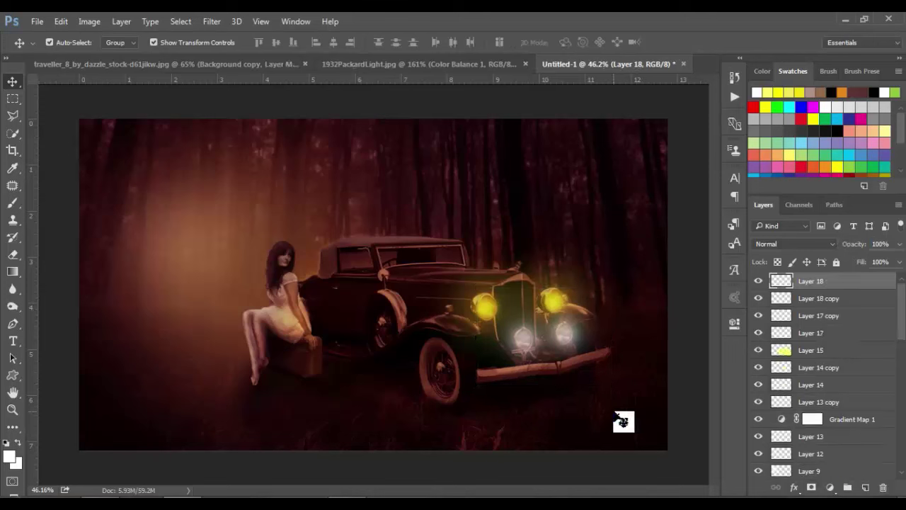
Set up a large soft brush at 39% opacity, discarding a trial headlight beam stroke.
{"action": "left_click", "coordinate": [8, 204]}
{"action": "key", "text": "bracketright"}
{"action": "key", "text": "bracketright"}
{"action": "key", "text": "bracketright"}
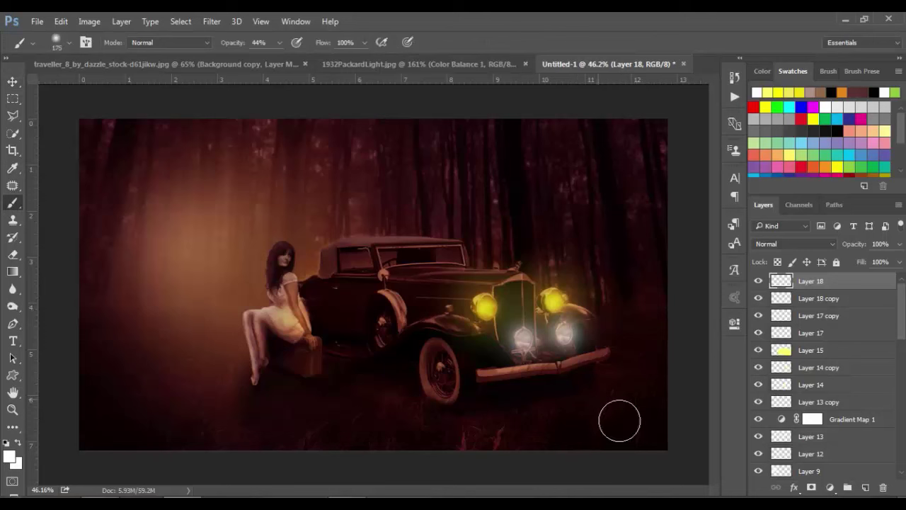
{"action": "key", "text": "bracketright"}
{"action": "key", "text": "bracketright"}
{"action": "key", "text": "bracketright"}
{"action": "mouse_move", "coordinate": [243, 50]}
{"action": "left_mouse_down"}
{"action": "mouse_move", "coordinate": [219, 50]}
{"action": "mouse_move", "coordinate": [273, 42]}
{"action": "left_mouse_up"}
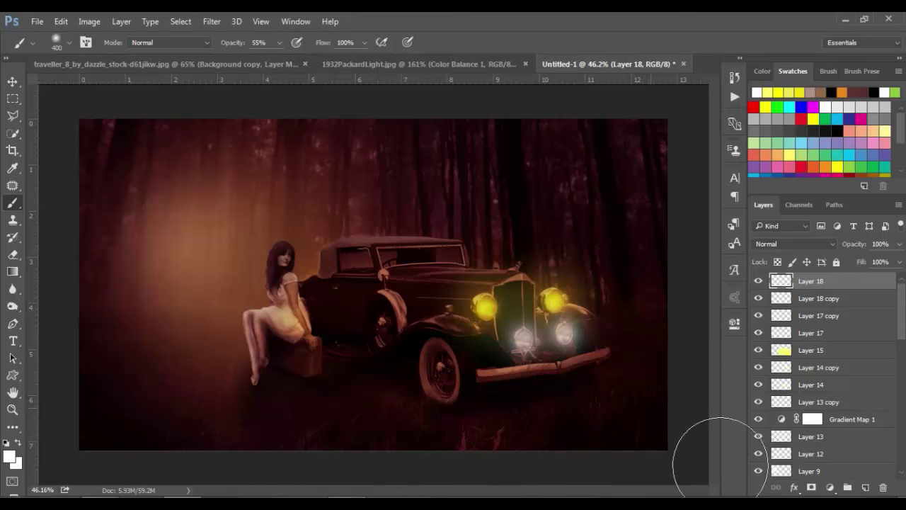
{"action": "mouse_move", "coordinate": [581, 368]}
{"action": "left_mouse_down"}
{"action": "mouse_move", "coordinate": [751, 468]}
{"action": "mouse_move", "coordinate": [697, 481]}
{"action": "left_mouse_up"}
{"action": "key", "text": "ctrl+z"}
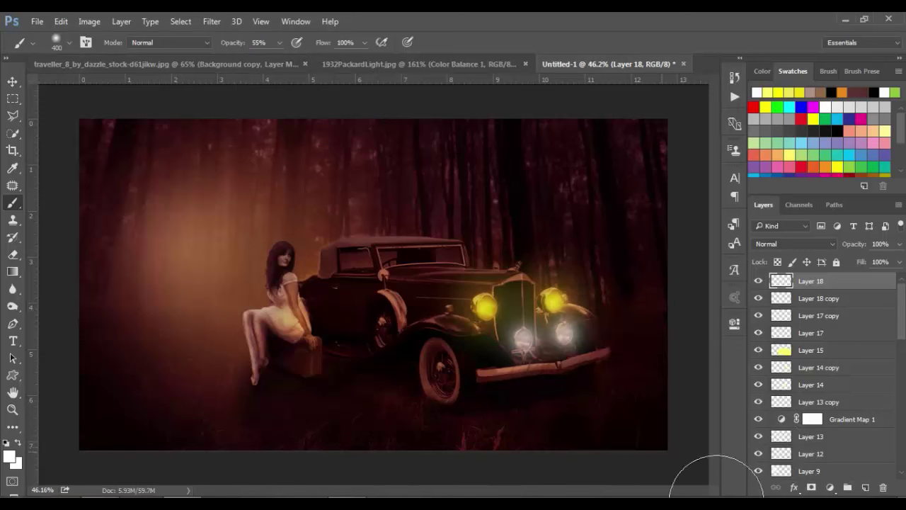
{"action": "left_click_drag", "start_coordinate": [239, 51], "coordinate": [228, 50]}
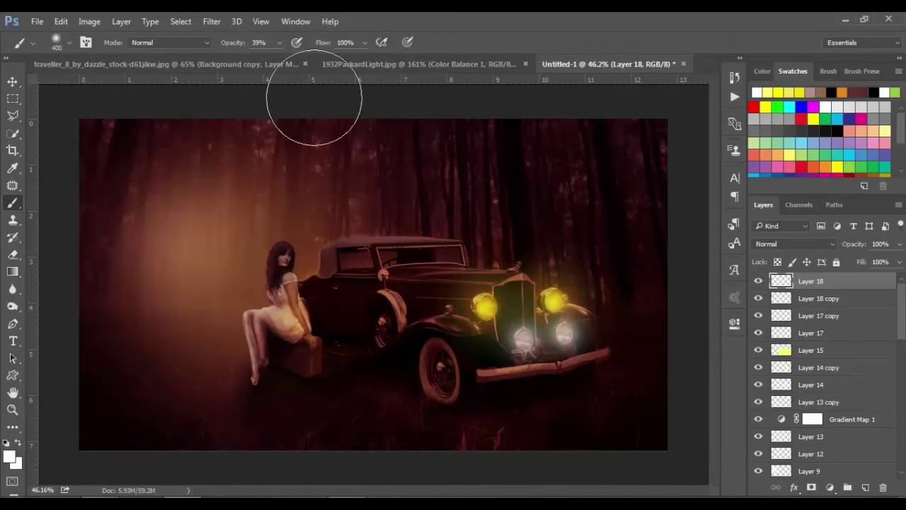
Set Layer 18 to Overlay at 67% and paint soft light near the bottom and below the car.
{"action": "left_click", "coordinate": [825, 245]}
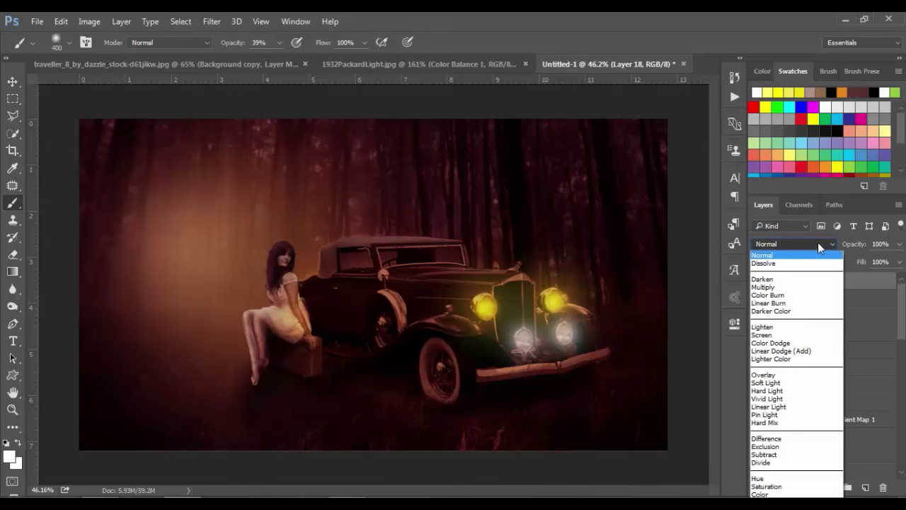
{"action": "left_click", "coordinate": [777, 379]}
{"action": "left_click_drag", "start_coordinate": [853, 243], "coordinate": [832, 244]}
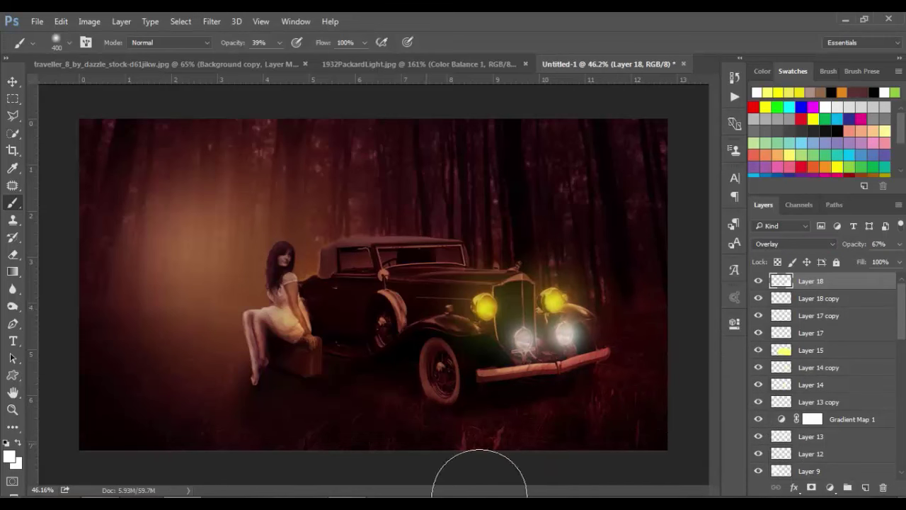
{"action": "left_click_drag", "start_coordinate": [324, 475], "coordinate": [239, 435]}
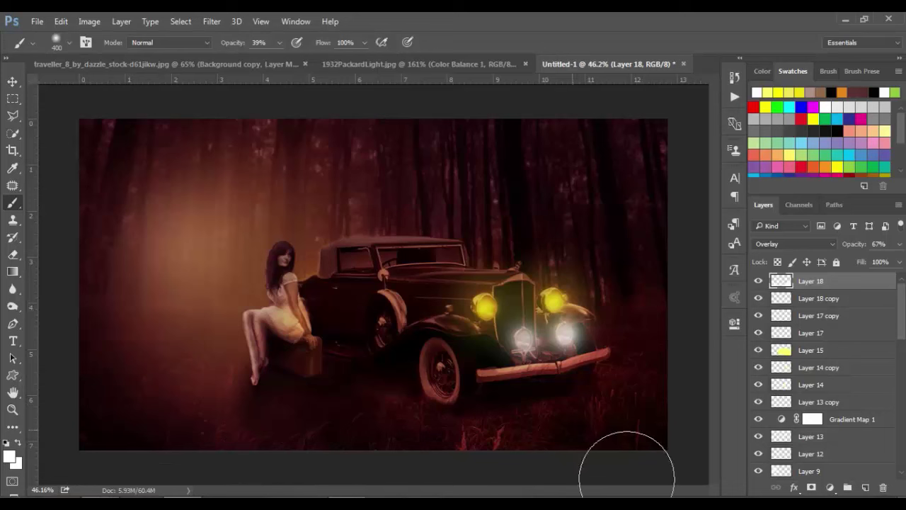
{"action": "left_click_drag", "start_coordinate": [517, 414], "coordinate": [647, 472]}
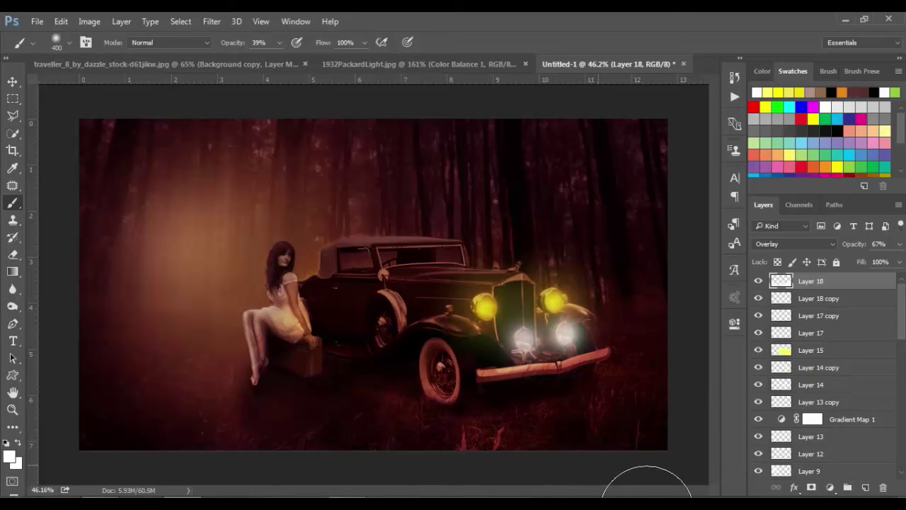
{"action": "key", "text": "bracketright"}
{"action": "key", "text": "bracketright"}
{"action": "key", "text": "bracketright"}
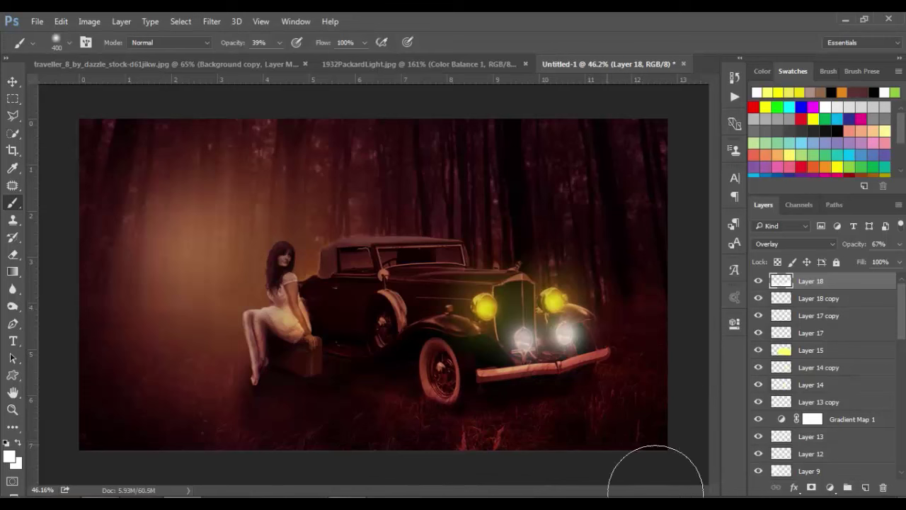
{"action": "key", "text": "2"}
{"action": "key", "text": "7"}
Add a black #000000 Solid Color fill layer blended as Soft Light at reduced opacity.
{"action": "left_click", "coordinate": [831, 488]}
{"action": "left_click", "coordinate": [781, 196]}
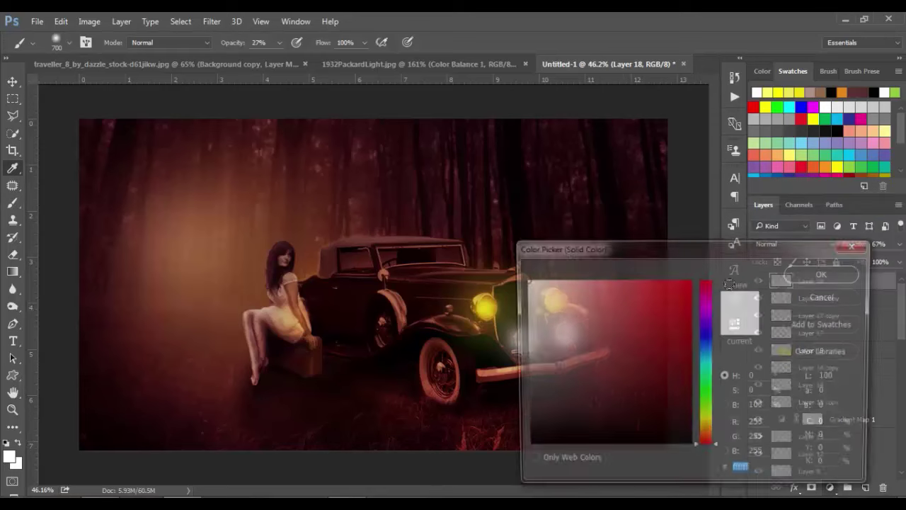
{"action": "type", "text": "000000"}
{"action": "left_click", "coordinate": [825, 272]}
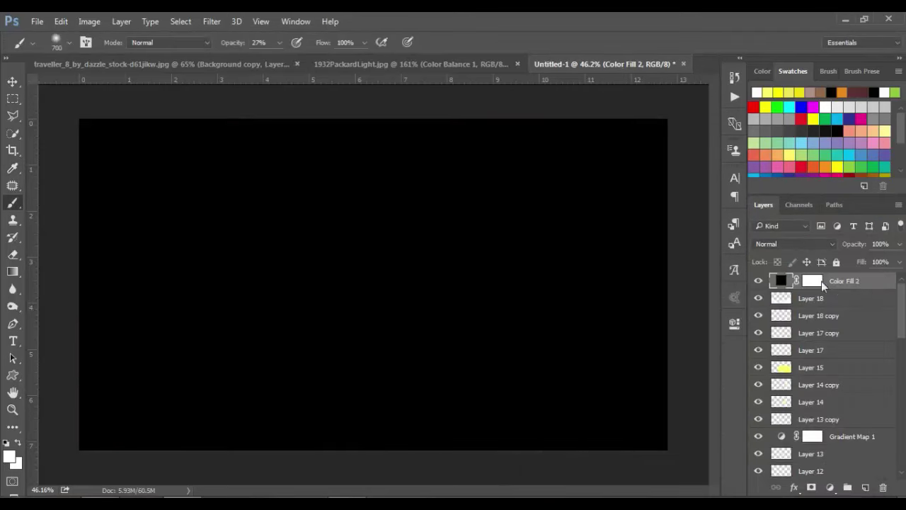
{"action": "left_click", "coordinate": [793, 243]}
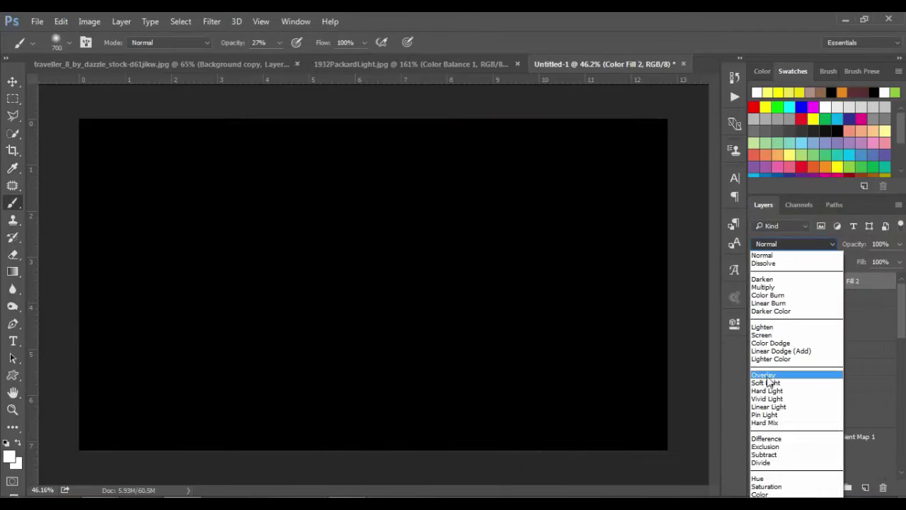
{"action": "left_click", "coordinate": [767, 382]}
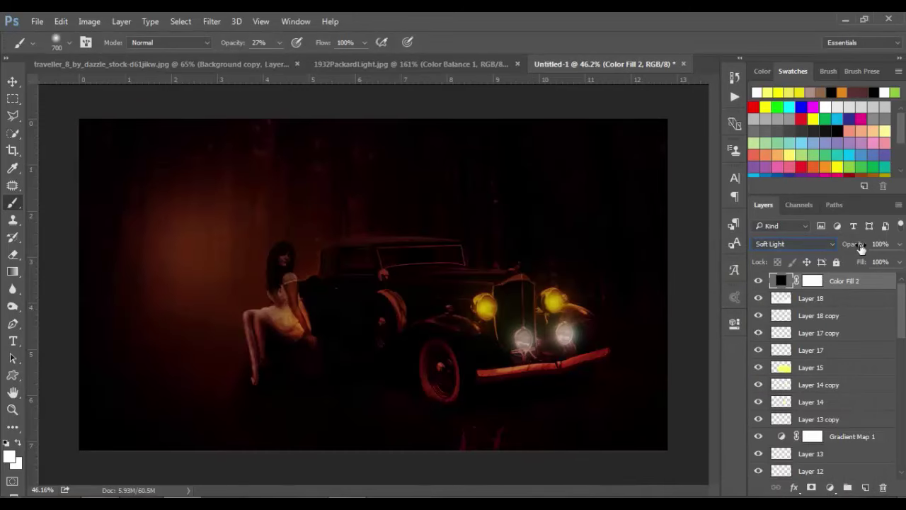
{"action": "left_click_drag", "start_coordinate": [861, 247], "coordinate": [846, 253]}
Mask the black fill off the woman, car and ground, then lower its opacity to 64%.
{"action": "left_click", "coordinate": [814, 284]}
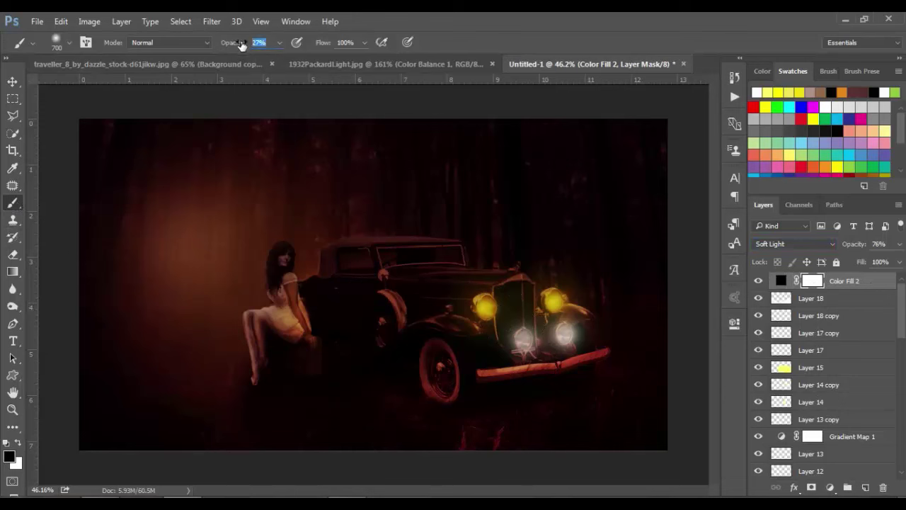
{"action": "left_click", "coordinate": [347, 44]}
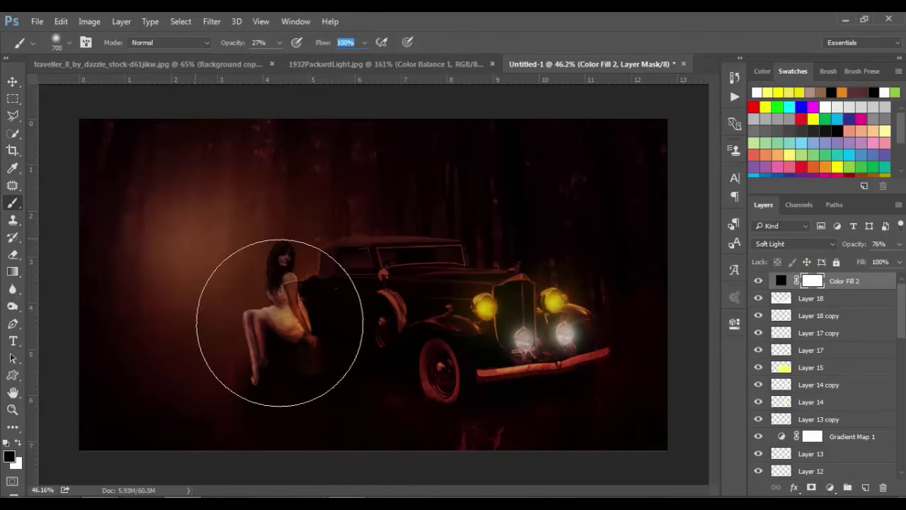
{"action": "left_click_drag", "start_coordinate": [279, 323], "coordinate": [300, 410]}
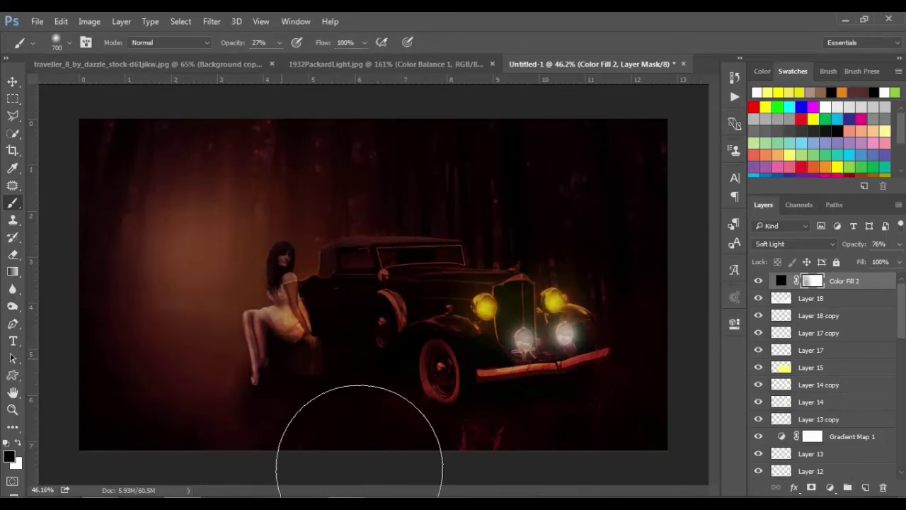
{"action": "left_click_drag", "start_coordinate": [384, 293], "coordinate": [506, 430]}
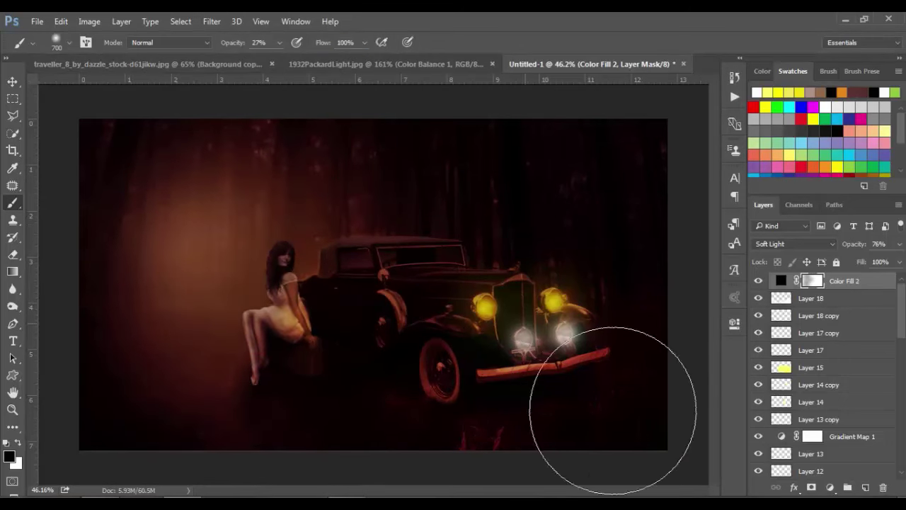
{"action": "left_click_drag", "start_coordinate": [613, 411], "coordinate": [647, 395]}
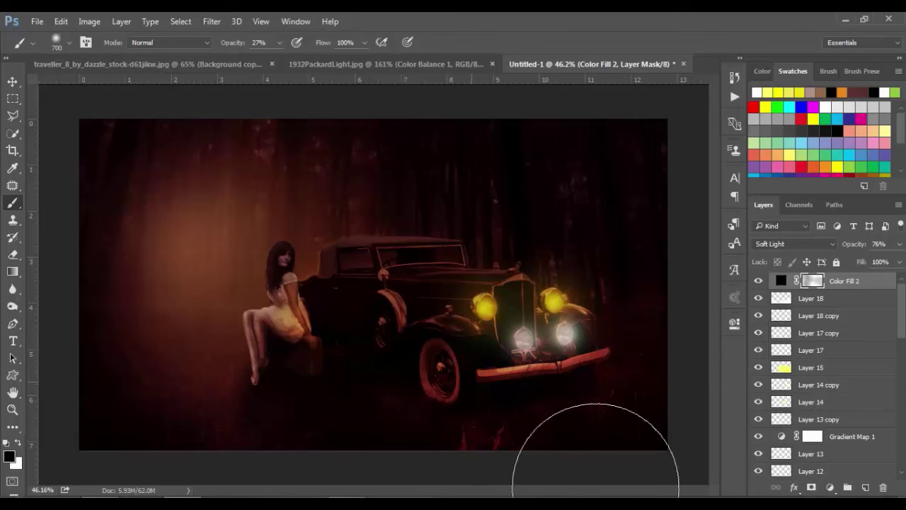
{"action": "left_click_drag", "start_coordinate": [637, 489], "coordinate": [630, 485]}
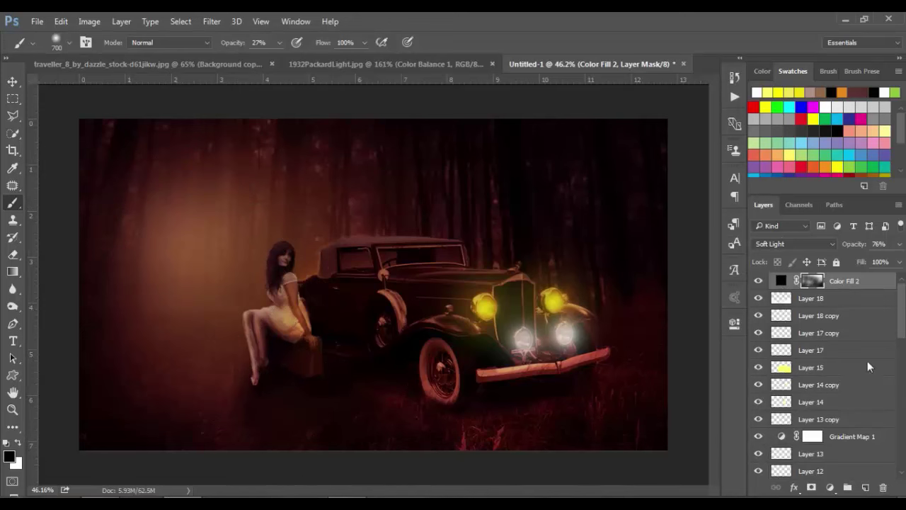
{"action": "left_click_drag", "start_coordinate": [865, 248], "coordinate": [857, 246]}
Duplicate the merged Layer 19 and set the copy to Linear Light.
{"action": "left_click_drag", "start_coordinate": [847, 286], "coordinate": [847, 285]}
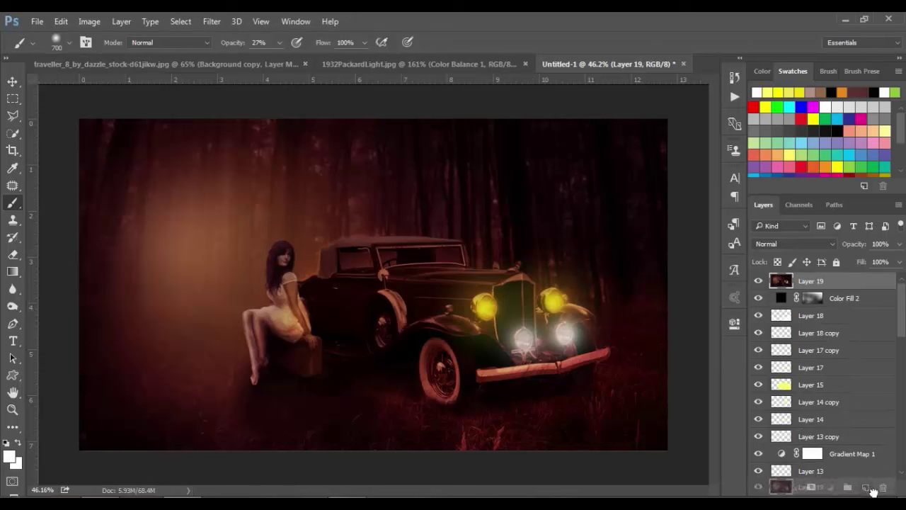
{"action": "left_click_drag", "start_coordinate": [847, 283], "coordinate": [866, 488]}
{"action": "left_click", "coordinate": [774, 245]}
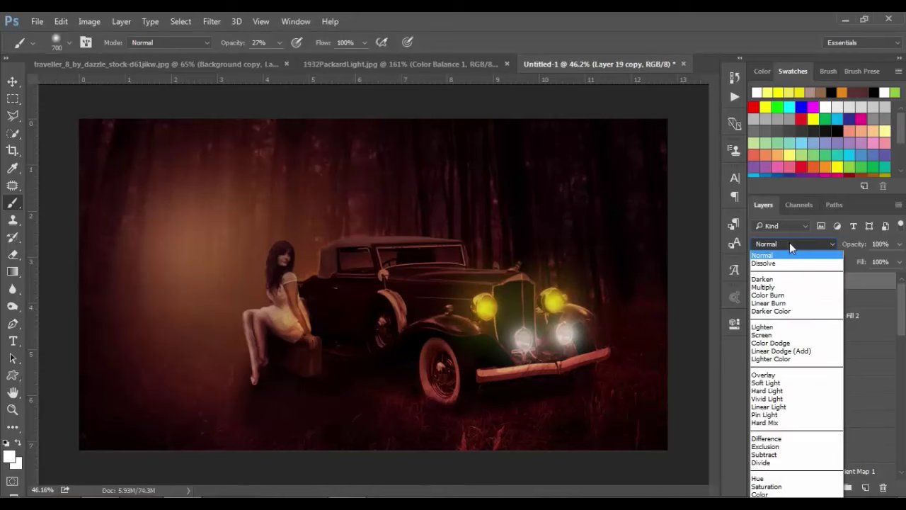
{"action": "left_click", "coordinate": [796, 407]}
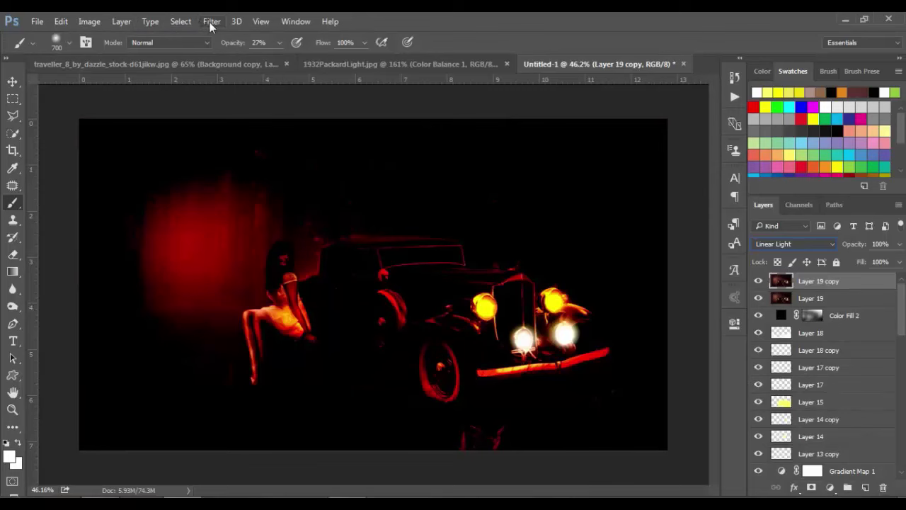
Apply a High Pass filter with radius 1.7 pixels to Layer 19 copy.
{"action": "left_click", "coordinate": [211, 21]}
{"action": "mouse_move", "coordinate": [221, 282]}
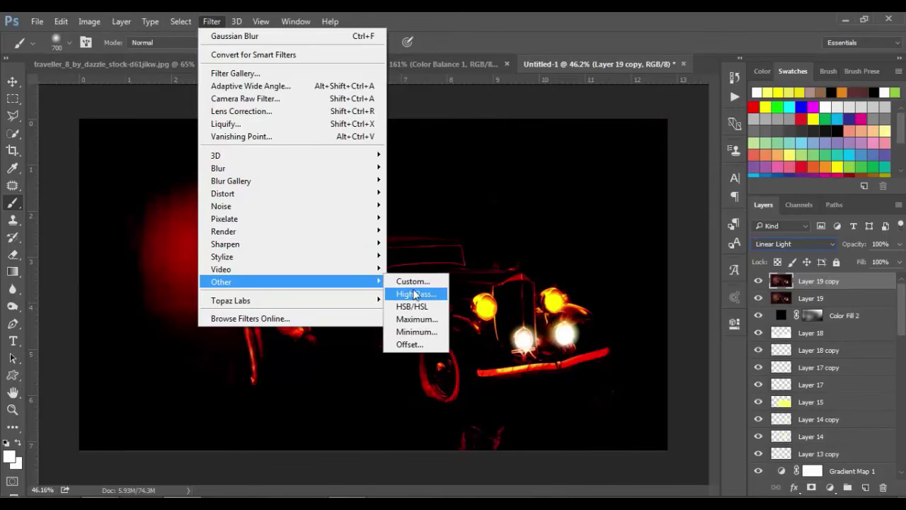
{"action": "left_click", "coordinate": [415, 294]}
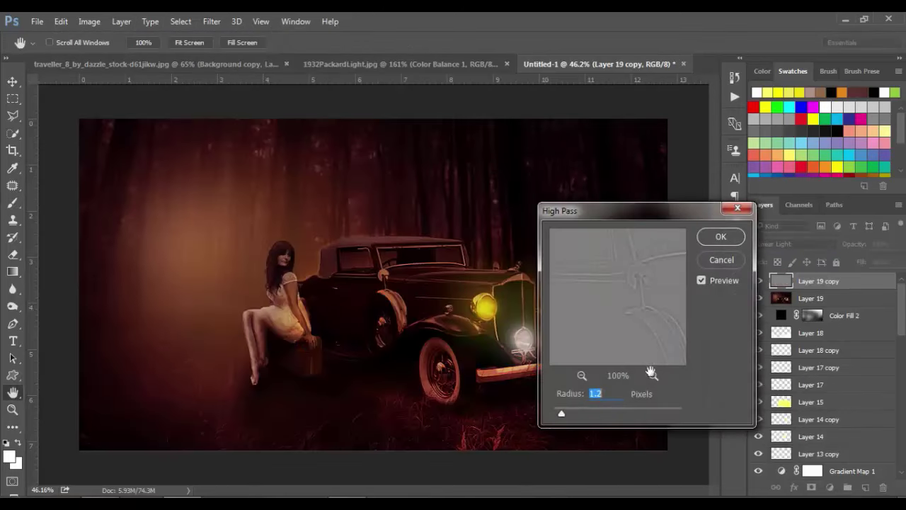
{"action": "left_click", "coordinate": [581, 375]}
{"action": "left_click", "coordinate": [581, 376]}
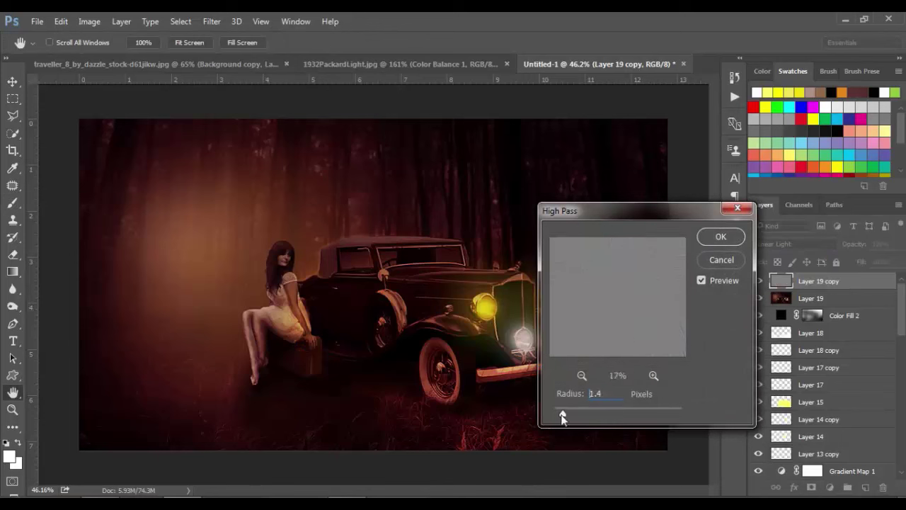
{"action": "mouse_move", "coordinate": [563, 418]}
{"action": "left_mouse_down"}
{"action": "mouse_move", "coordinate": [578, 418]}
{"action": "mouse_move", "coordinate": [561, 416]}
{"action": "left_mouse_up"}
{"action": "left_click_drag", "start_coordinate": [561, 418], "coordinate": [561, 415]}
{"action": "type", "text": "1"}
{"action": "type", "text": "7"}
{"action": "type", "text": "b"}
{"action": "left_click", "coordinate": [721, 237]}
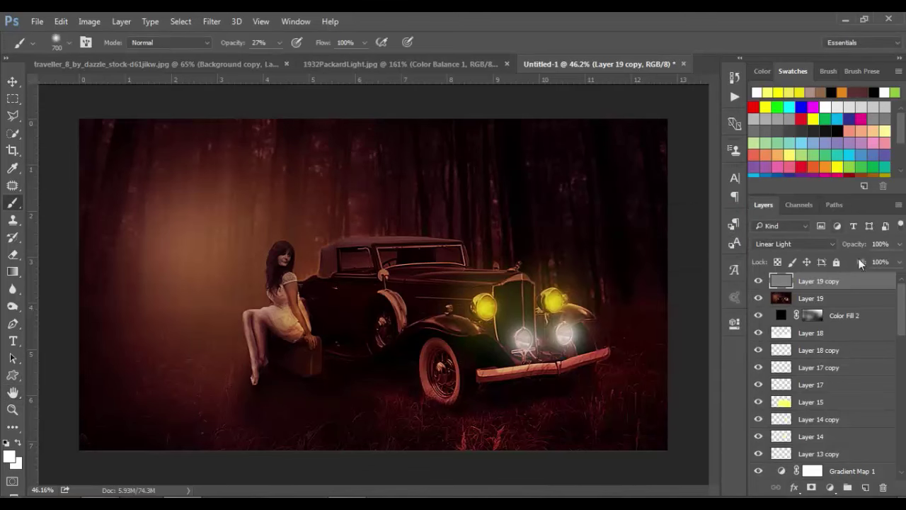
{"action": "left_click_drag", "start_coordinate": [858, 246], "coordinate": [858, 247]}
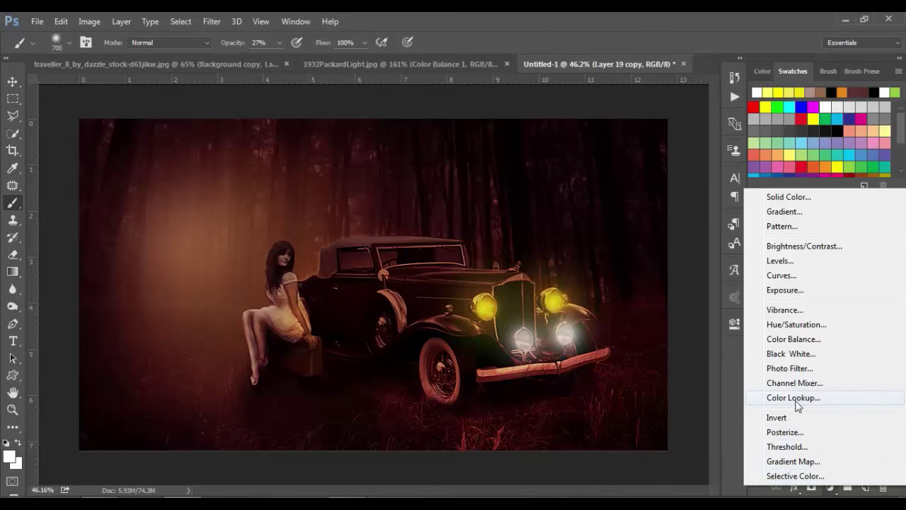
Add a Color Lookup layer and preview LUTs from 2Strip.look through FuturisticBleak, landing on Fuji REALA 500D.
{"action": "left_click", "coordinate": [785, 397]}
{"action": "left_click", "coordinate": [636, 291]}
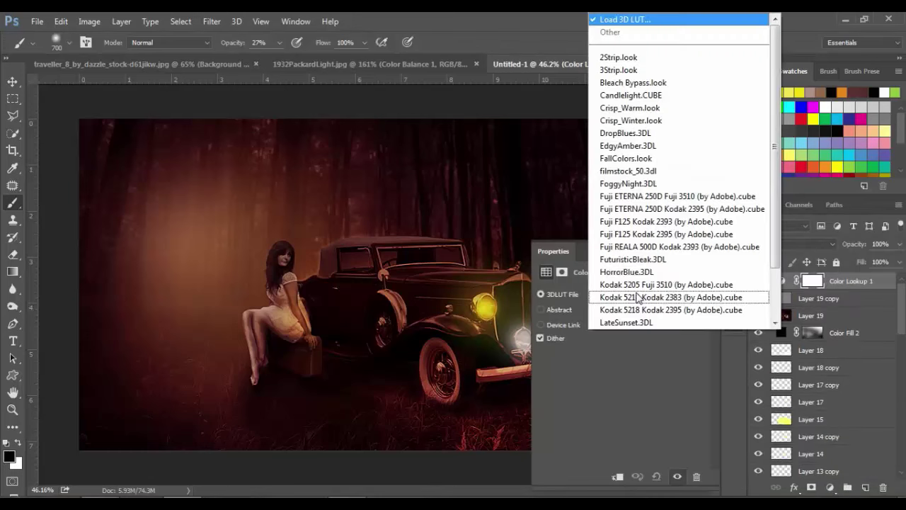
{"action": "left_click", "coordinate": [619, 58]}
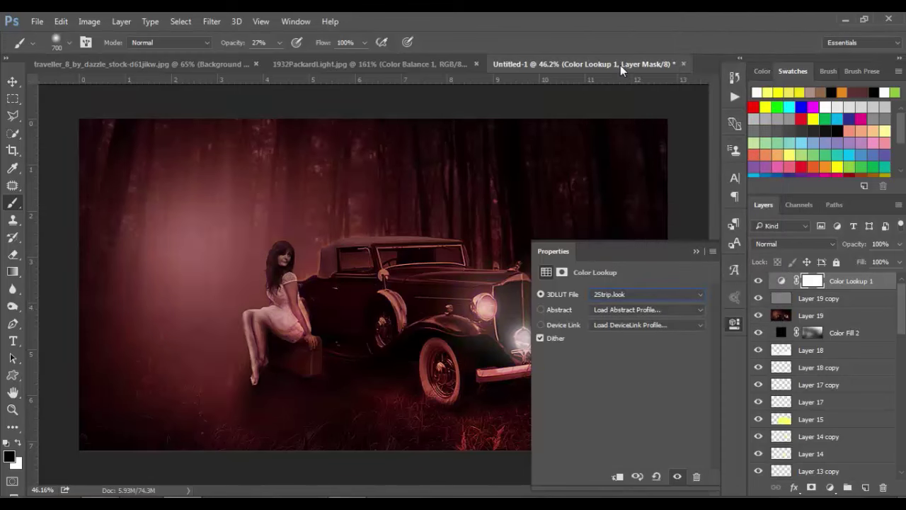
{"action": "key", "text": "Down"}
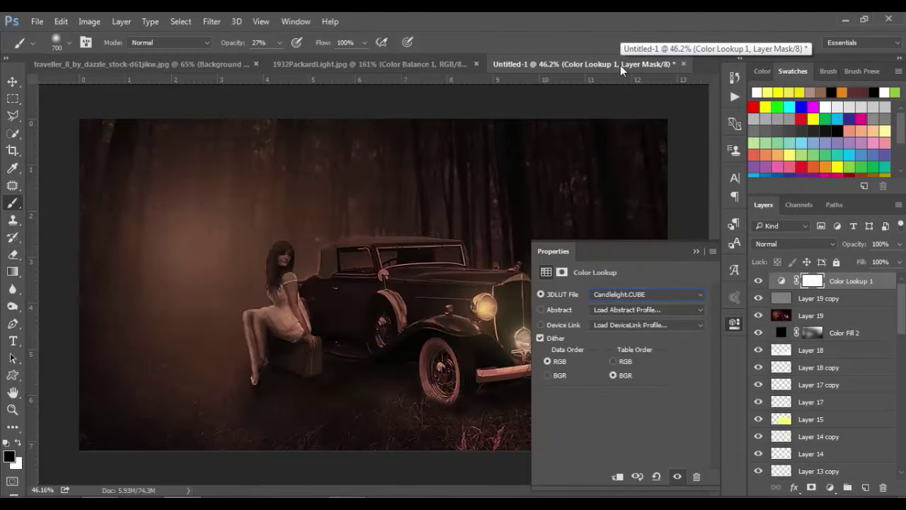
{"action": "key", "text": "Down"}
{"action": "key", "text": "Down"}
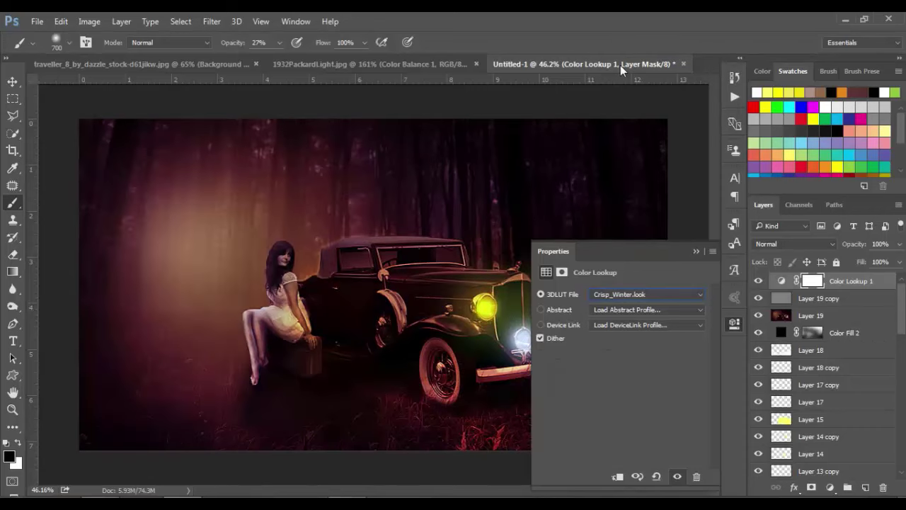
{"action": "key", "text": "Down"}
{"action": "key", "text": "Down"}
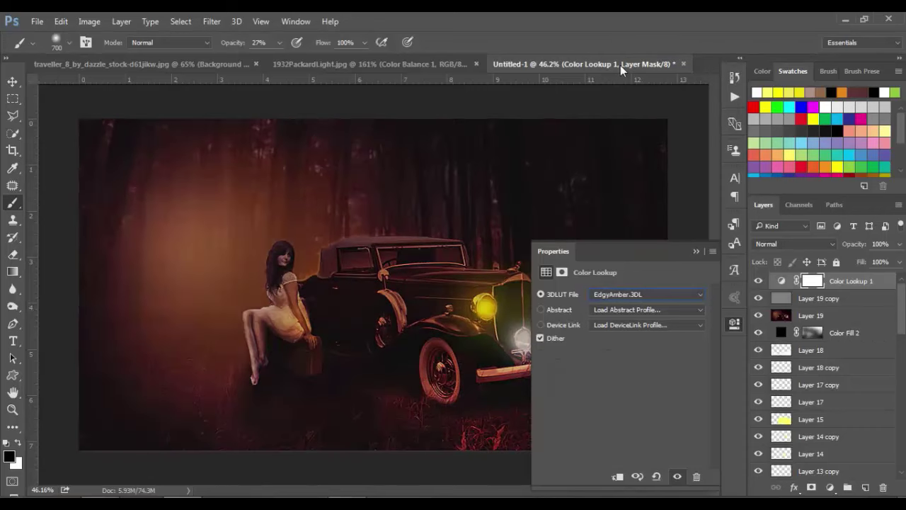
{"action": "key", "text": "Down"}
{"action": "key", "text": "Down"}
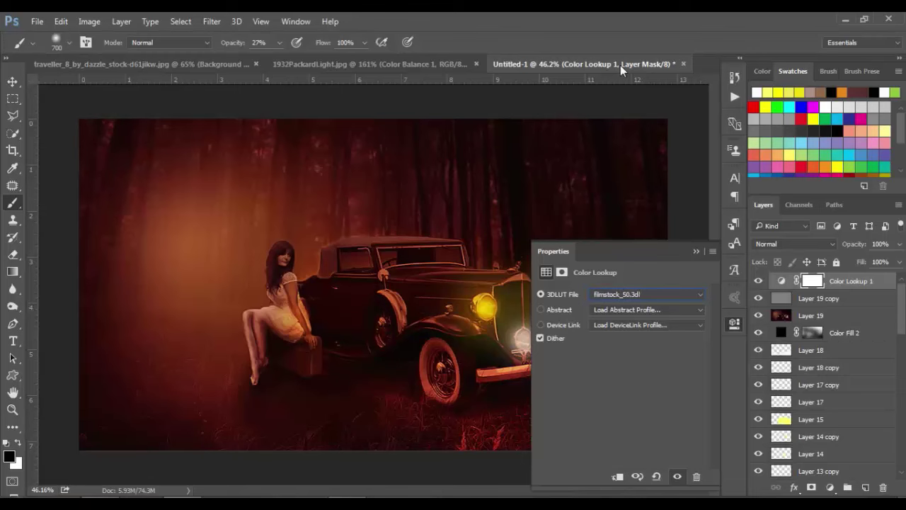
{"action": "key", "text": "Down"}
{"action": "key", "text": "Down"}
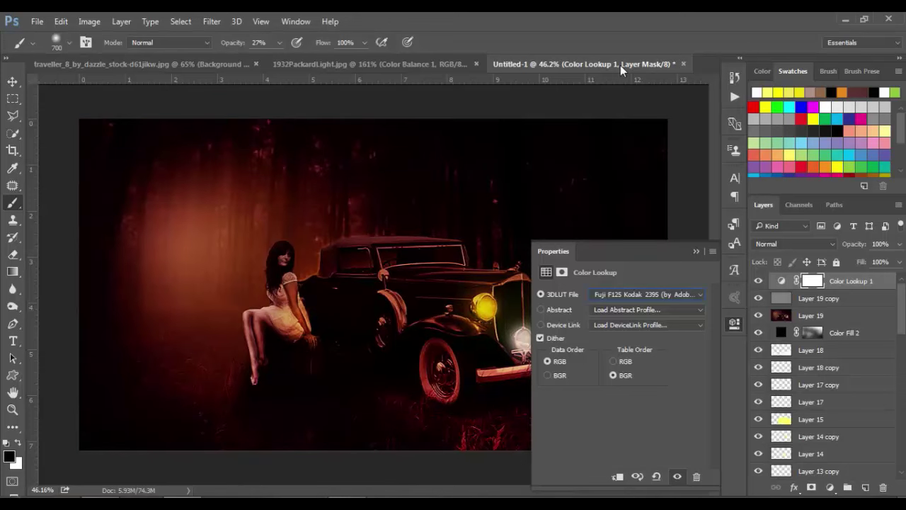
{"action": "key", "text": "Down"}
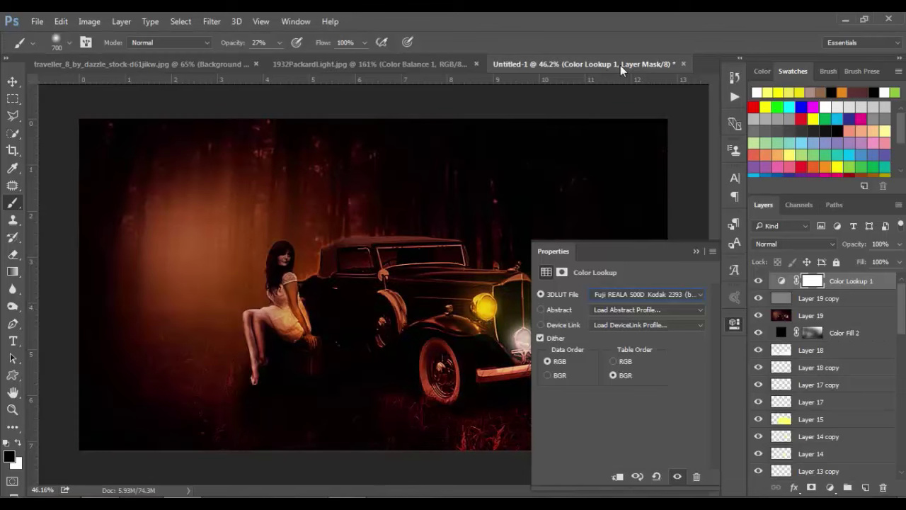
{"action": "key", "text": "Down"}
{"action": "key", "text": "Up"}
Try the Bleach Bypass.look LUT, step back up the list, and cancel the custom LUT load.
{"action": "left_click", "coordinate": [699, 295]}
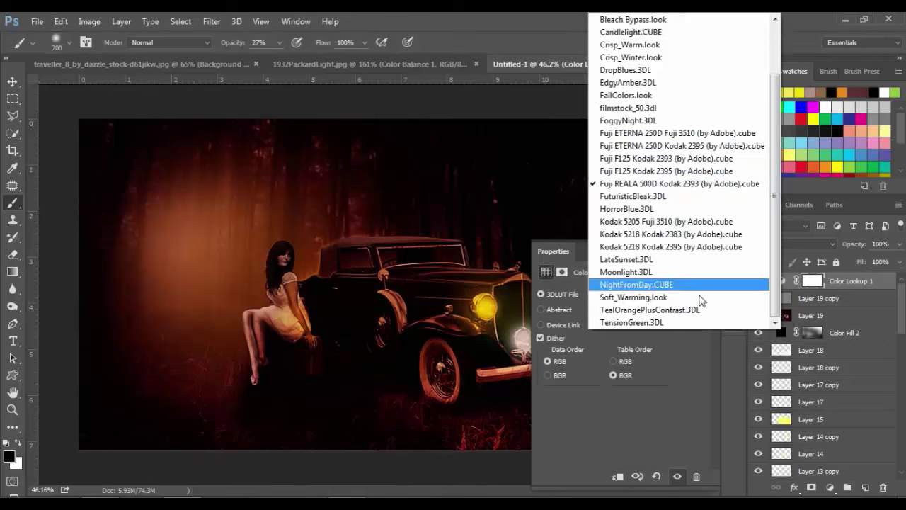
{"action": "left_click", "coordinate": [639, 19]}
{"action": "key", "text": "Up"}
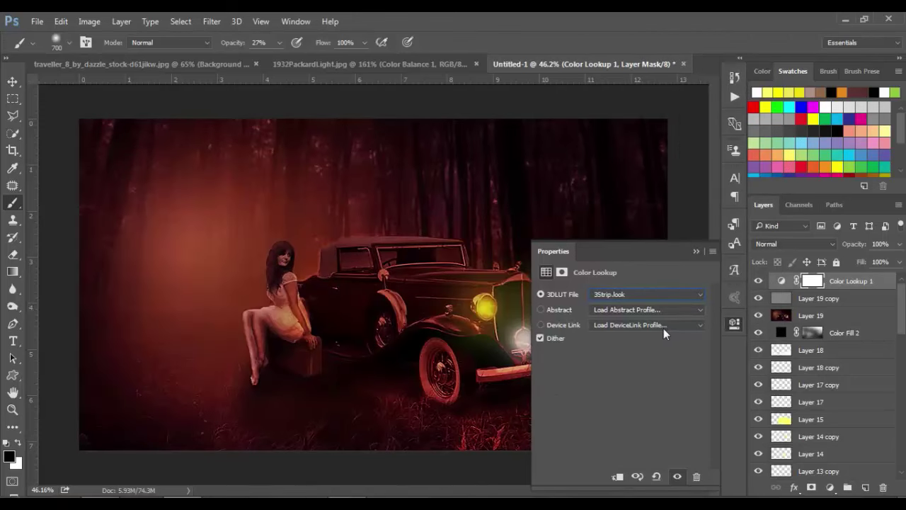
{"action": "key", "text": "Up"}
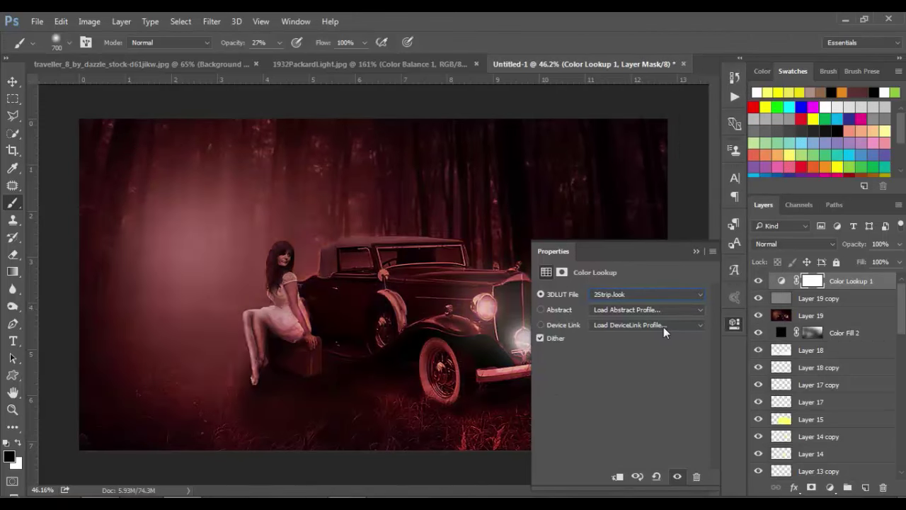
{"action": "key", "text": "Up"}
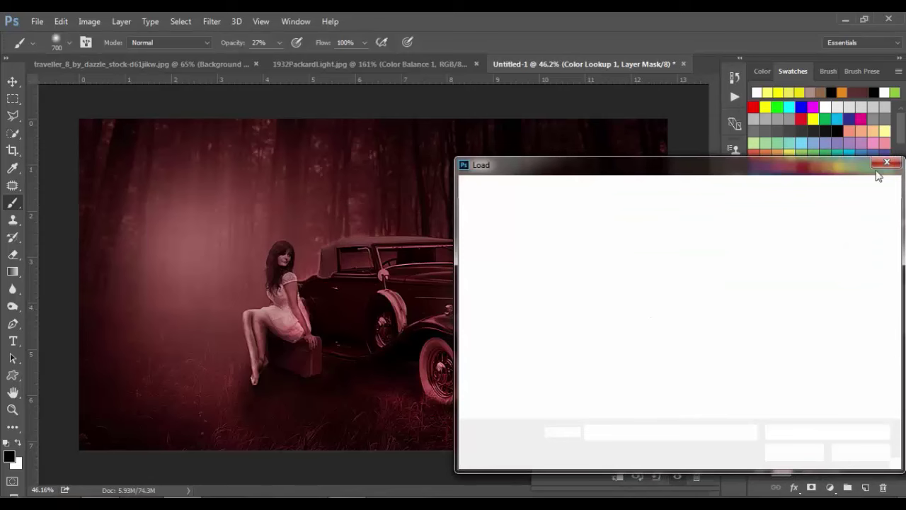
{"action": "left_click", "coordinate": [887, 164]}
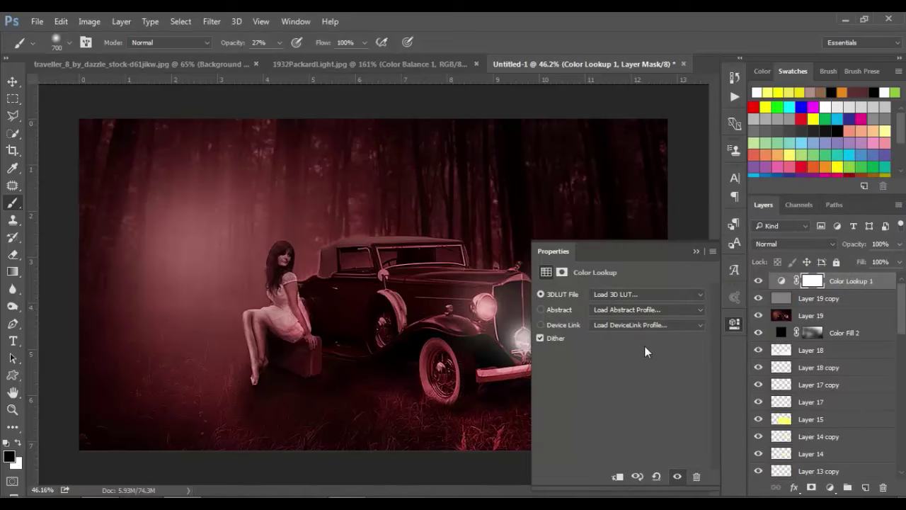
Preview 2Strip, Bleach Bypass and Candlelight, then settle on the Crisp_Warm.look LUT.
{"action": "left_click", "coordinate": [646, 293]}
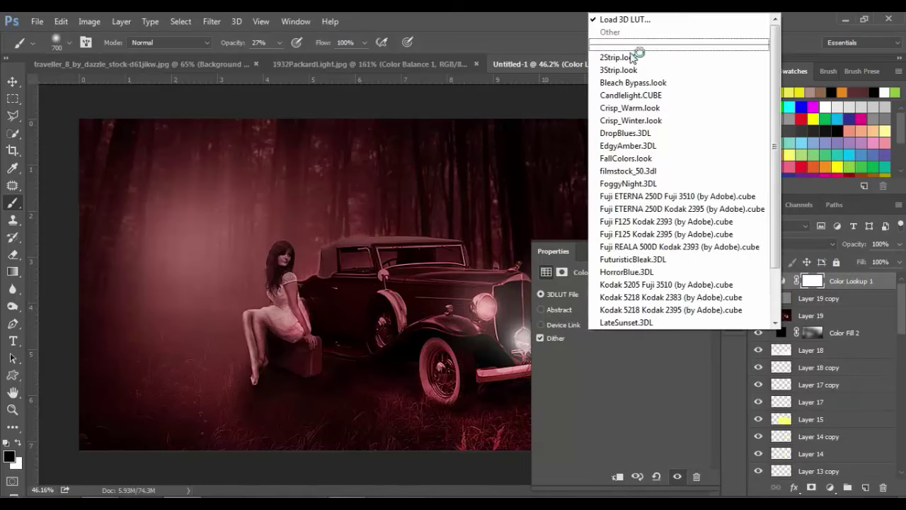
{"action": "left_click", "coordinate": [623, 57]}
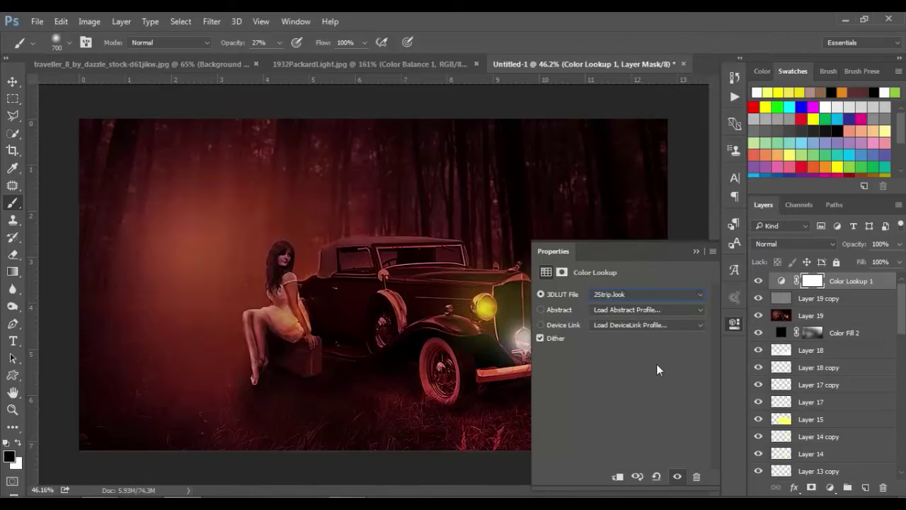
{"action": "key", "text": "Down"}
{"action": "key", "text": "Down"}
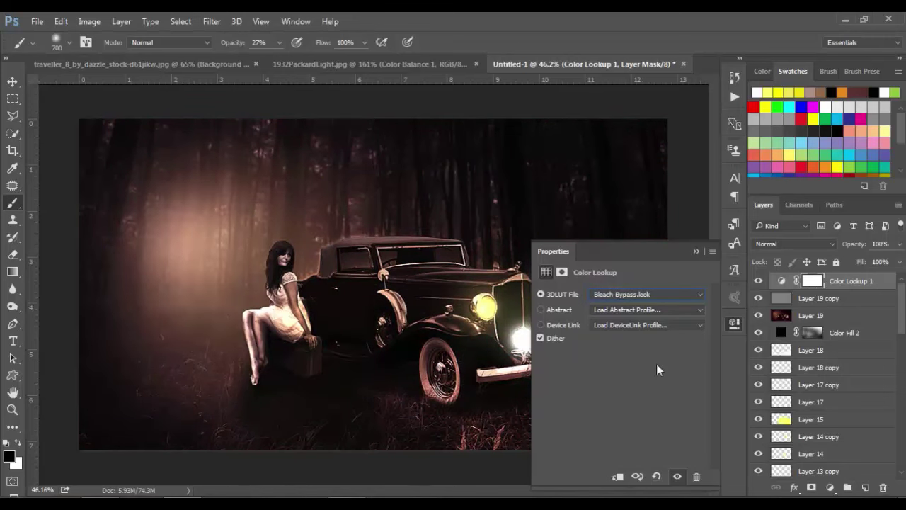
{"action": "key", "text": "Down"}
{"action": "key", "text": "Down"}
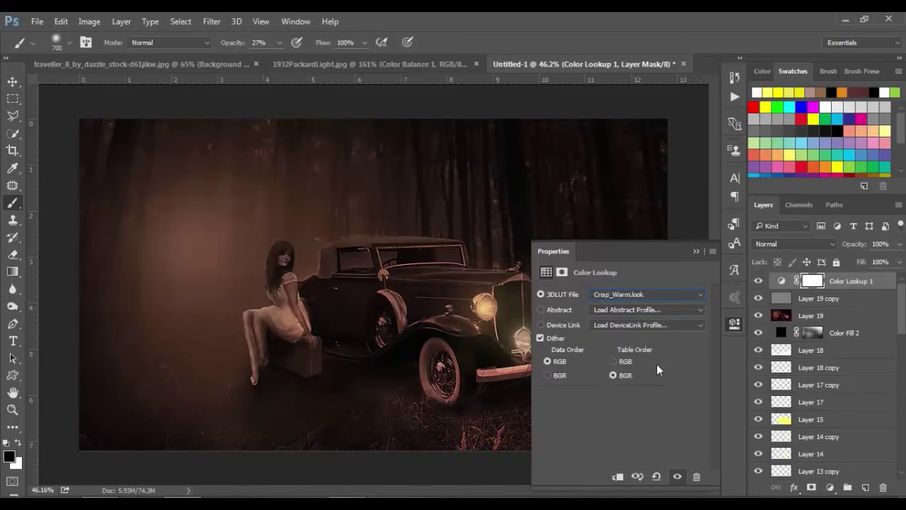
{"action": "key", "text": "Down"}
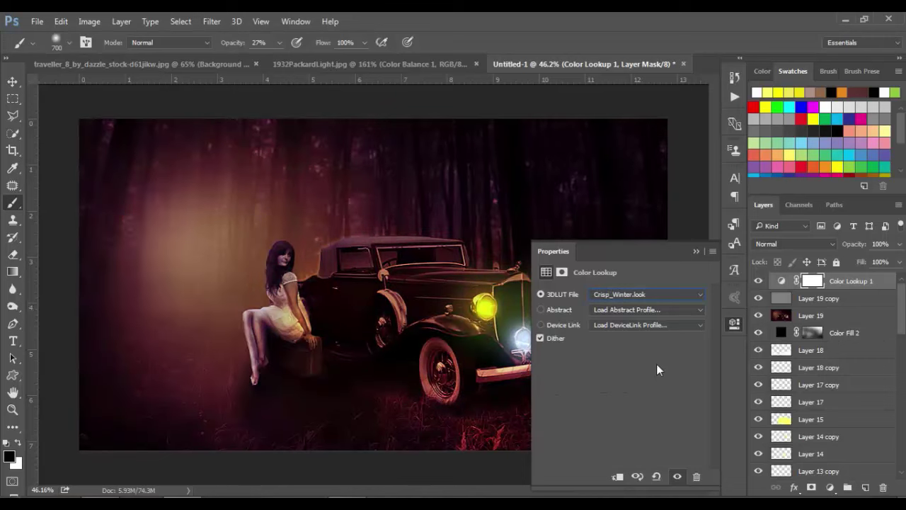
{"action": "key", "text": "Up"}
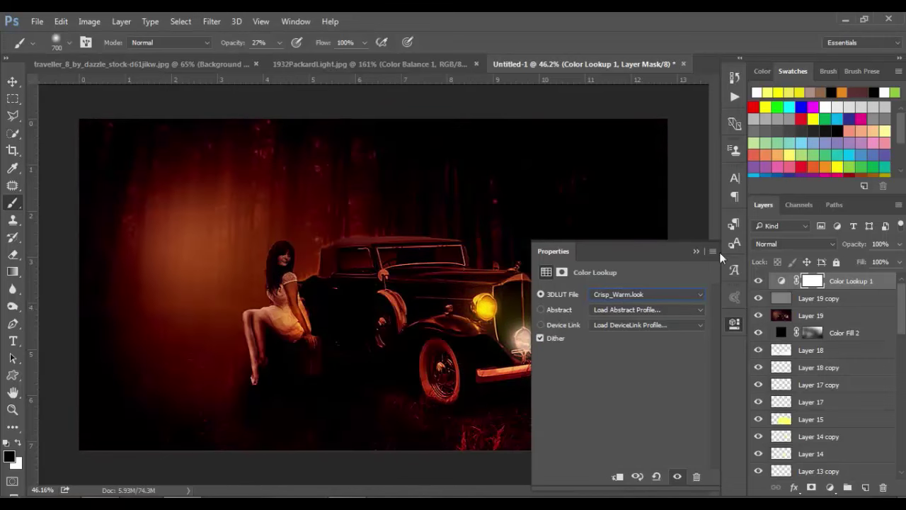
Set the Color Lookup 1 layer to Soft Light blending at 15% opacity.
{"action": "left_click", "coordinate": [696, 251]}
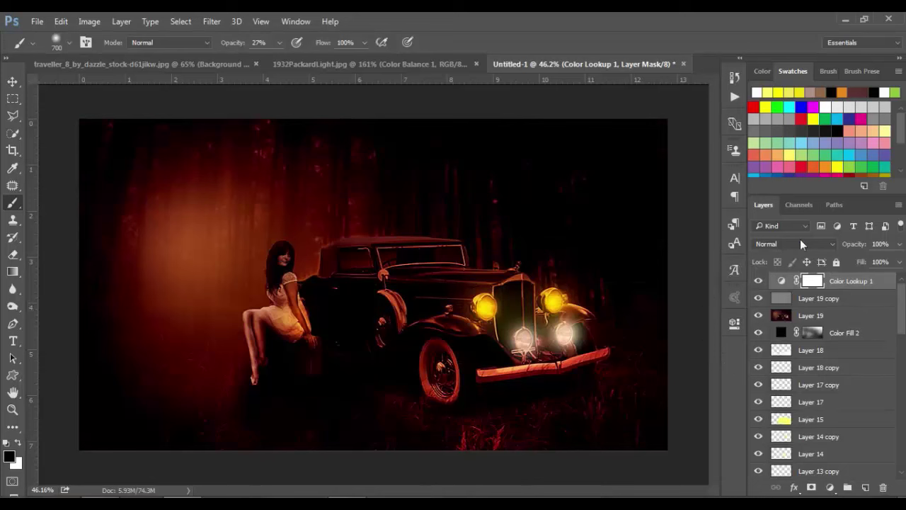
{"action": "left_click", "coordinate": [802, 243]}
{"action": "left_click", "coordinate": [781, 387]}
{"action": "left_click_drag", "start_coordinate": [857, 248], "coordinate": [798, 247]}
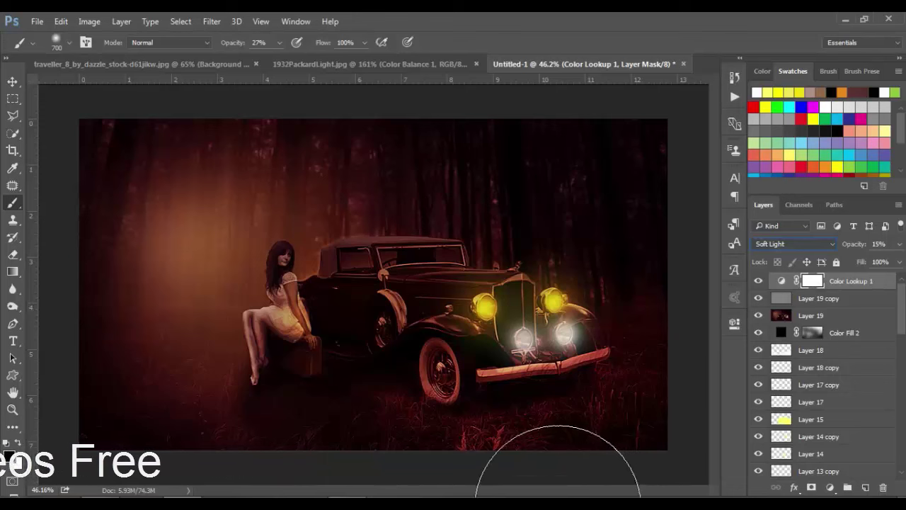
Paint black at 57% brush opacity on the lookup mask along the bottom edge and lower foreground.
{"action": "left_click_drag", "start_coordinate": [583, 466], "coordinate": [592, 472]}
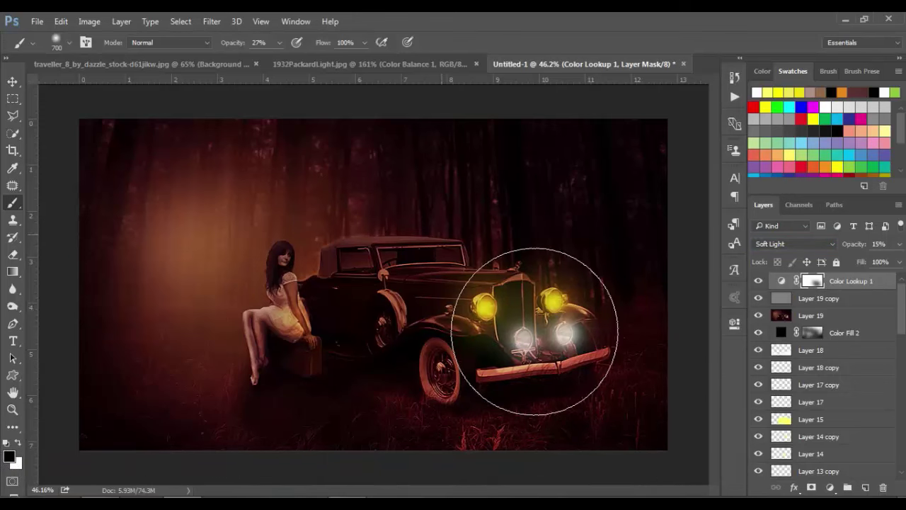
{"action": "left_click_drag", "start_coordinate": [235, 42], "coordinate": [258, 42]}
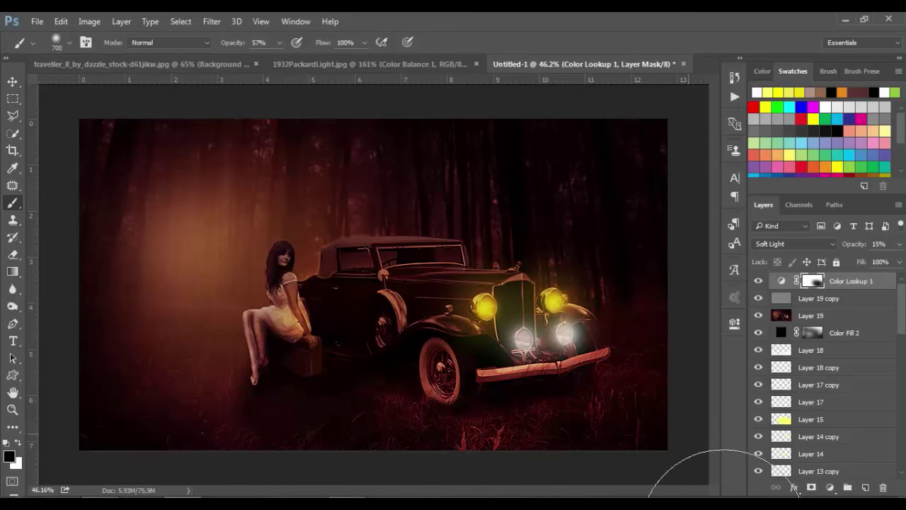
{"action": "left_click_drag", "start_coordinate": [760, 509], "coordinate": [191, 509]}
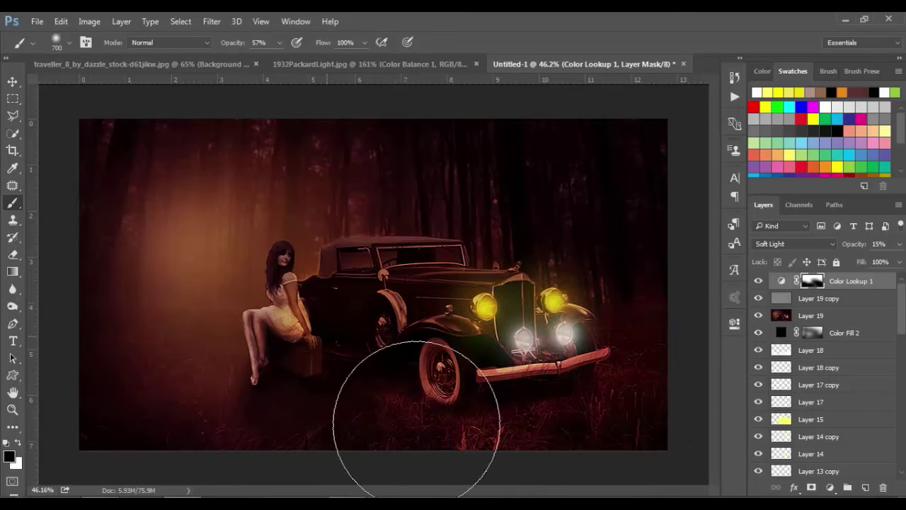
{"action": "left_click_drag", "start_coordinate": [415, 395], "coordinate": [384, 404]}
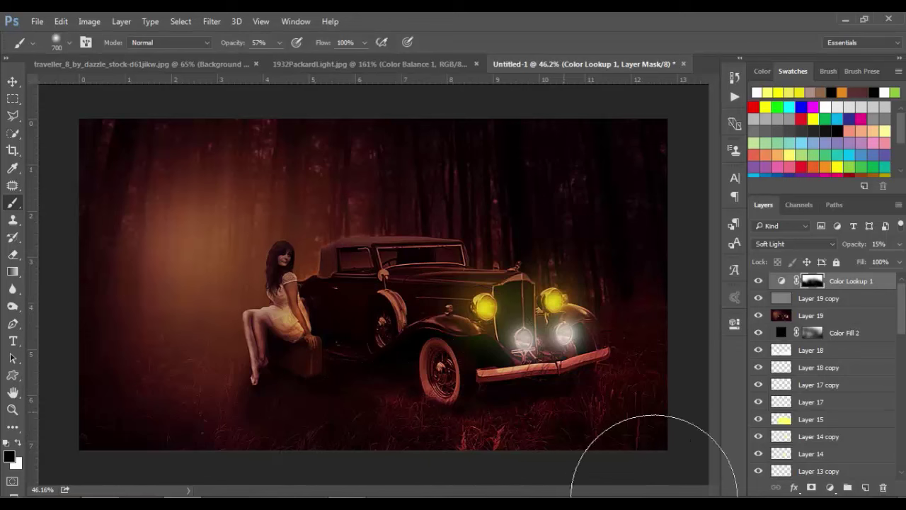
{"action": "left_click_drag", "start_coordinate": [324, 384], "coordinate": [333, 455]}
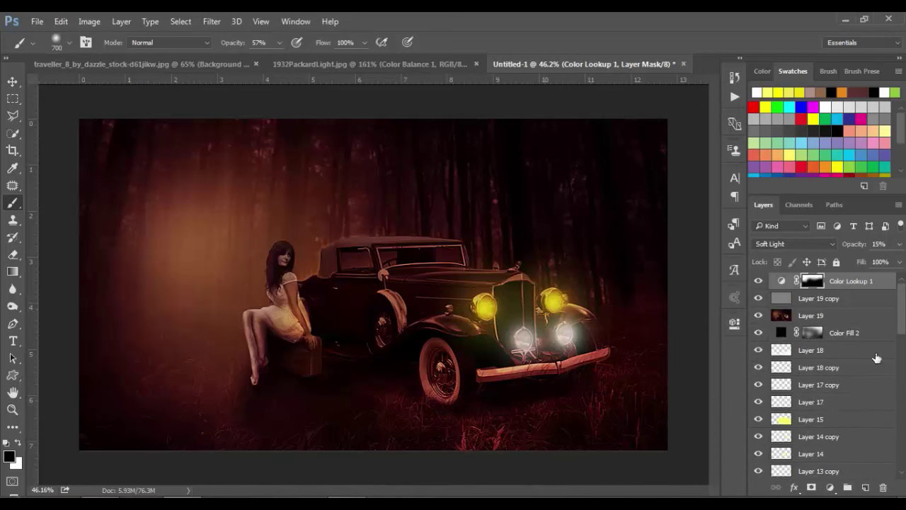
Stamp all visible layers above Color Lookup 1 as Layer 20, deleting the extra Layer 21.
{"action": "left_click", "coordinate": [852, 282]}
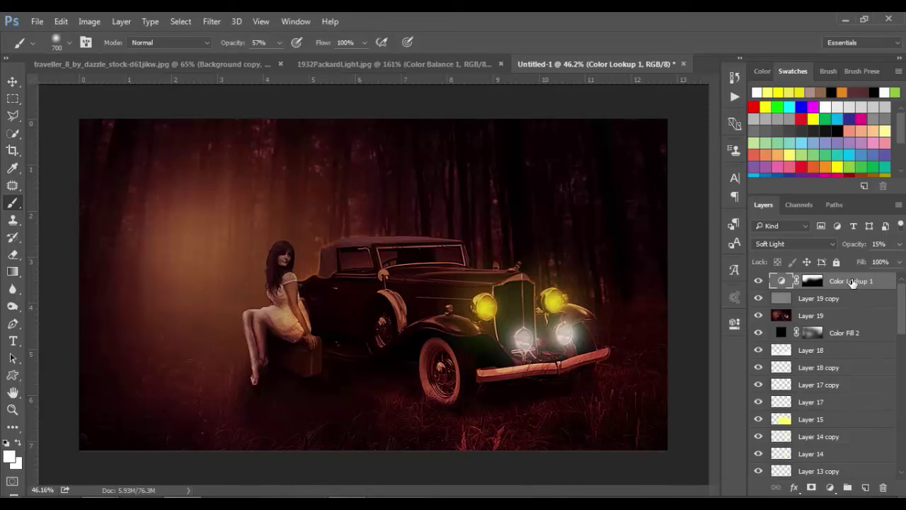
{"action": "left_click_drag", "start_coordinate": [852, 283], "coordinate": [854, 282]}
{"action": "key", "text": "ctrl+shift+alt+e"}
{"action": "key", "text": "ctrl+shift+alt+e"}
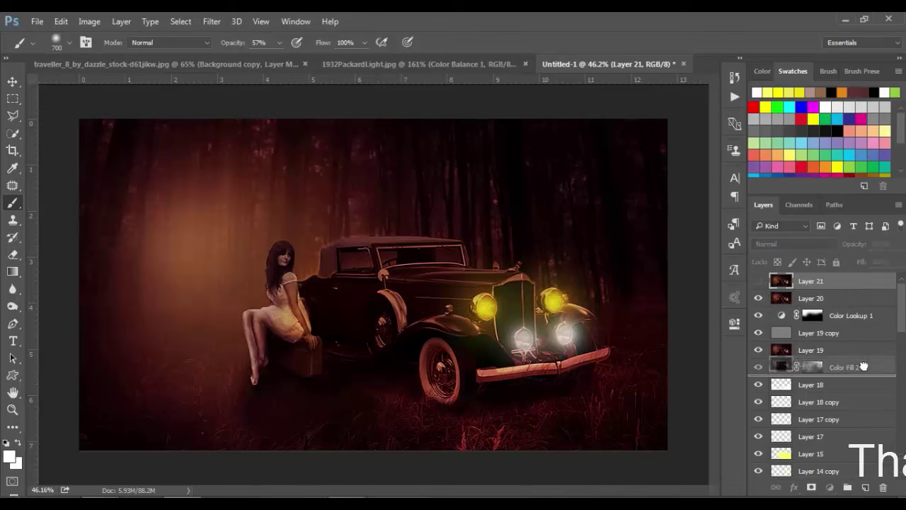
{"action": "key", "text": "Delete"}
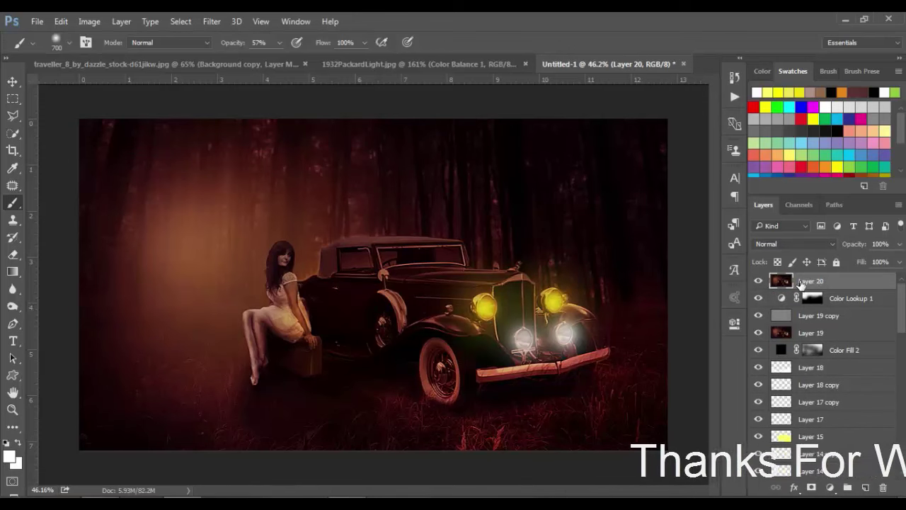